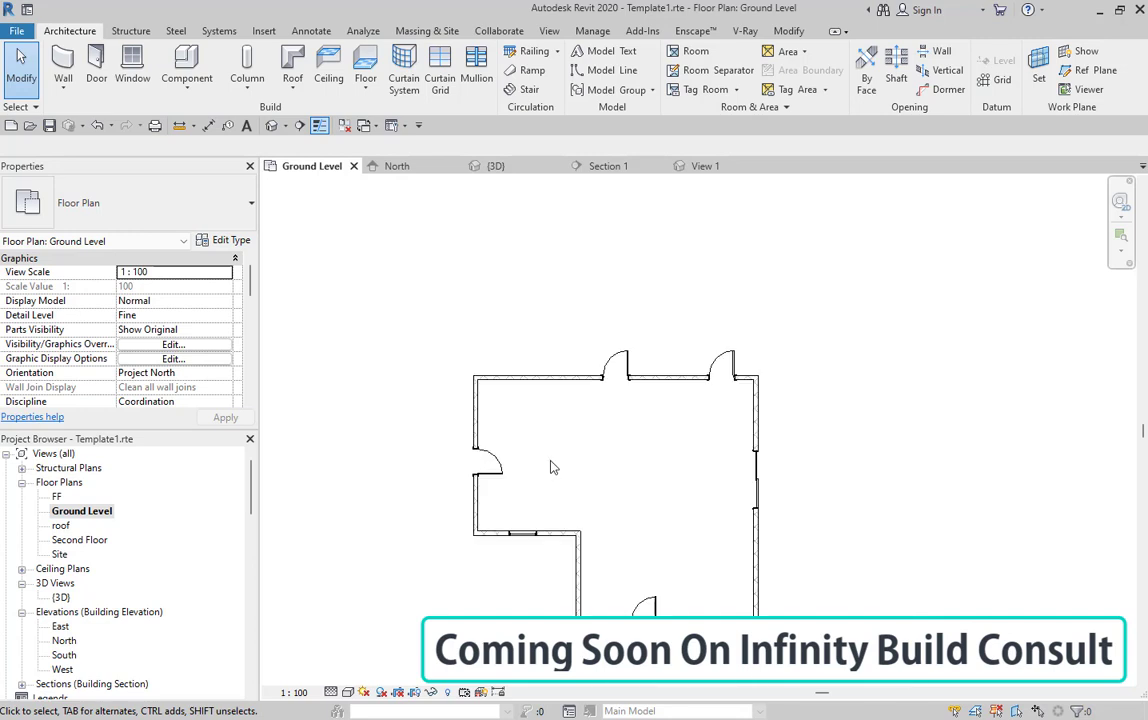
scroll(561, 463, down, 2)
scroll(605, 414, up, 2)
scroll(605, 414, down, 2)
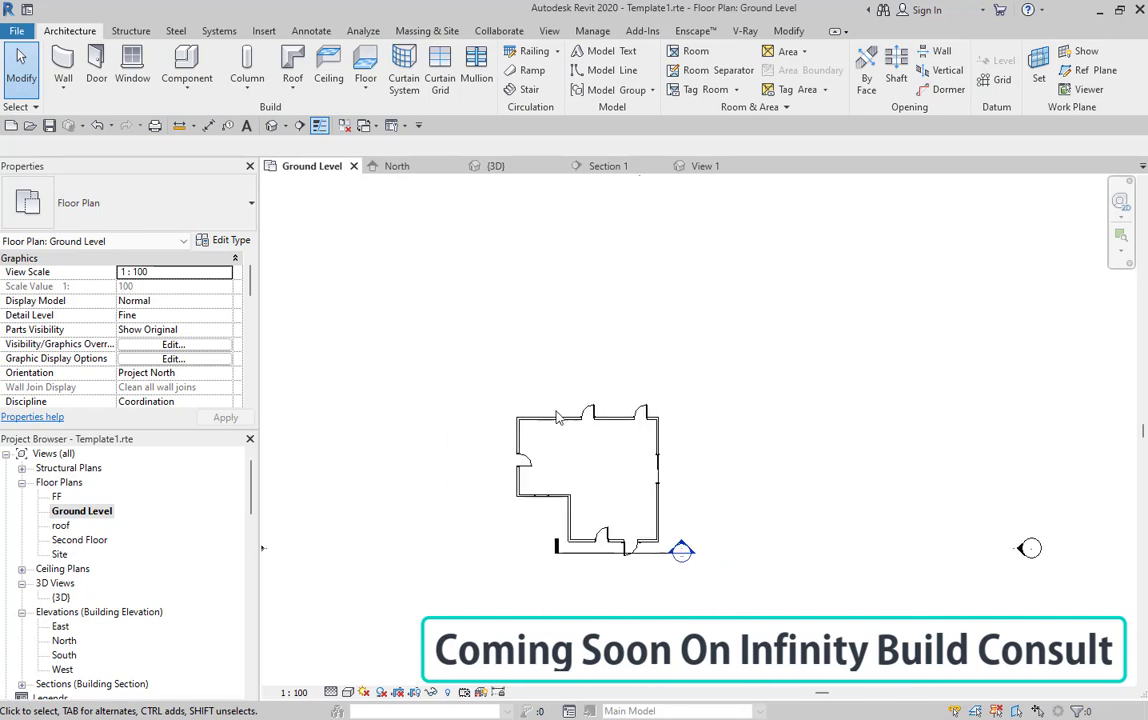
scroll(491, 396, up, 2)
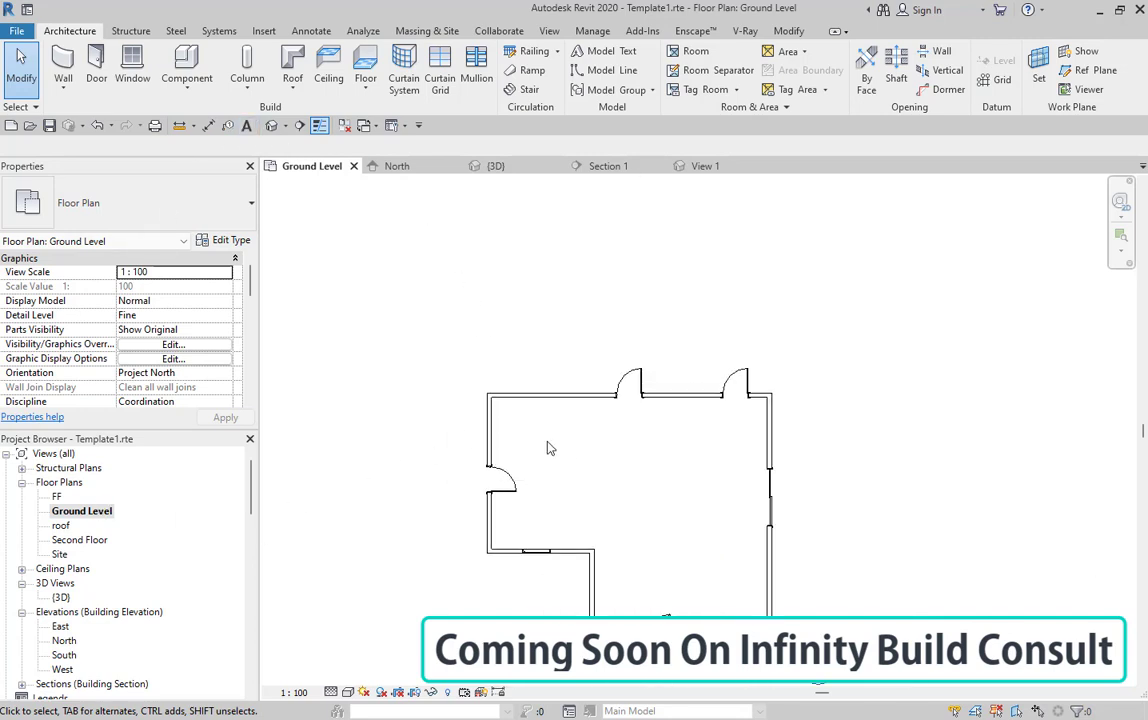
scroll(491, 396, down, 2)
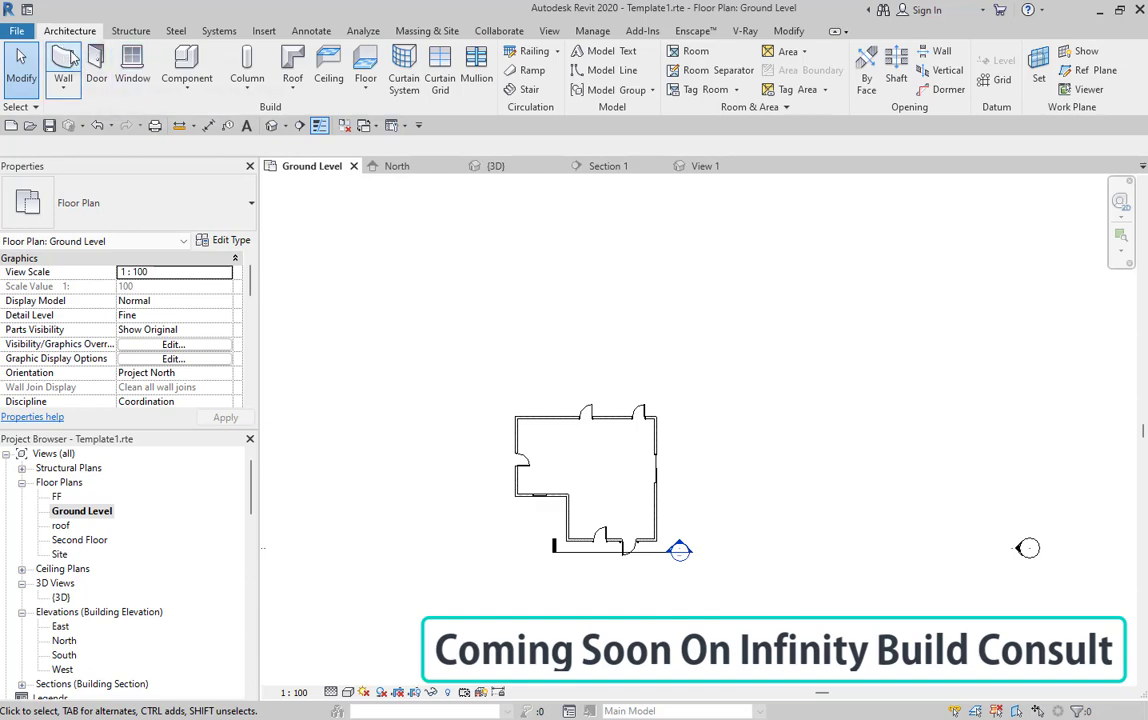
click(96, 70)
scroll(580, 552, up, 4)
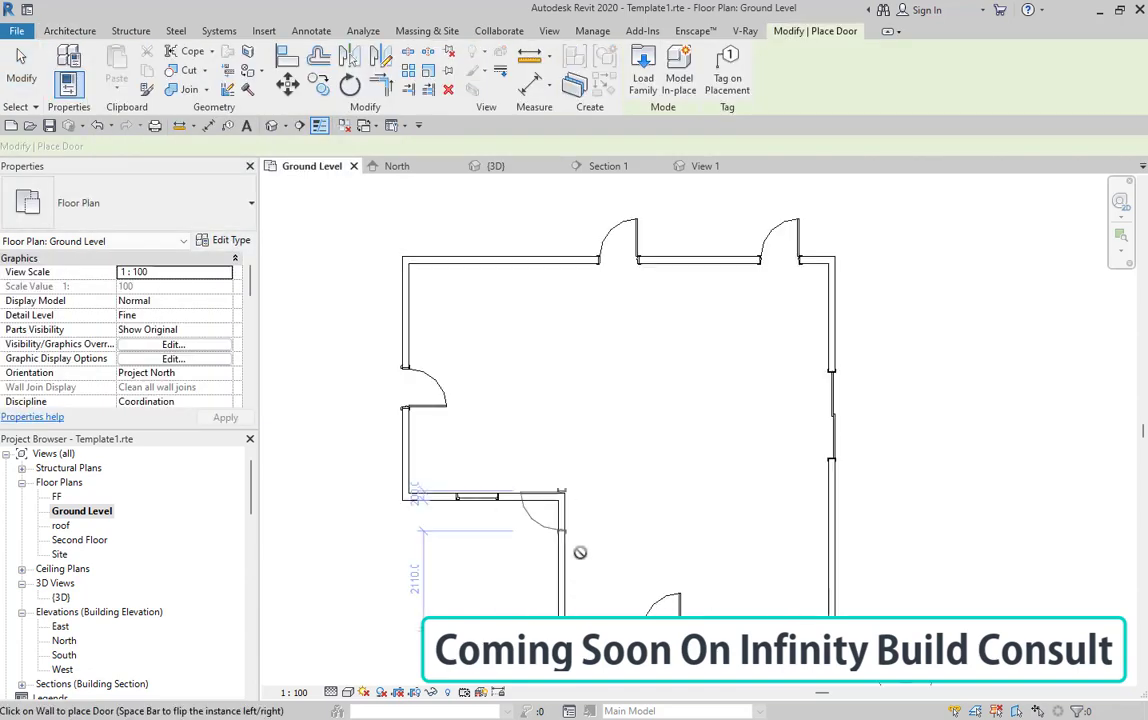
click(21, 70)
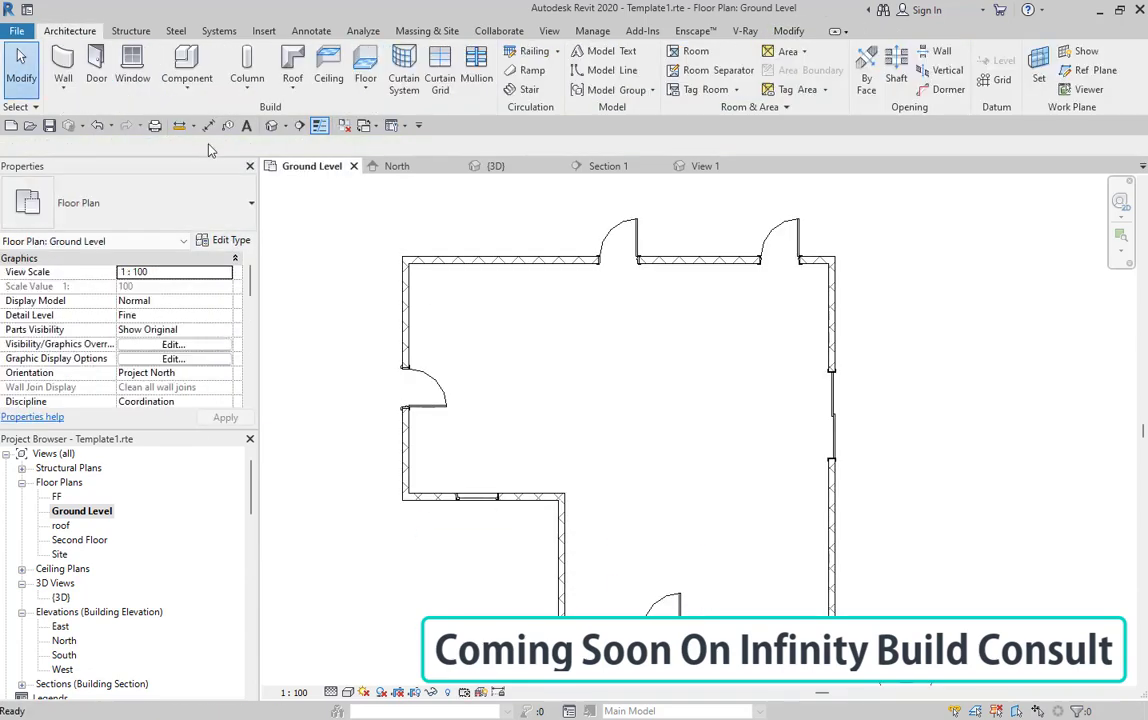
Open the default 3D view and inspect the doors and window in the building's walls from several sides
click(271, 126)
scroll(680, 500, up, 5)
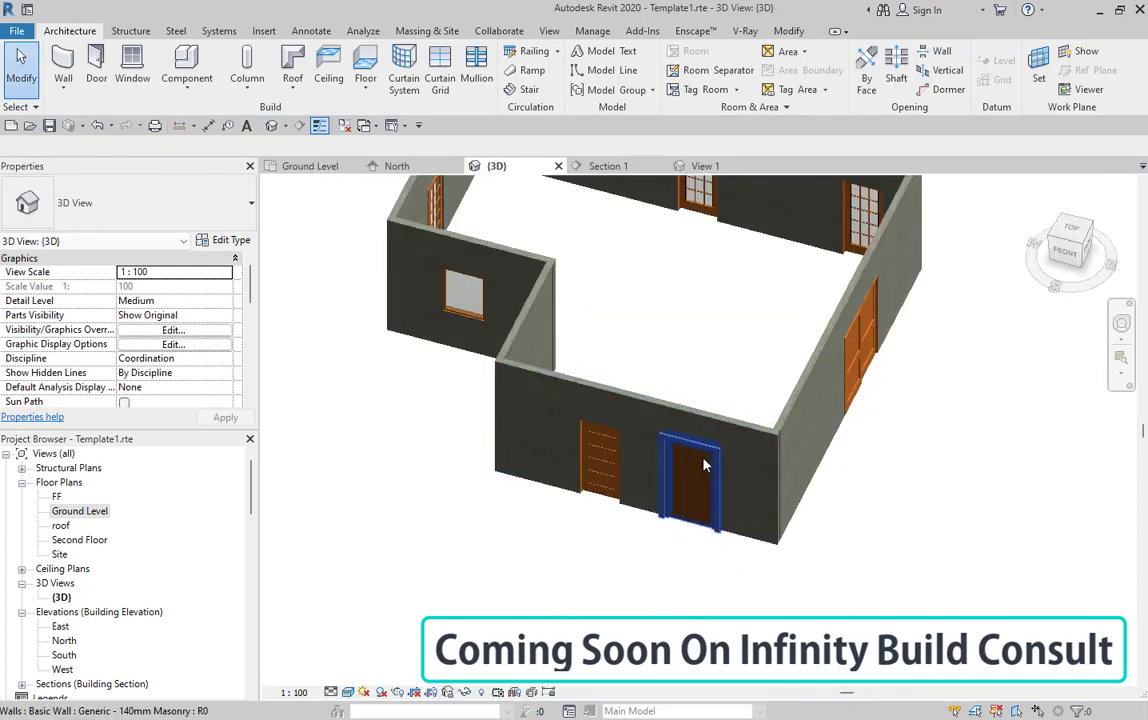
scroll(700, 540, down, 6)
scroll(700, 530, up, 5)
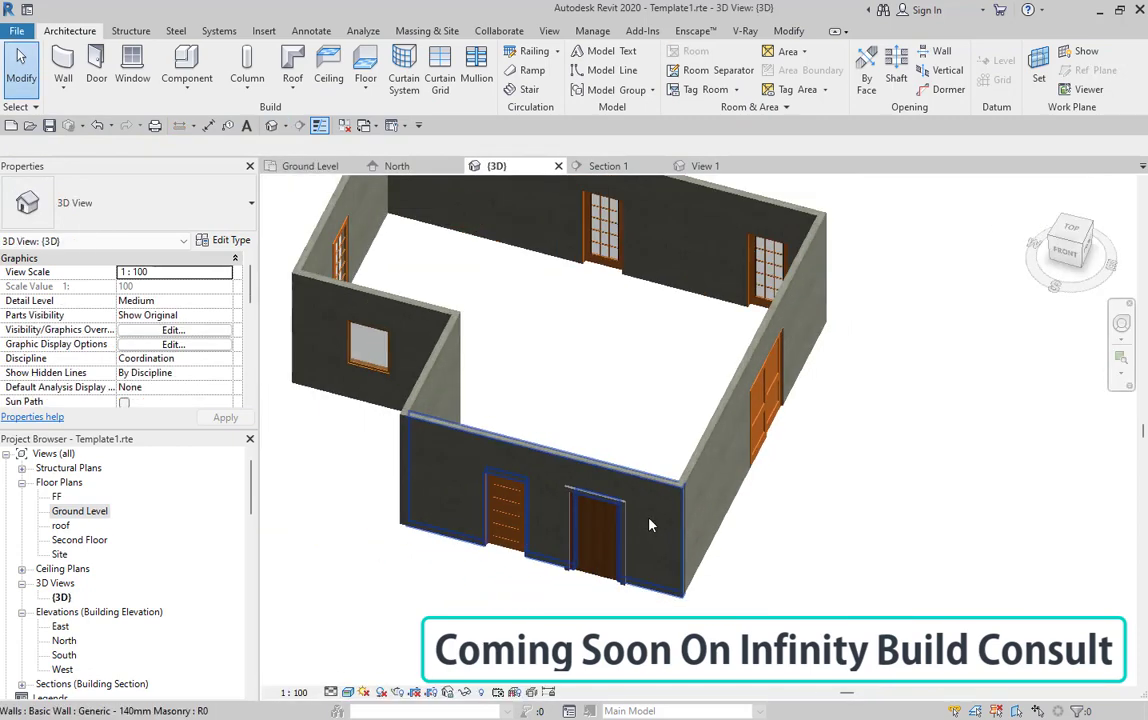
shift+middle_drag(648, 520, 561, 522)
scroll(561, 526, up, 3)
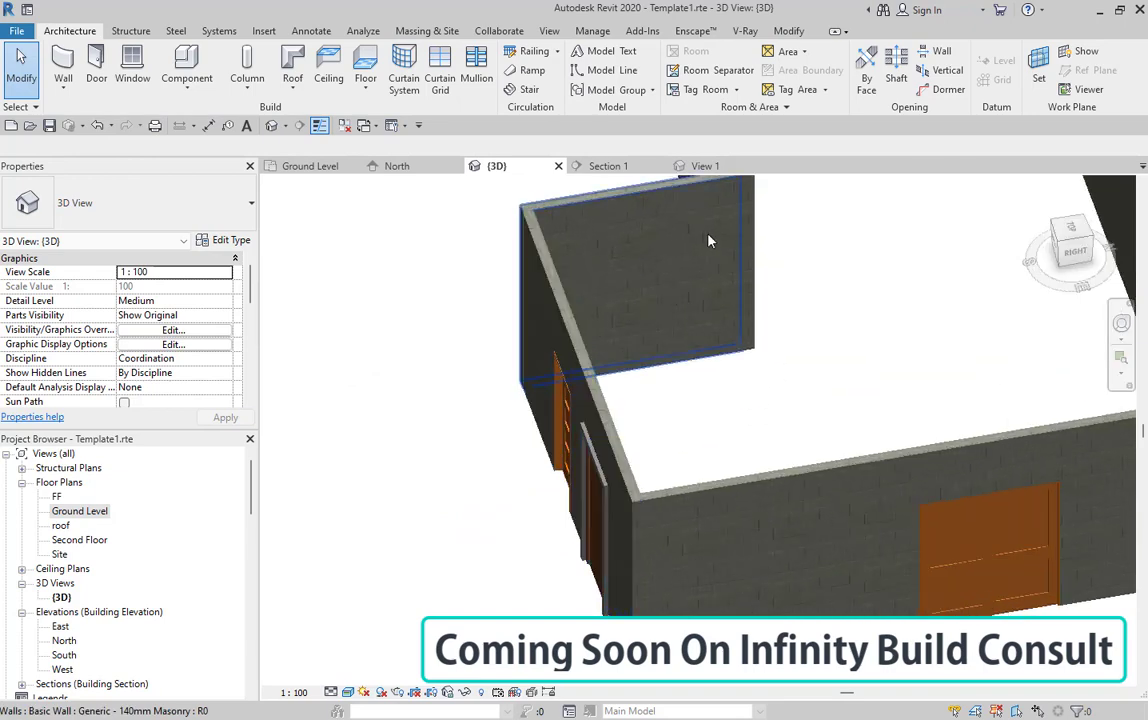
Switch to the M_Single-Flush door family's 3D view, dismiss the save reminder, and inspect the door's frame extrusion
click(705, 167)
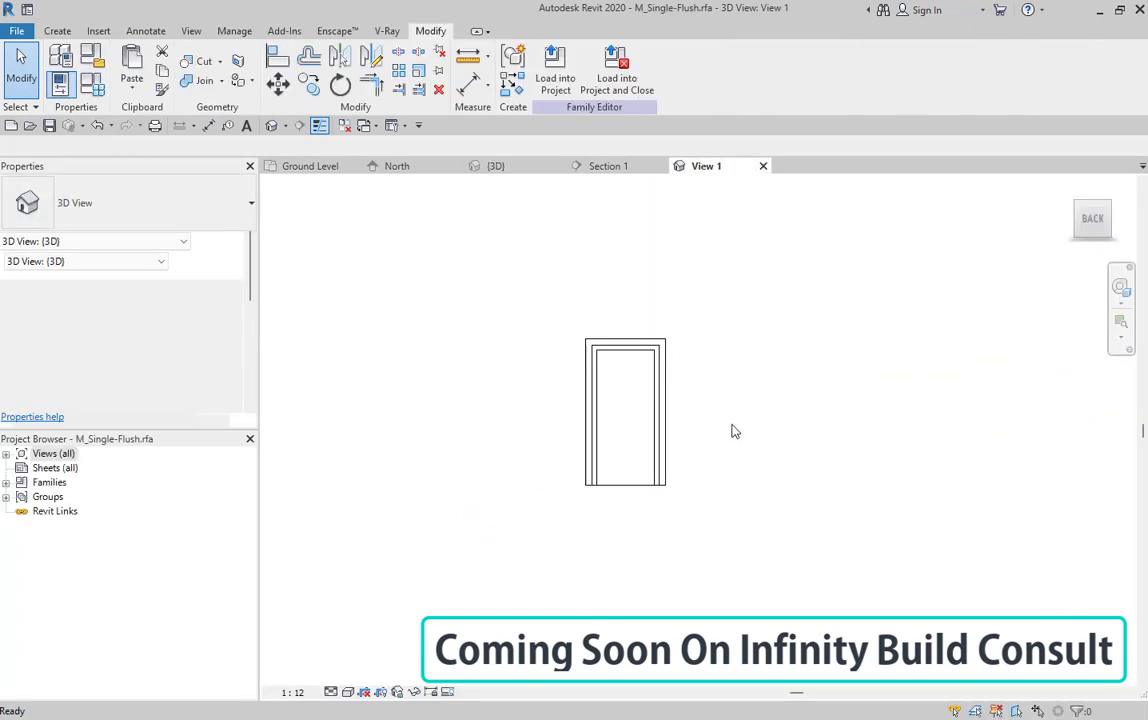
scroll(631, 343, up, 3)
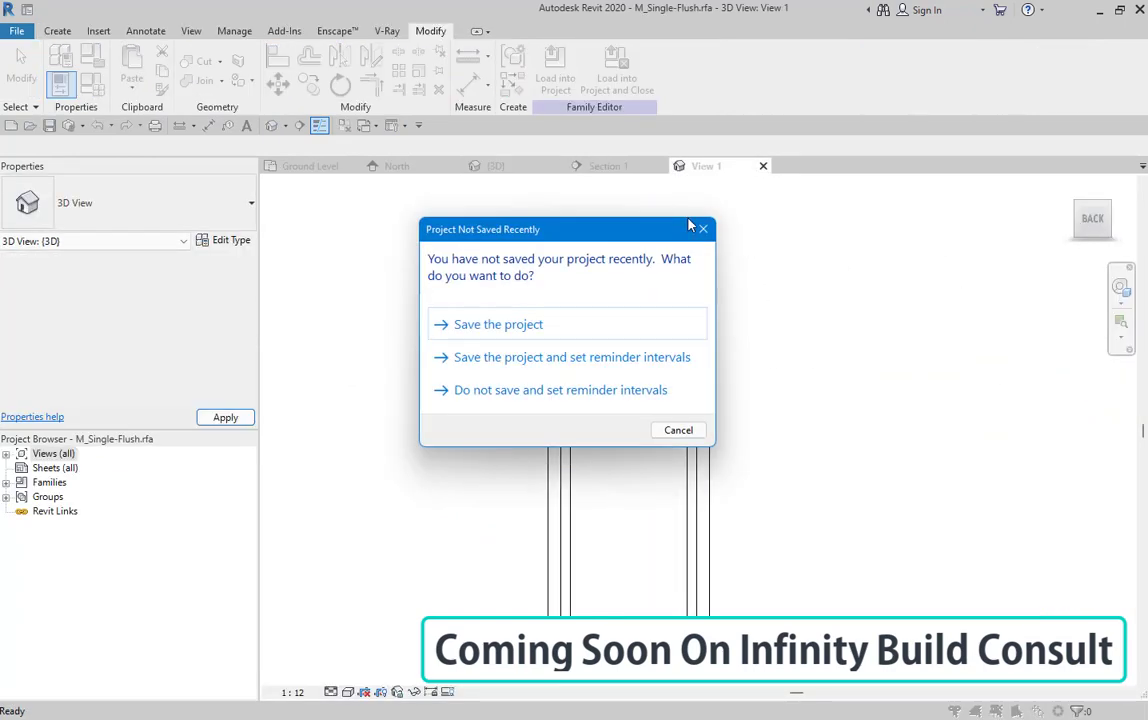
click(703, 229)
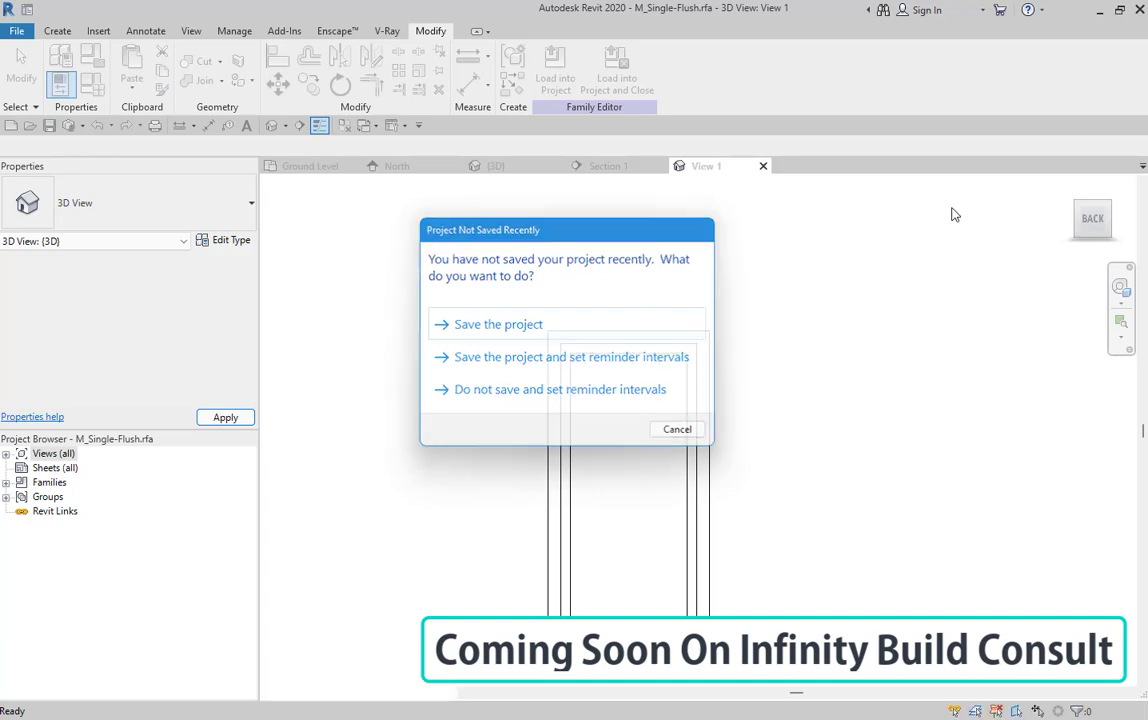
mouse_move(985, 198)
shift+middle_down()
mouse_move(965, 205)
mouse_move(980, 200)
shift+middle_up()
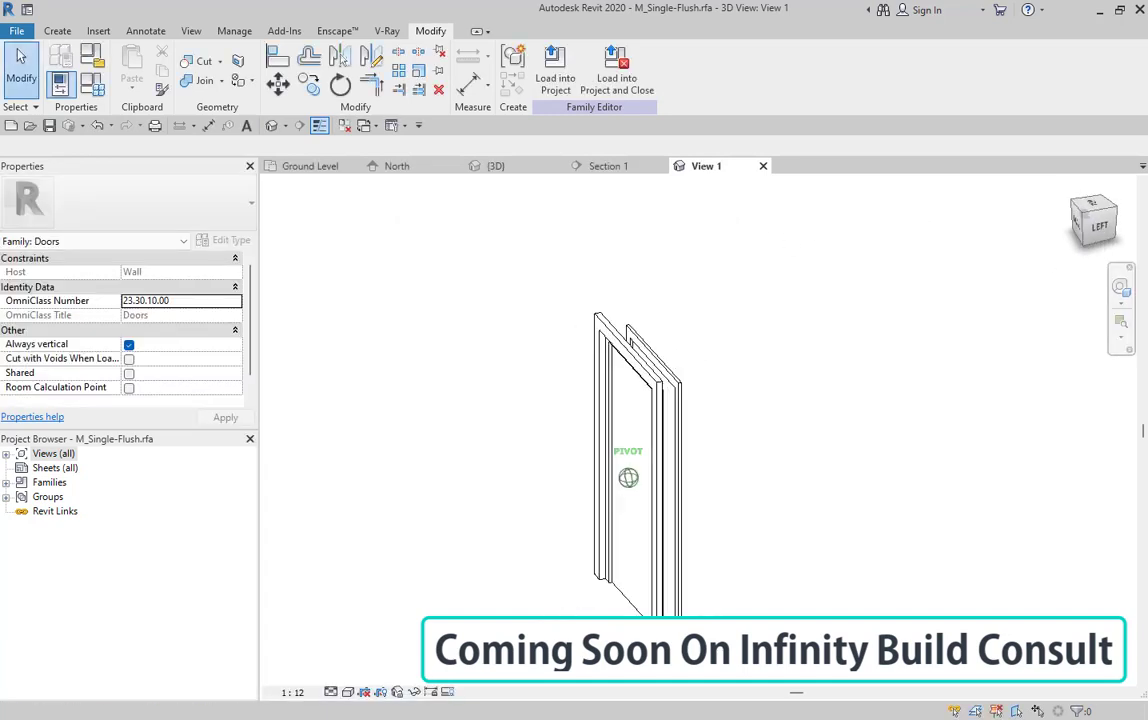
scroll(508, 380, up, 4)
click(508, 385)
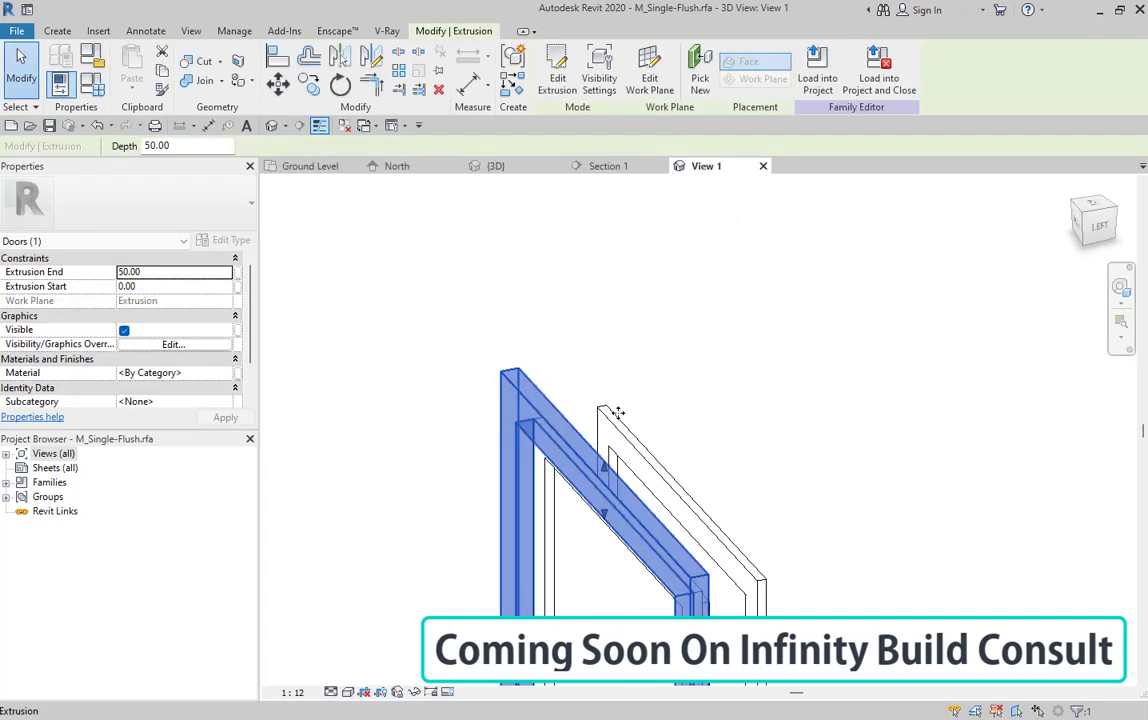
scroll(533, 415, down, 4)
scroll(533, 415, up, 2)
scroll(656, 384, down, 1)
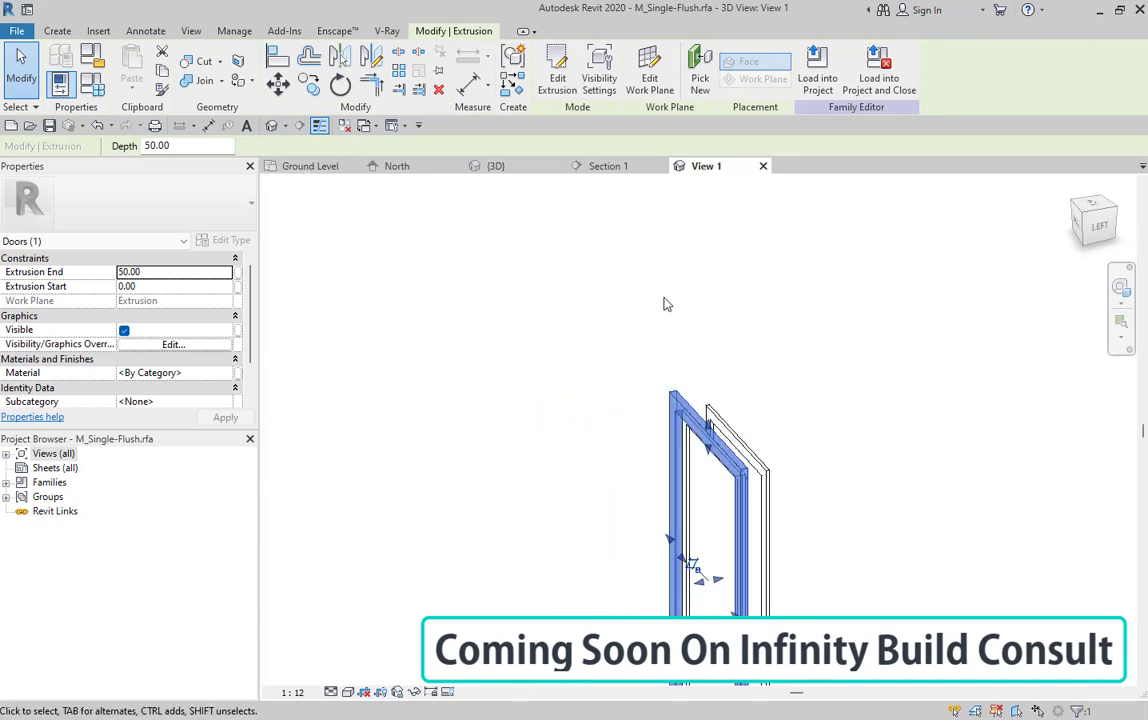
Return to the project's 3D view and look over the whole building with its doors
click(497, 167)
scroll(615, 422, down, 4)
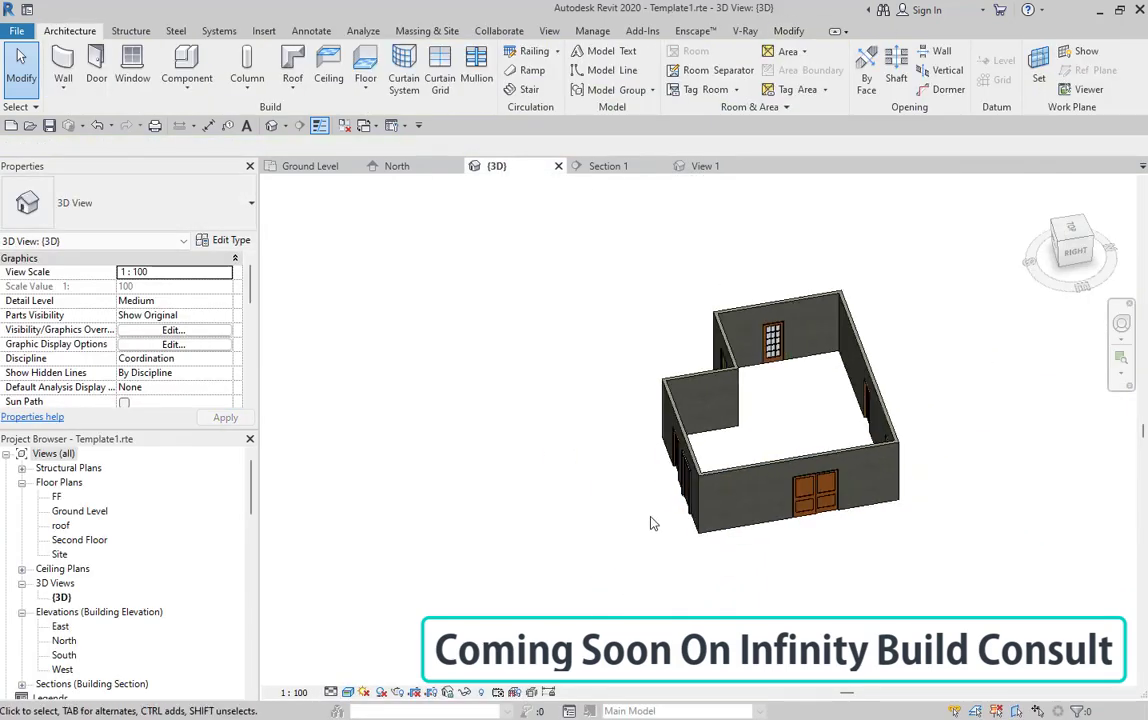
scroll(782, 508, up, 4)
scroll(665, 295, down, 4)
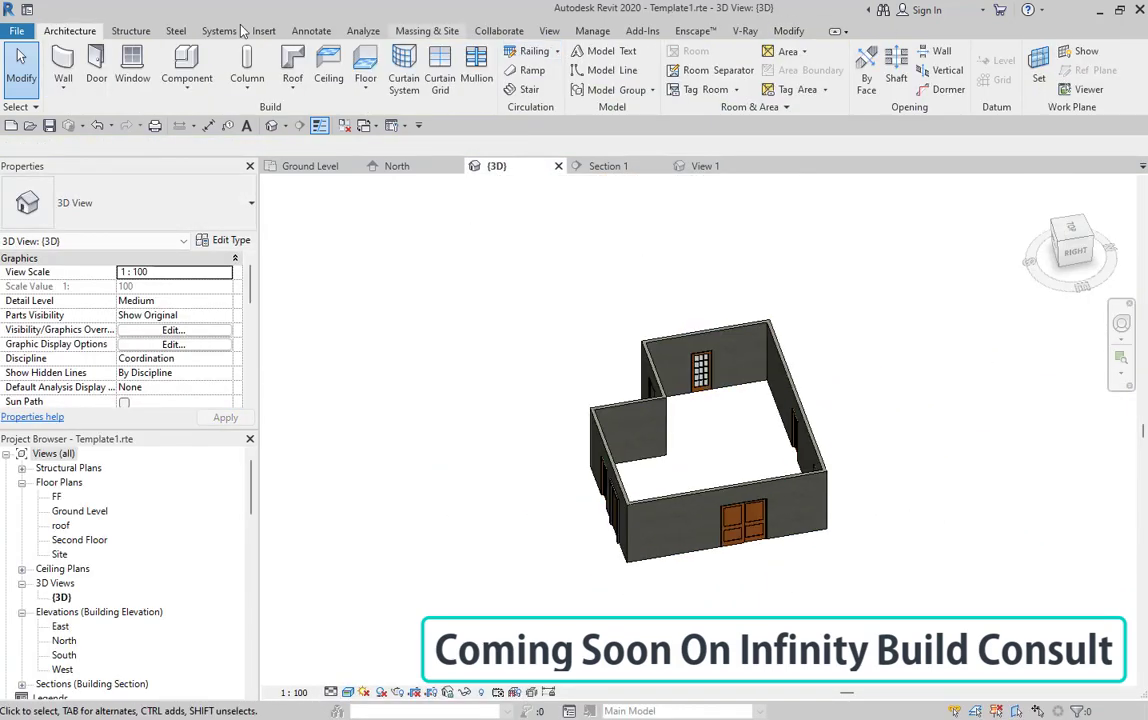
Start the Door tool and browse the door types loaded in the project without choosing another one
click(96, 66)
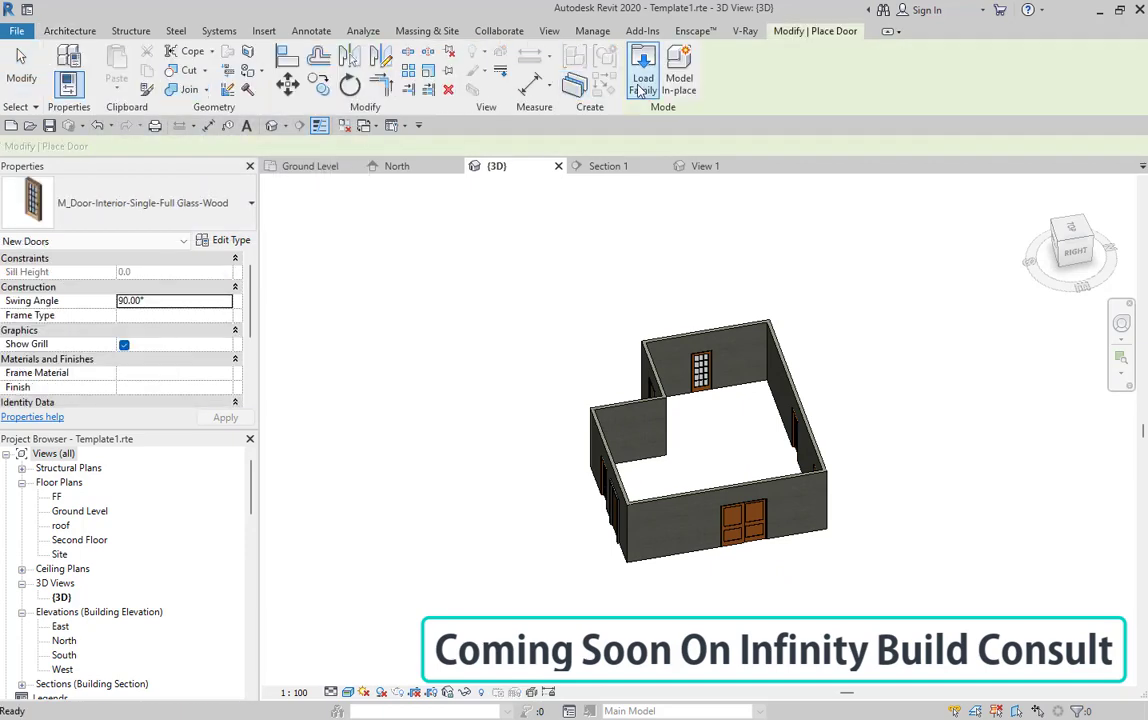
scroll(525, 302, down, 3)
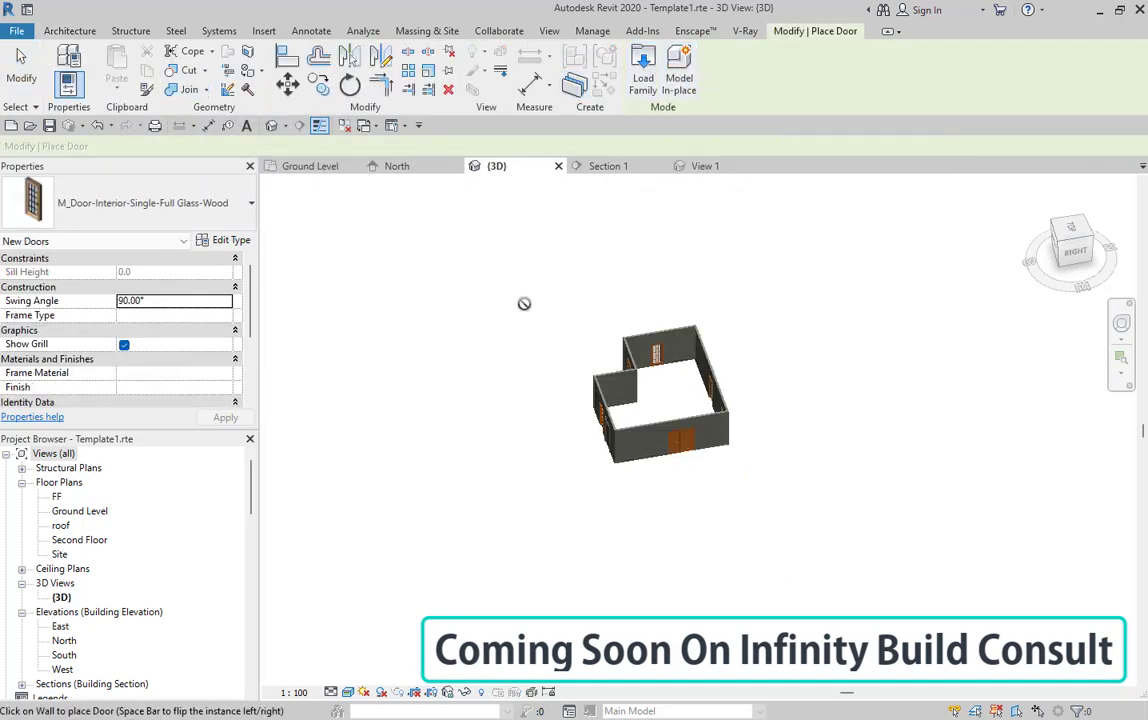
click(154, 224)
scroll(146, 372, down, 2)
scroll(144, 364, up, 4)
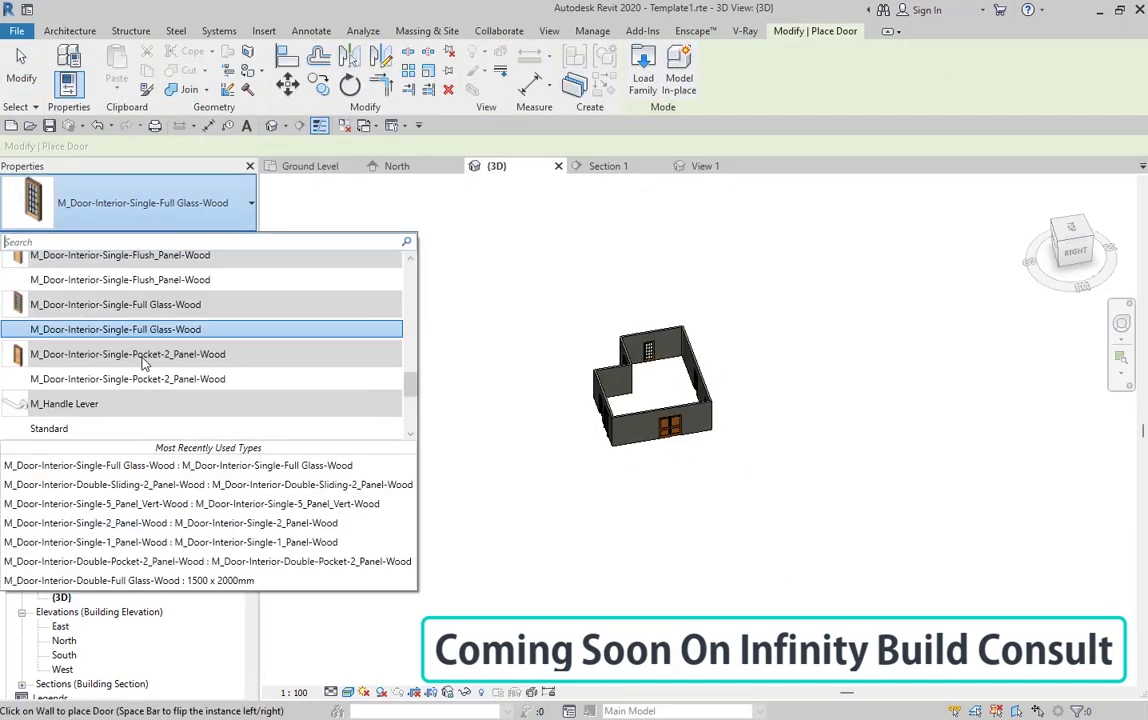
scroll(143, 363, up, 4)
click(134, 210)
Review the type properties of the M_Door-Interior-Single-Full Glass-Wood door and close them without changes
click(226, 246)
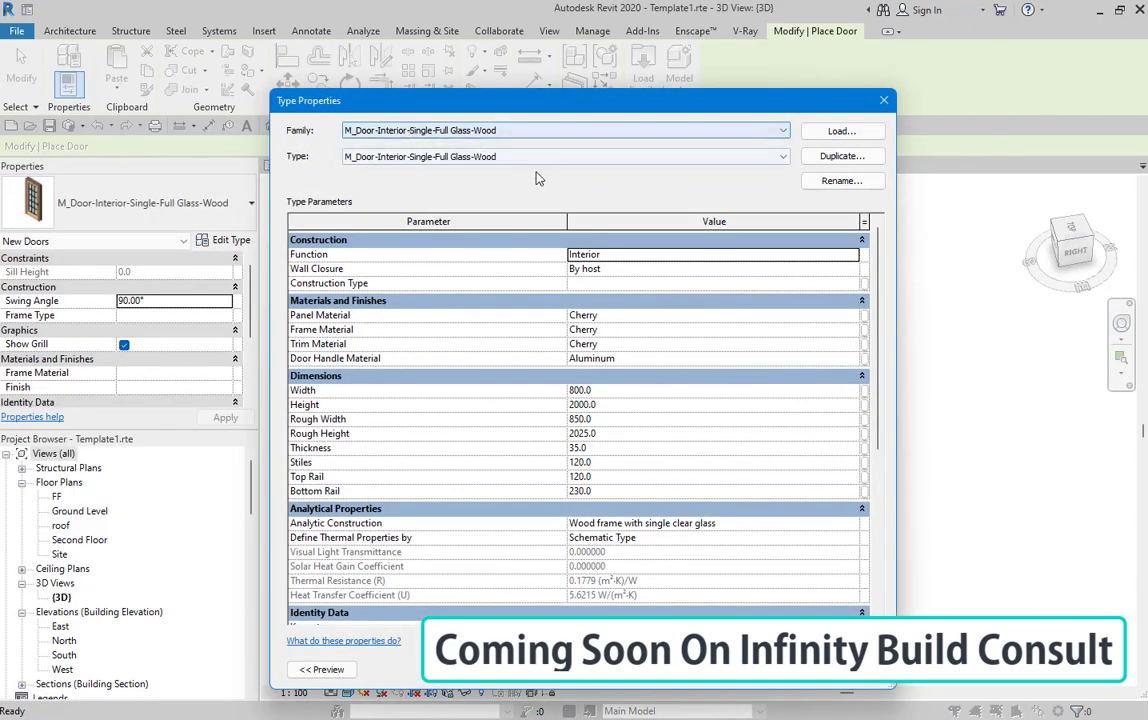
scroll(485, 454, down, 5)
scroll(495, 440, up, 6)
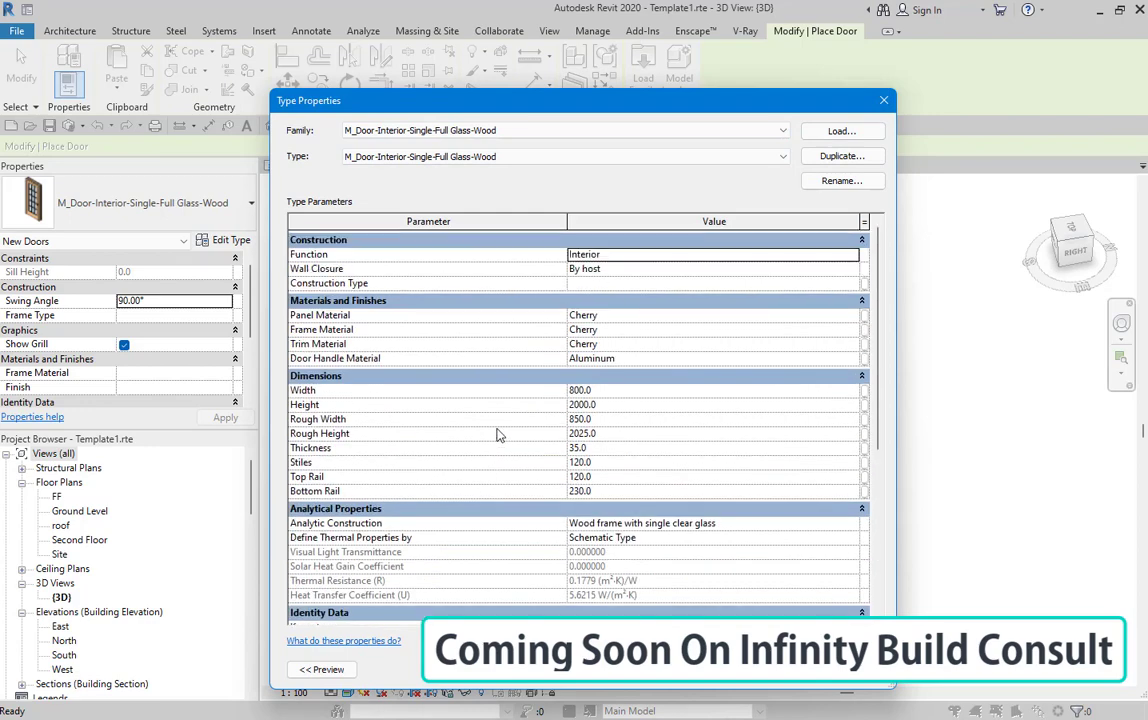
click(884, 101)
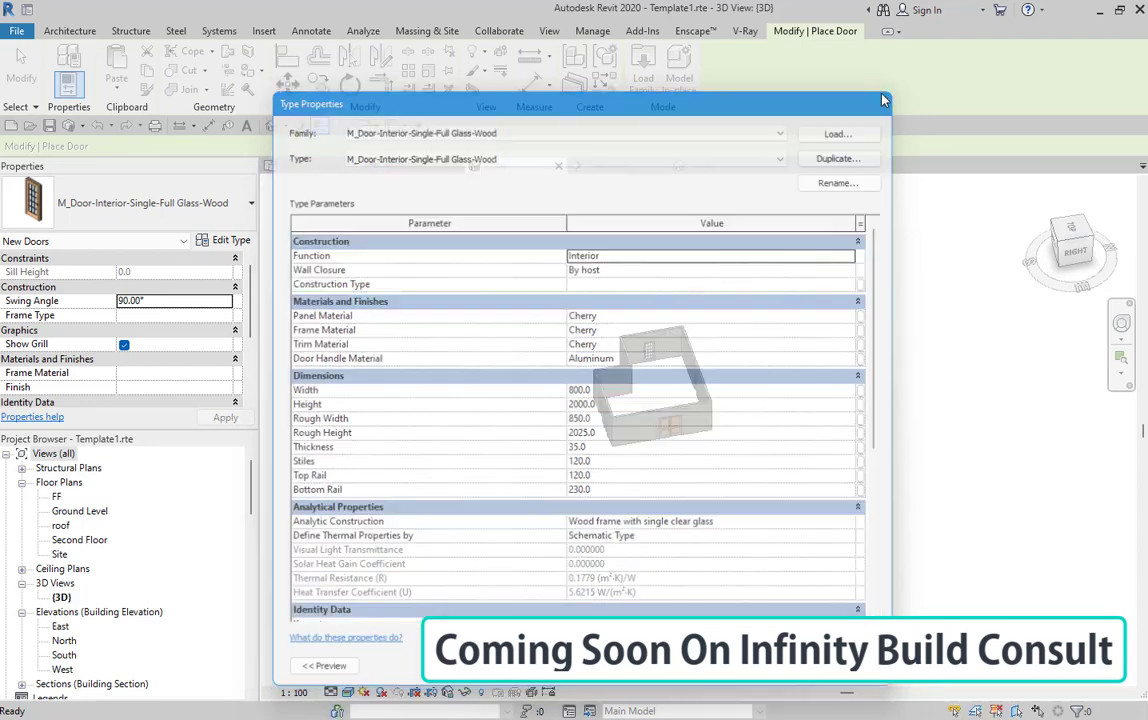
Look through the available door families again, from M_Single-Flush up to the exterior glass doors, keeping the current type
click(181, 203)
scroll(90, 364, down, 5)
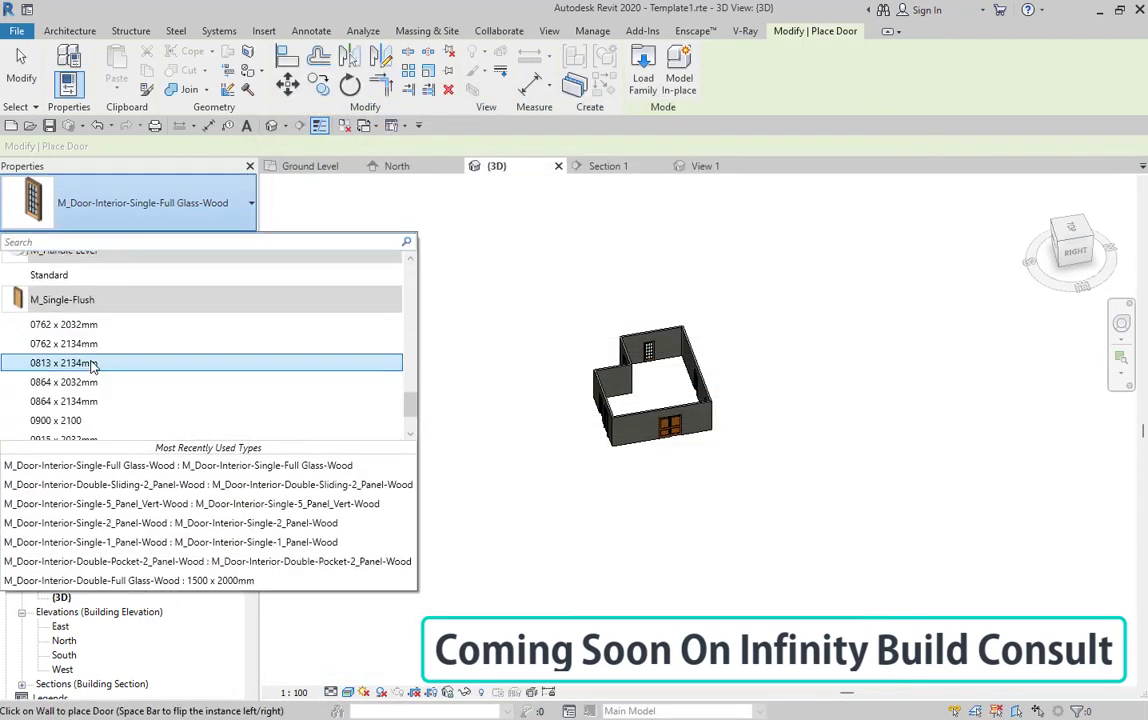
scroll(96, 375, up, 5)
scroll(94, 375, up, 10)
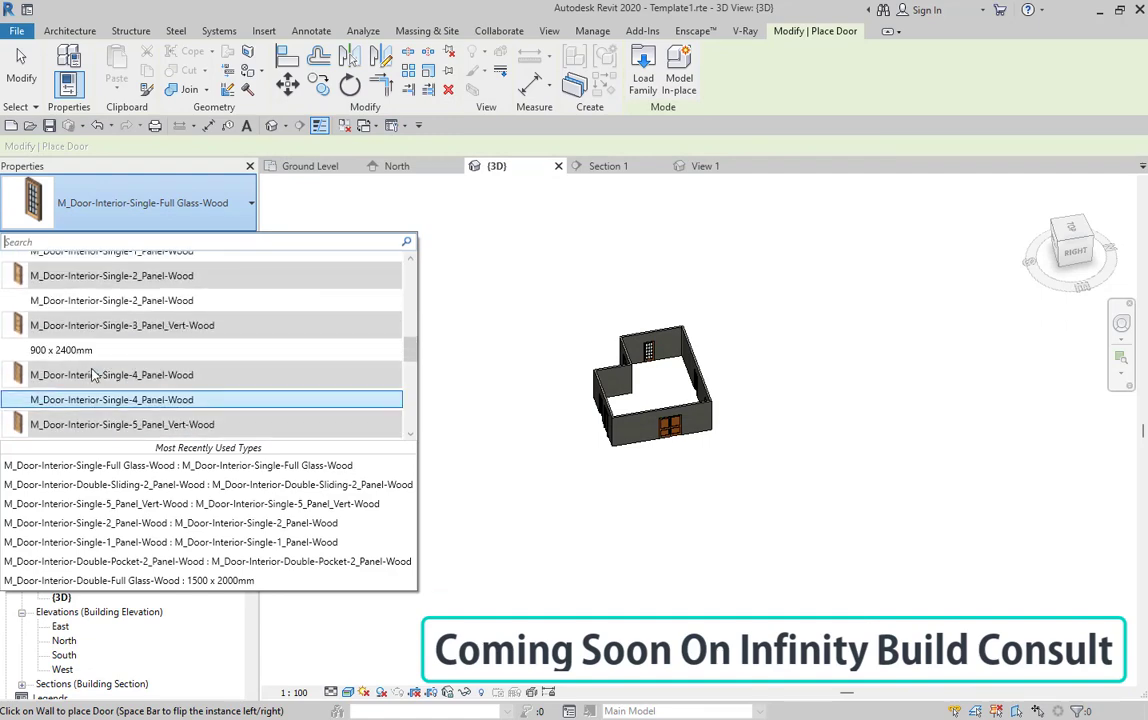
scroll(90, 372, up, 2)
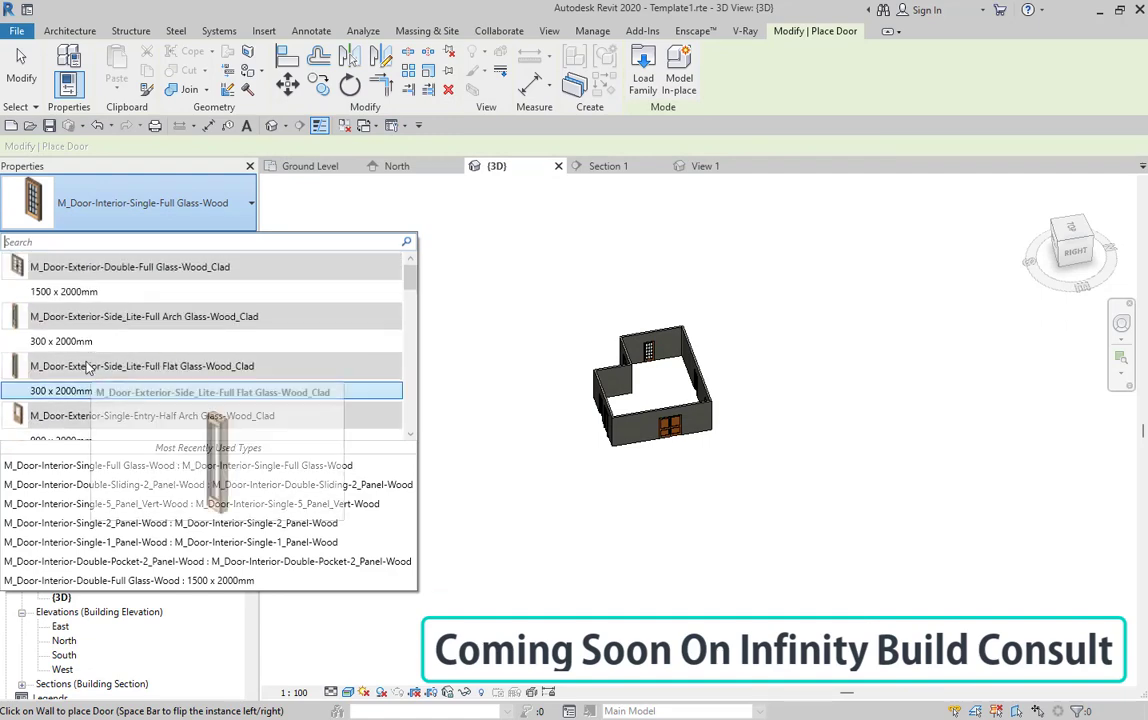
click(93, 225)
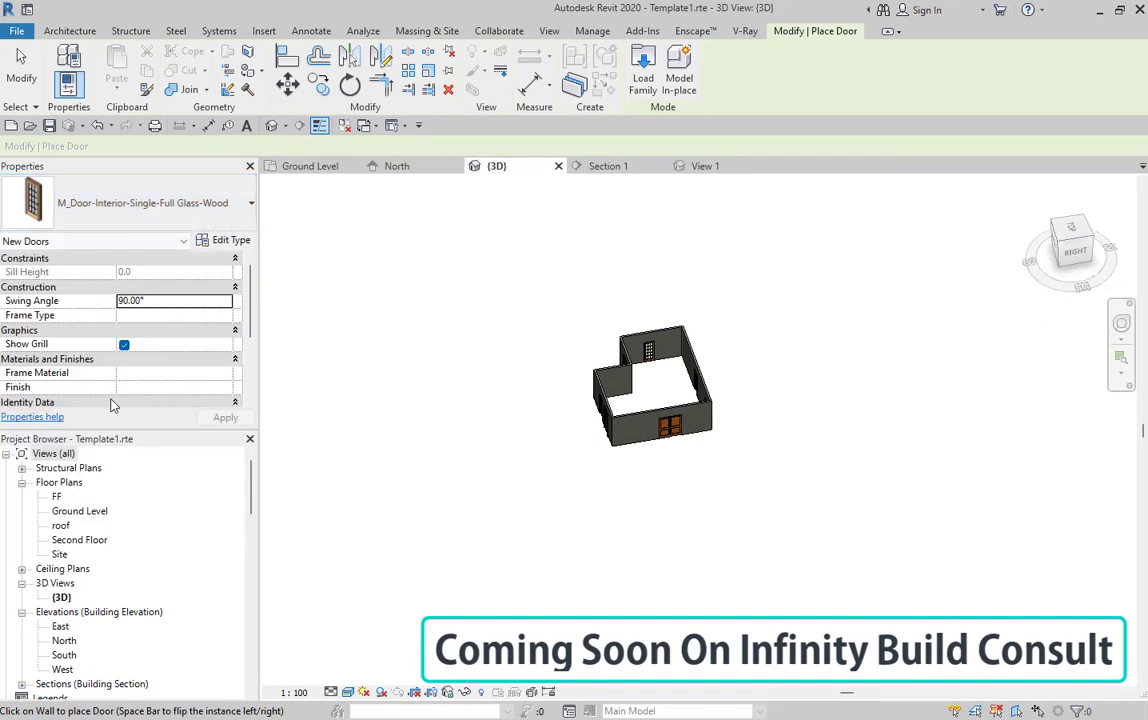
Open the Ground Level floor plan and examine the doors placed in the upper wall
double_click(76, 511)
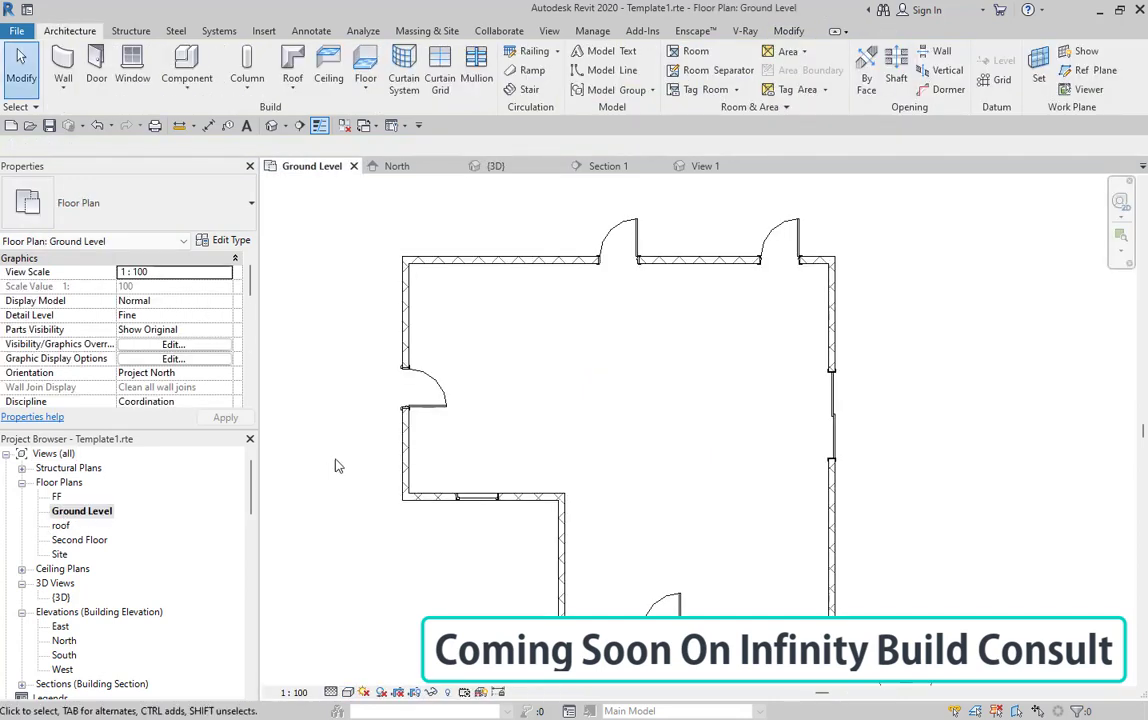
scroll(472, 387, up, 1)
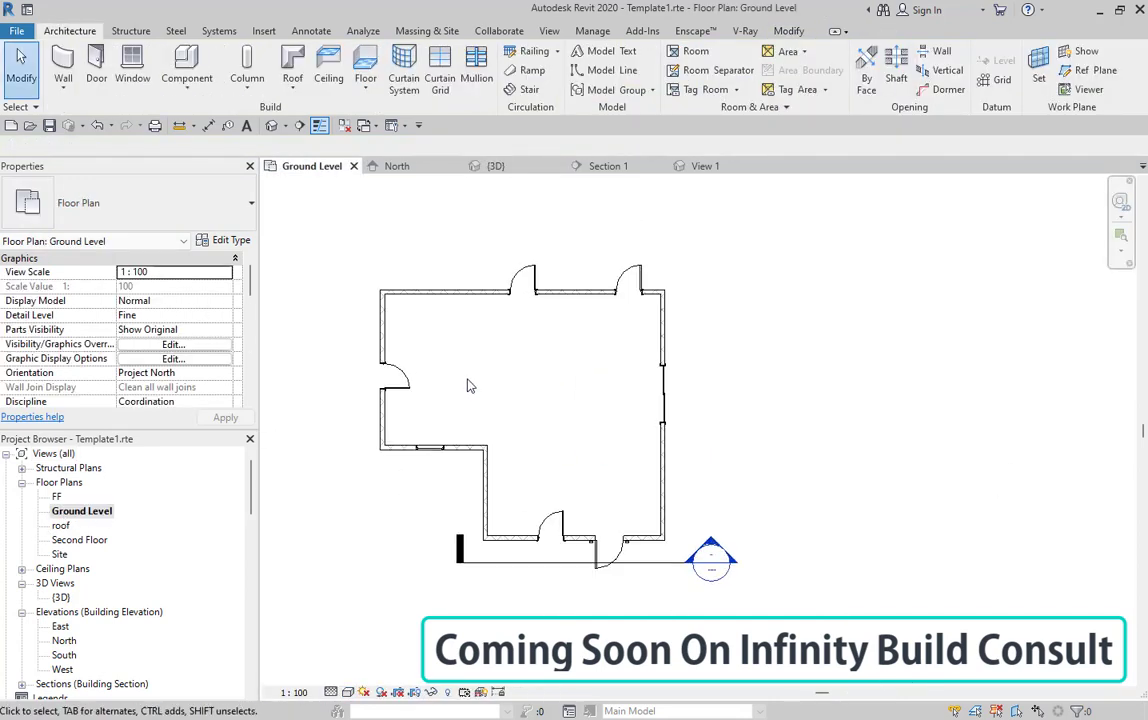
scroll(480, 375, down, 1)
scroll(495, 360, up, 2)
scroll(530, 310, down, 3)
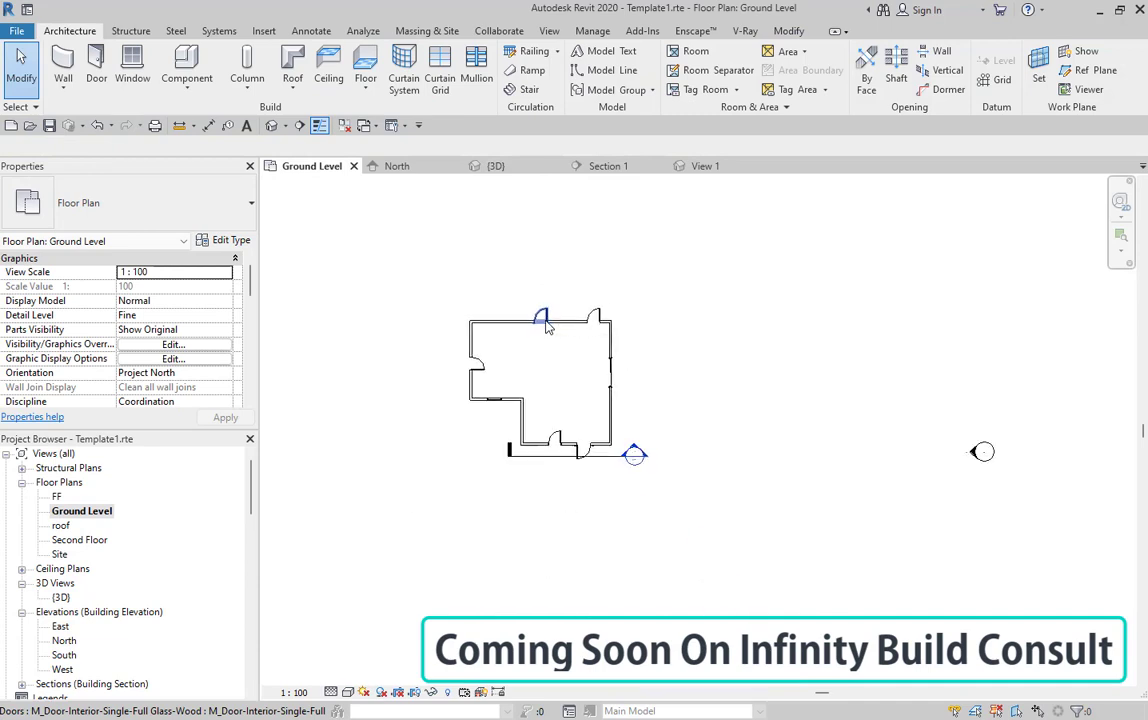
scroll(546, 327, up, 1)
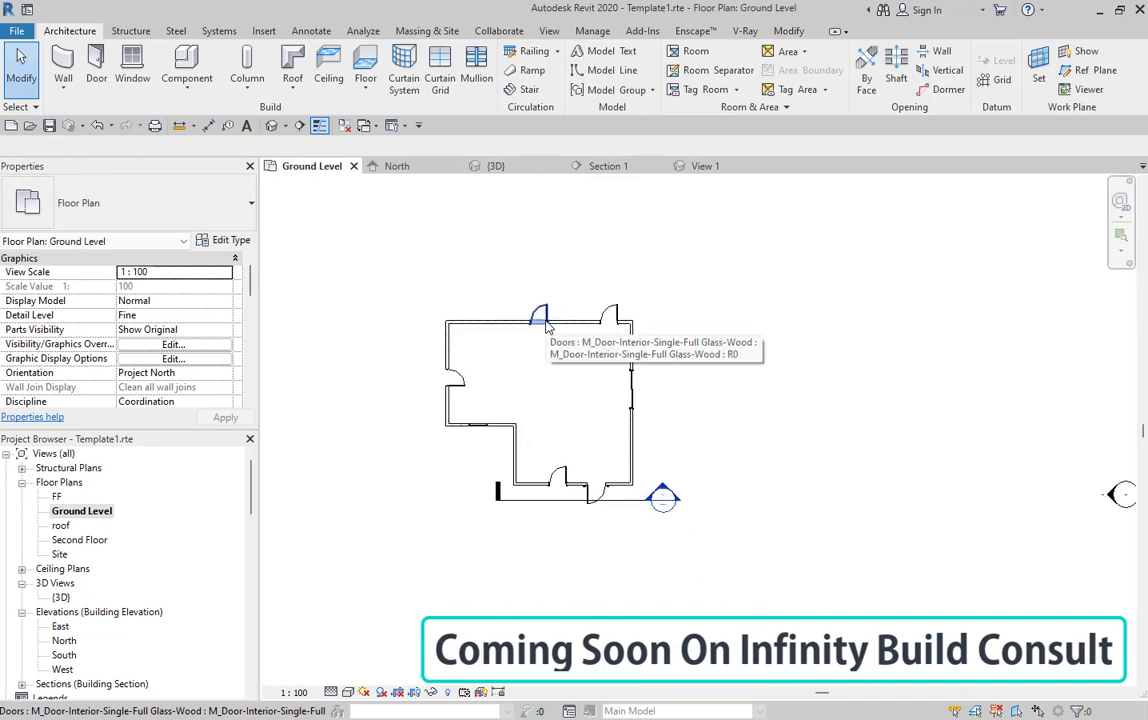
scroll(561, 362, down, 2)
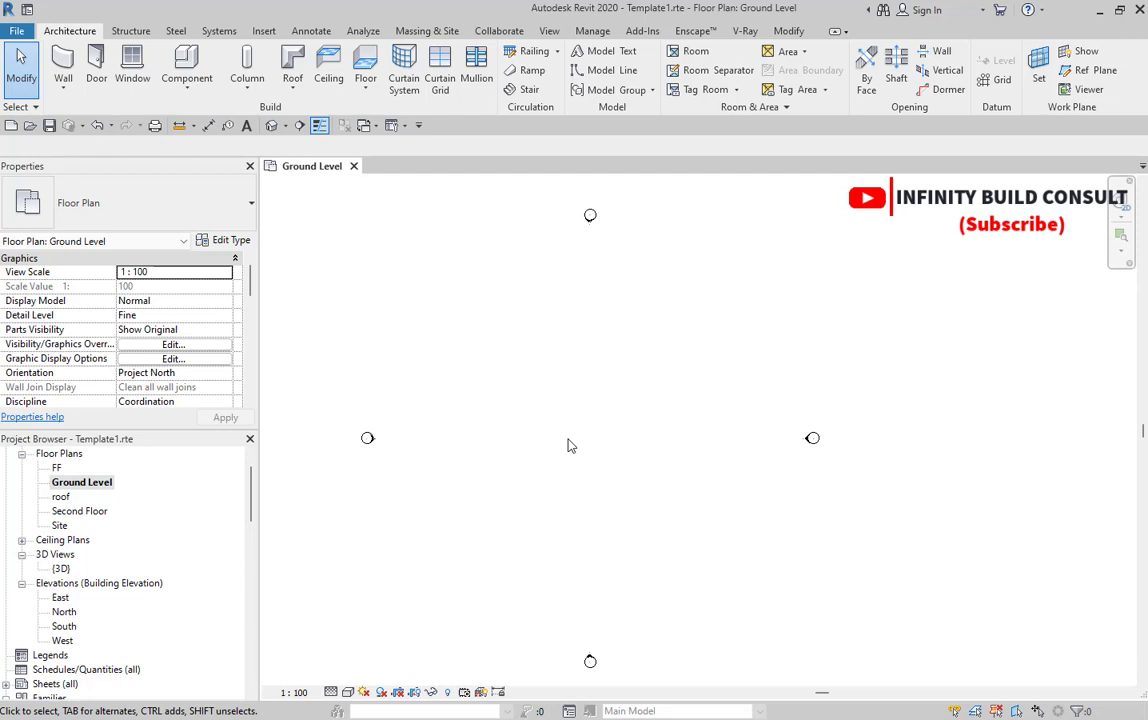
Try to place an M_Single-Flush 0762 x 2134mm door in the empty Ground Level plan, and leave the Door tool
scroll(585, 490, up, 2)
scroll(600, 550, down, 4)
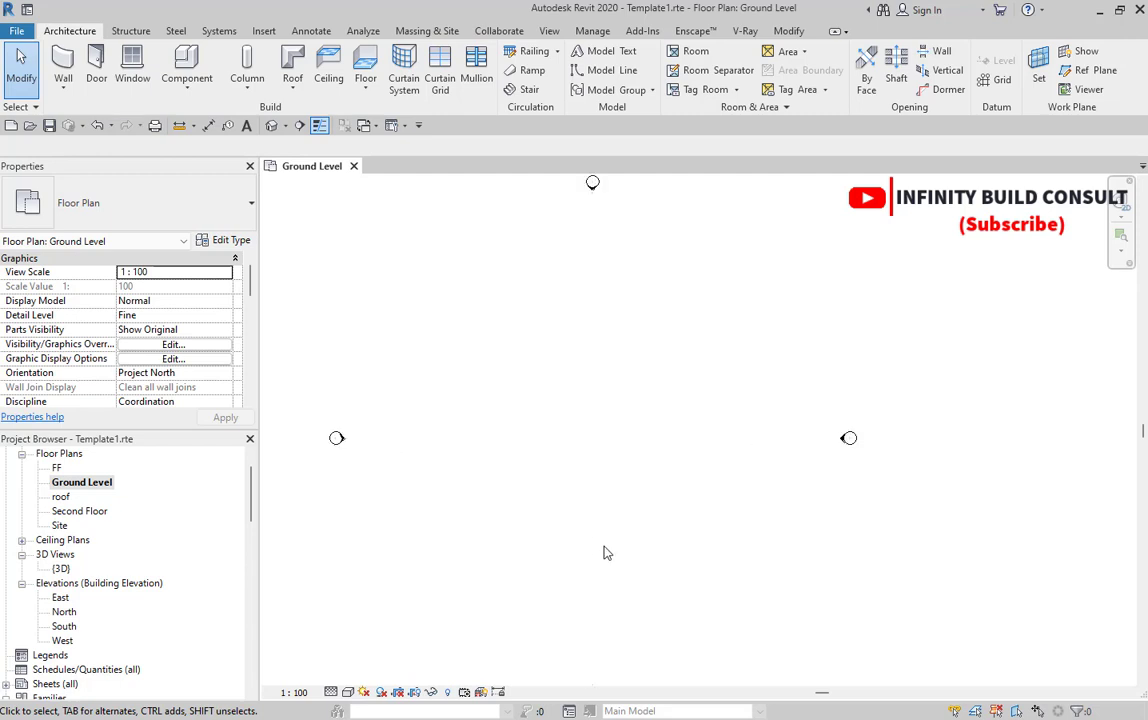
scroll(604, 553, up, 1)
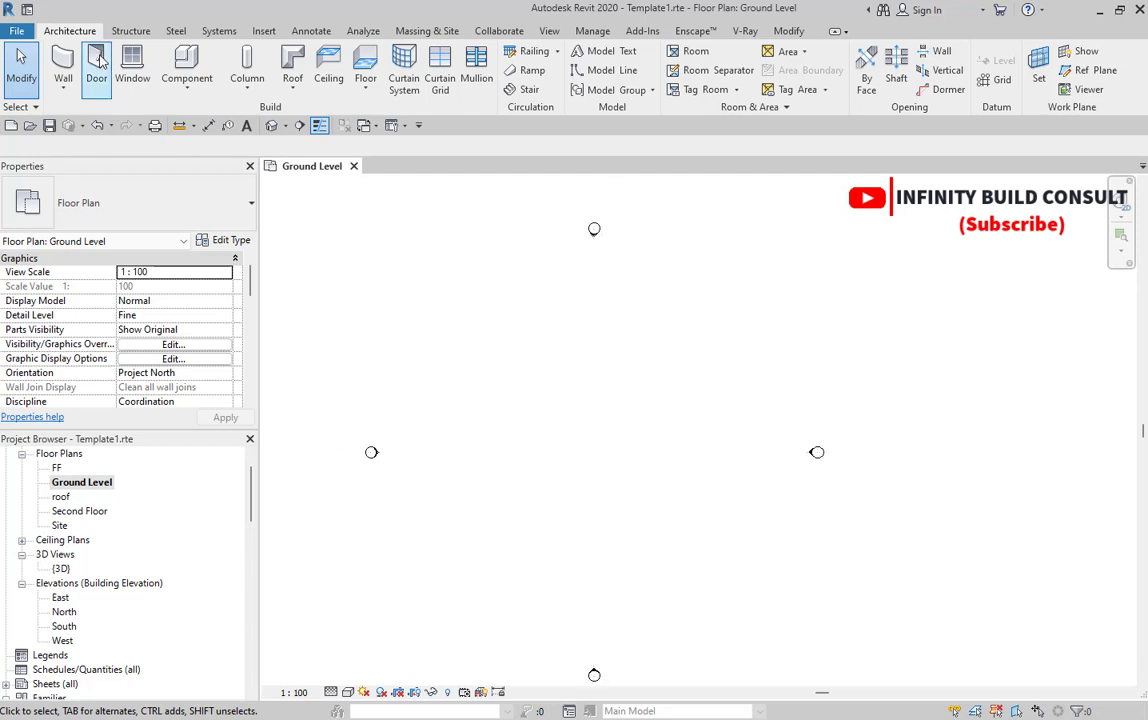
click(680, 431)
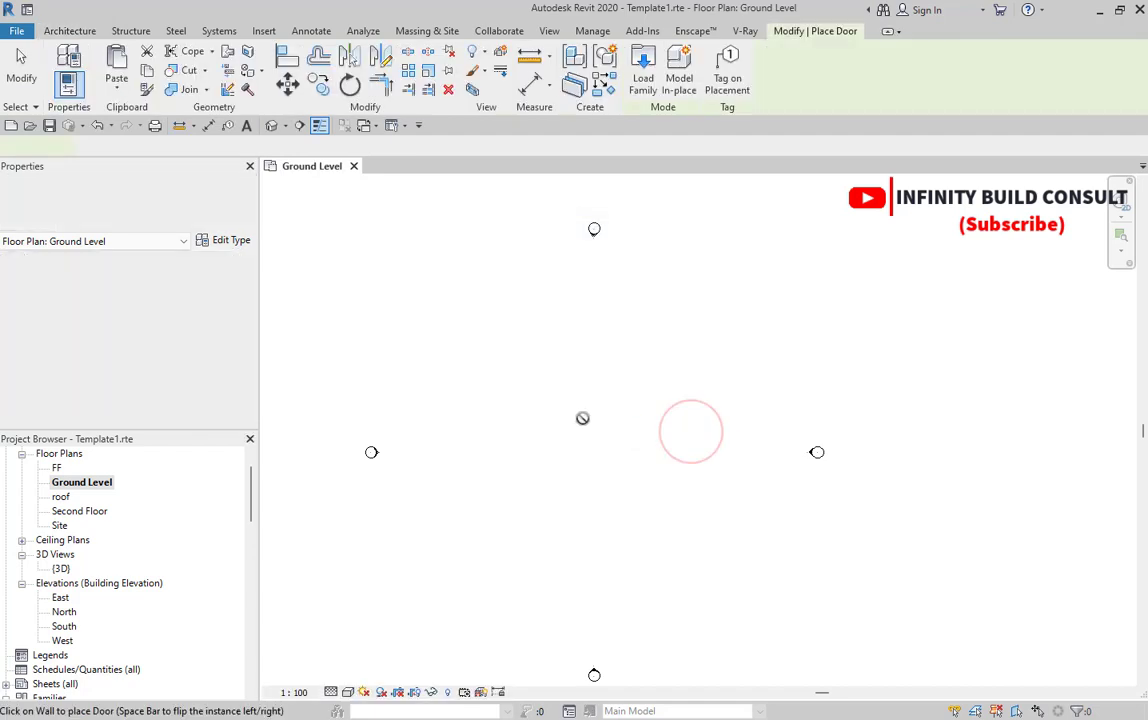
scroll(510, 443, up, 2)
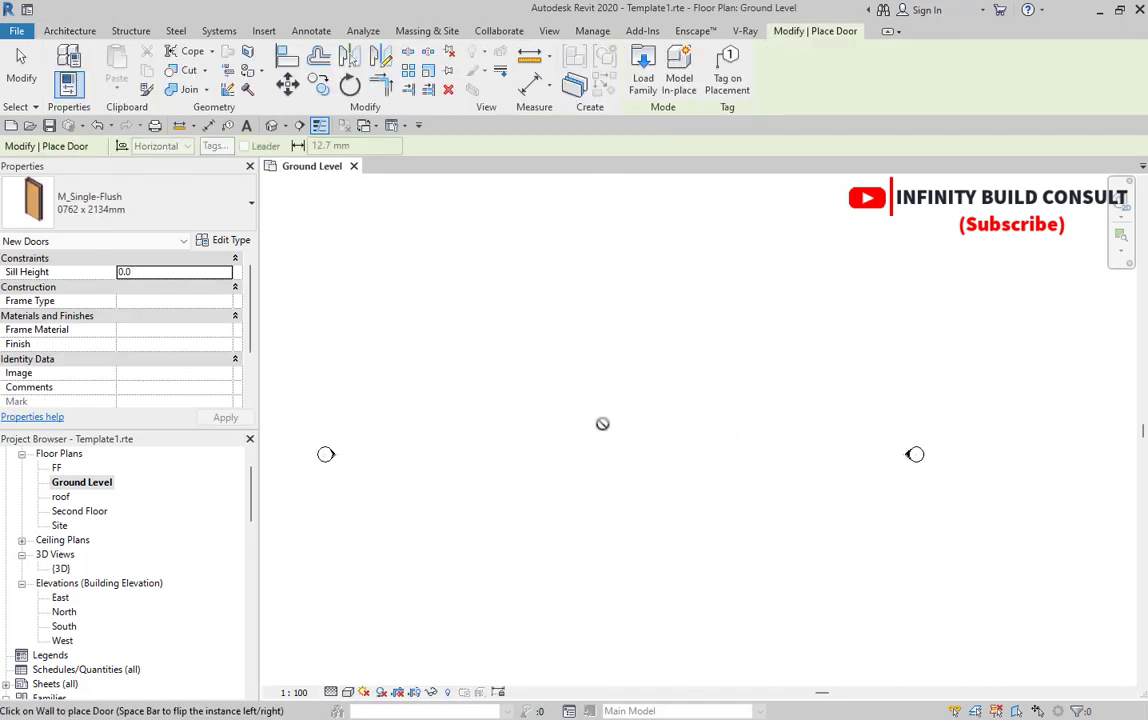
scroll(602, 424, down, 2)
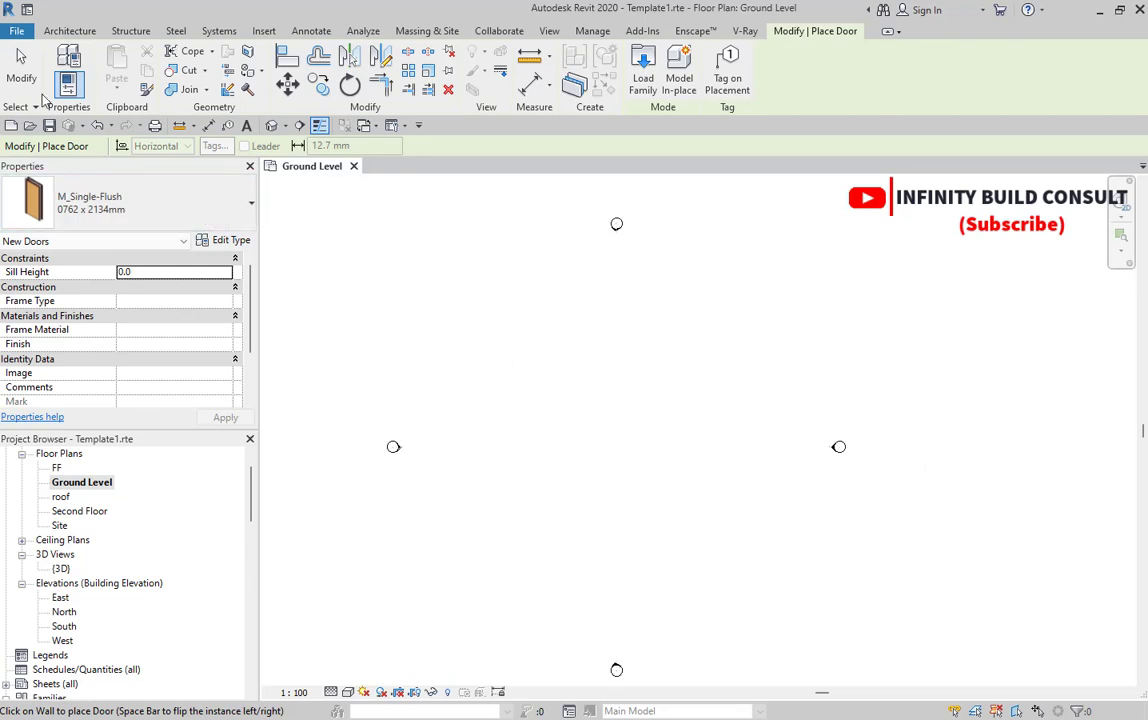
click(24, 70)
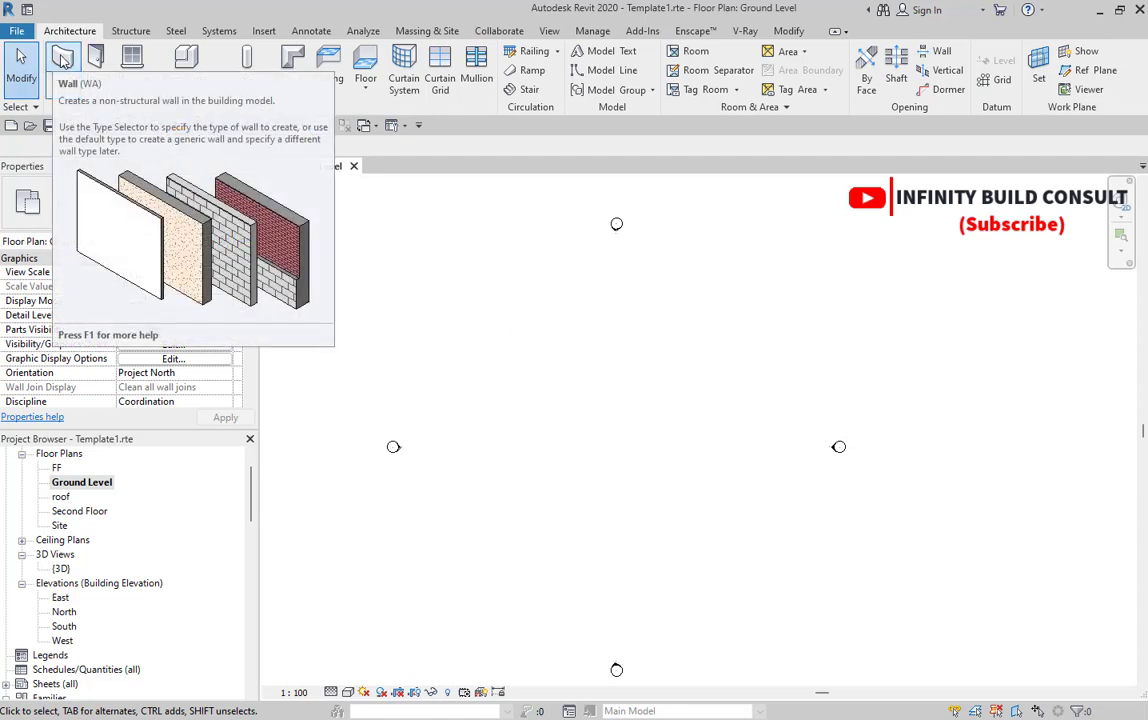
click(60, 62)
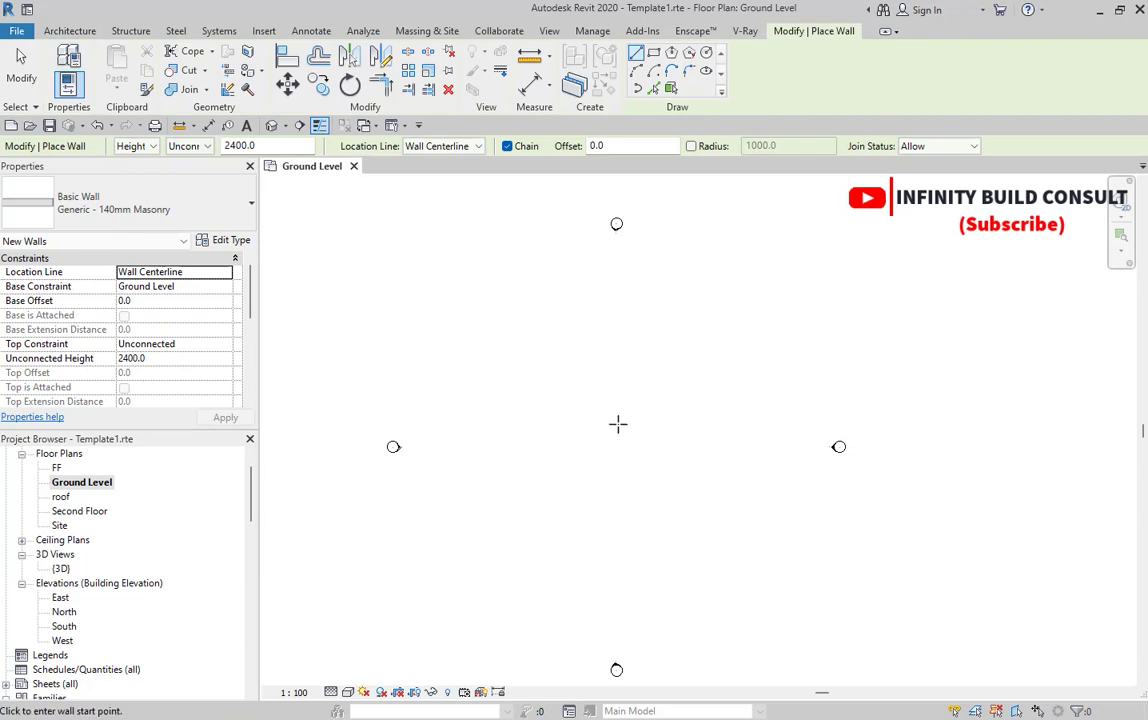
scroll(523, 446, up, 2)
click(533, 492)
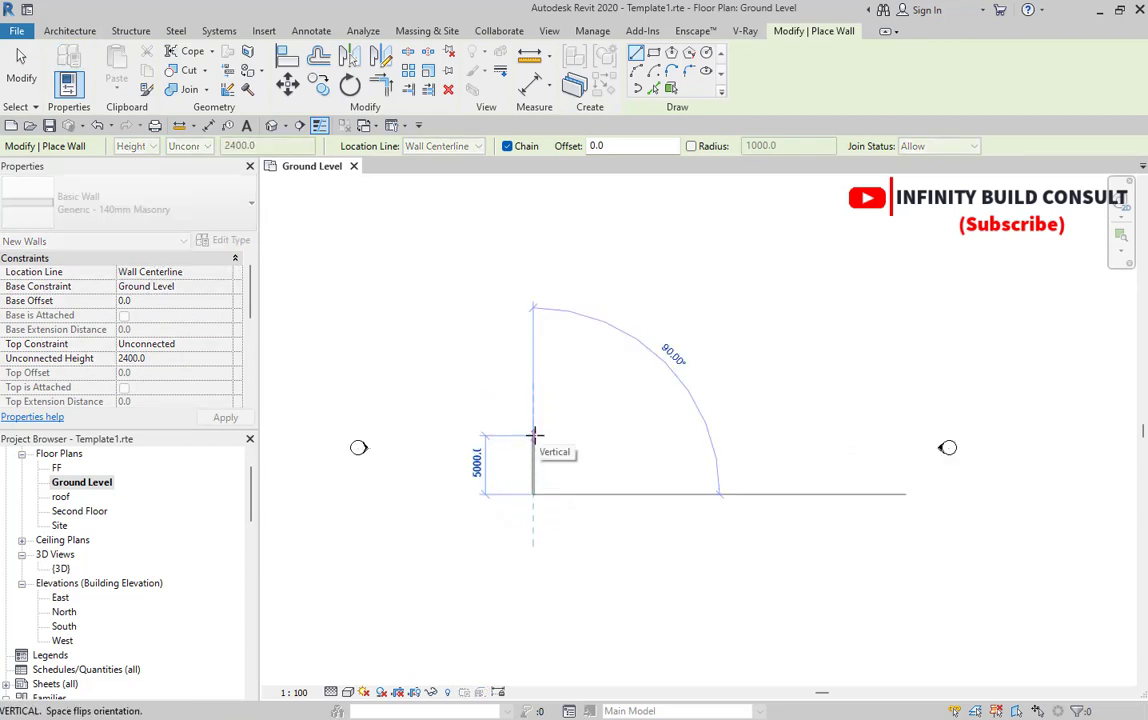
key(Escape)
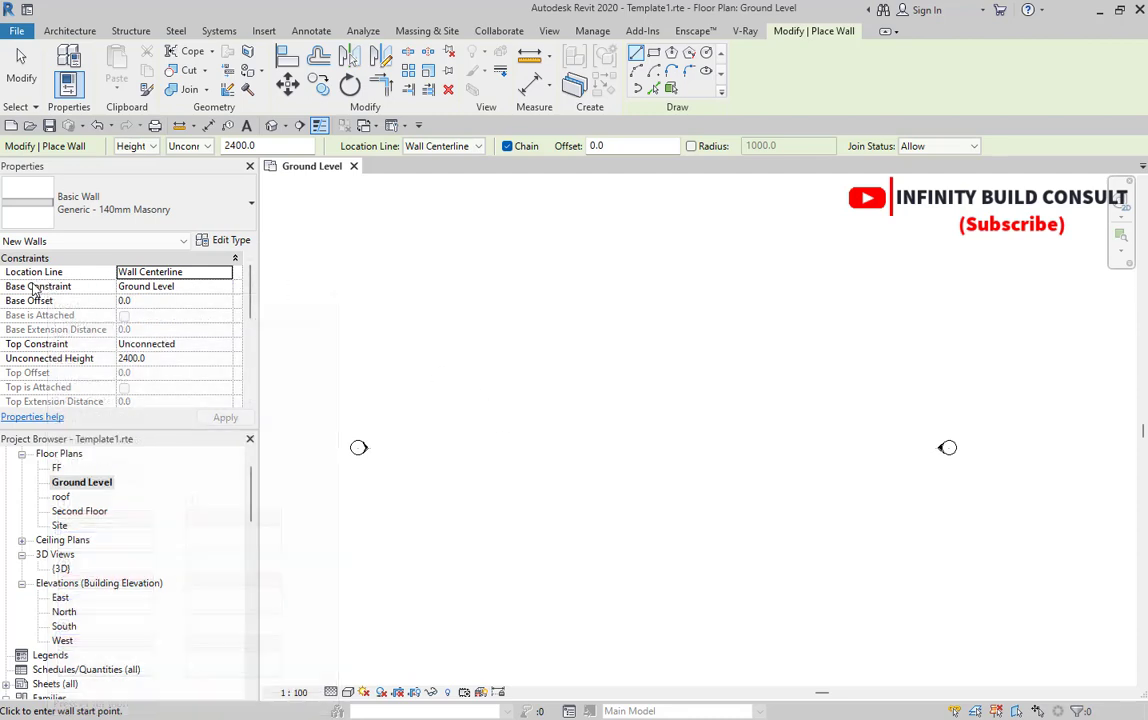
click(21, 65)
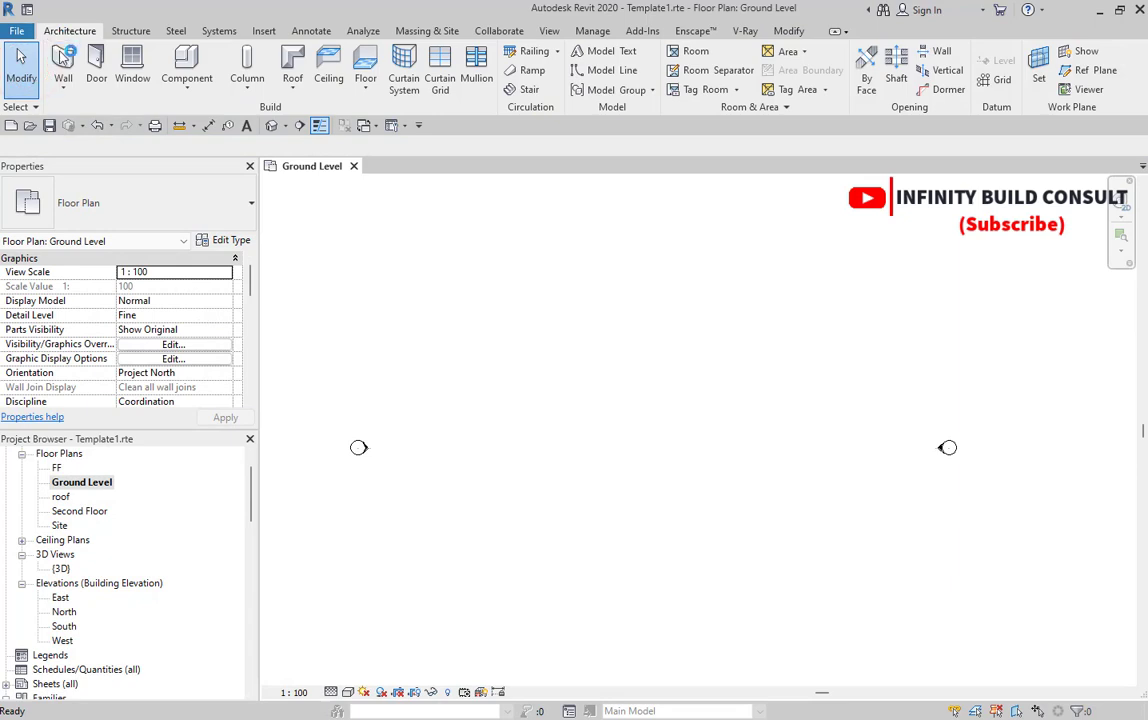
Start a Generic - 140mm Masonry wall and set its top constraint to Up to level: FF
click(62, 60)
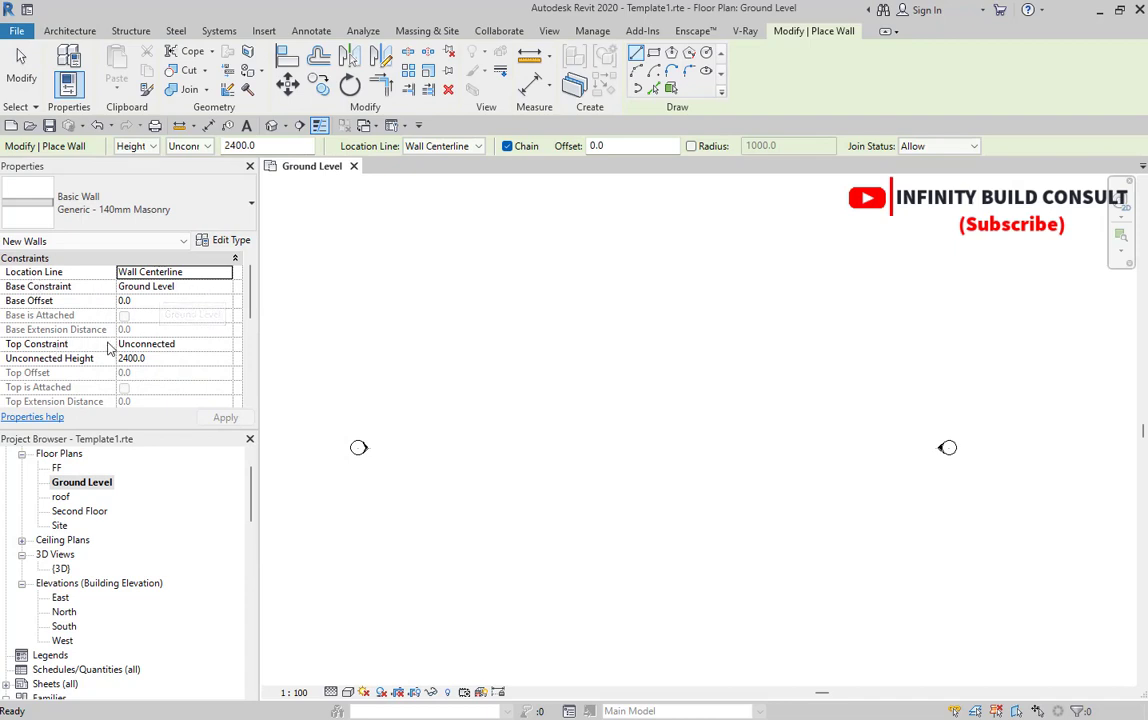
click(223, 343)
click(225, 344)
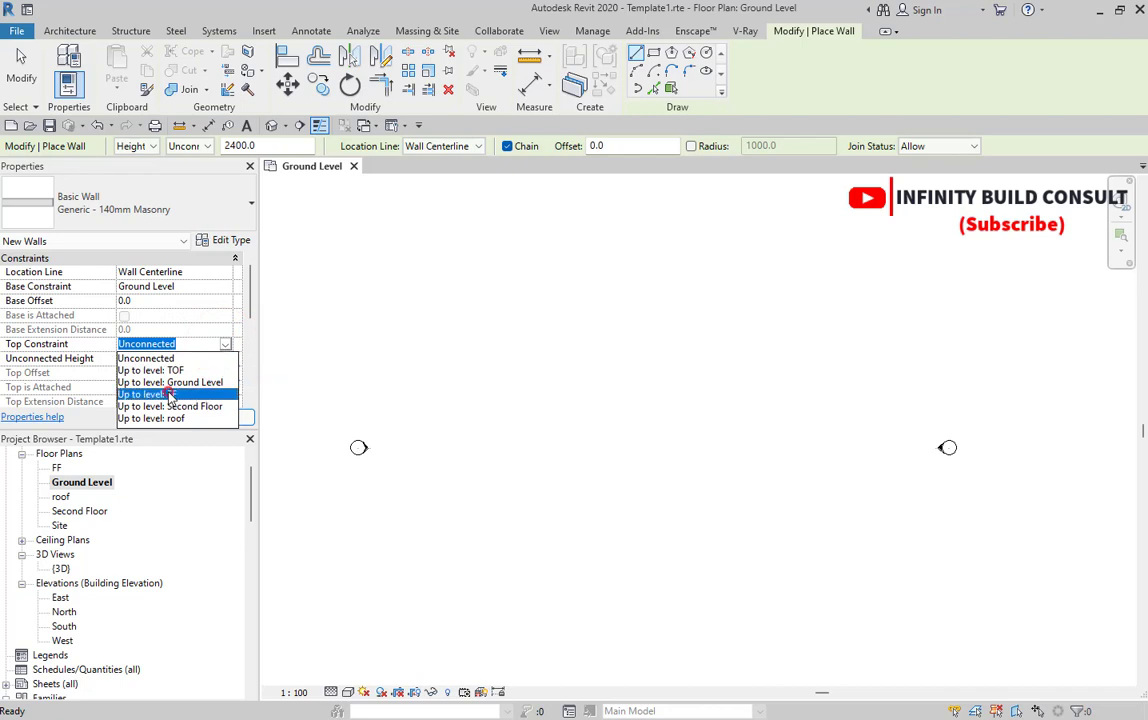
click(172, 394)
Examine the building levels in the North elevation, and return to the Ground Level floor plan
scroll(92, 578, down, 2)
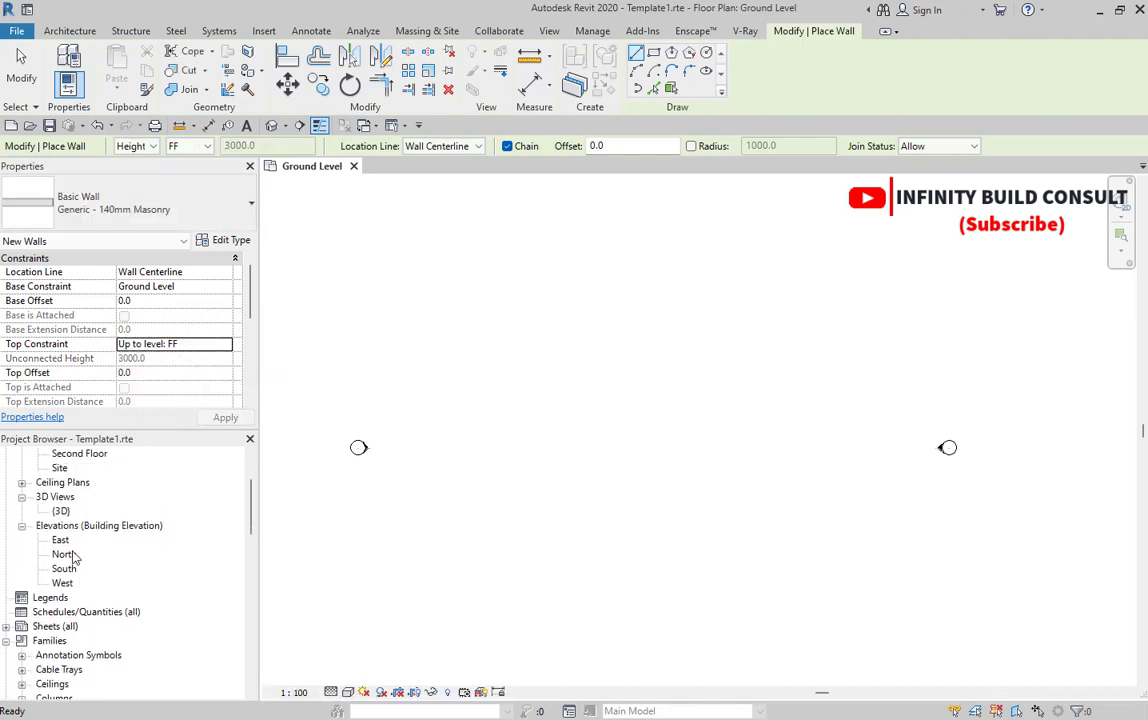
double_click(65, 556)
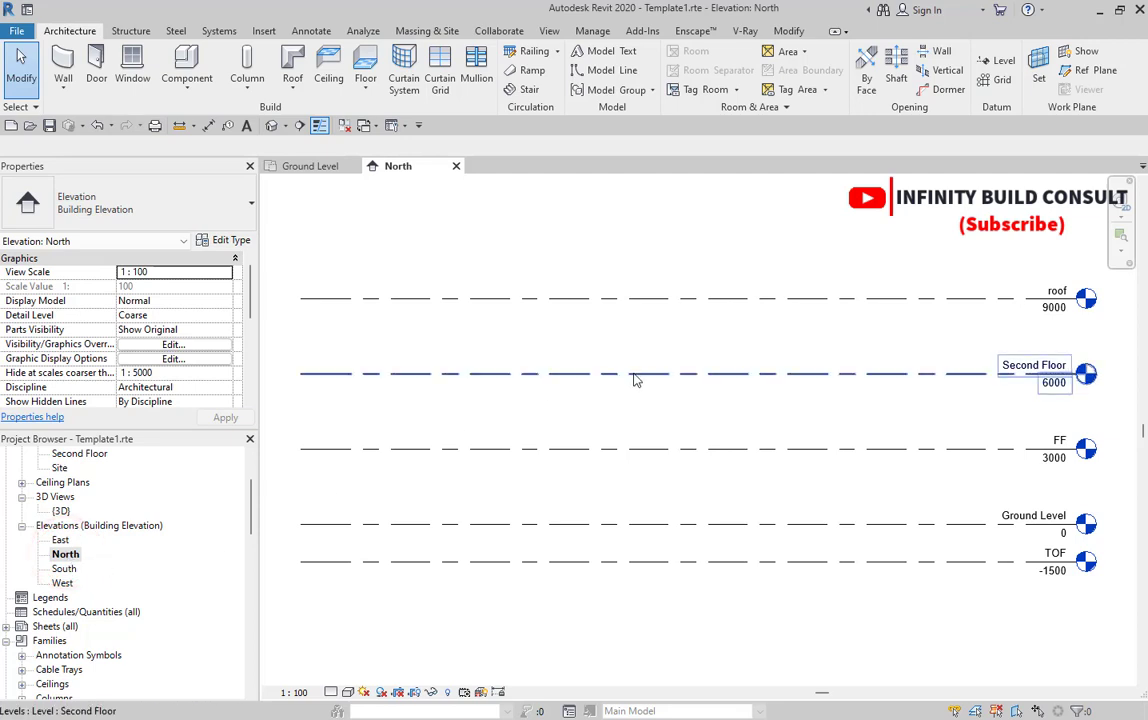
scroll(679, 443, down, 3)
scroll(768, 392, up, 3)
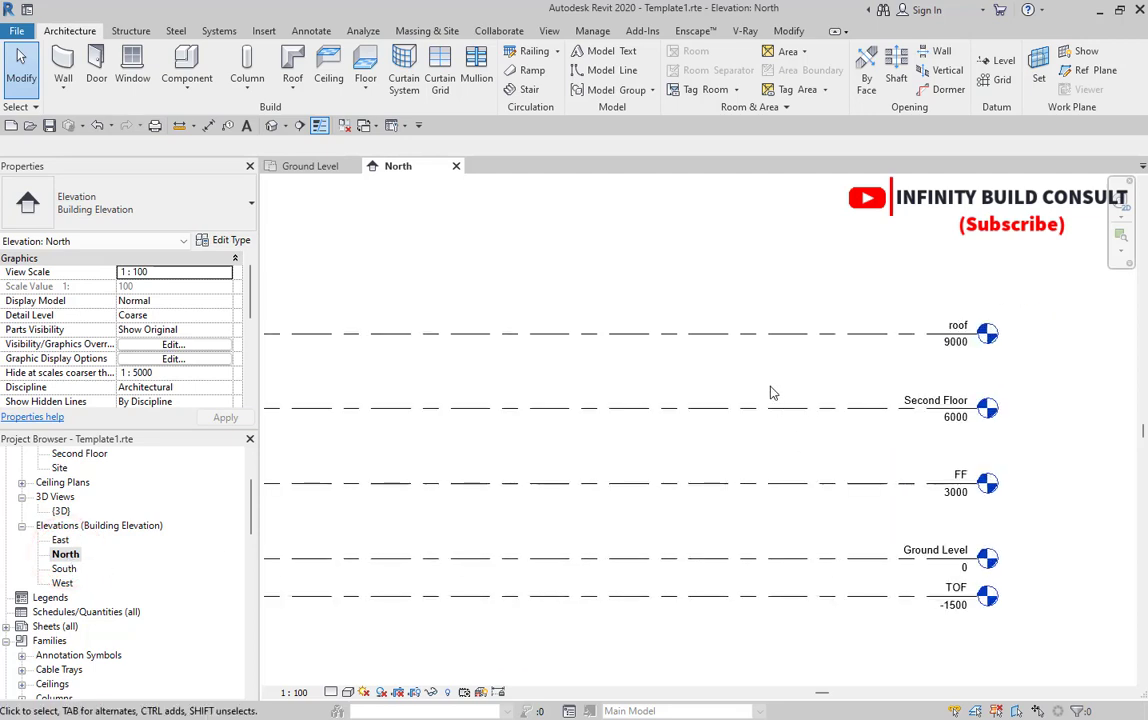
scroll(725, 546, down, 2)
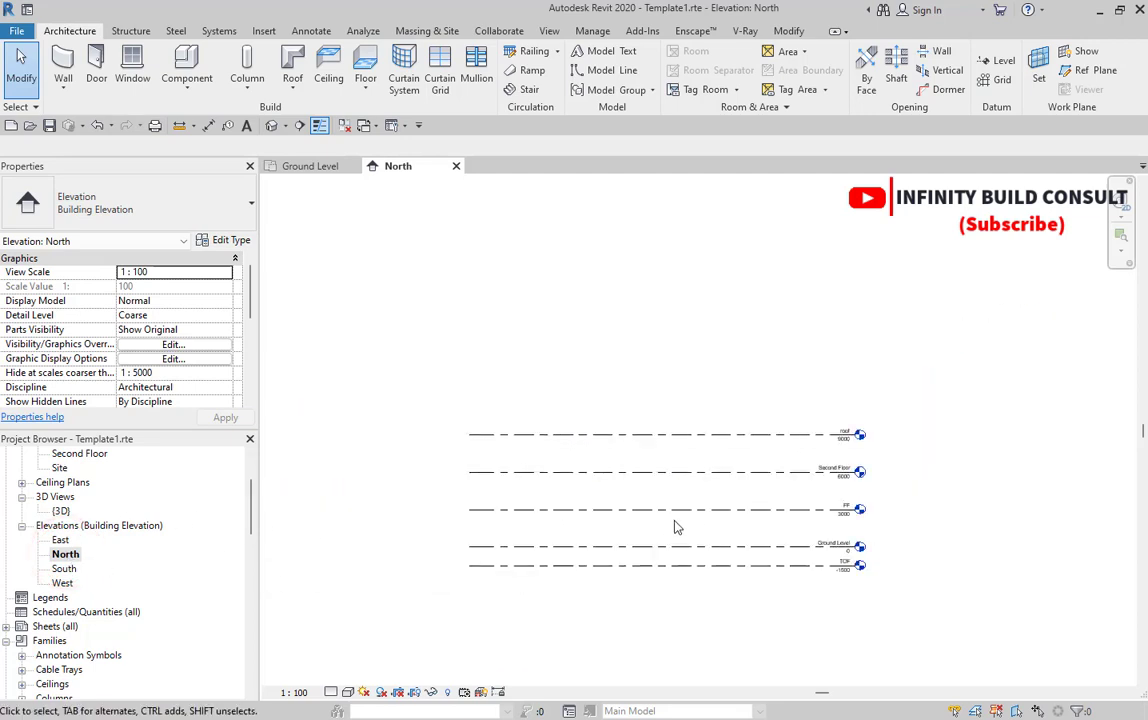
scroll(113, 569, up, 2)
scroll(108, 563, up, 1)
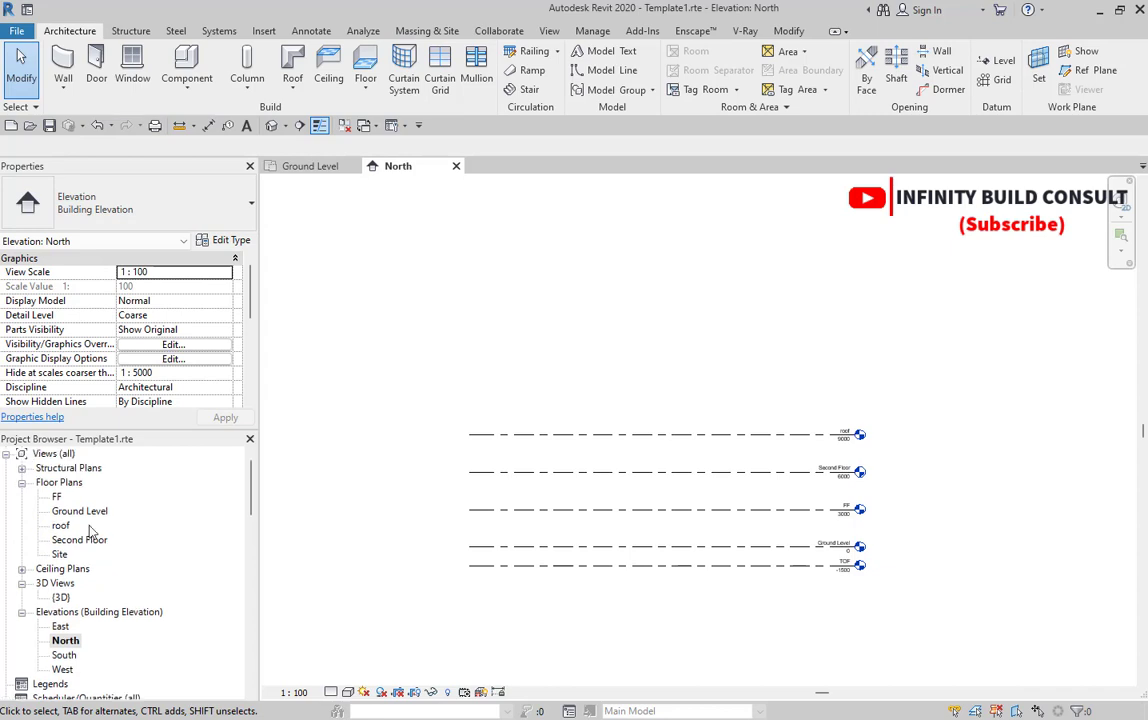
double_click(80, 512)
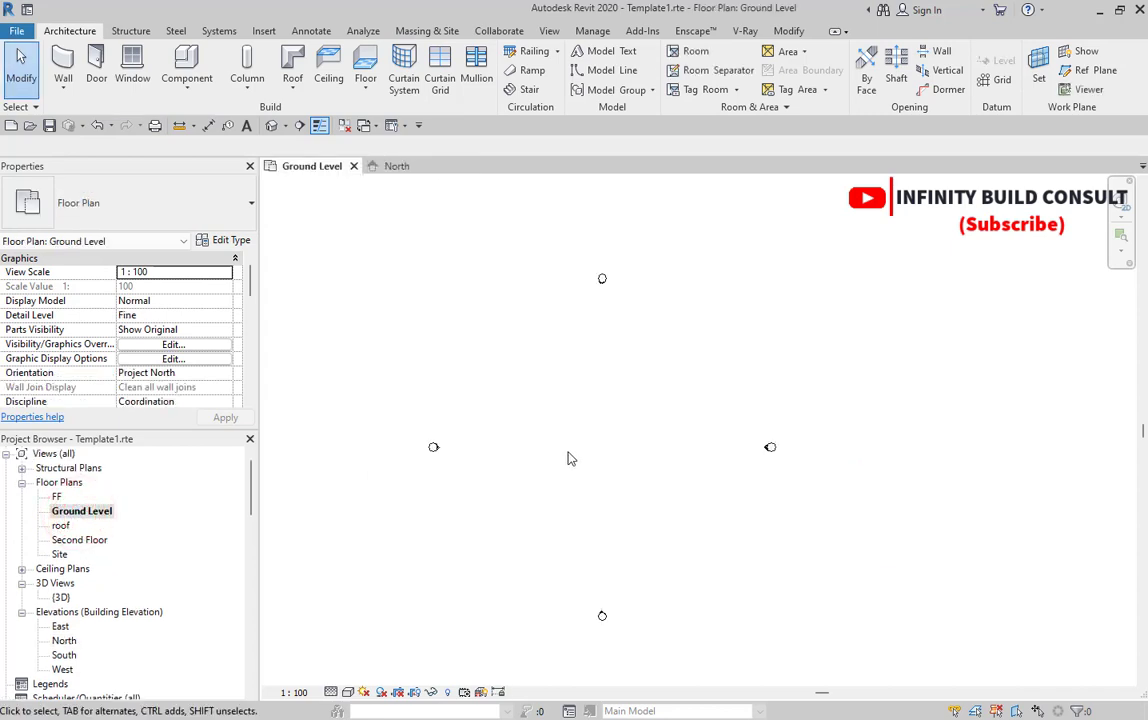
Draw a closed L-shaped room of Generic - 140mm Masonry walls up to FF, about 7900 mm along its right side and notched at the lower left
click(58, 70)
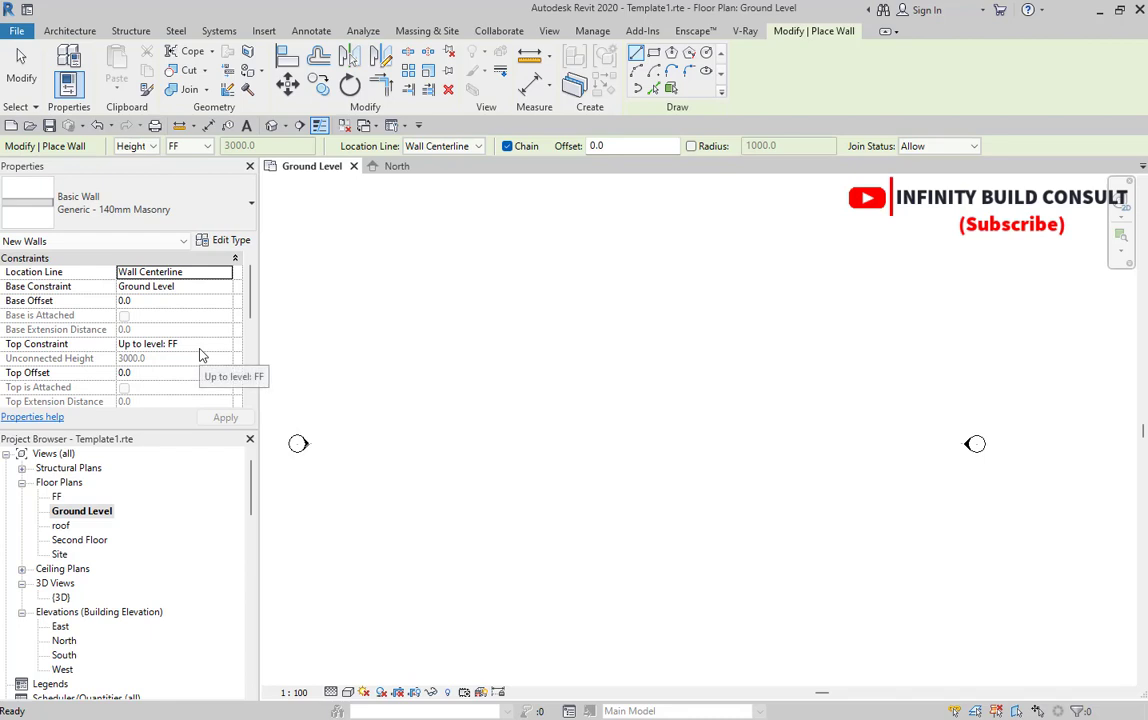
scroll(512, 441, down, 3)
scroll(600, 449, up, 2)
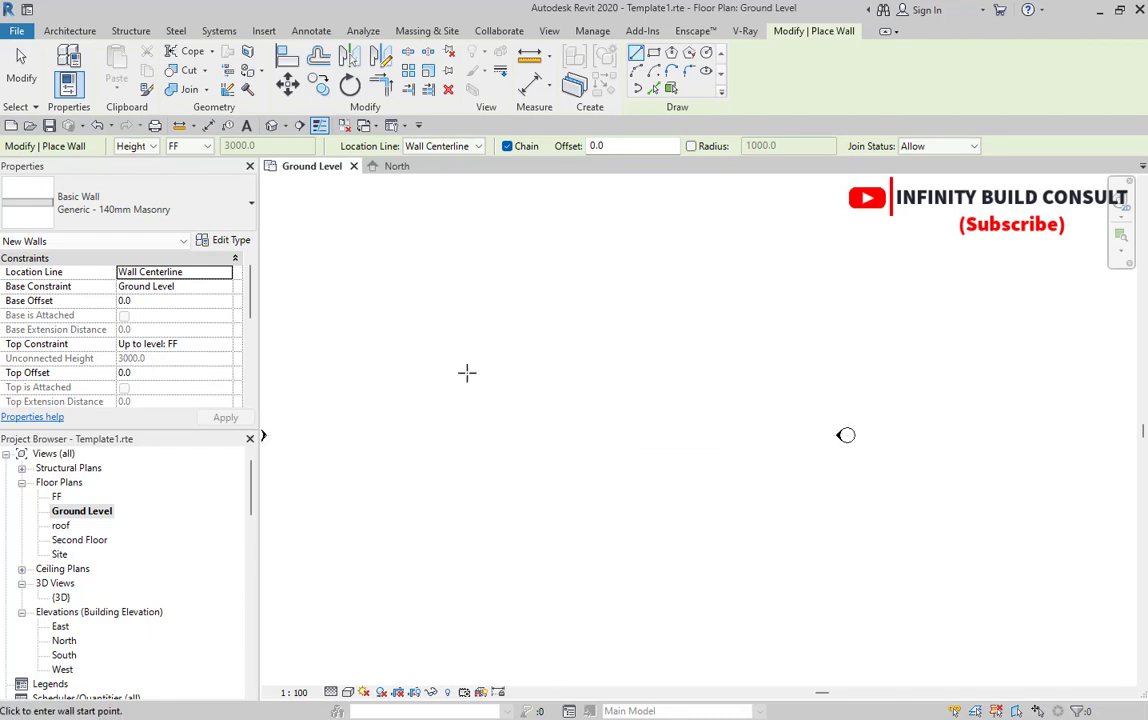
click(459, 336)
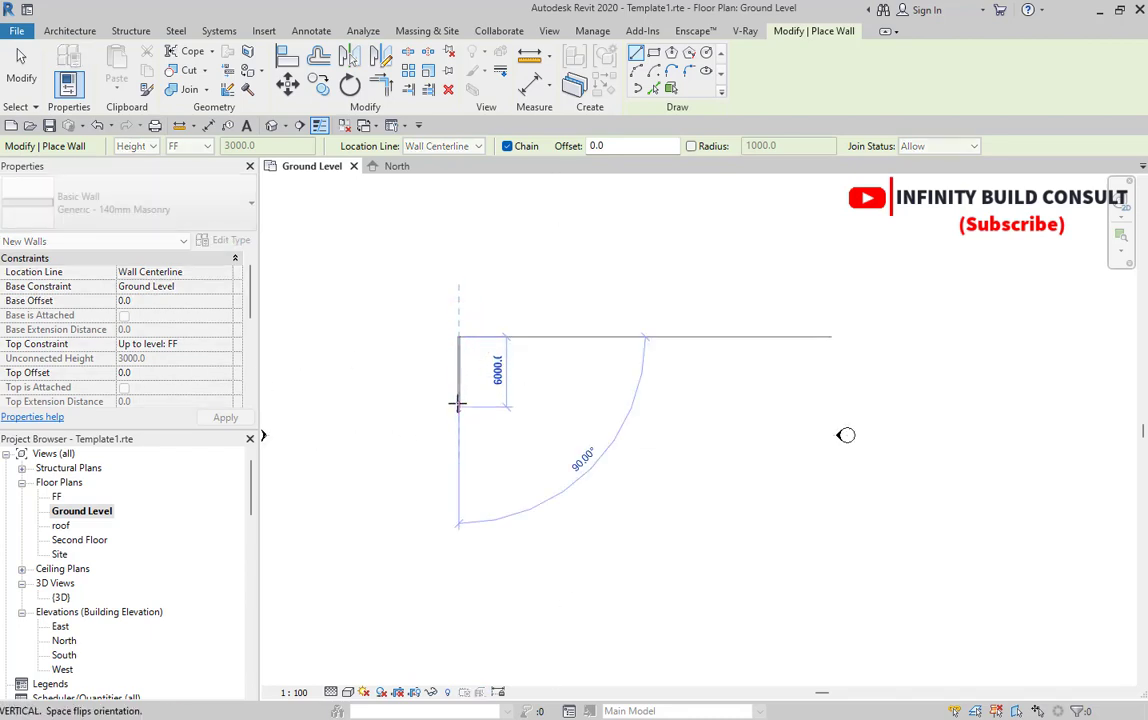
click(458, 395)
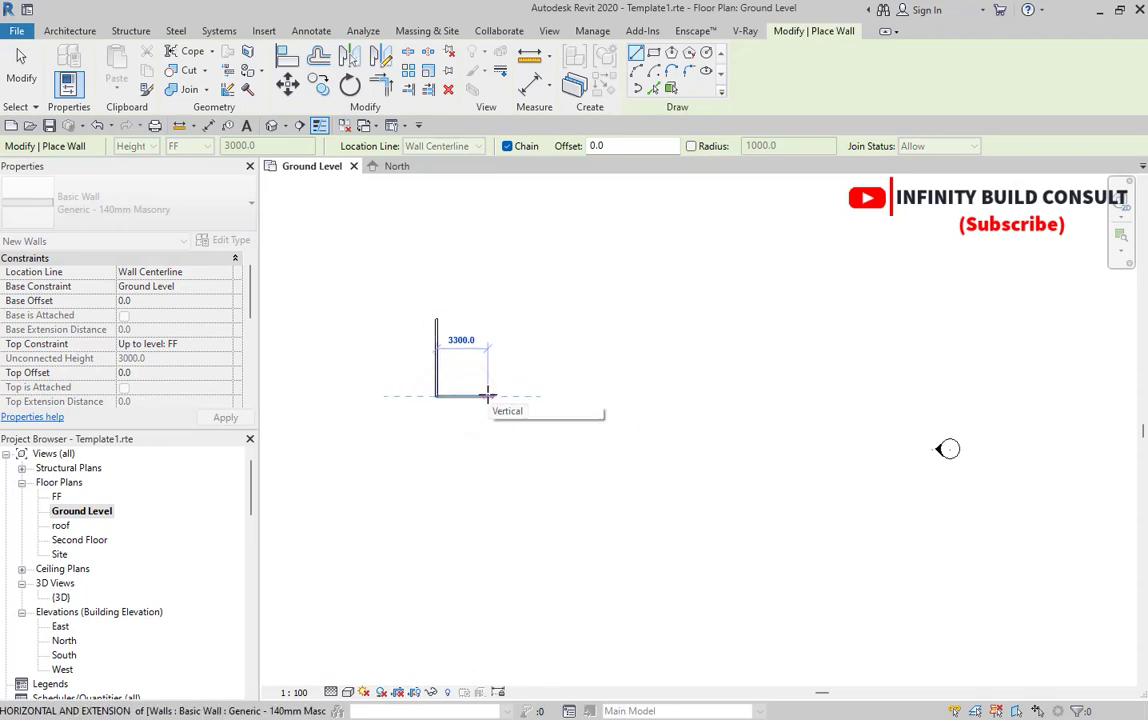
click(499, 395)
scroll(495, 430, up, 1)
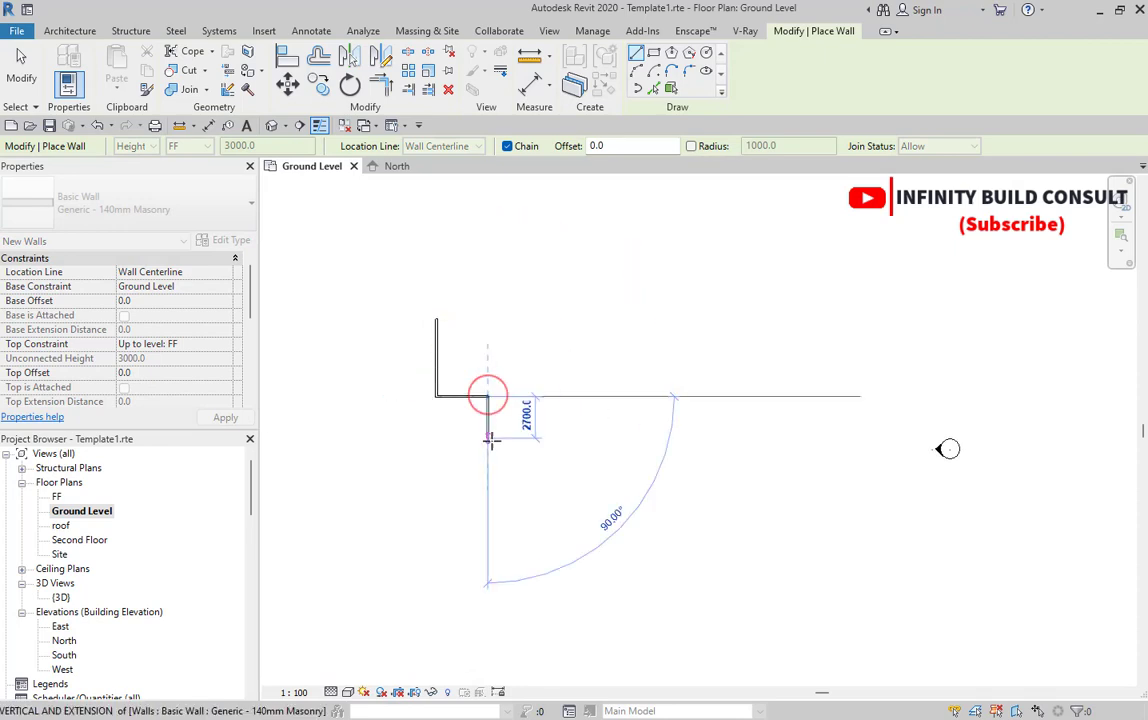
click(577, 440)
click(576, 321)
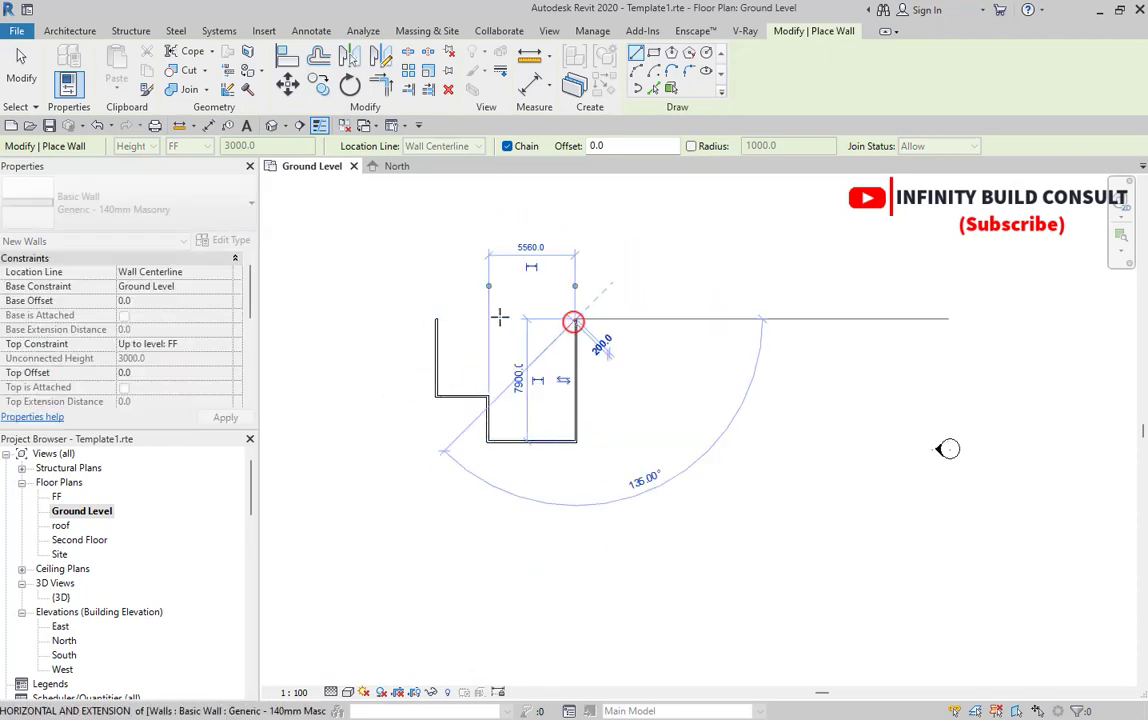
click(437, 318)
Draw a separate straight horizontal wall about 24000 mm long below the L-shaped room, and end the Wall tool
scroll(485, 384, down, 3)
scroll(583, 362, up, 2)
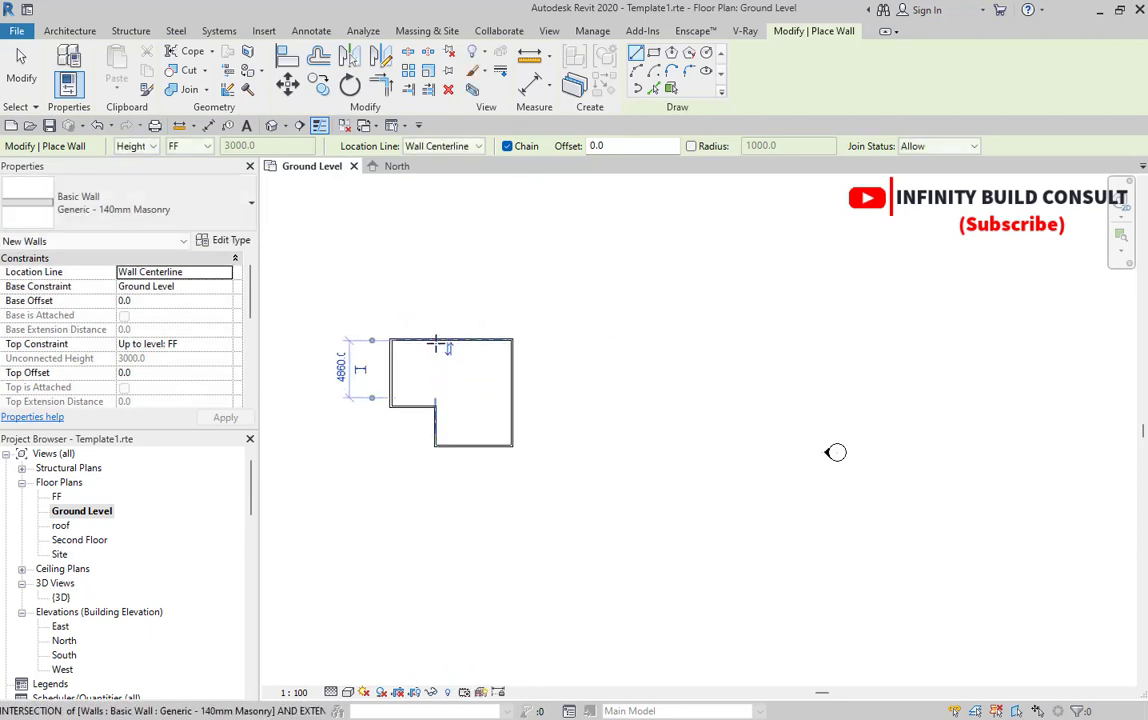
scroll(480, 290, down, 2)
scroll(423, 440, up, 2)
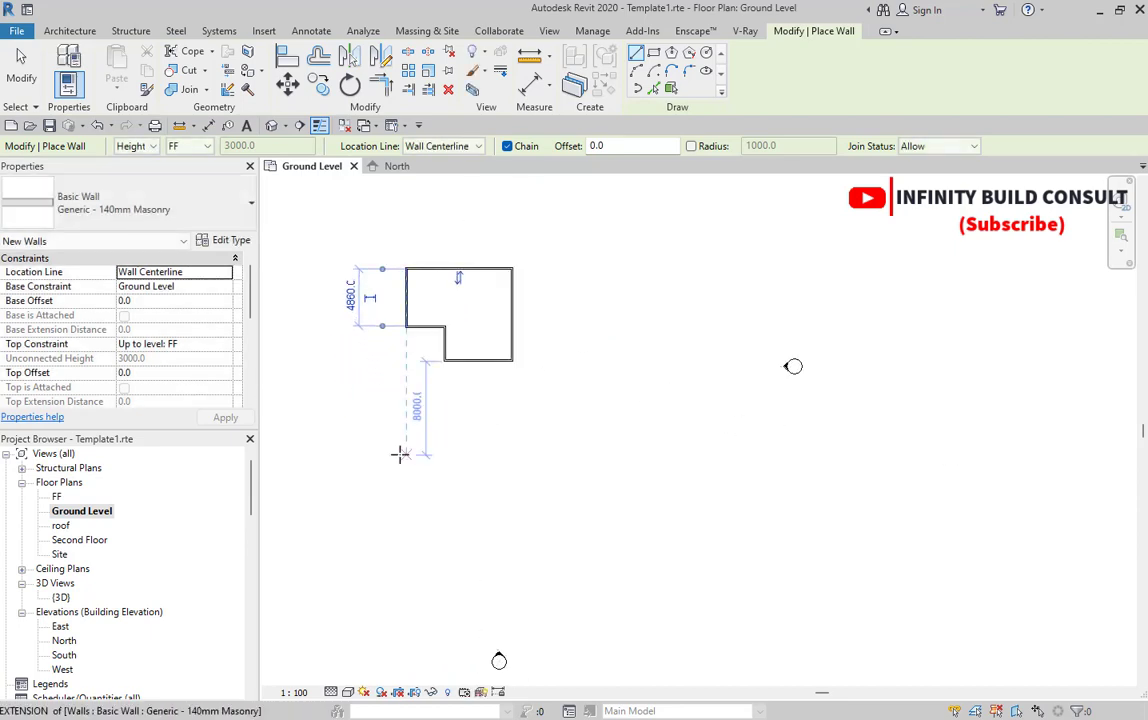
click(399, 455)
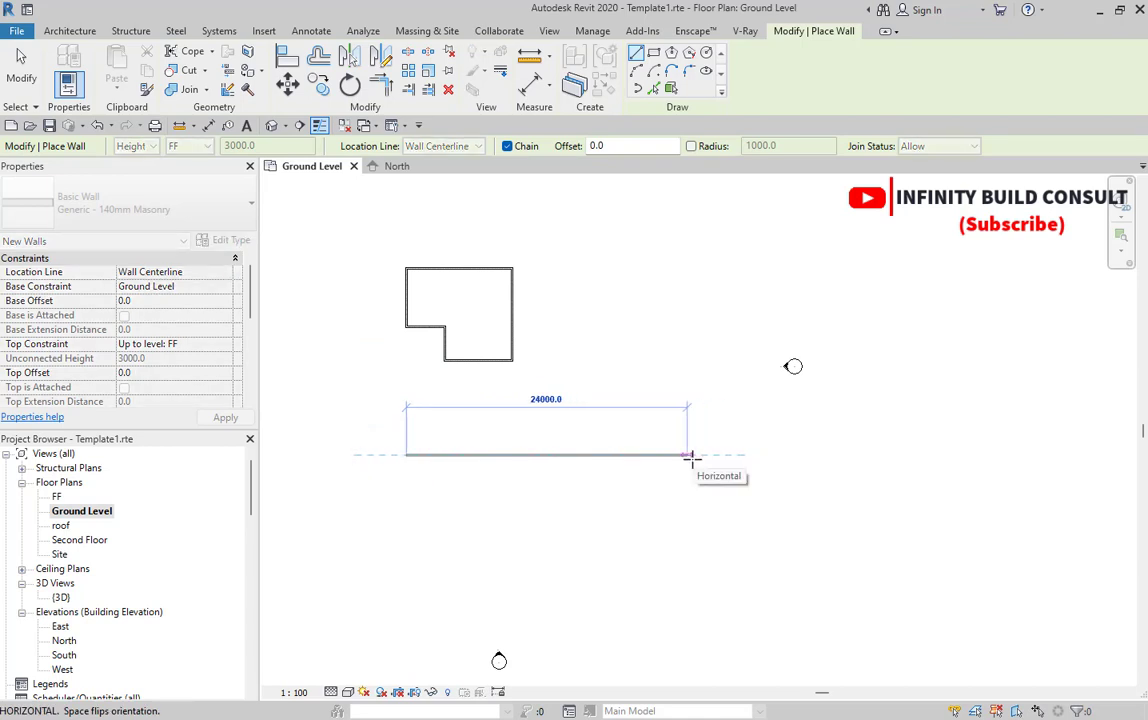
click(691, 457)
key(Escape)
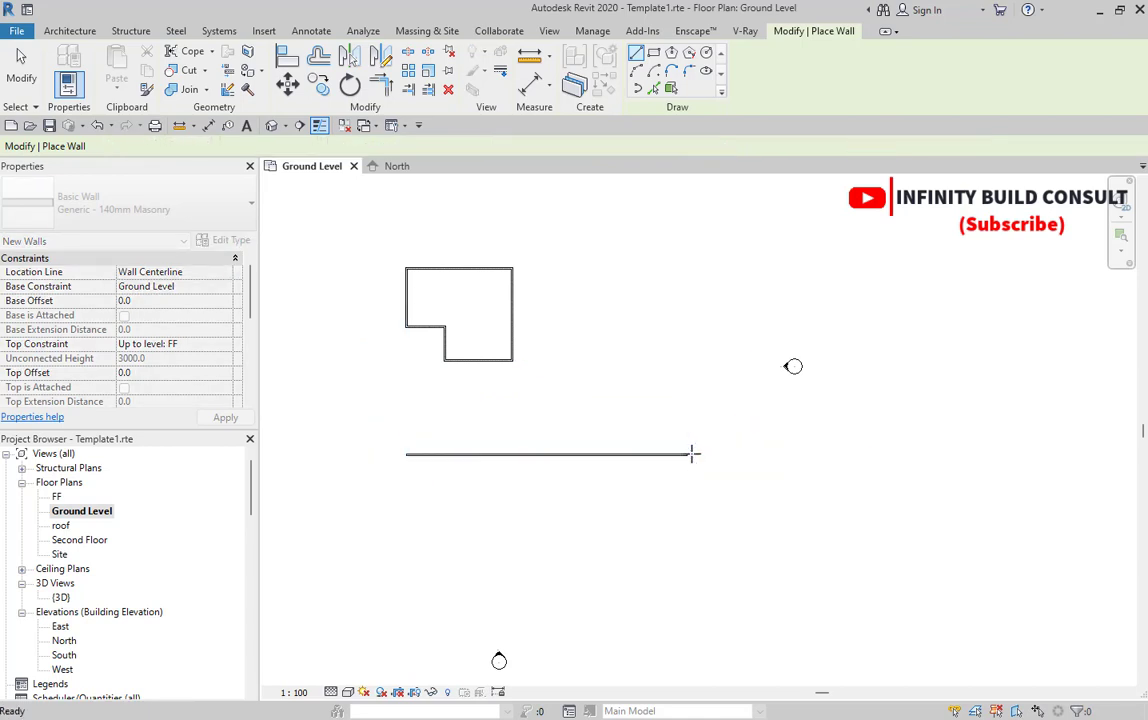
key(Escape)
Examine the masonry walls of the L-shaped room at closer range in the Ground Level plan
scroll(494, 423, down, 2)
scroll(483, 374, up, 5)
scroll(578, 479, down, 5)
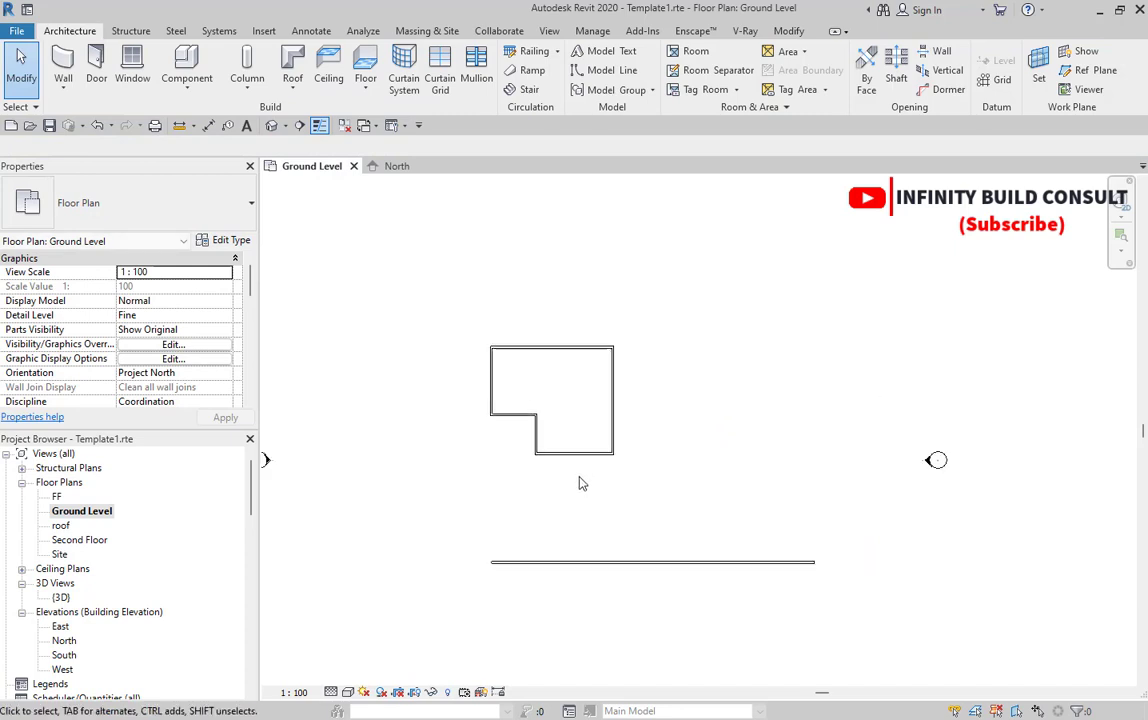
scroll(581, 451, up, 6)
scroll(643, 495, down, 1)
scroll(645, 500, down, 2)
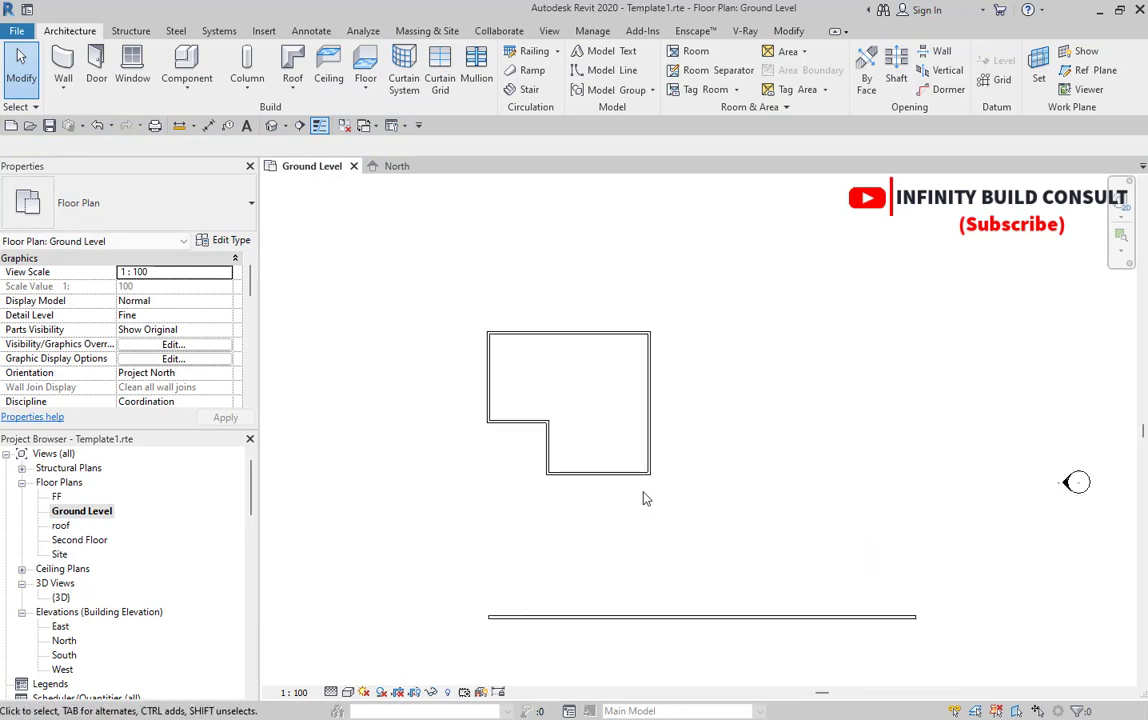
scroll(638, 474, up, 3)
scroll(622, 478, down, 3)
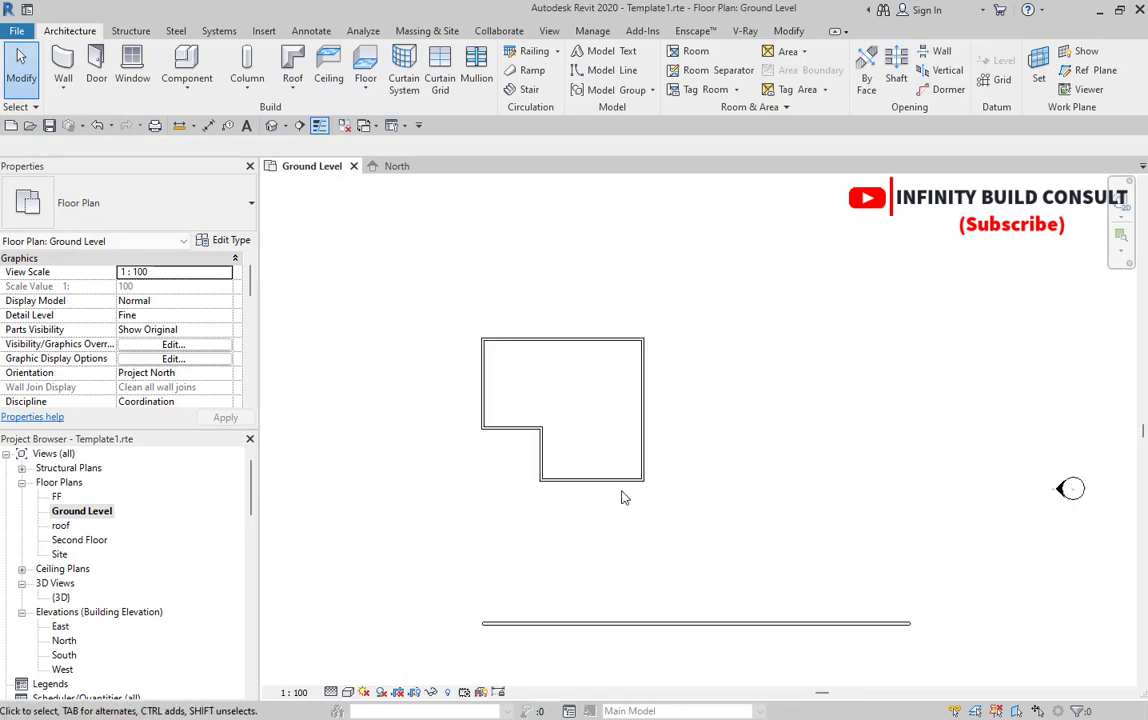
scroll(615, 475, up, 4)
scroll(600, 432, up, 1)
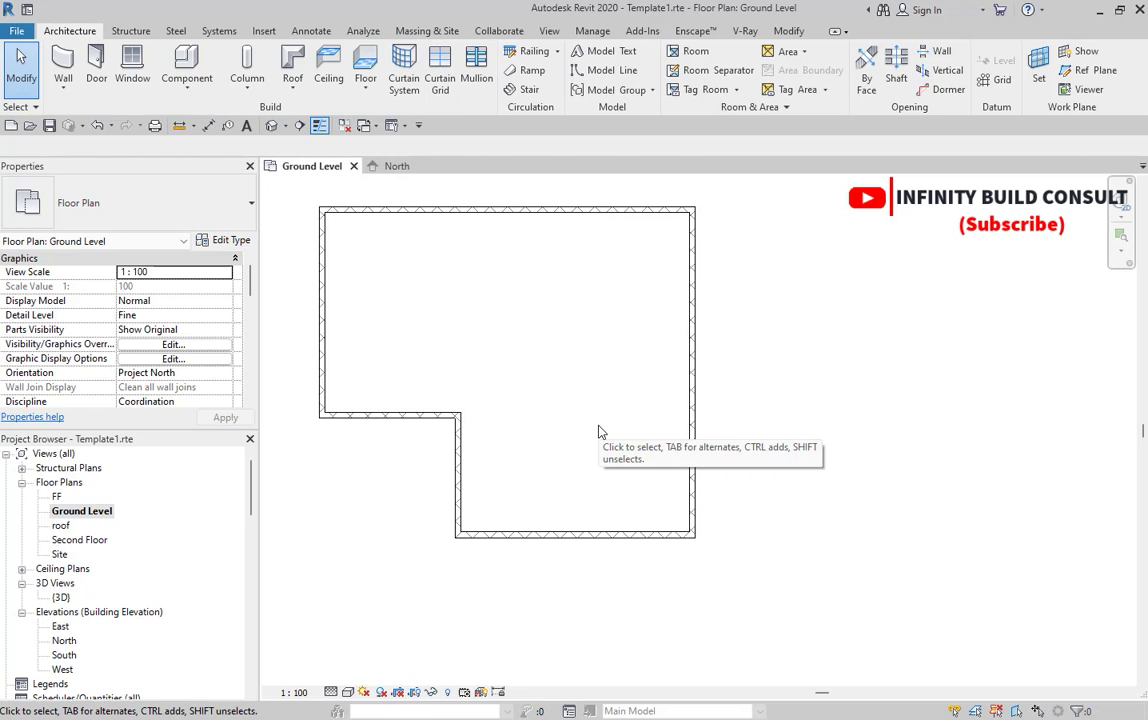
scroll(612, 540, down, 3)
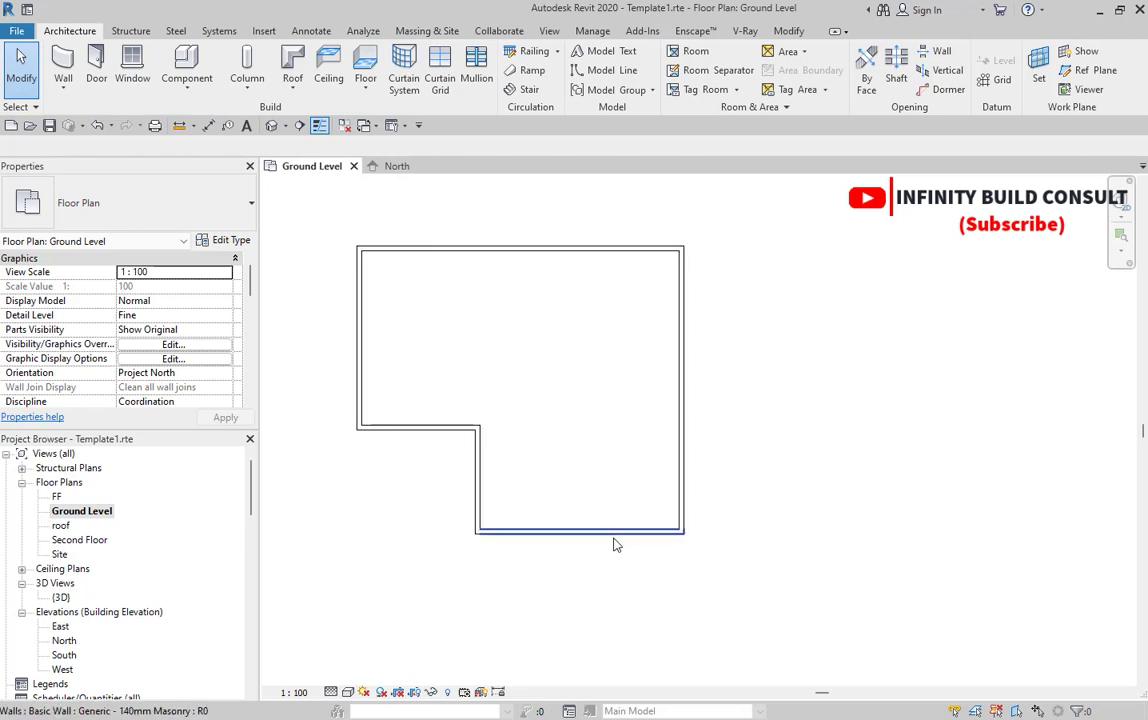
scroll(600, 457, up, 2)
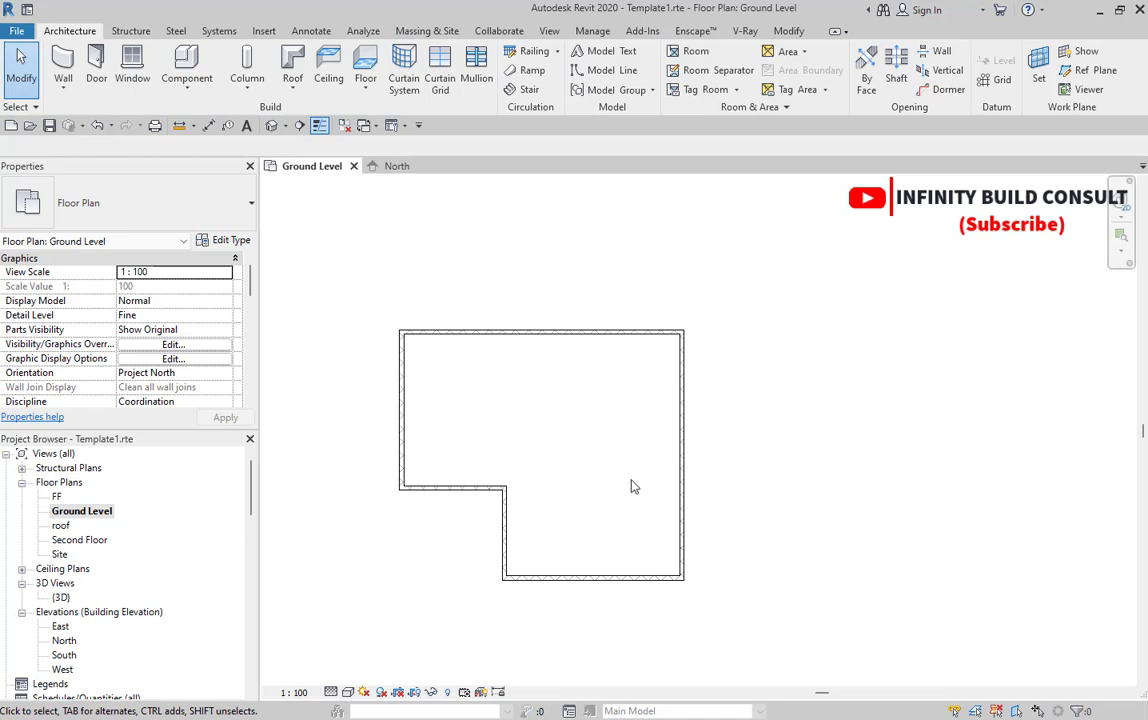
scroll(631, 487, up, 1)
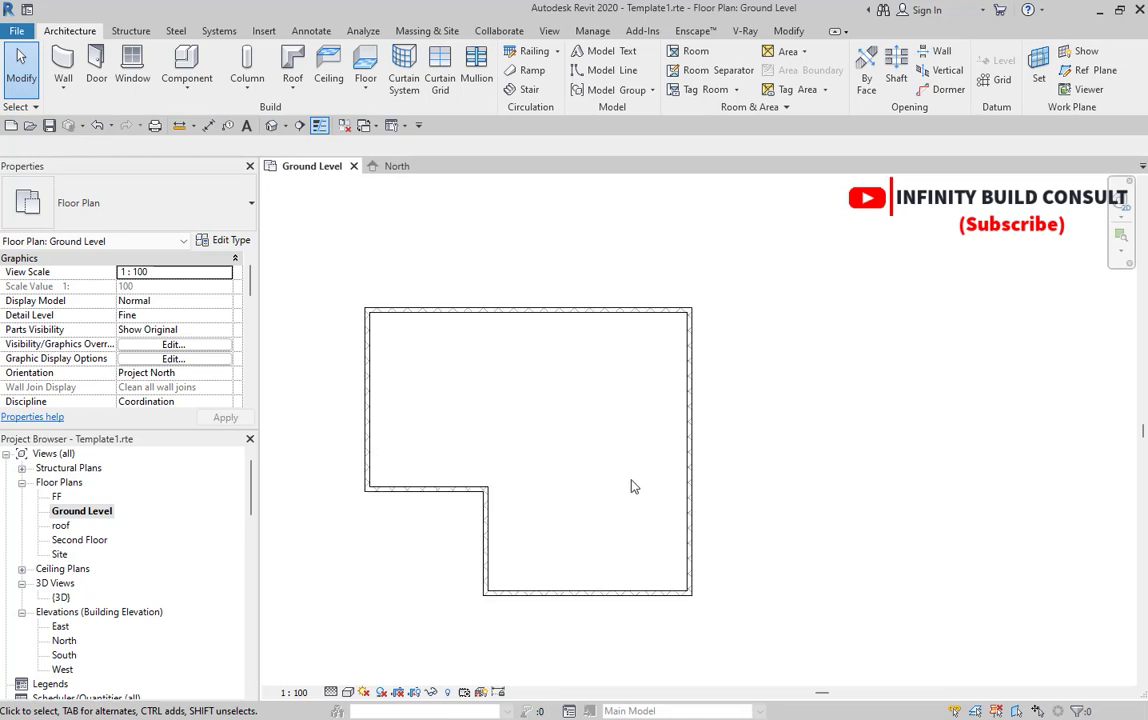
Start the Door tool and choose the M_Single-Flush 0864 x 2134mm type
scroll(631, 487, down, 2)
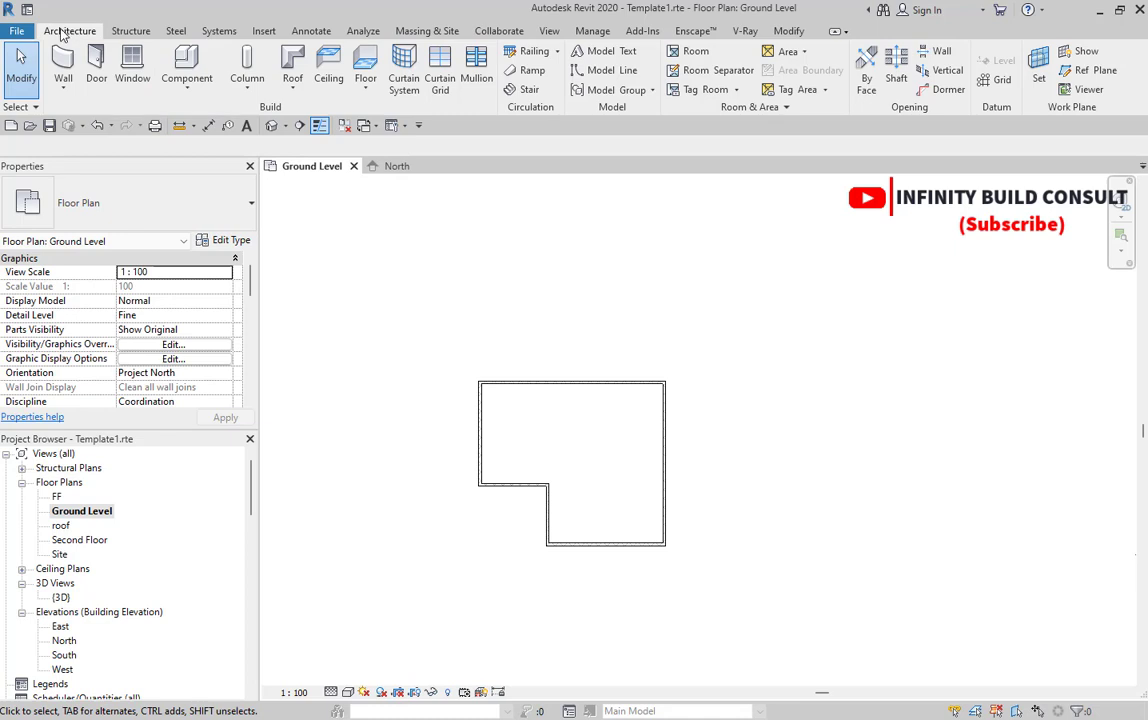
click(97, 72)
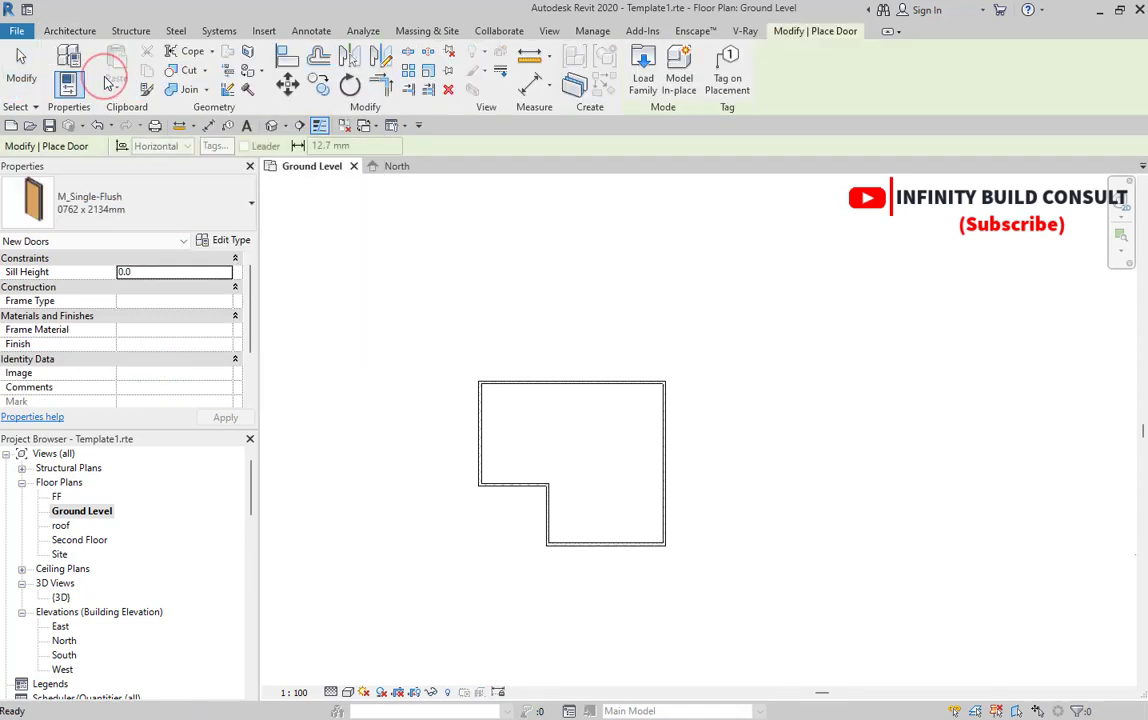
click(153, 198)
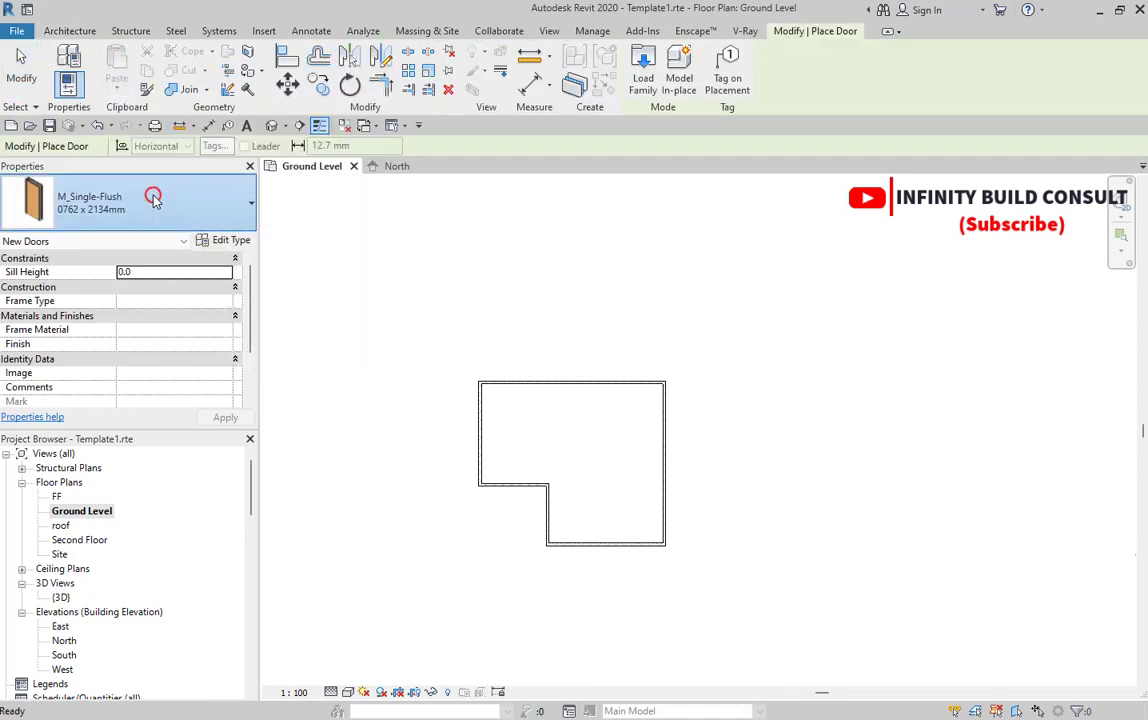
click(153, 198)
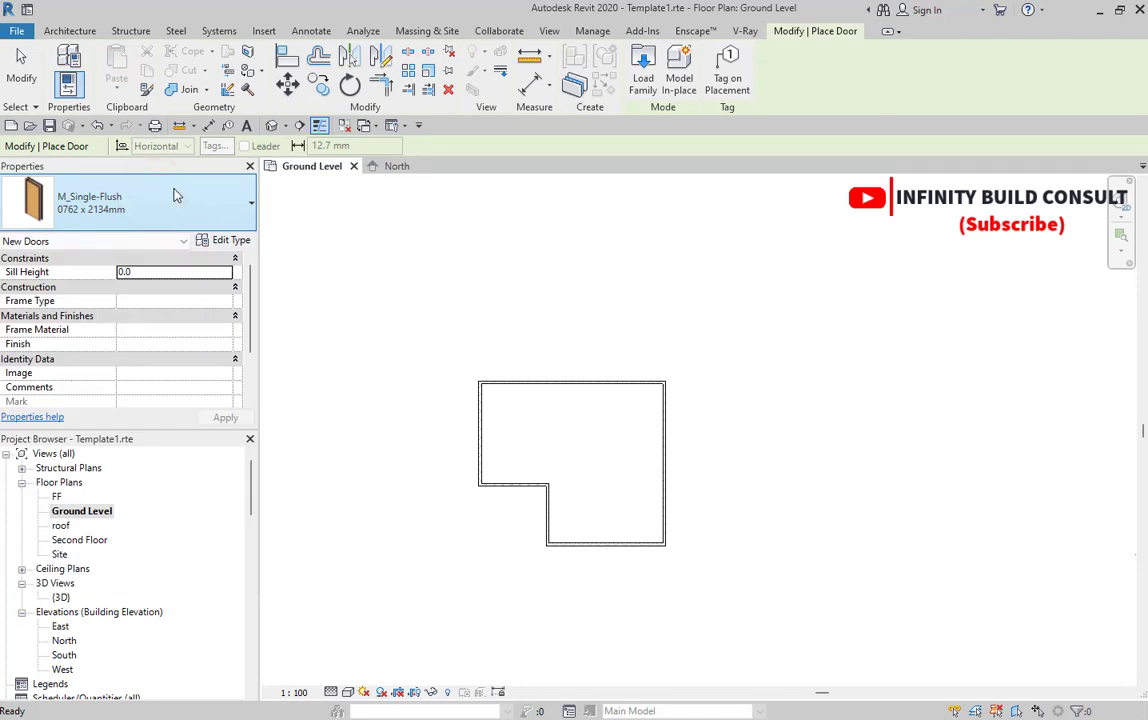
click(158, 200)
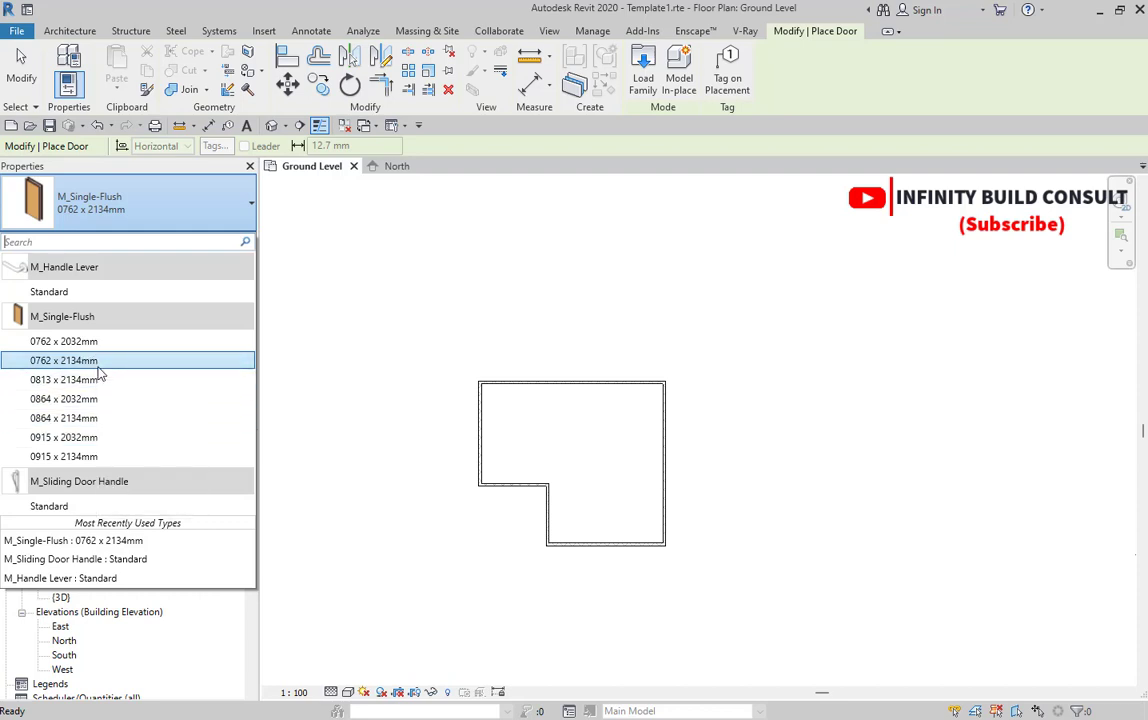
mouse_move(99, 372)
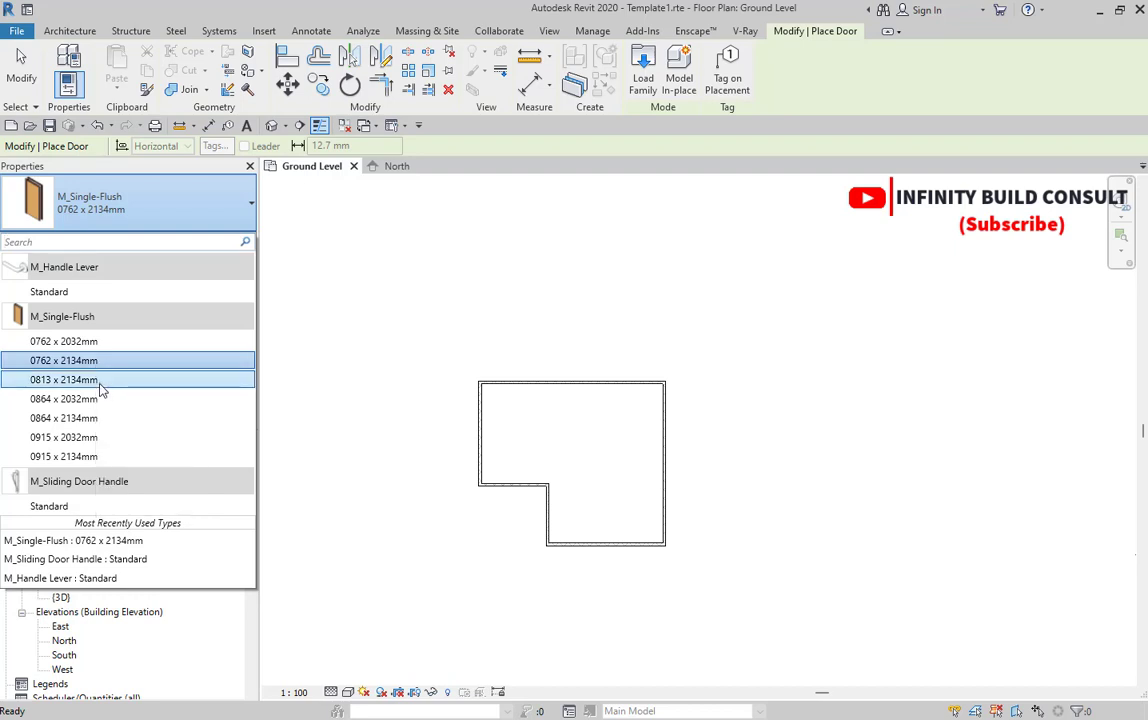
mouse_move(101, 405)
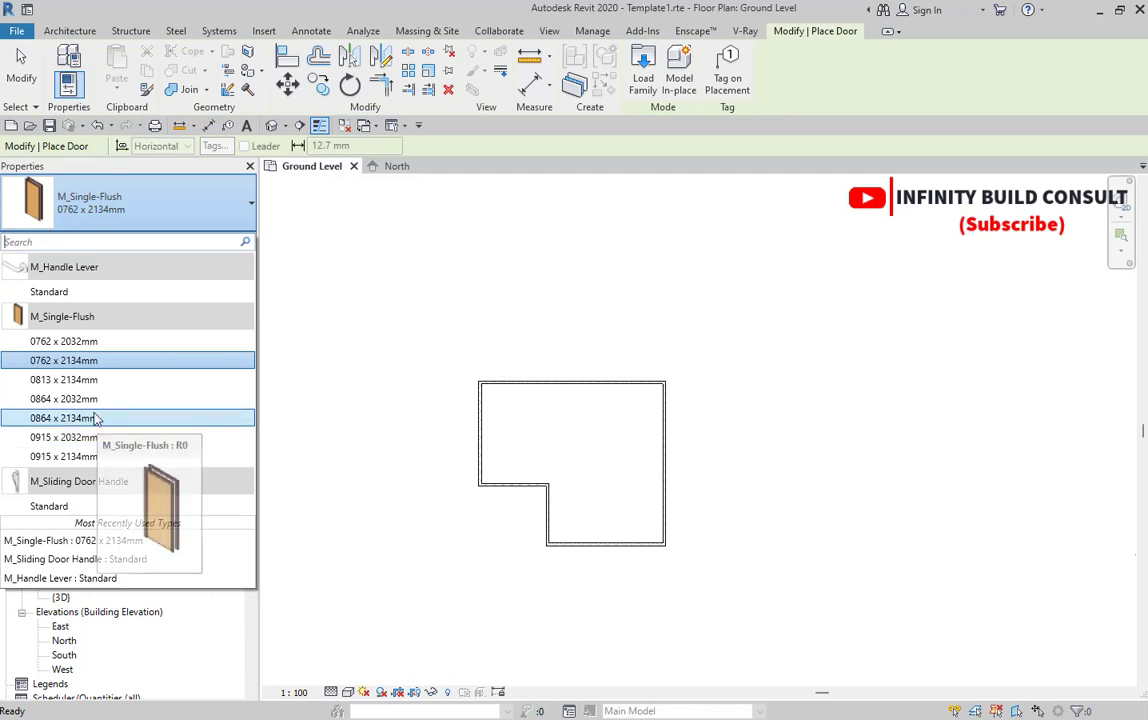
click(101, 420)
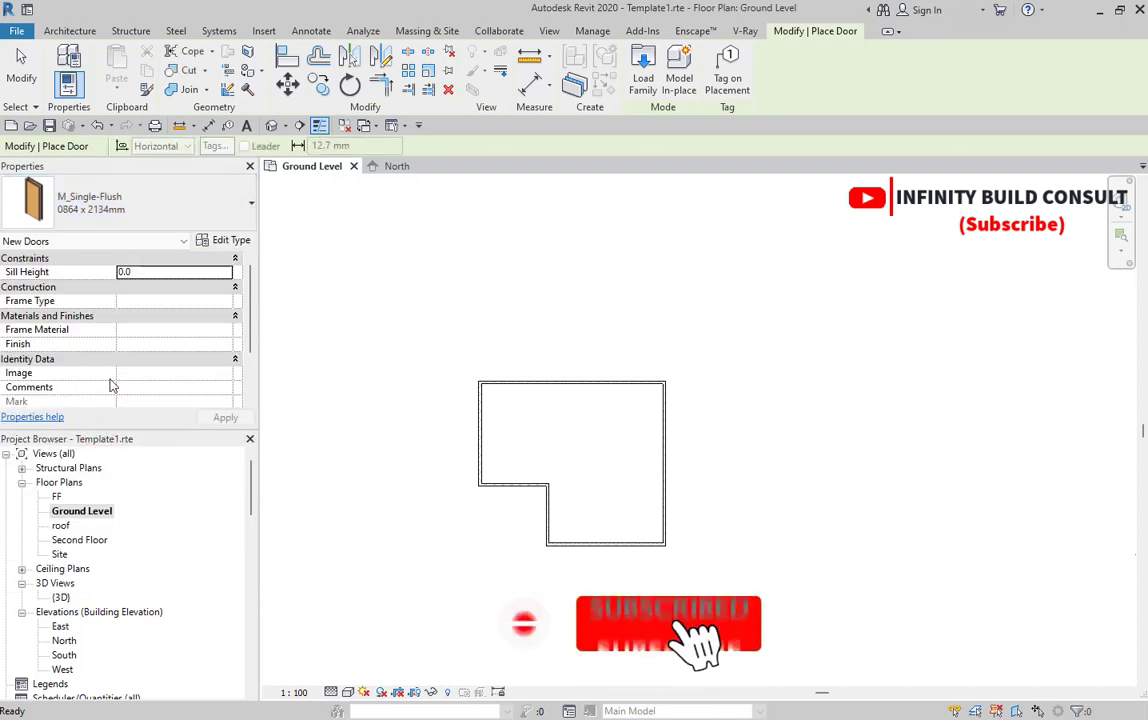
Review the single-flush door's type properties, and set its width to 900 and its height to 2100
click(222, 240)
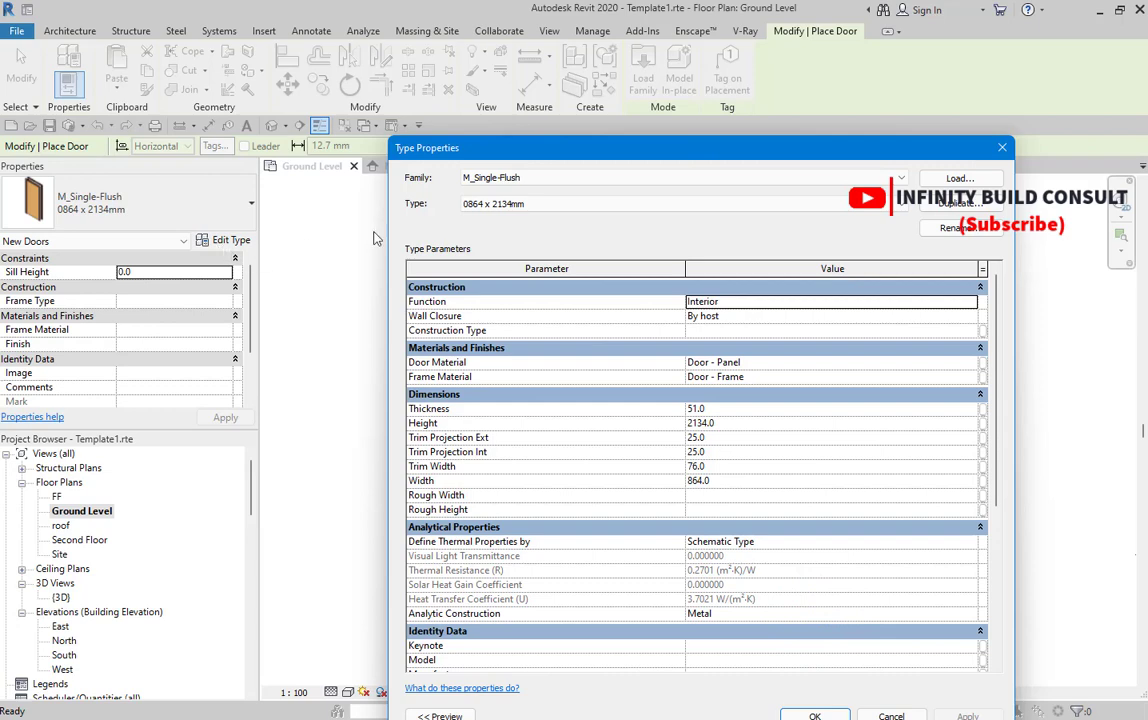
drag(485, 148, 369, 107)
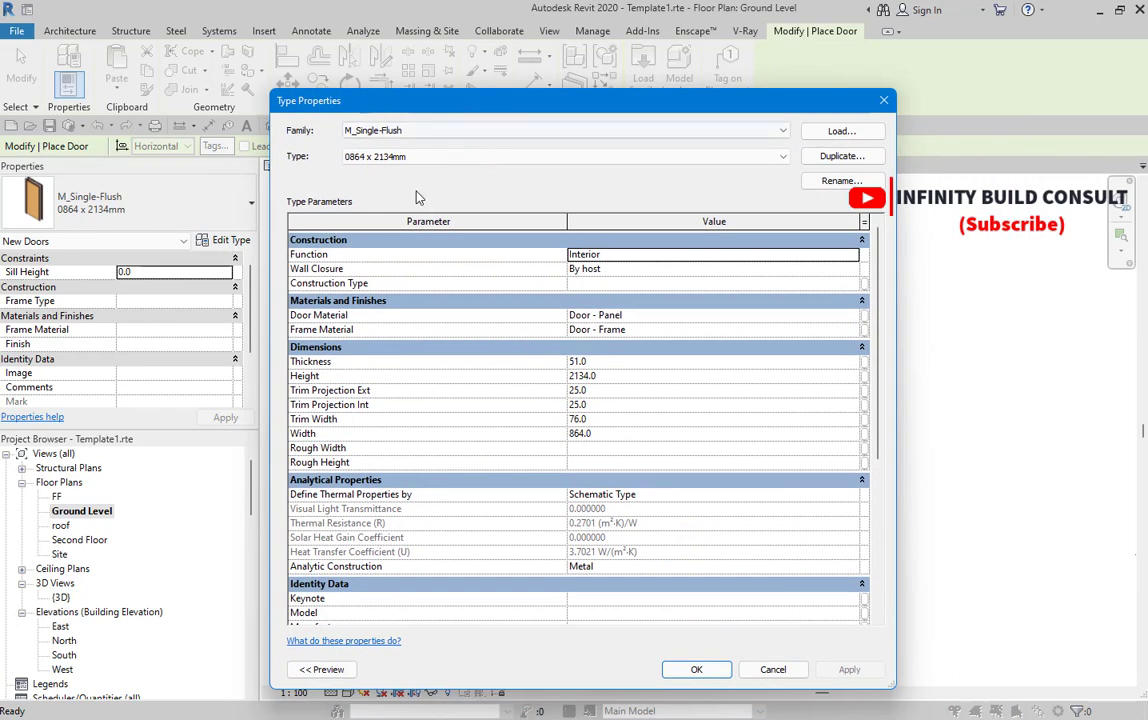
scroll(522, 310, down, 3)
scroll(588, 405, up, 1)
scroll(588, 405, up, 3)
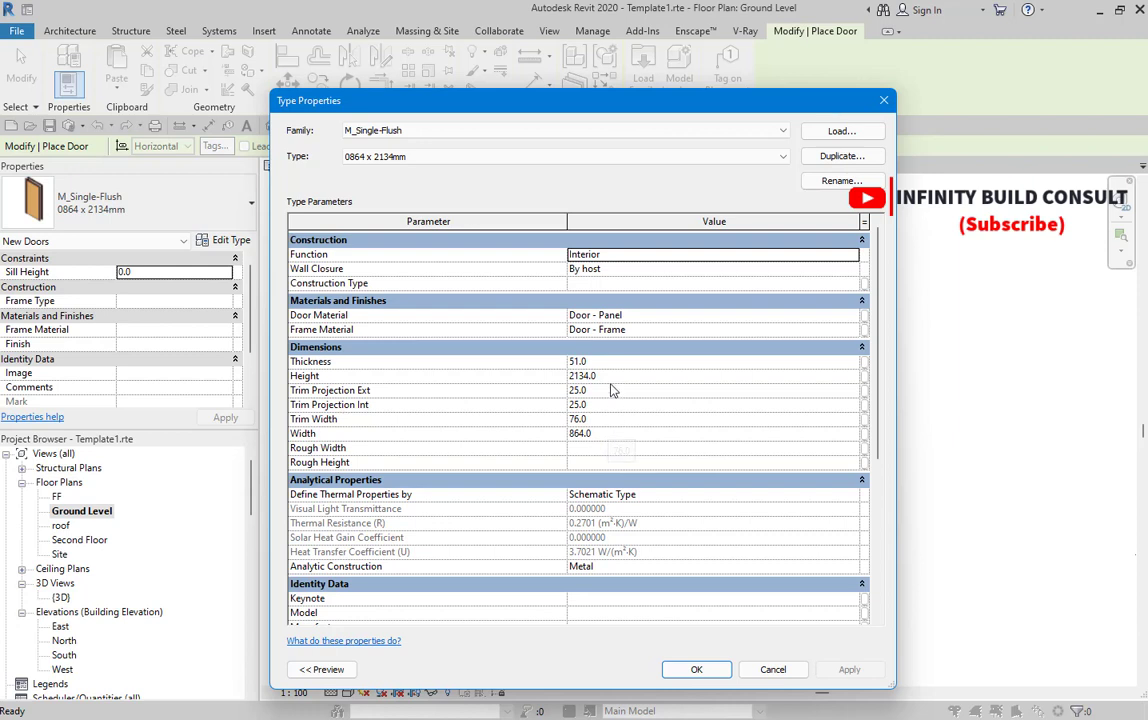
click(610, 422)
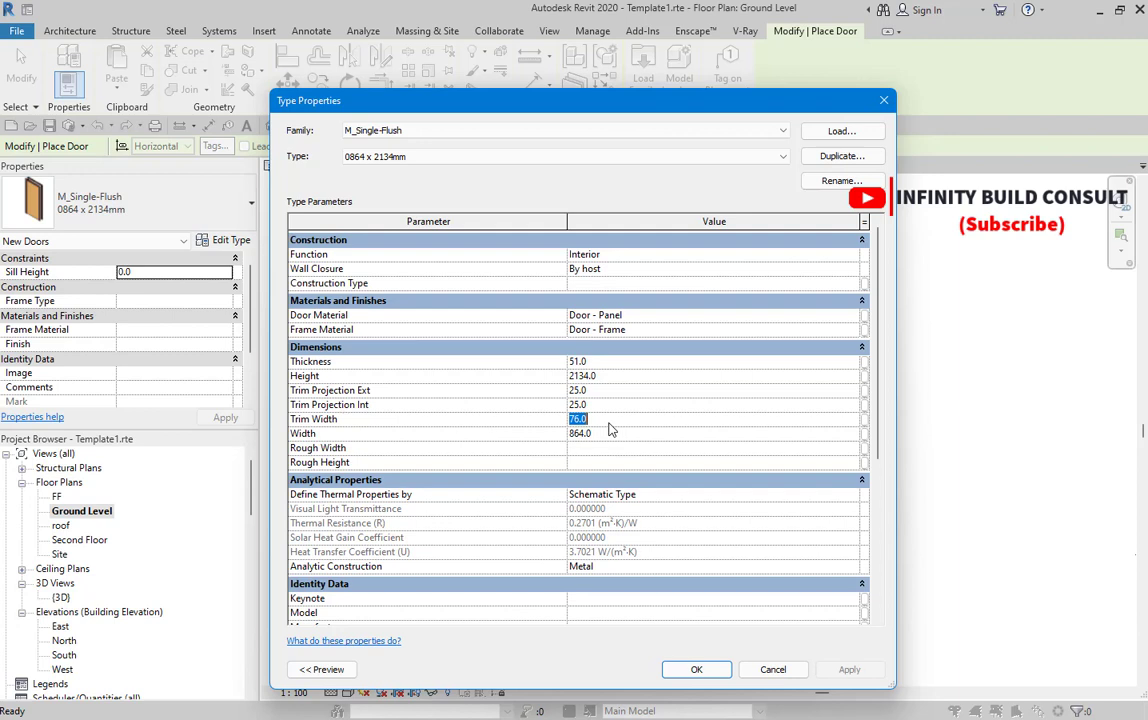
click(611, 435)
text(900)
click(613, 380)
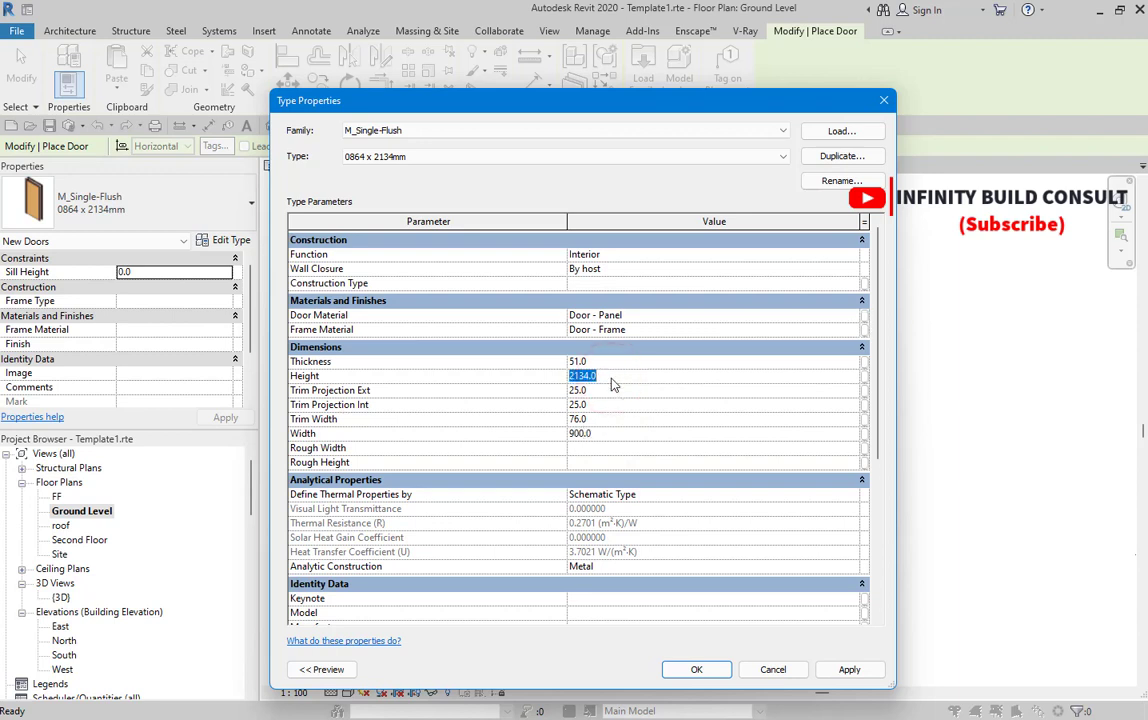
text(2)
Duplicate the door type under the name 0900 x 2100
click(845, 157)
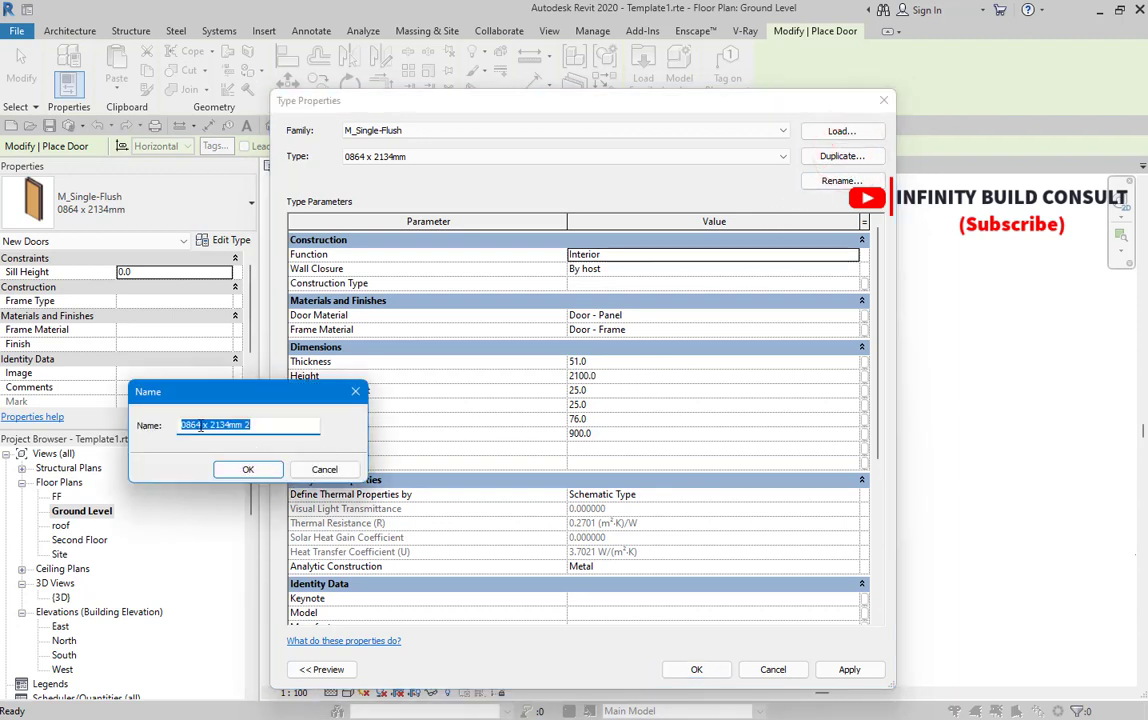
drag(201, 426, 188, 427)
text(900)
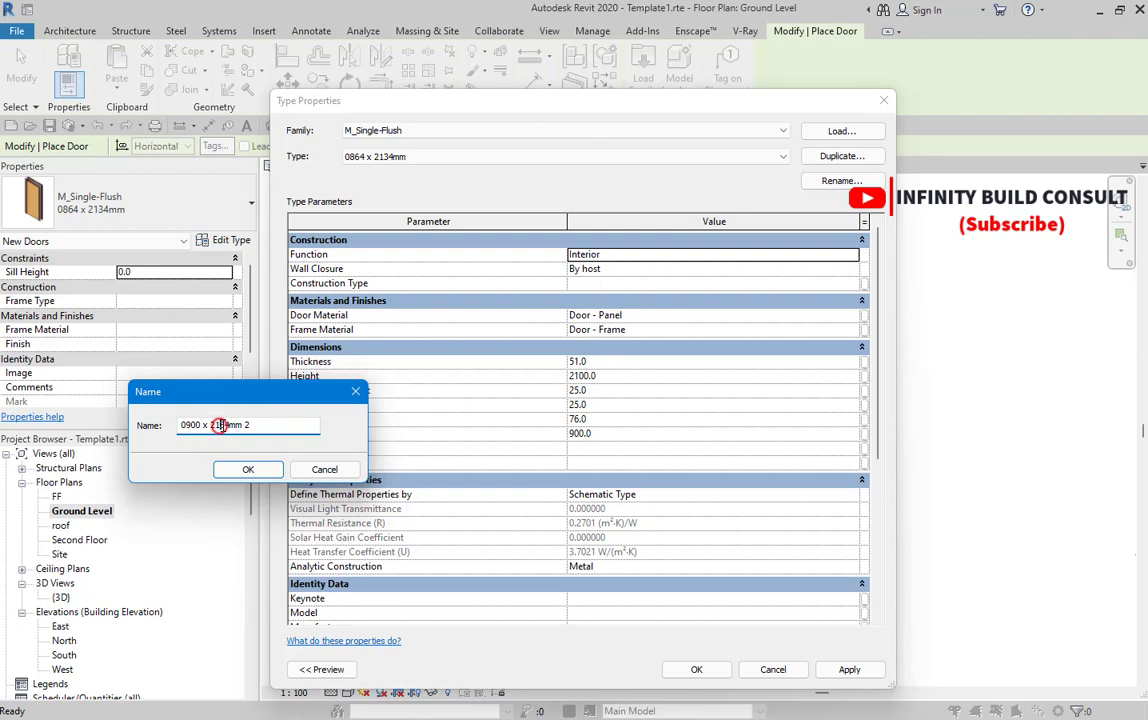
drag(219, 426, 254, 420)
text(00)
click(248, 470)
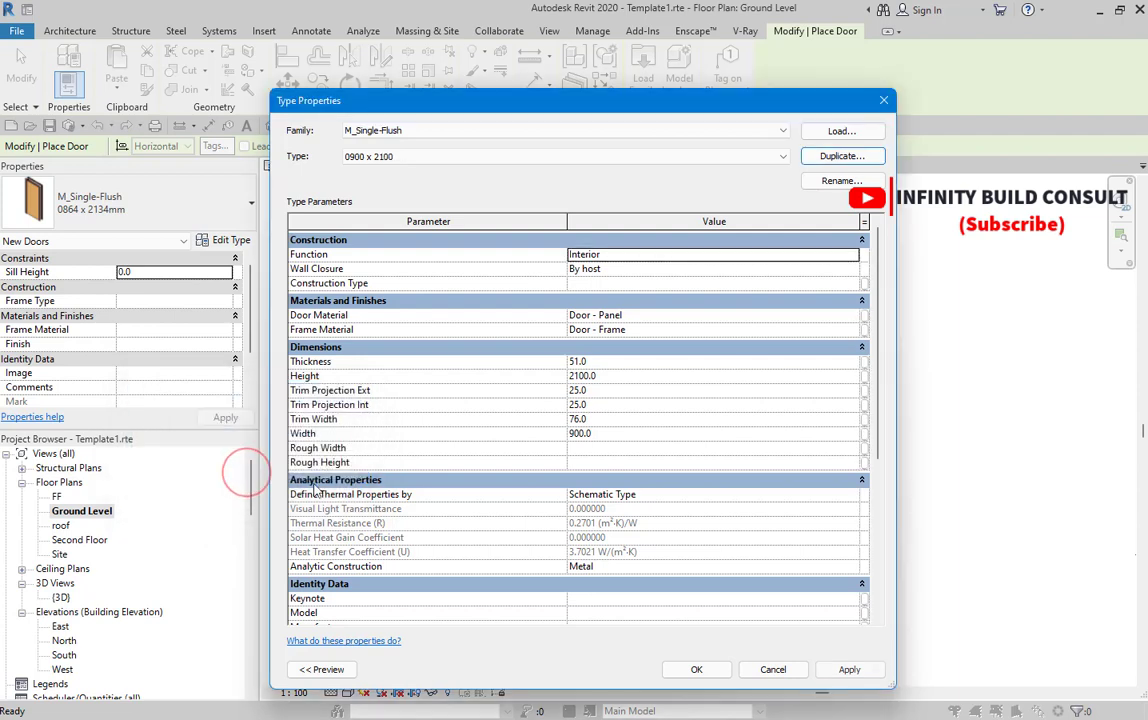
Set the 0900 x 2100 door's thickness to 50, review its families and remaining type parameters, and accept the type properties
click(603, 363)
text(5)
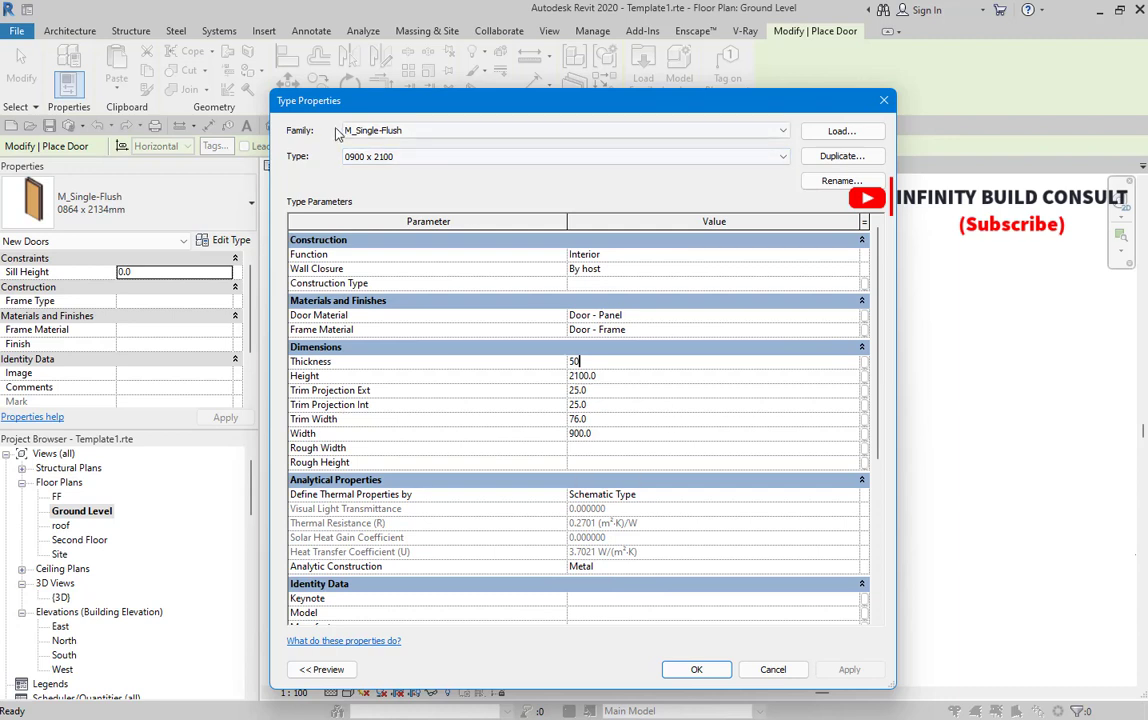
click(413, 133)
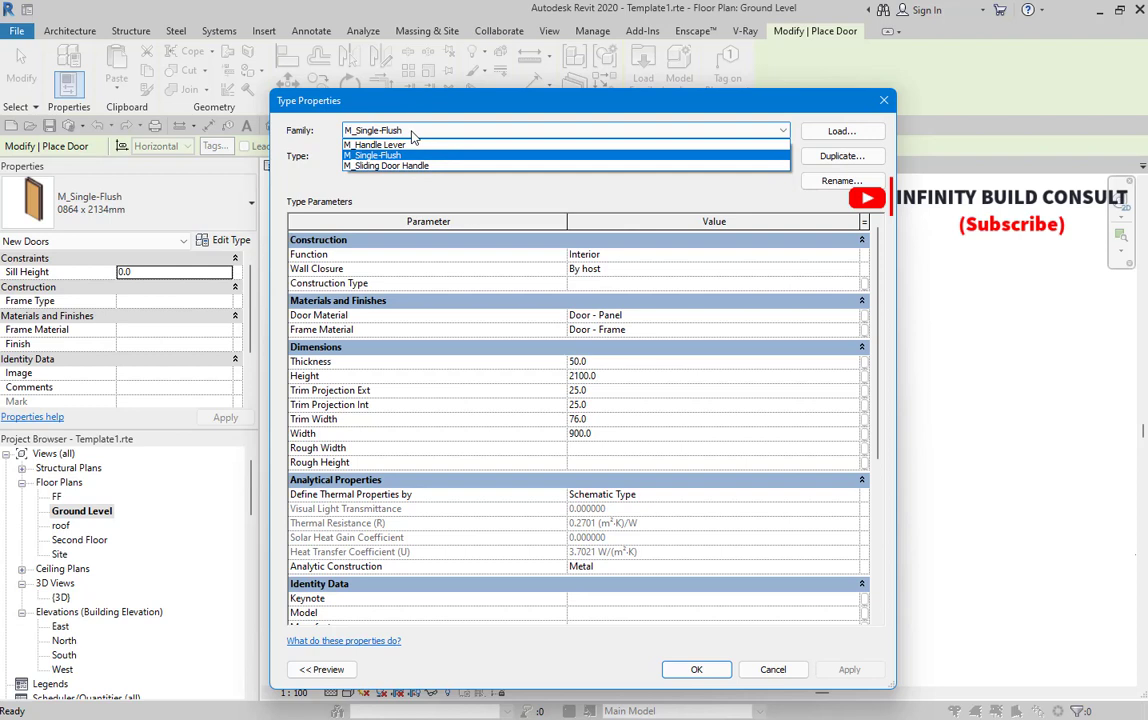
click(493, 385)
scroll(493, 388, down, 3)
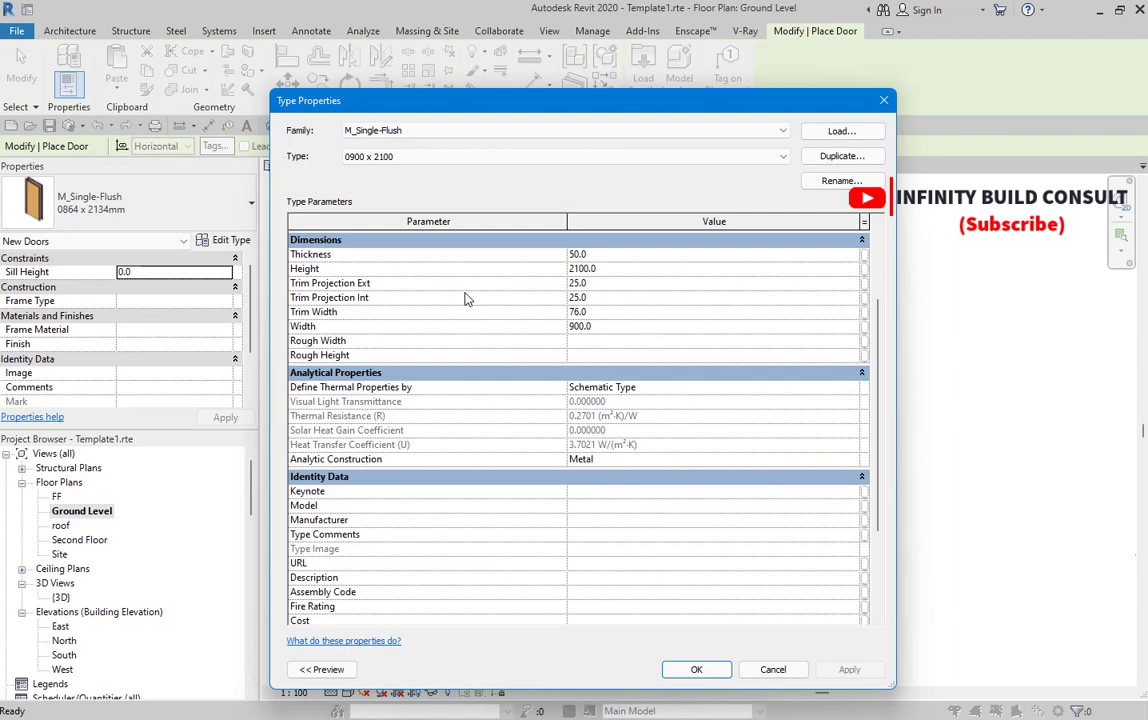
scroll(465, 299, up, 2)
scroll(477, 323, down, 4)
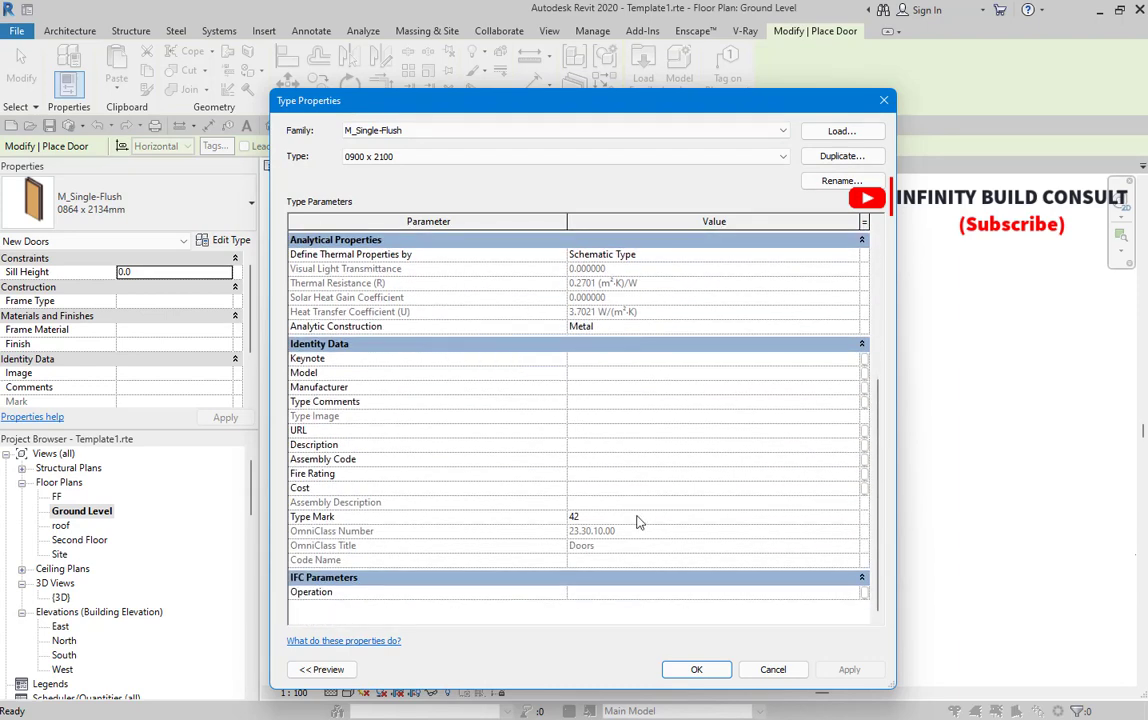
click(686, 673)
Place the door in the L-shaped room's bottom wall, swinging inward with its jamb about 700 mm from the right wall, and end the Door tool
scroll(641, 596, up, 3)
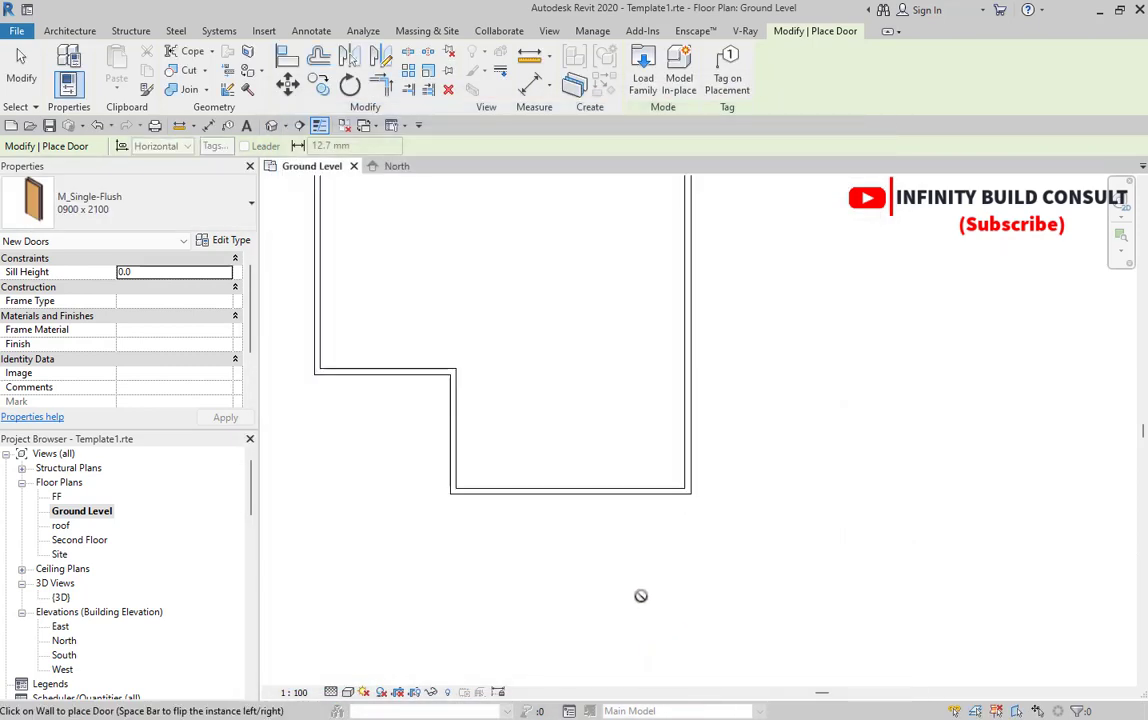
scroll(643, 541, down, 3)
scroll(618, 512, up, 4)
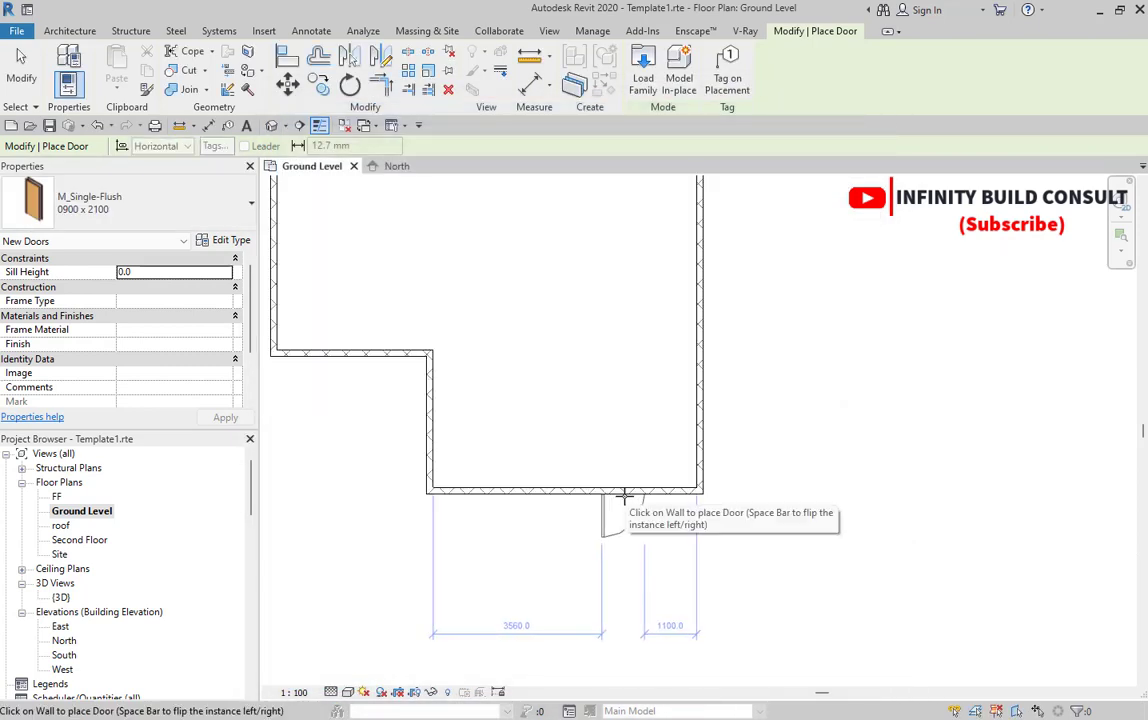
scroll(624, 494, down, 2)
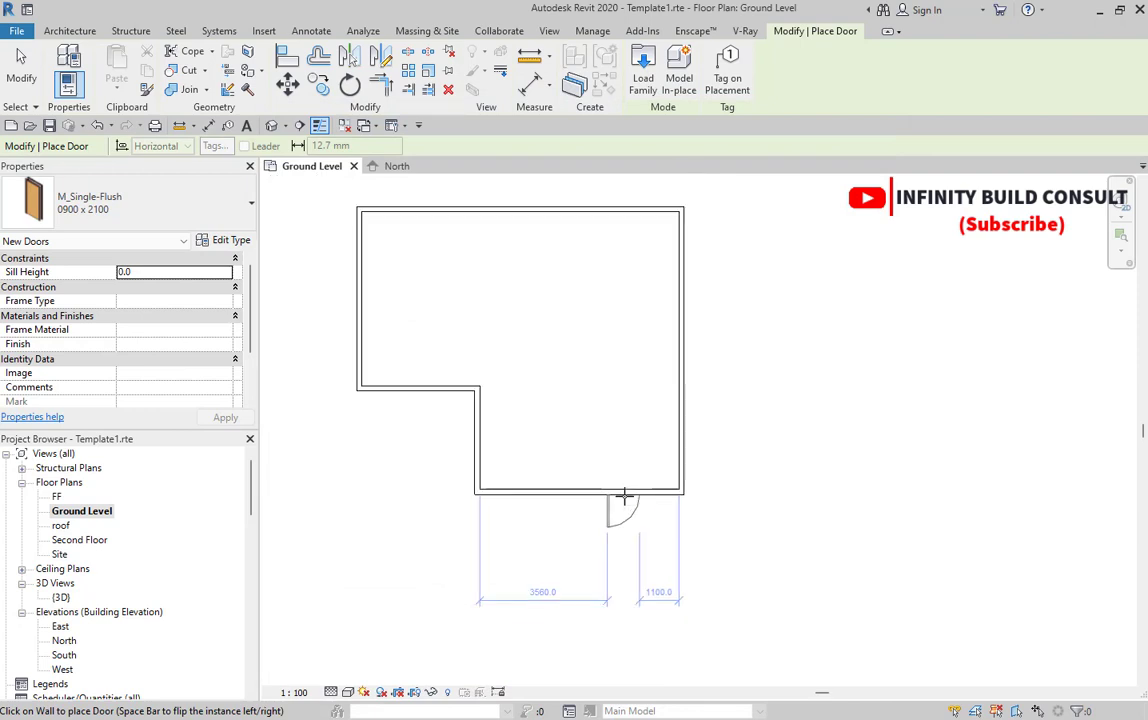
scroll(624, 494, up, 2)
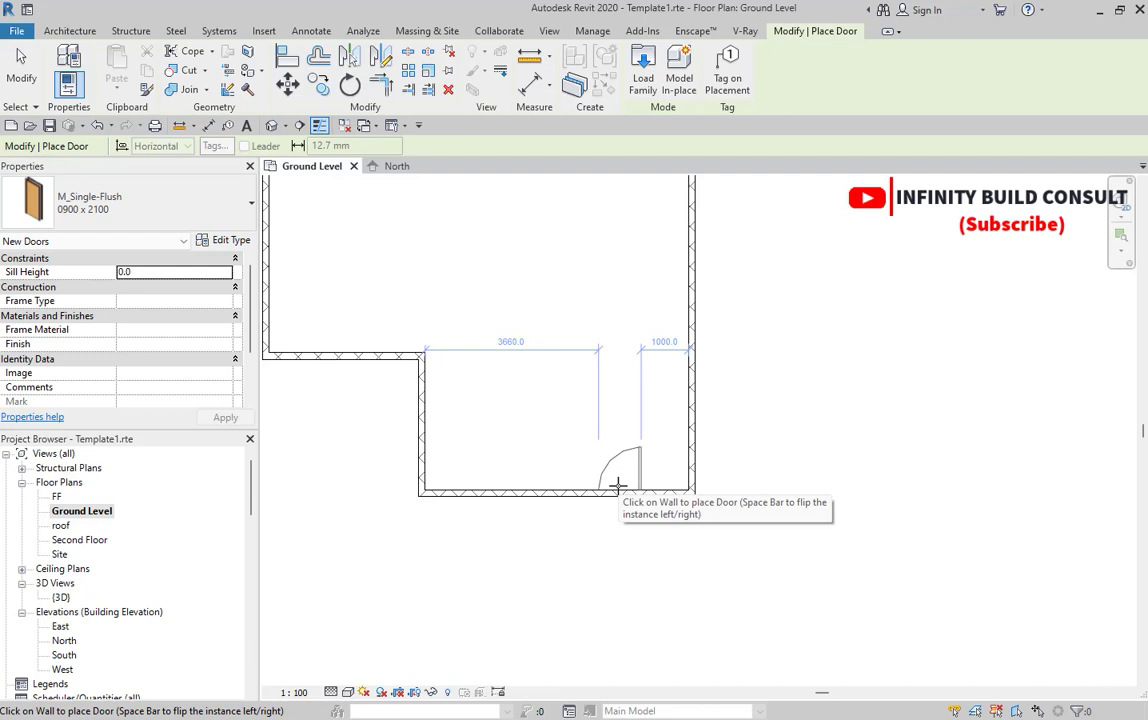
scroll(618, 487, up, 2)
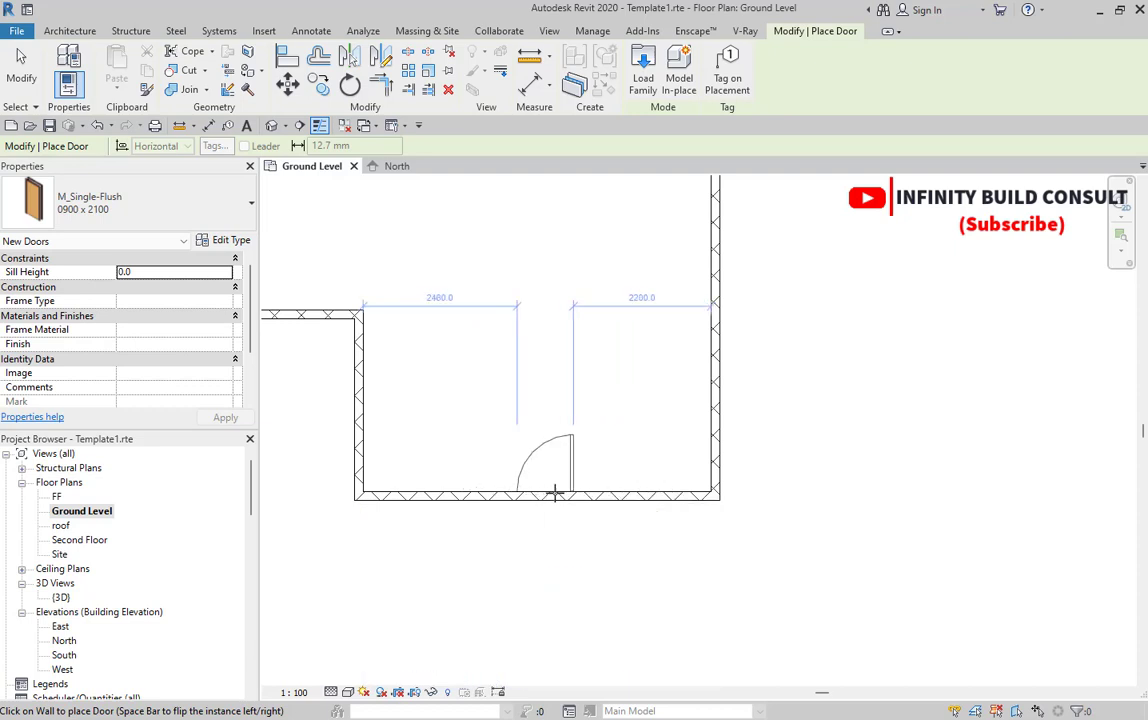
scroll(555, 493, down, 2)
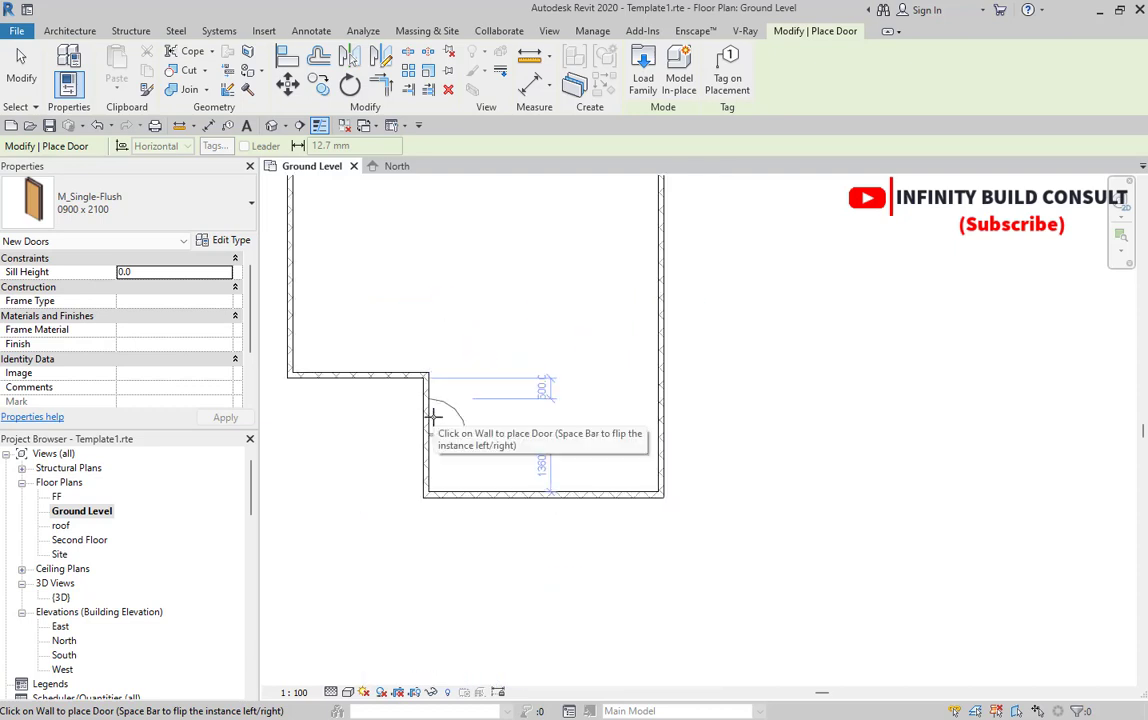
scroll(490, 440, down, 3)
scroll(470, 440, up, 5)
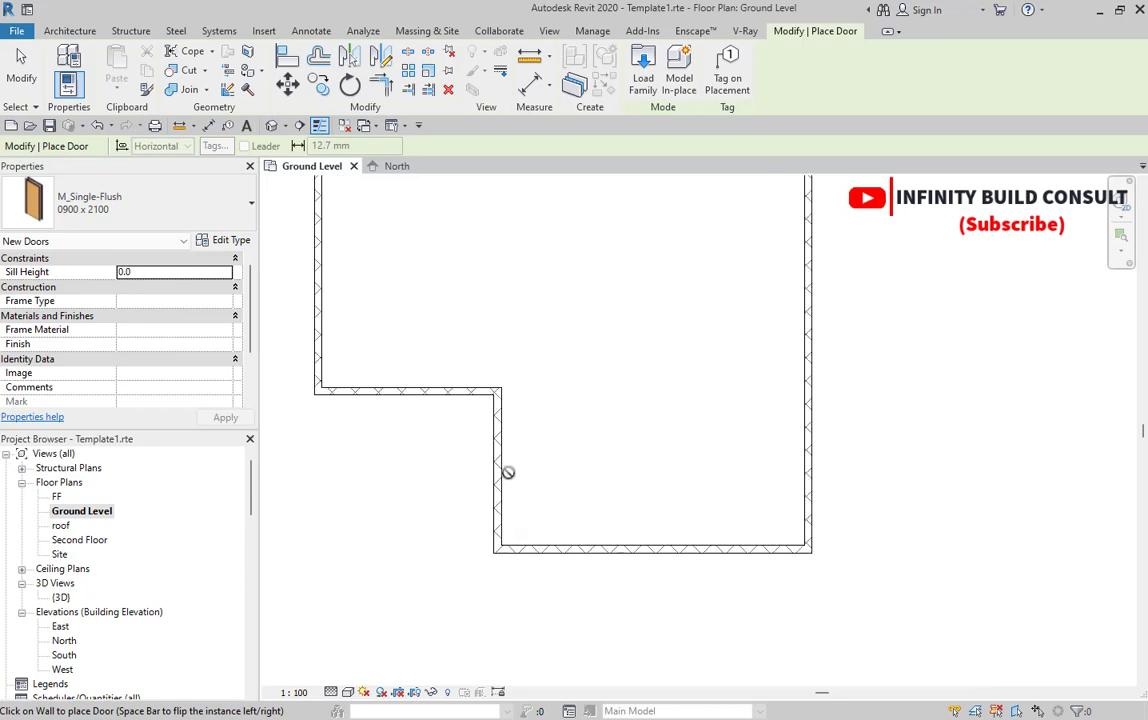
scroll(640, 500, down, 2)
scroll(686, 531, up, 3)
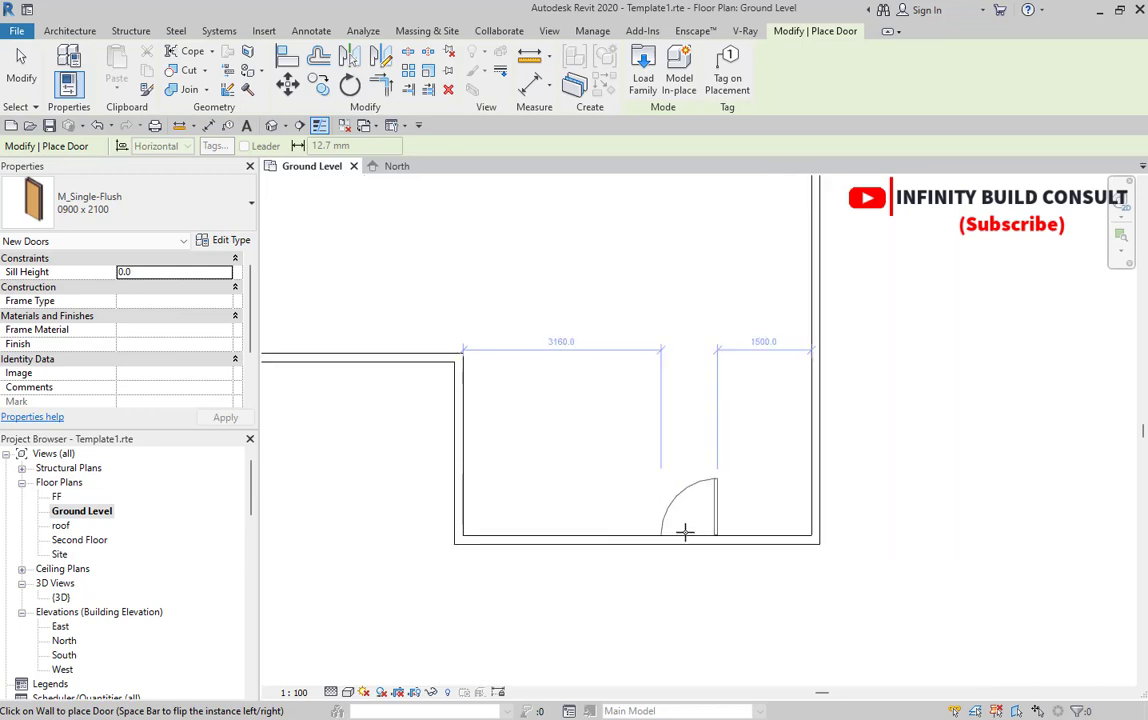
scroll(743, 538, up, 2)
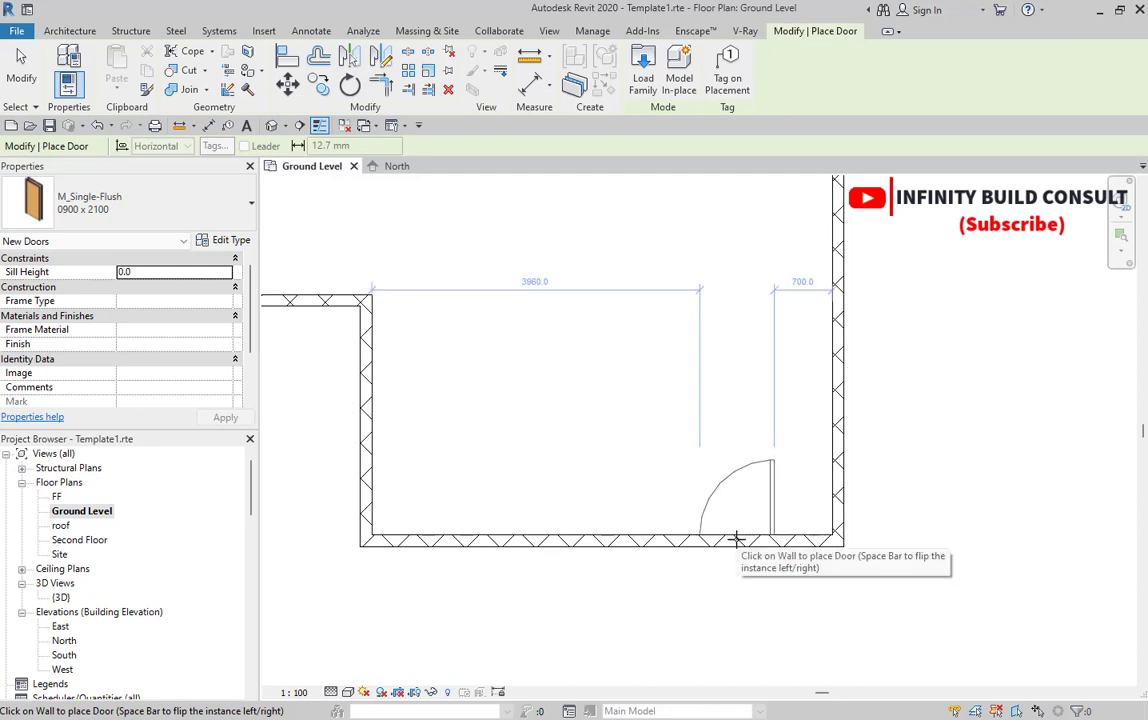
click(736, 540)
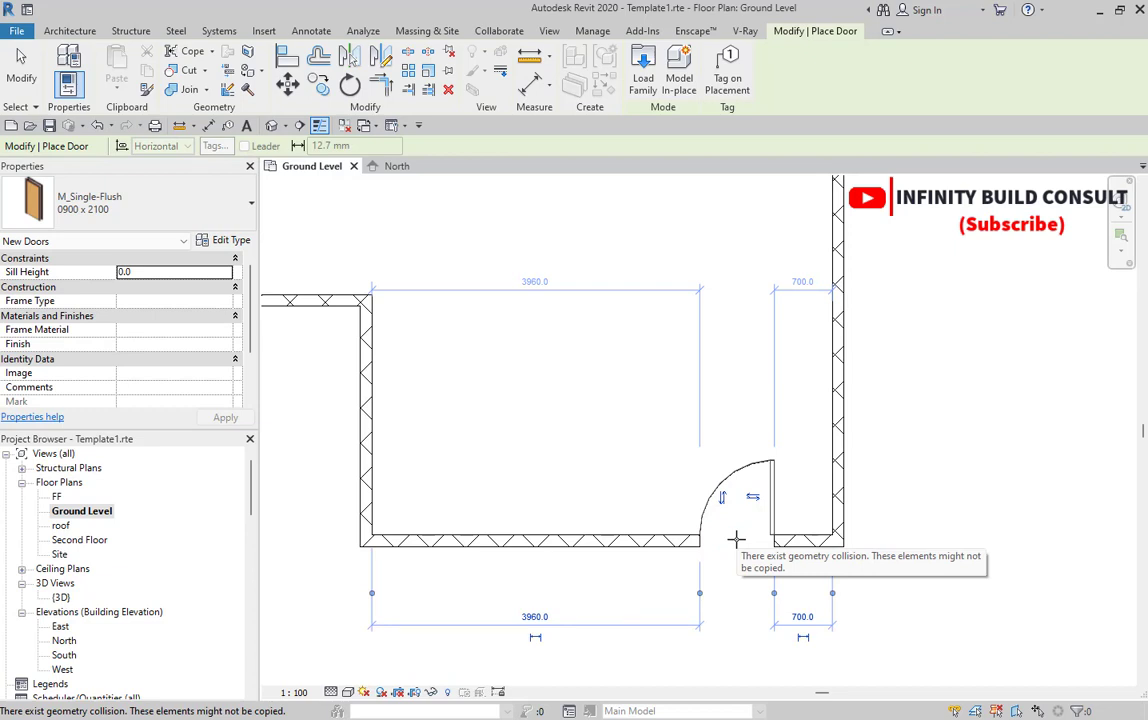
scroll(648, 505, up, 3)
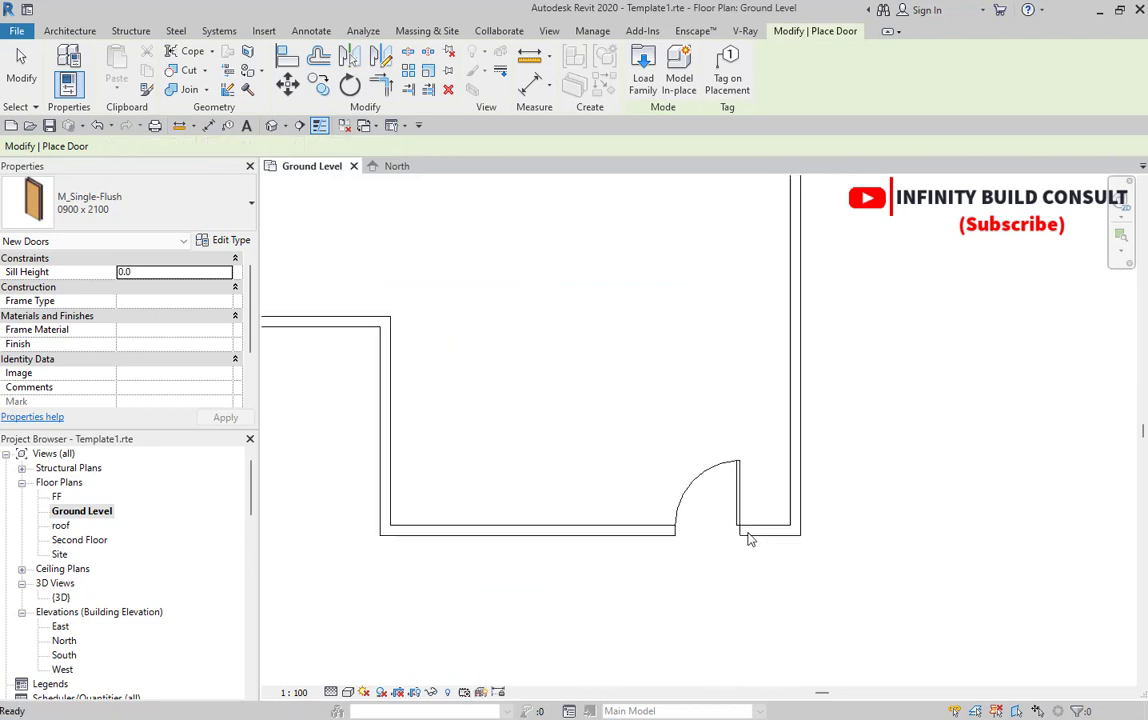
key(Escape)
Set the distance between the bottom-wall door's right jamb and the room's right wall to 1200, and deselect the door
scroll(652, 477, down, 5)
scroll(660, 453, up, 4)
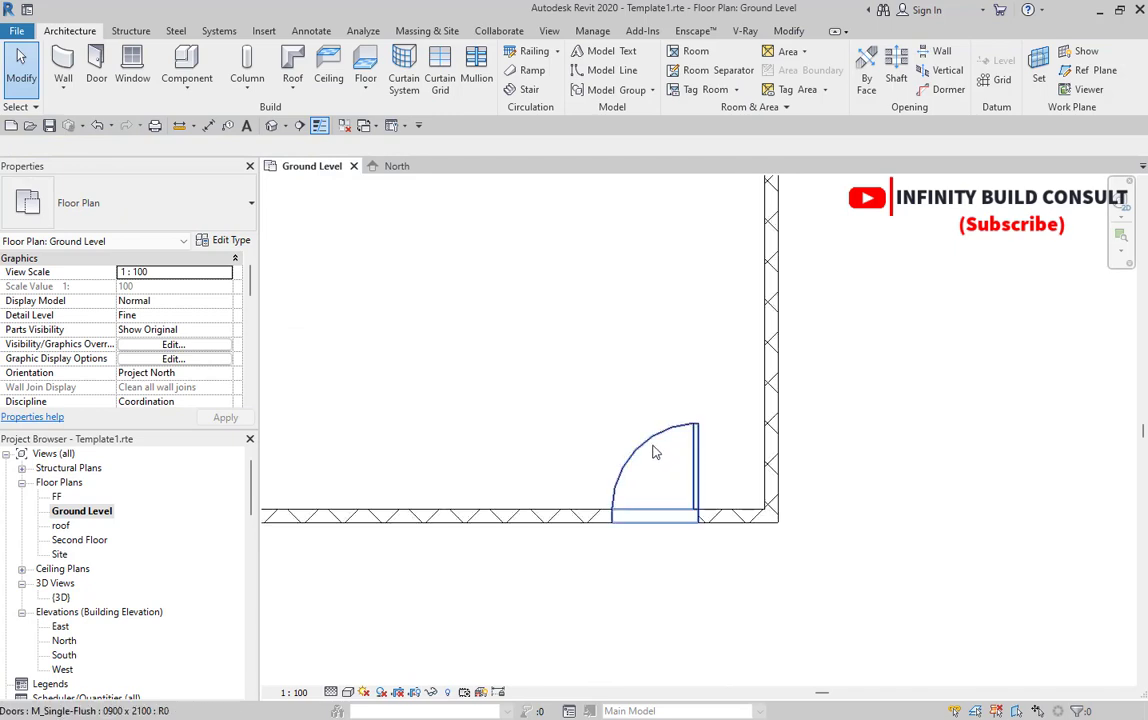
scroll(652, 452, down, 3)
scroll(660, 505, up, 3)
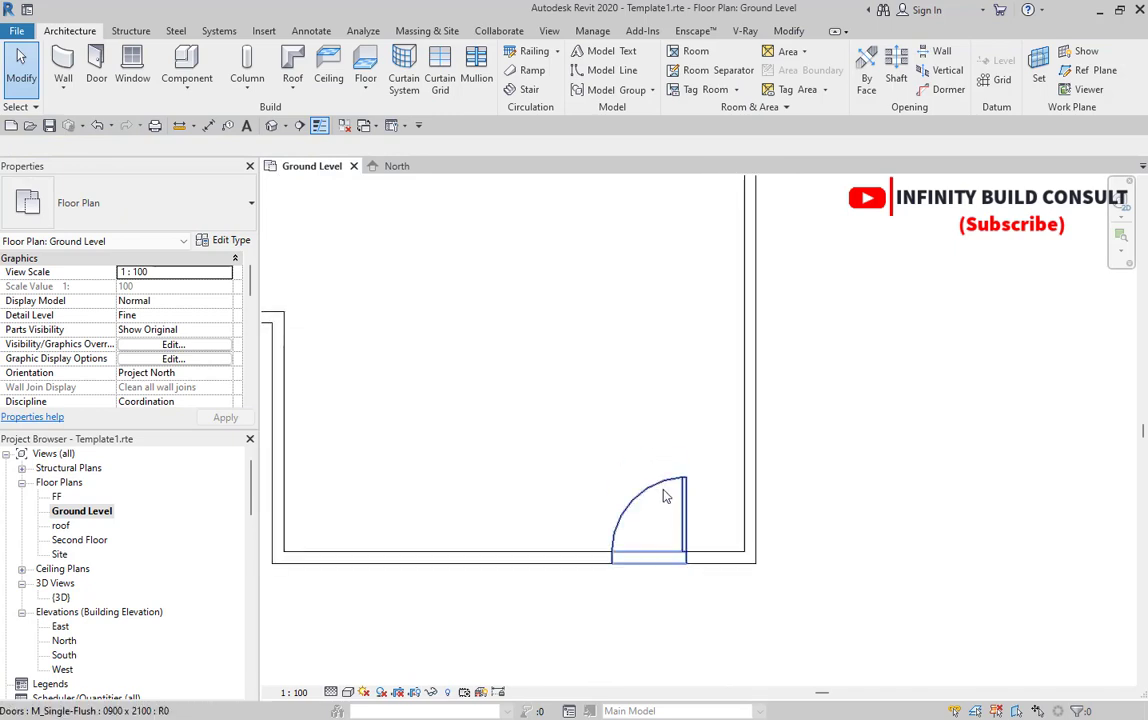
click(664, 495)
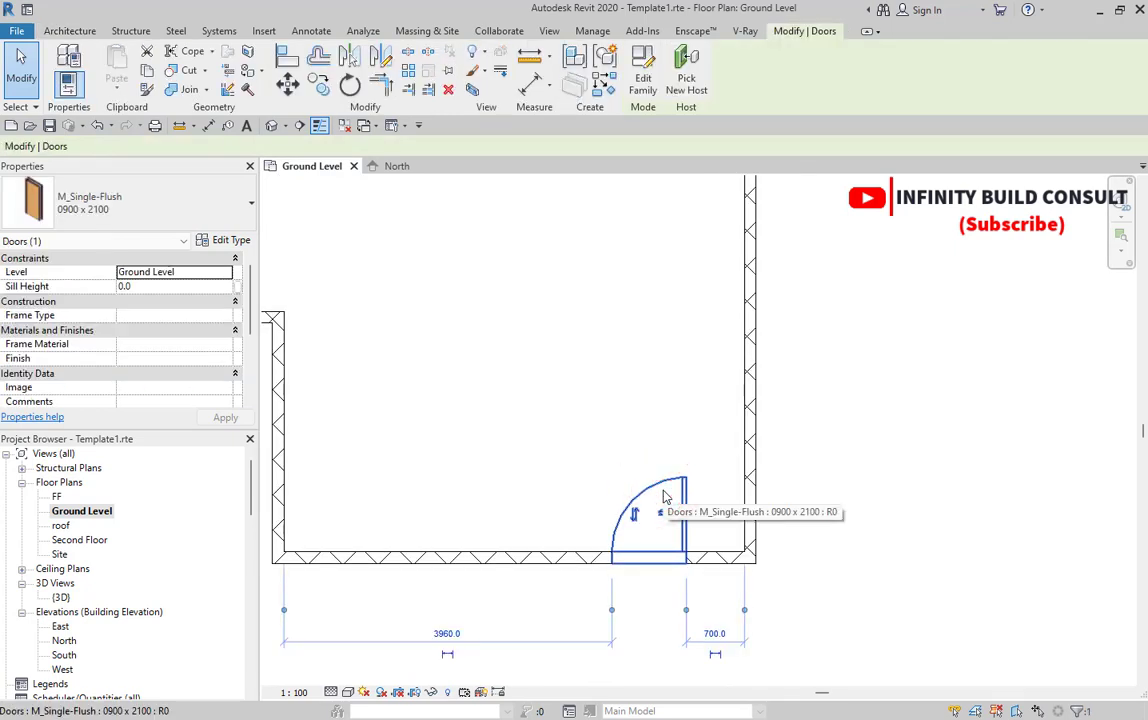
scroll(662, 498, down, 3)
scroll(697, 569, up, 3)
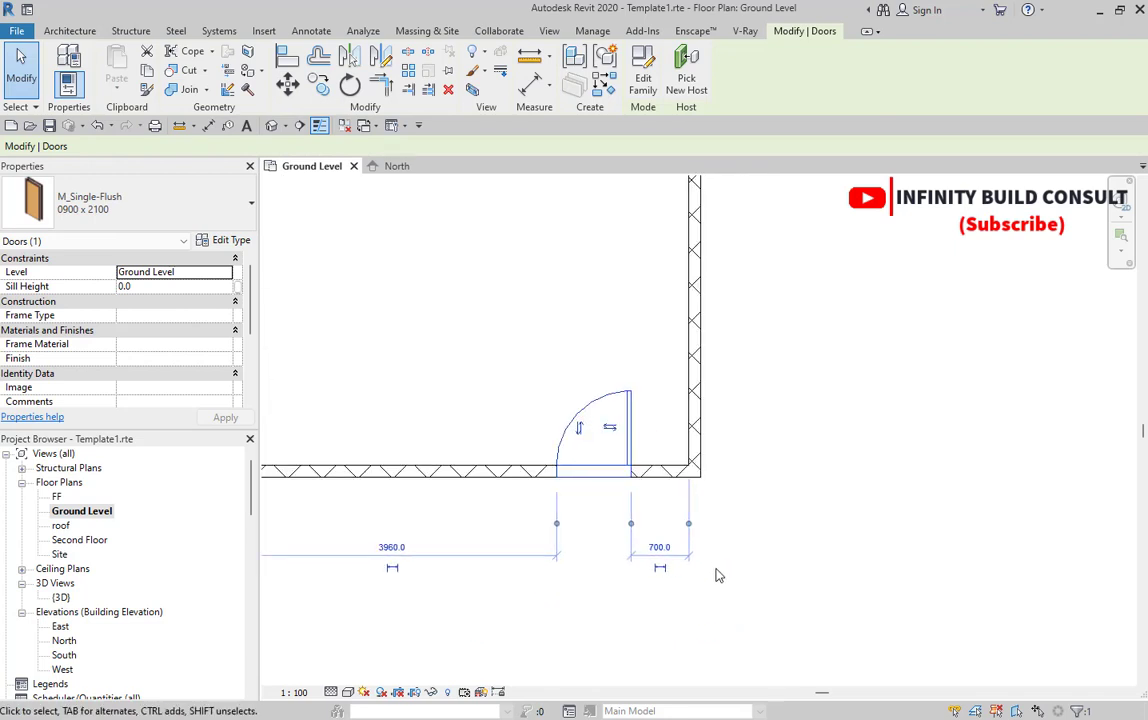
click(659, 547)
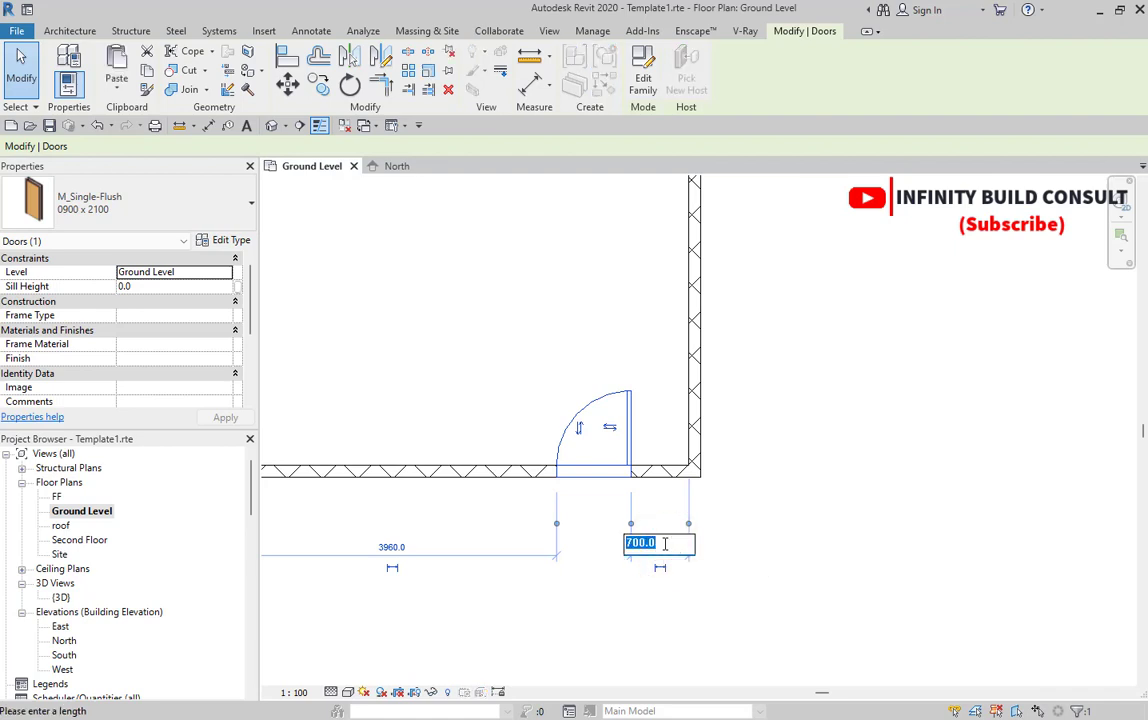
text(1200)
key(Return)
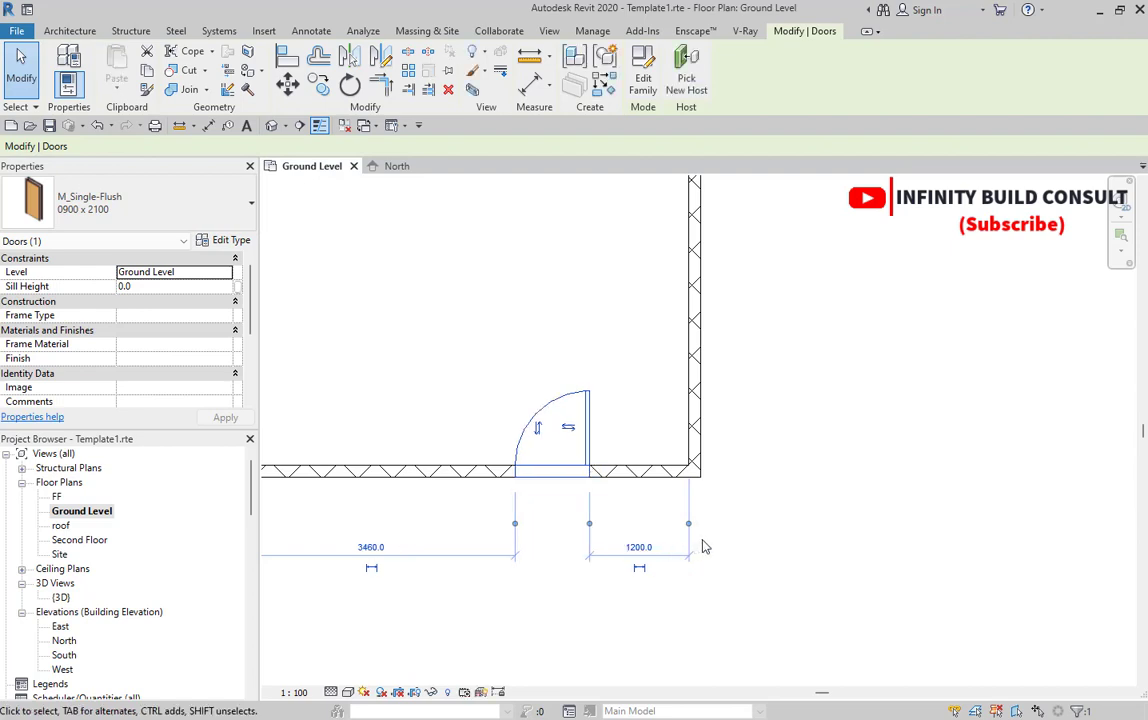
scroll(563, 512, up, 2)
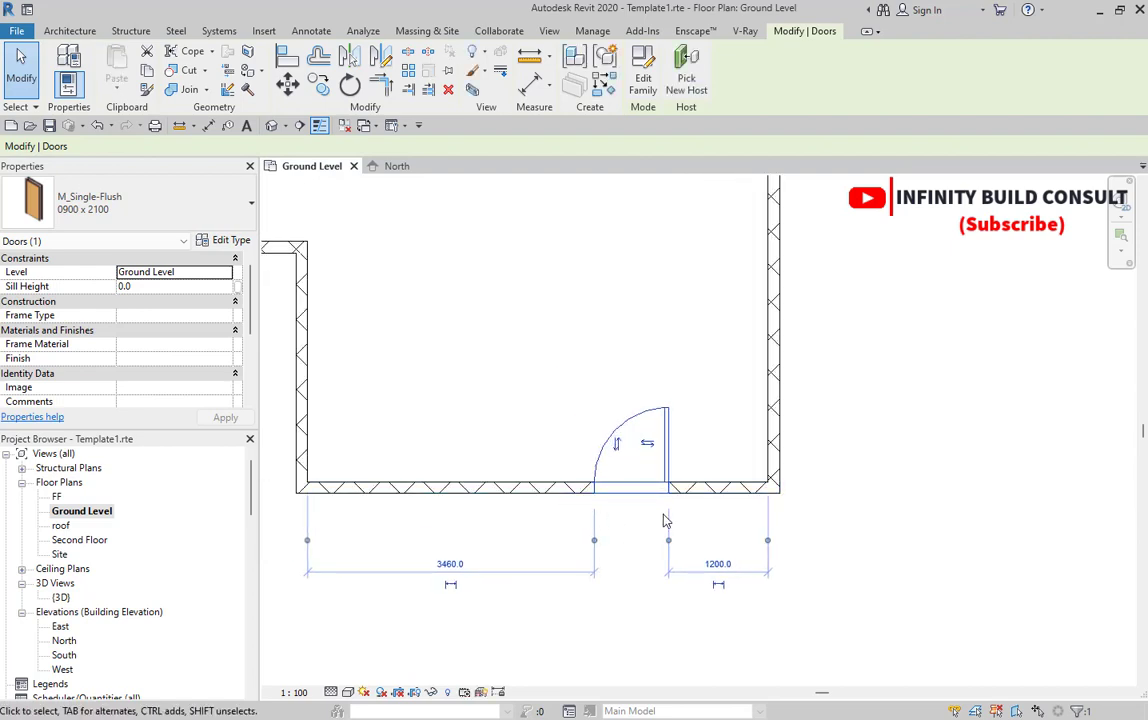
scroll(700, 520, down, 2)
scroll(705, 520, up, 3)
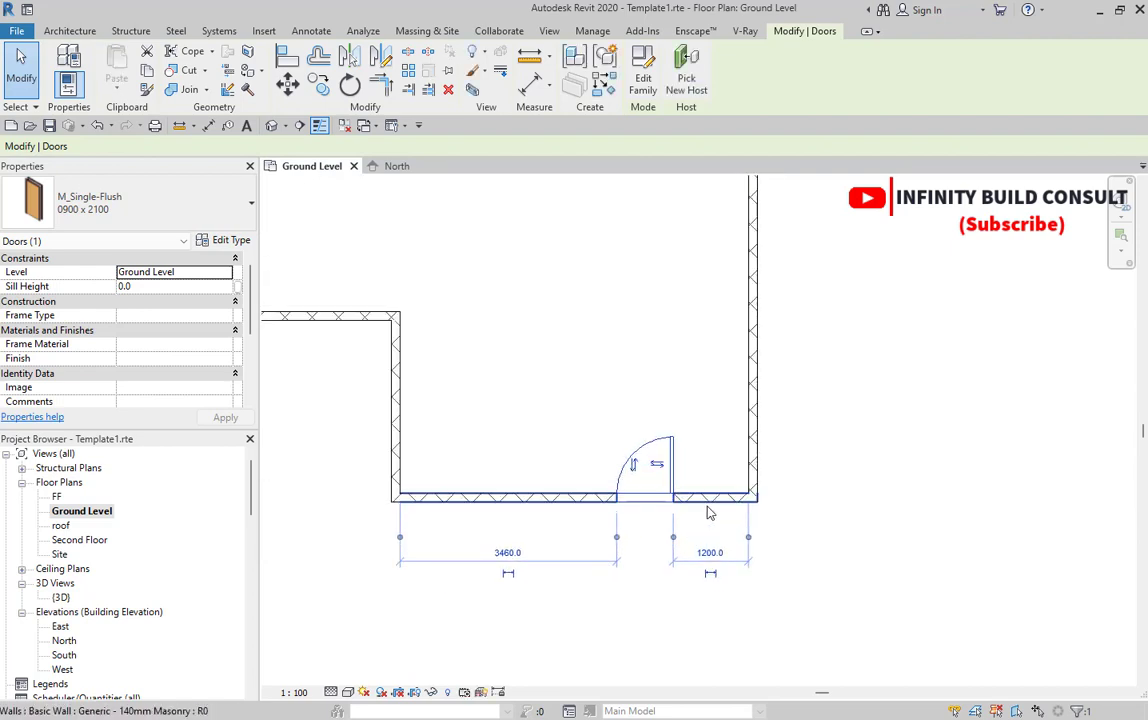
scroll(715, 512, down, 1)
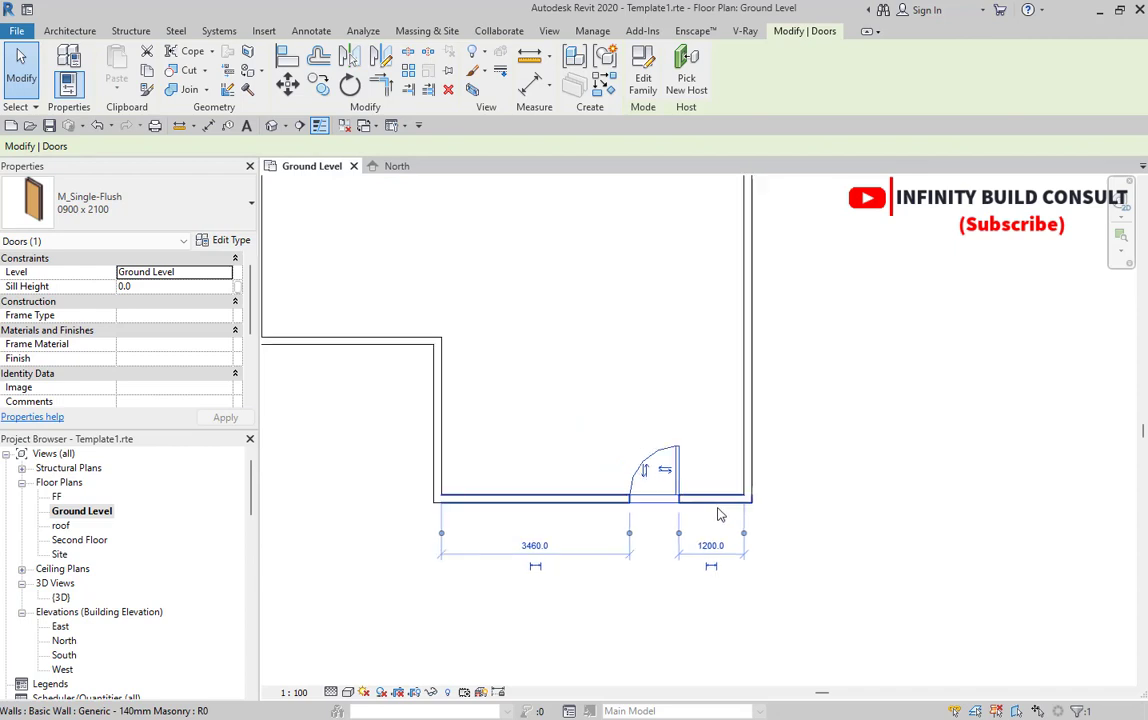
scroll(670, 446, up, 2)
click(548, 487)
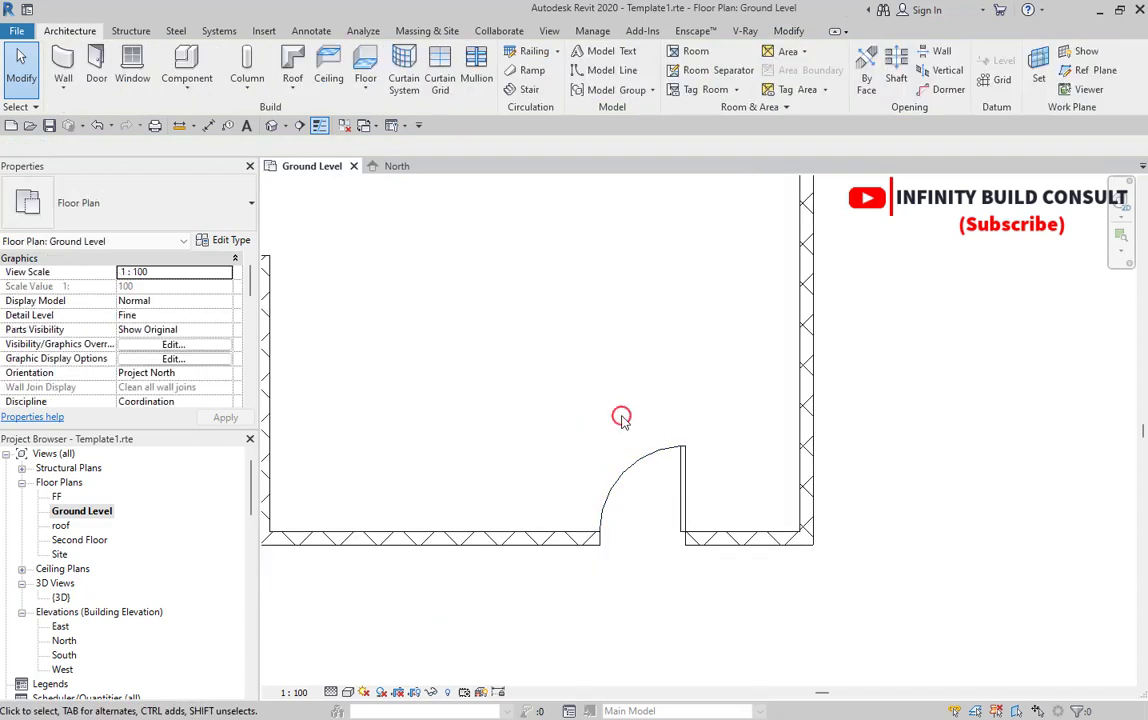
Flip the hand of the bottom-wall door so its leaf hinges on the left jamb
click(678, 470)
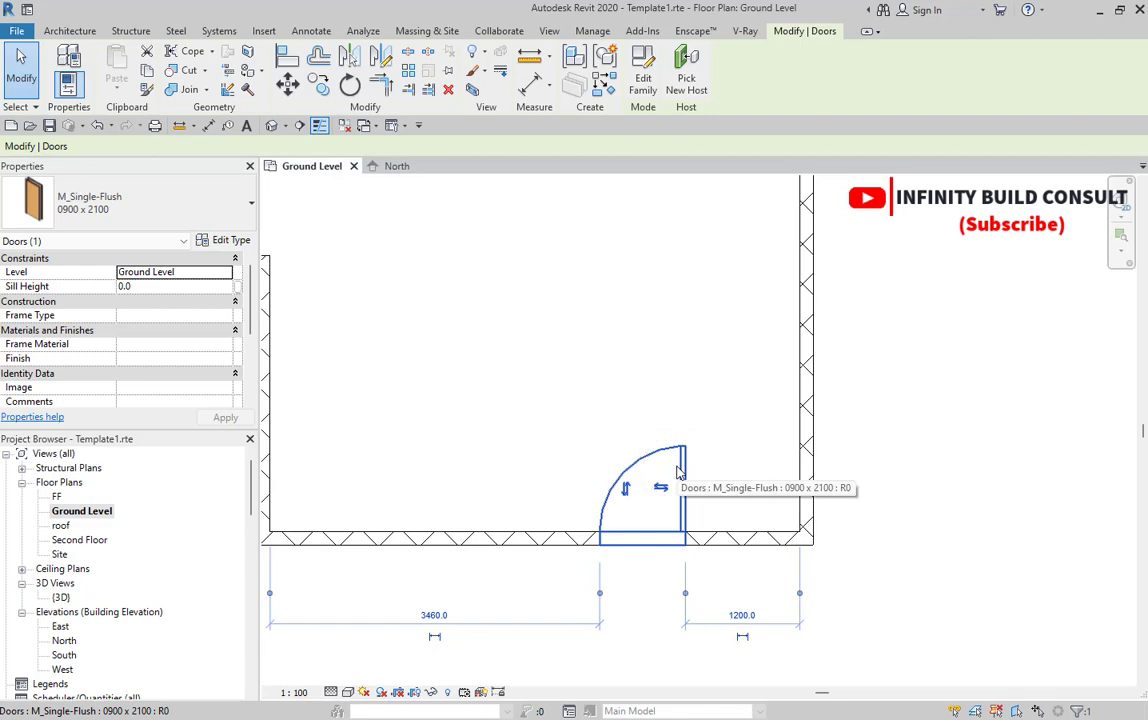
scroll(678, 472, up, 1)
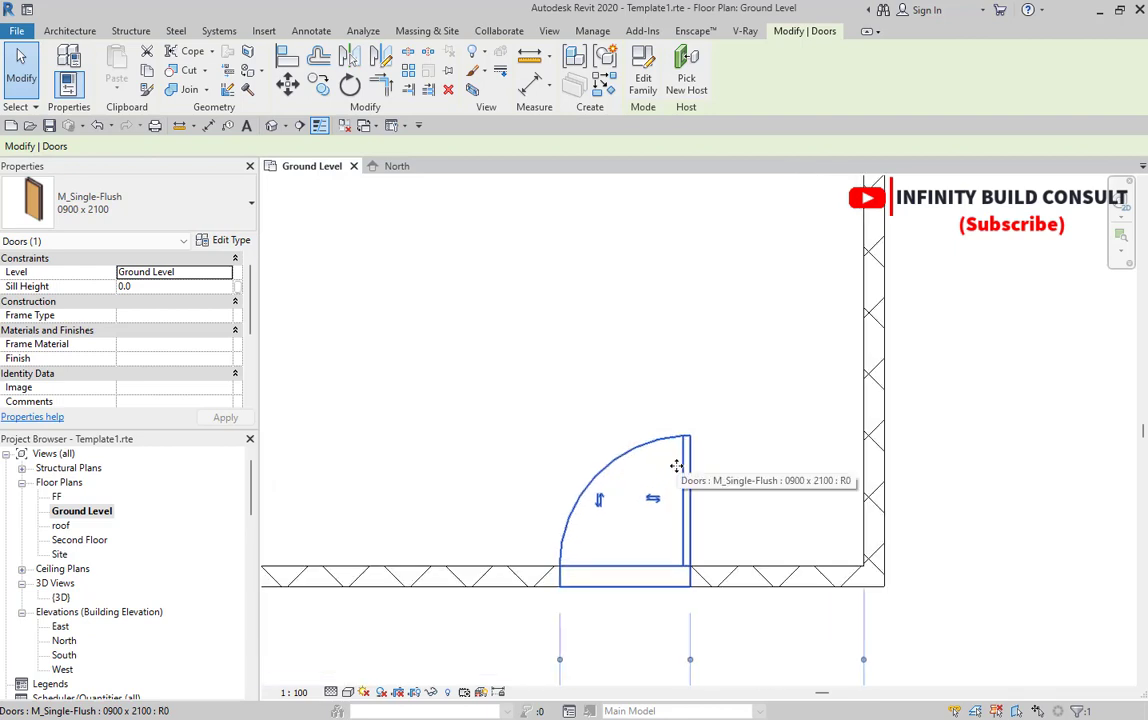
scroll(704, 480, down, 2)
scroll(588, 549, up, 2)
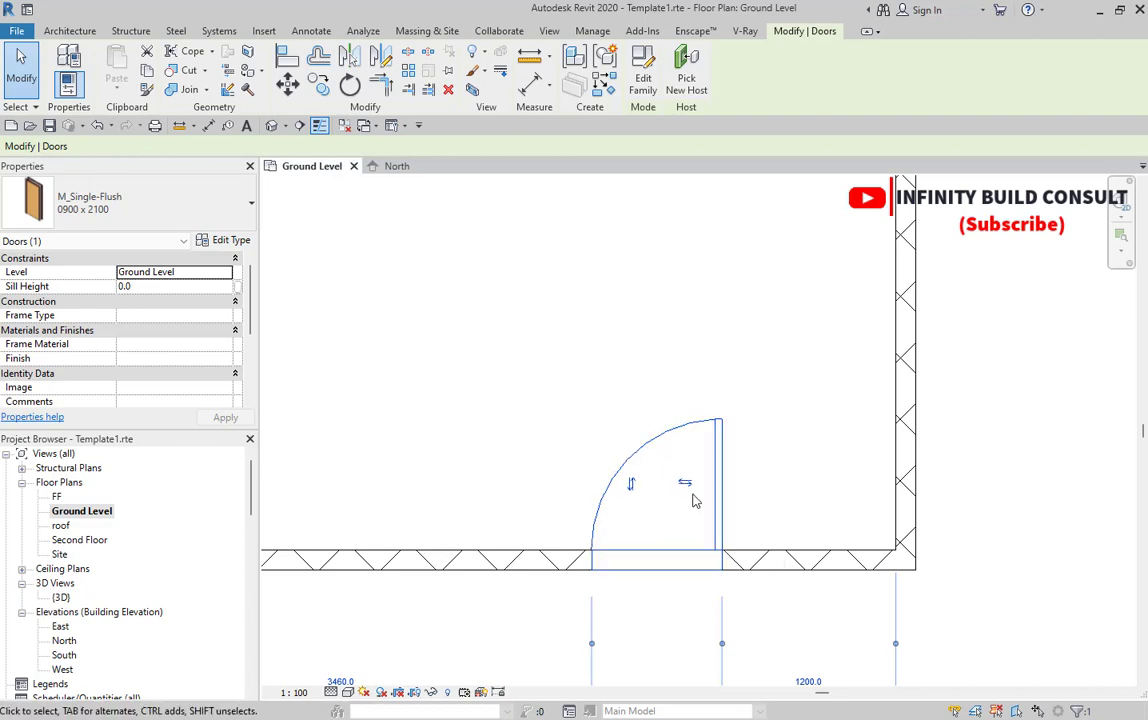
scroll(688, 490, up, 2)
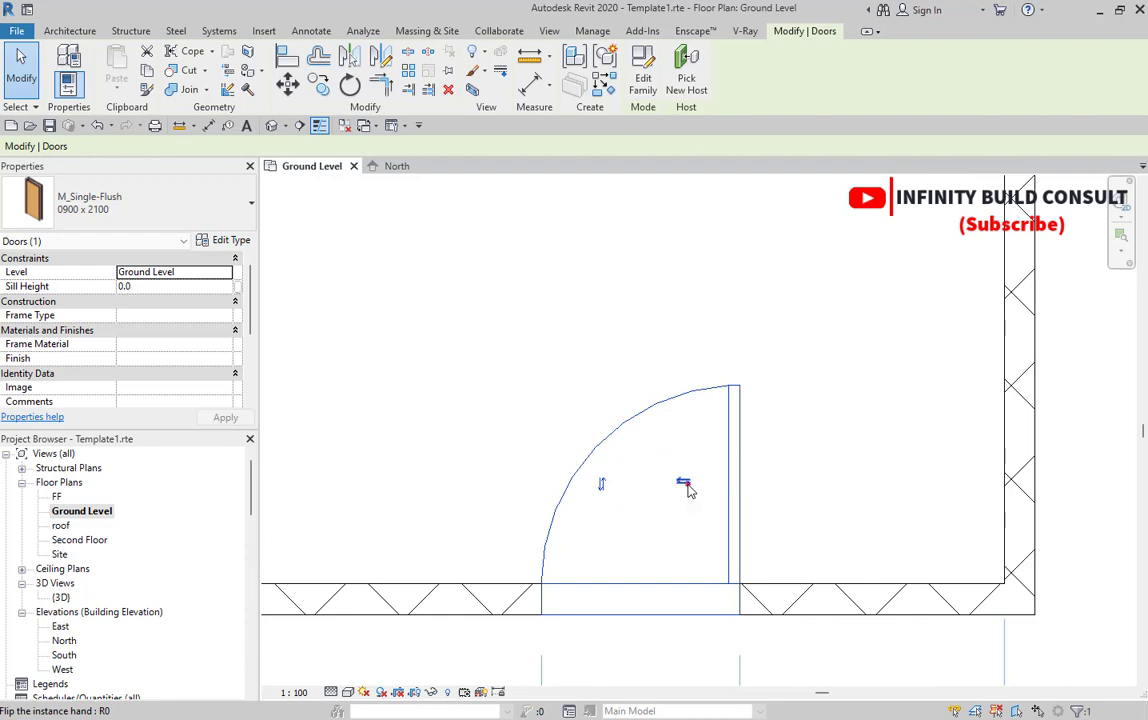
click(684, 483)
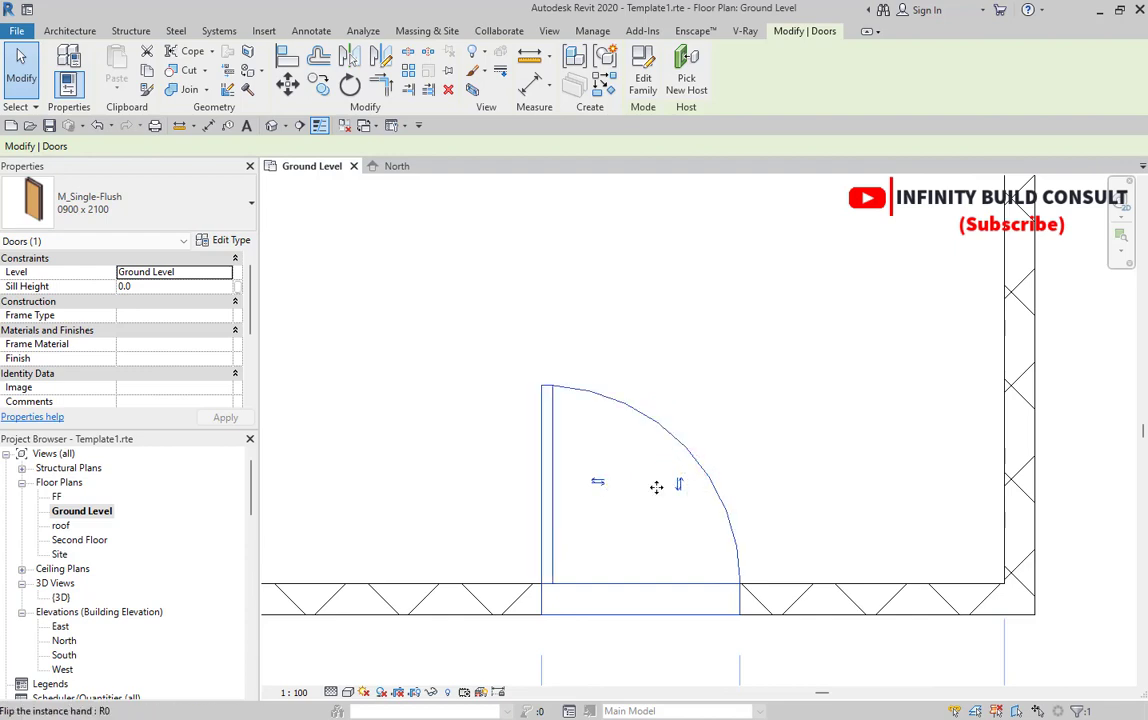
scroll(673, 461, down, 3)
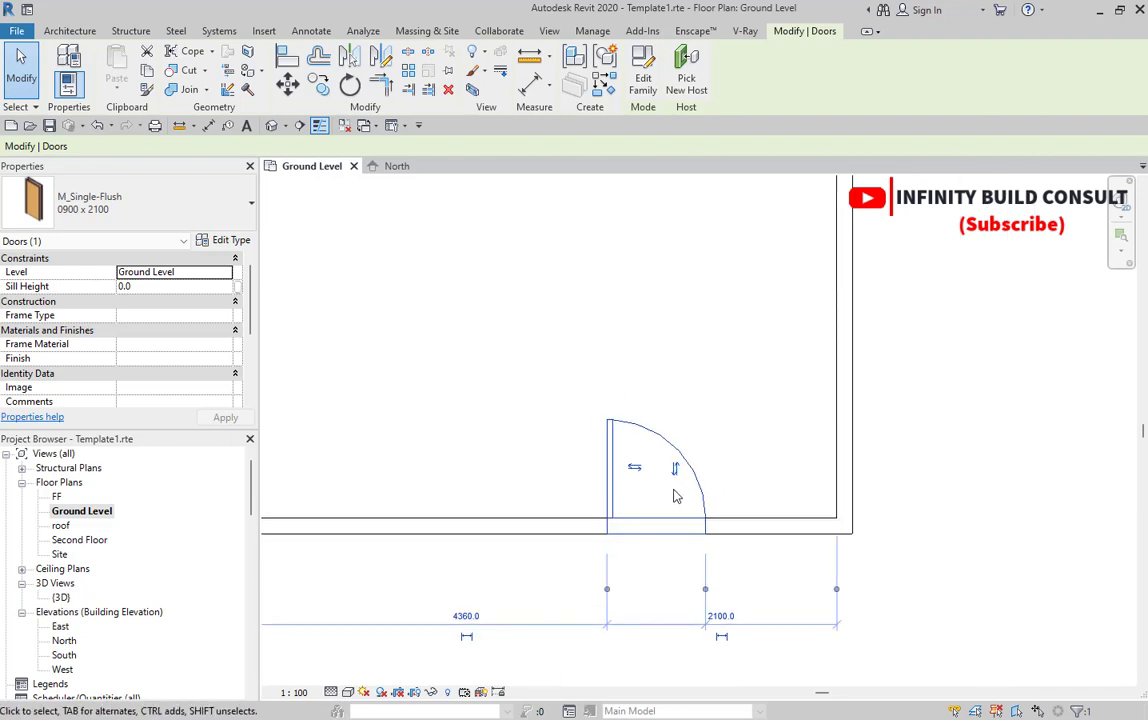
Flip the facing of the bottom-wall door so it swings outside the room
scroll(675, 468, up, 2)
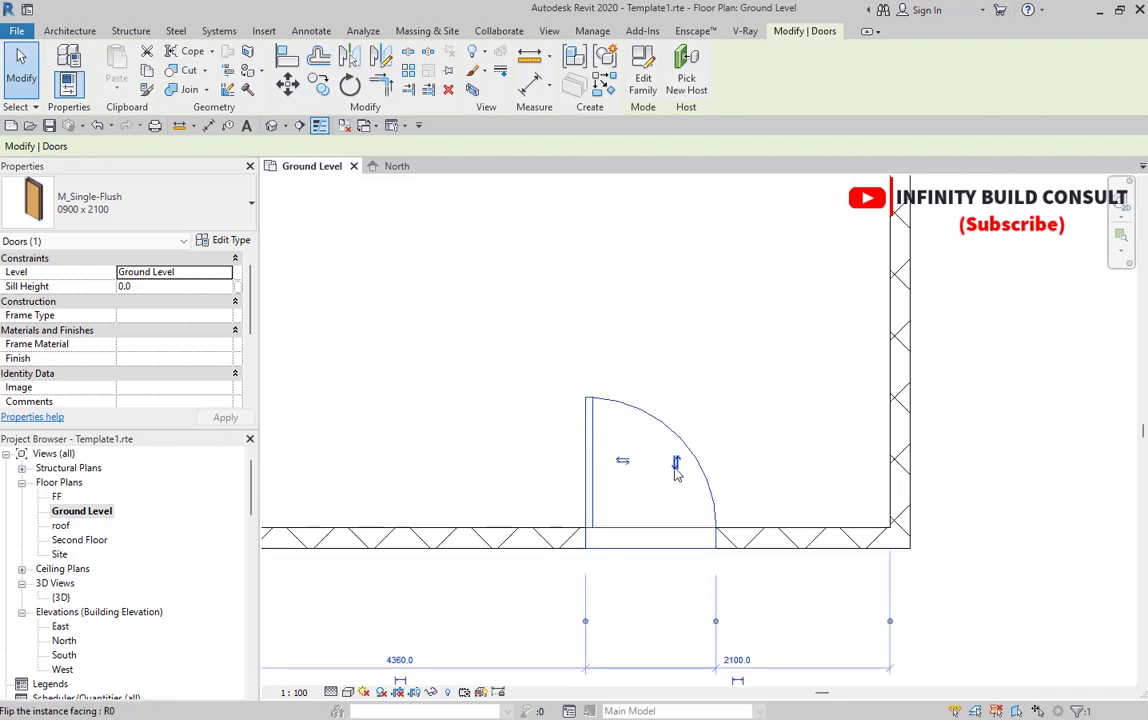
click(675, 465)
scroll(658, 615, down, 3)
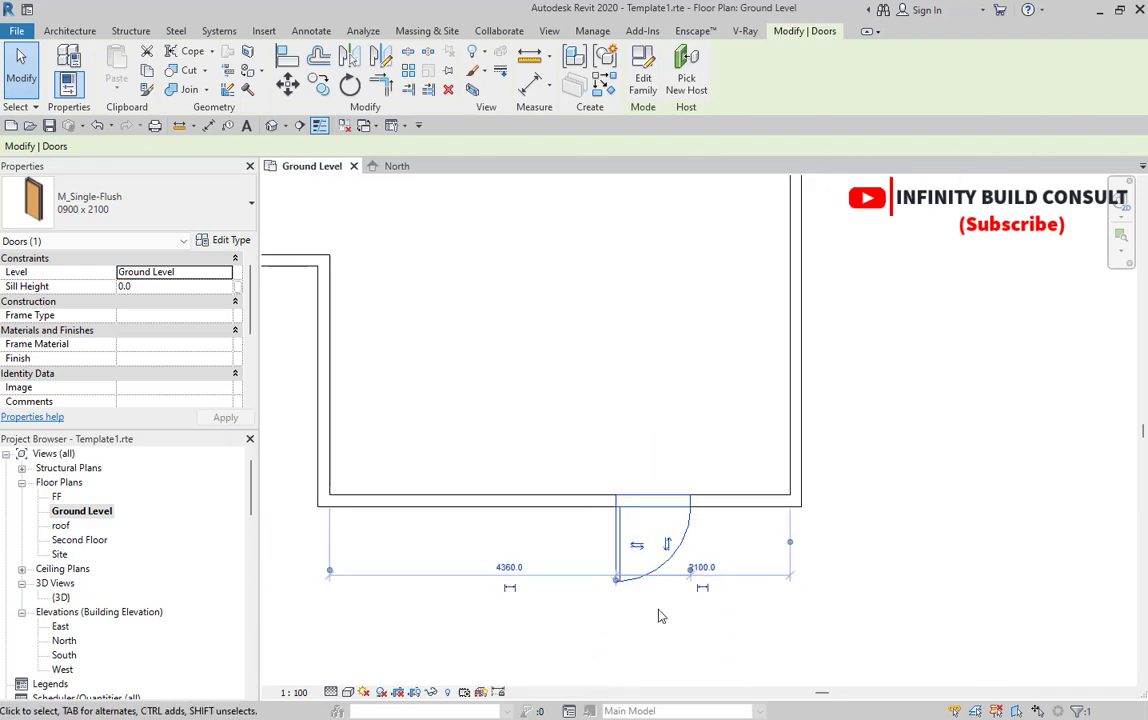
scroll(660, 616, up, 3)
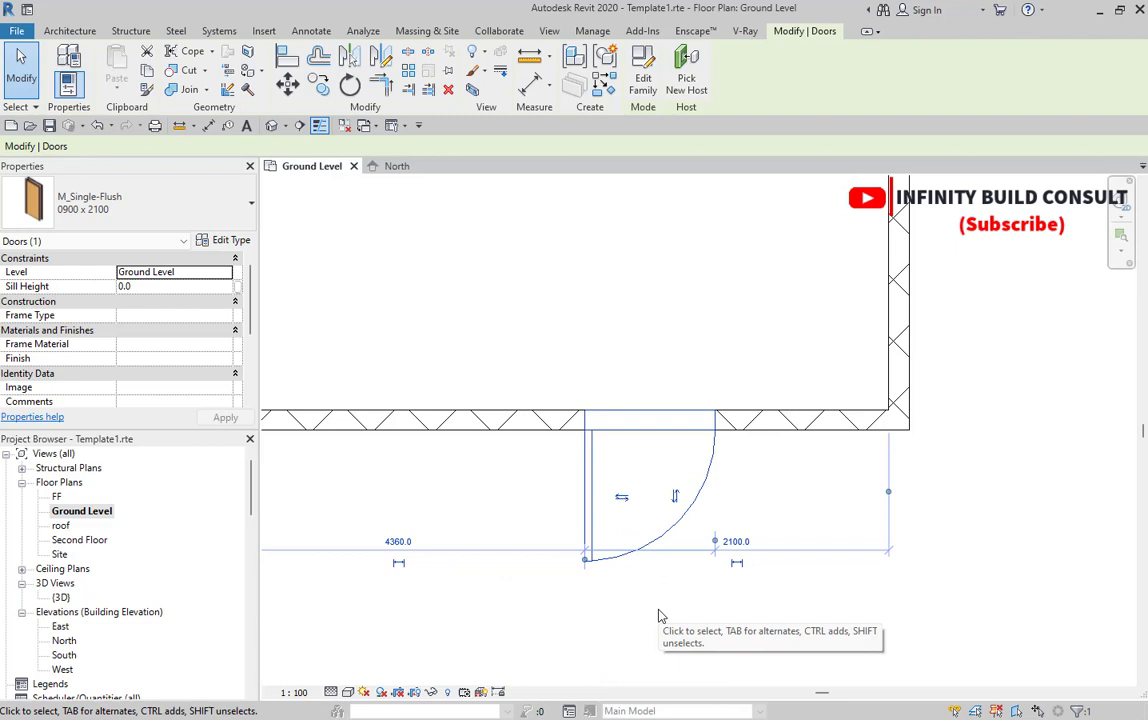
scroll(658, 615, down, 4)
scroll(662, 608, up, 3)
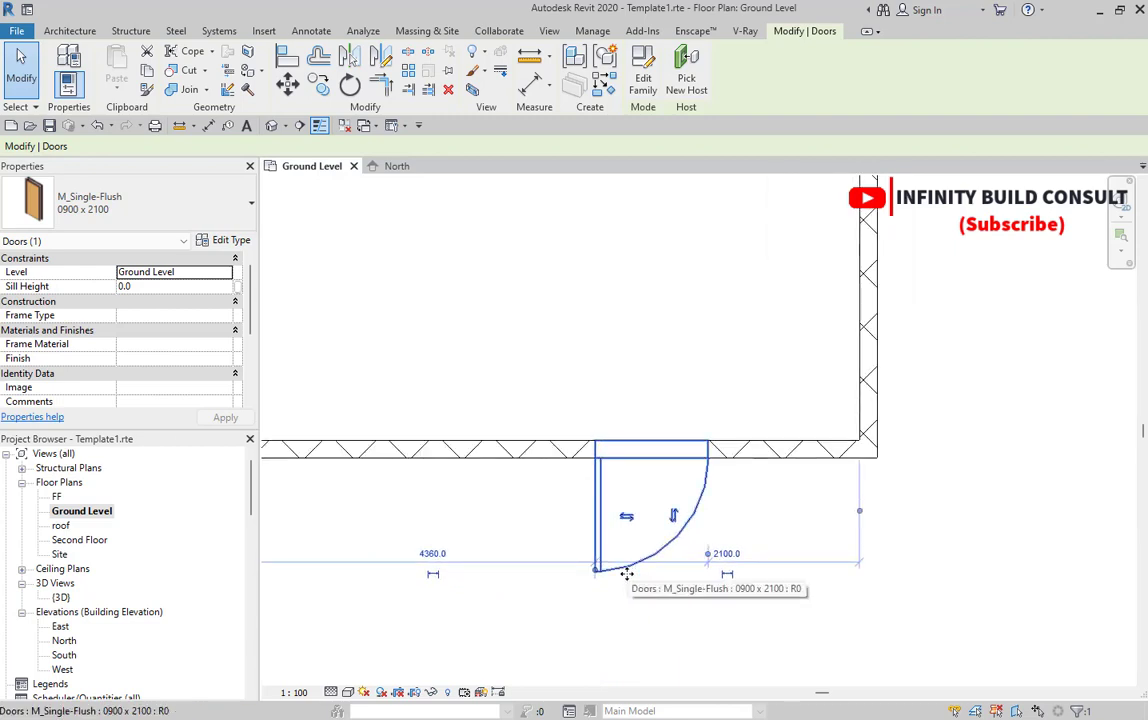
scroll(652, 550, up, 2)
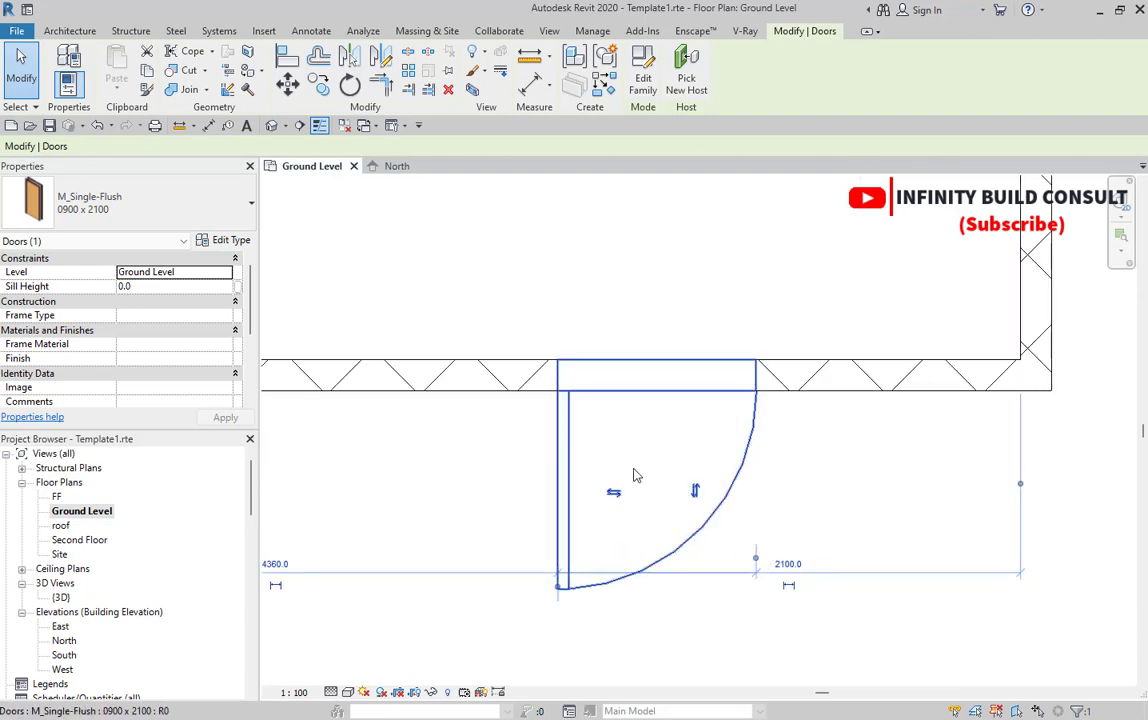
scroll(685, 530, down, 2)
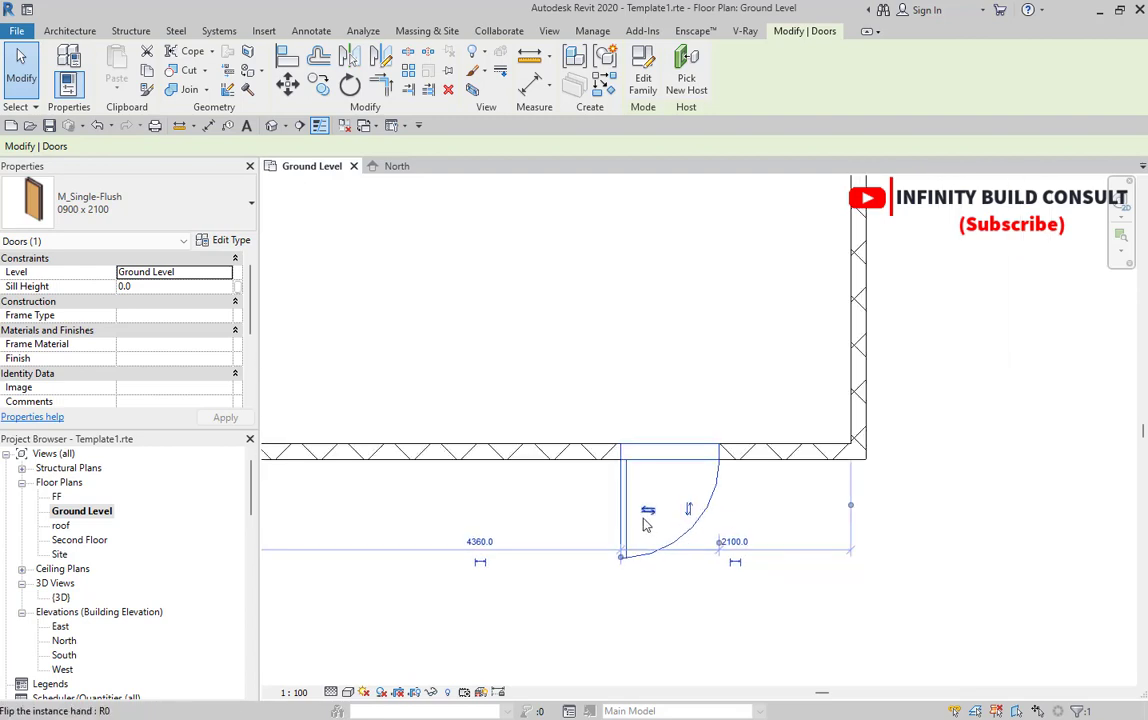
Flip the door's facing back so it swings into the room, and deselect it
scroll(630, 512, down, 3)
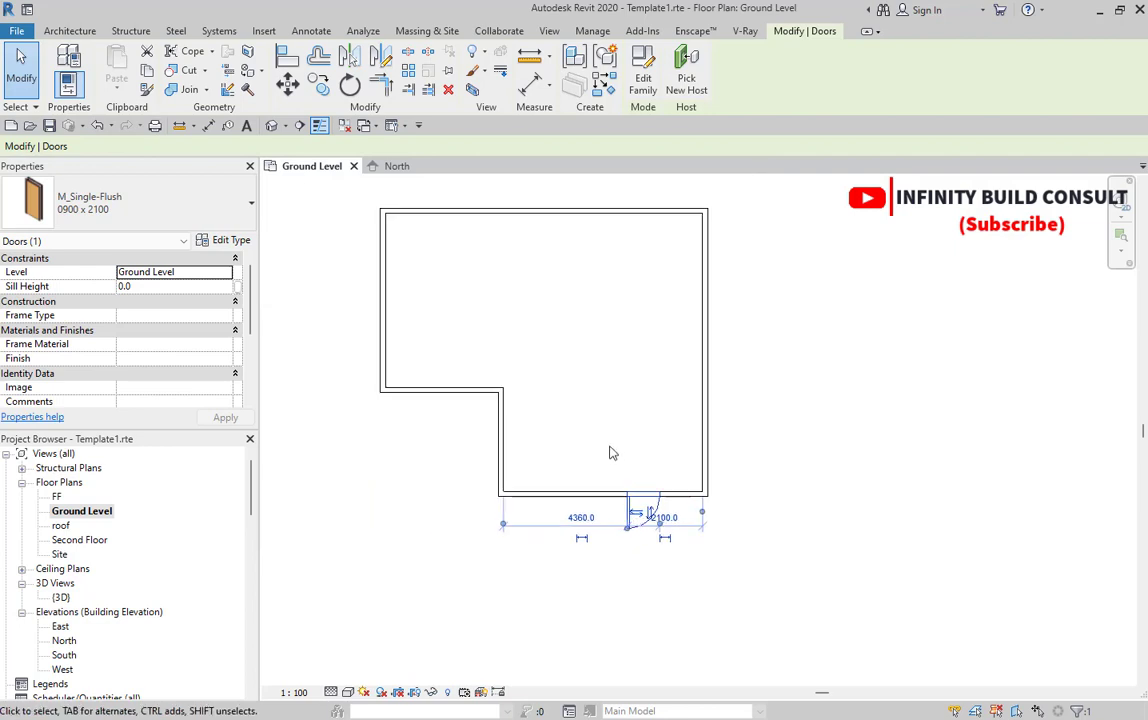
scroll(632, 503, up, 3)
click(655, 520)
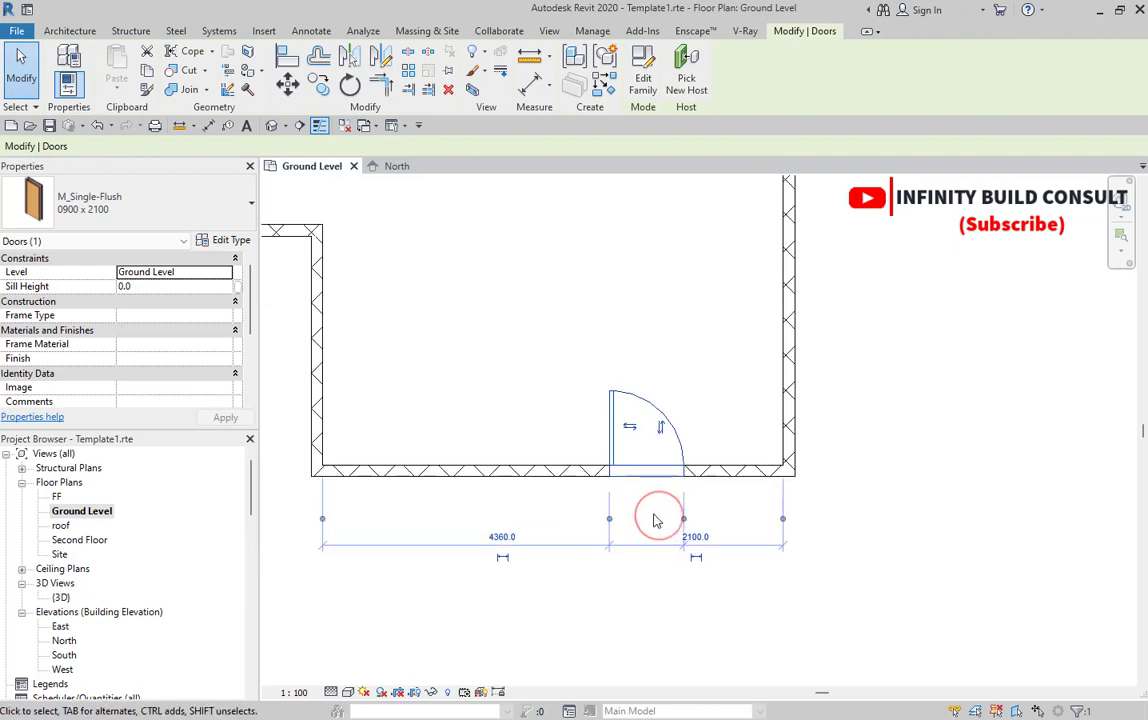
scroll(653, 520, down, 3)
click(610, 412)
scroll(612, 410, down, 2)
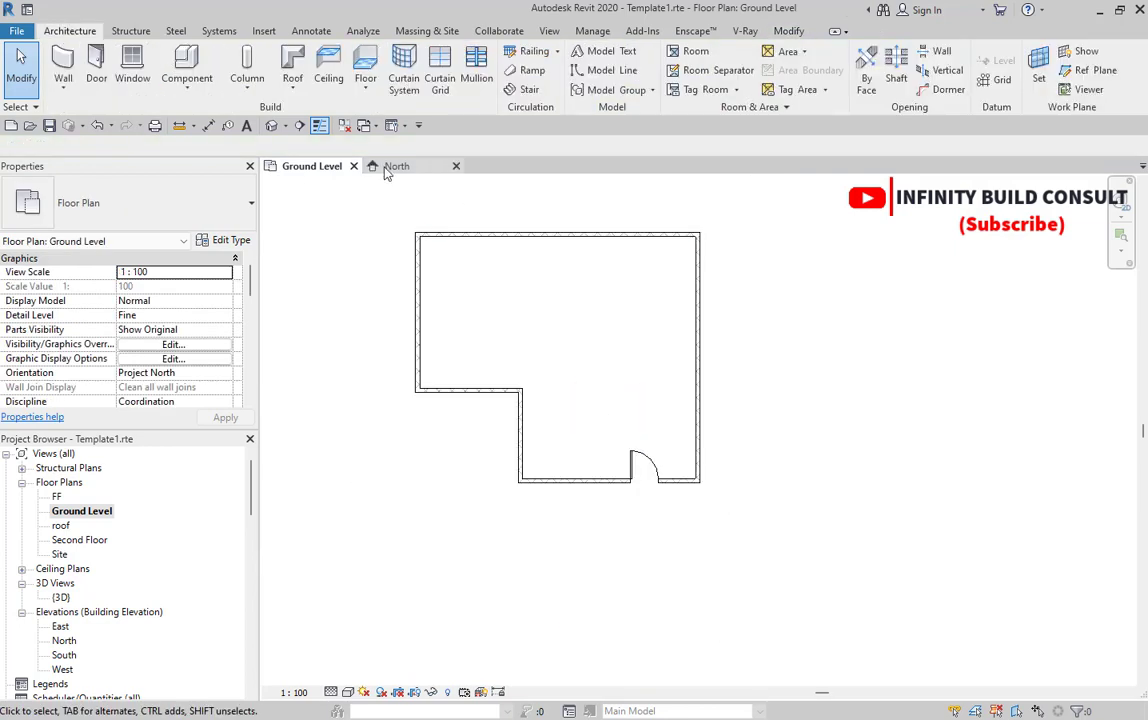
Open the default 3D view and inspect the single-flush door in the room's front wall
click(272, 125)
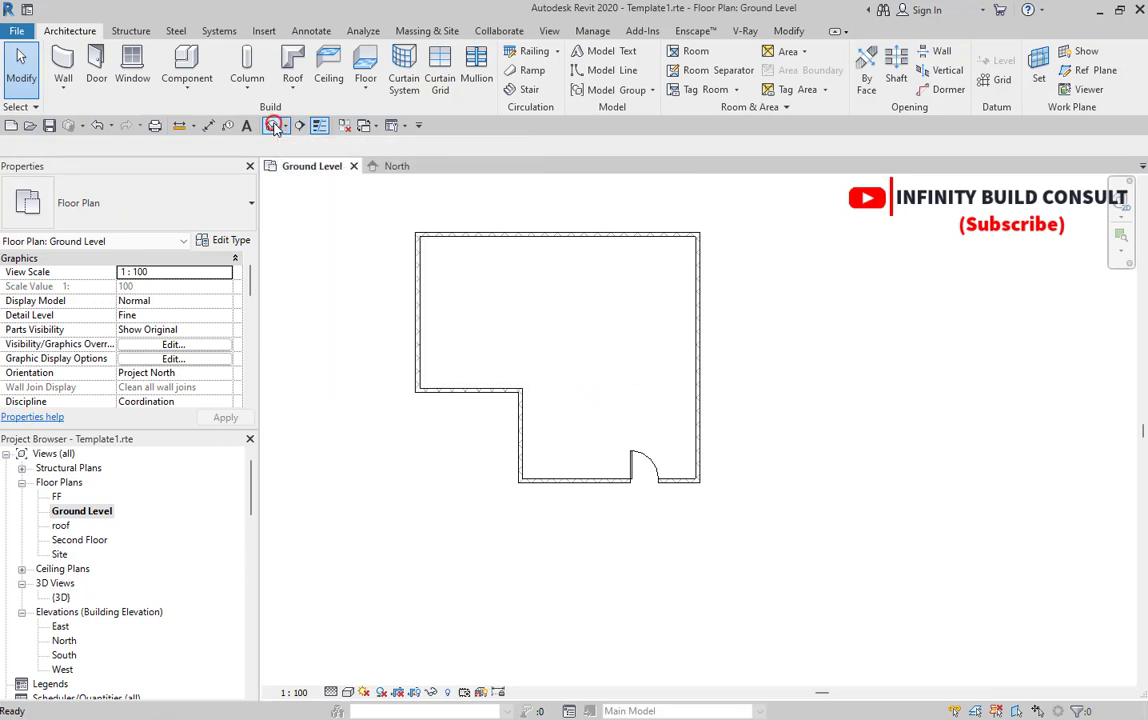
scroll(577, 397, up, 5)
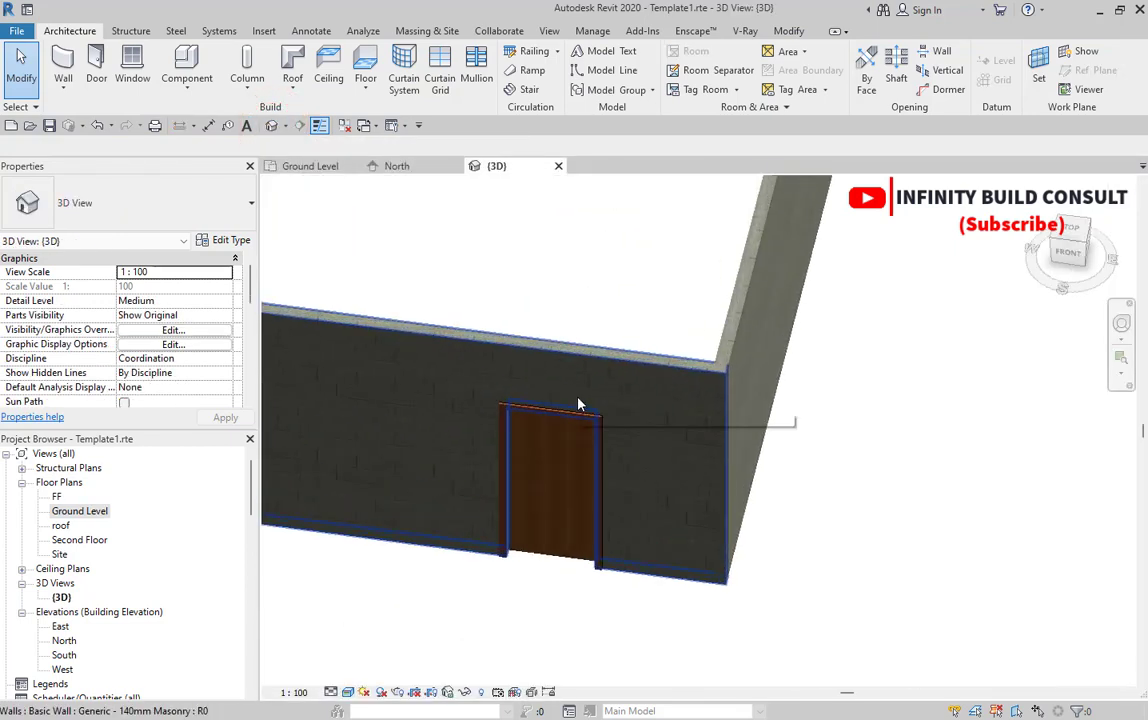
scroll(556, 553, up, 2)
scroll(610, 590, down, 5)
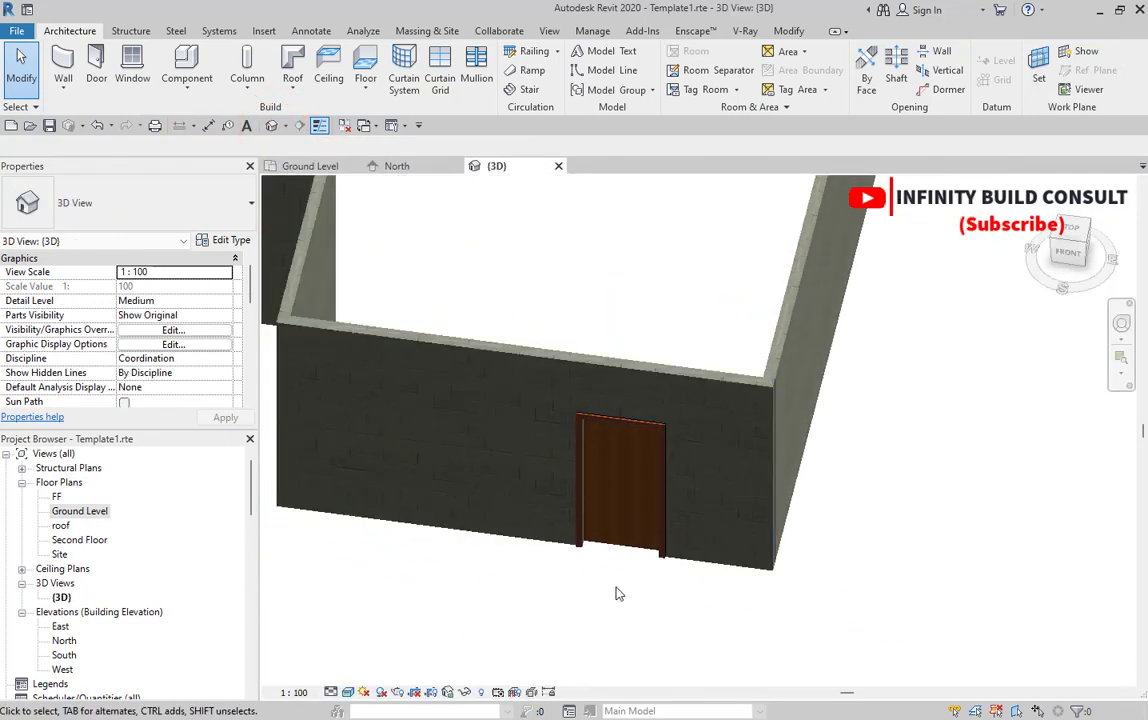
scroll(607, 600, down, 3)
scroll(658, 579, up, 3)
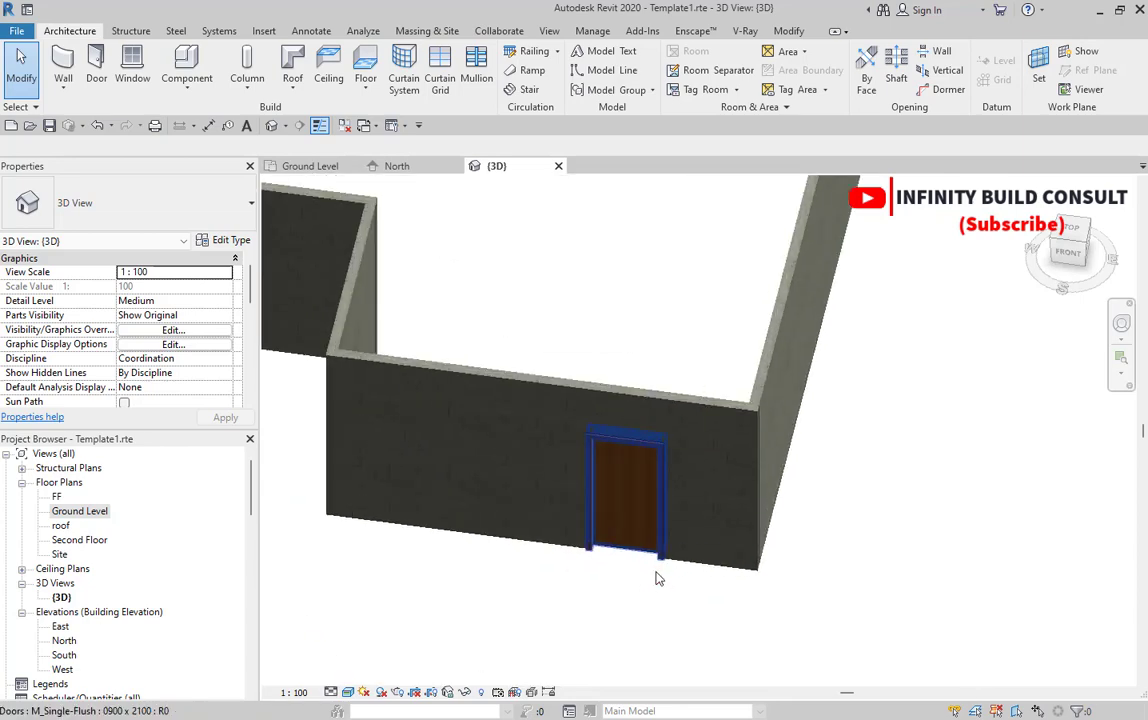
scroll(582, 422, up, 4)
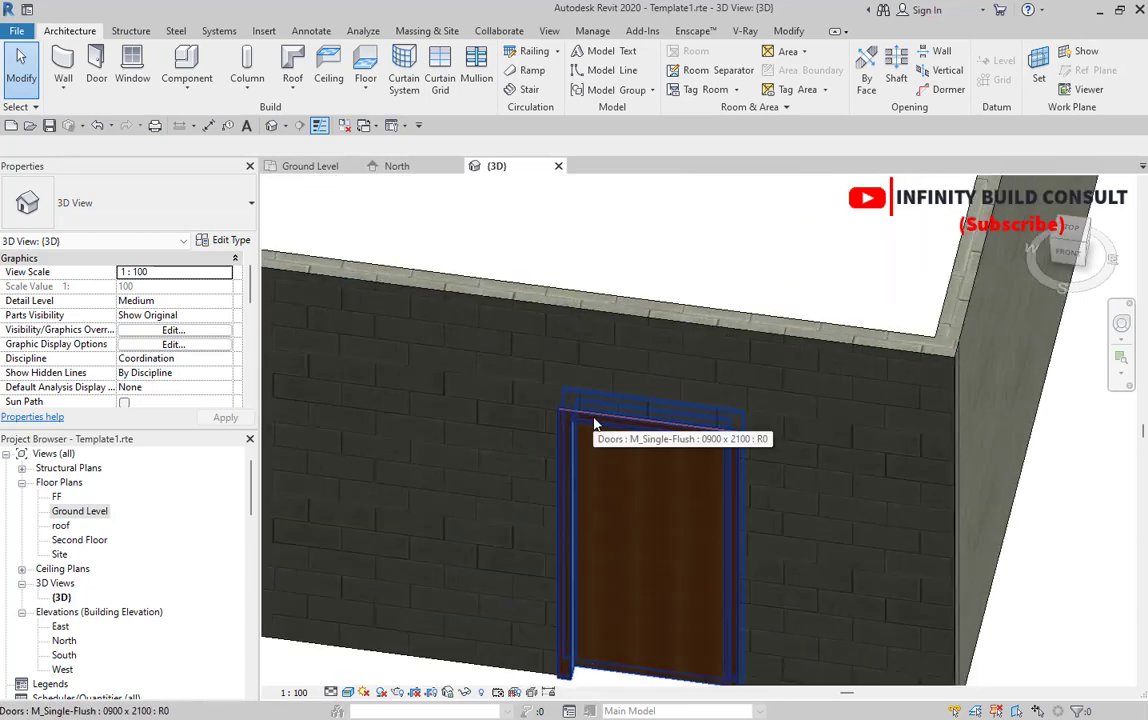
scroll(571, 436, down, 2)
Return to the Ground Level floor plan and examine the door in the bottom wall
double_click(80, 511)
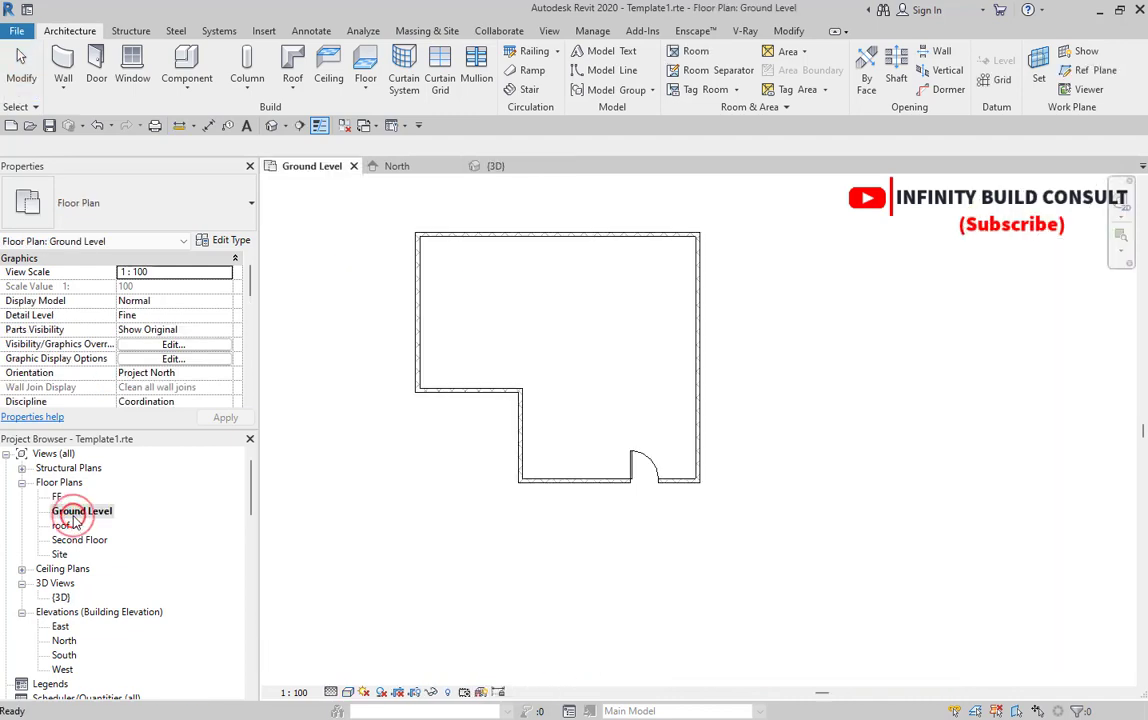
scroll(727, 508, up, 3)
scroll(828, 602, down, 2)
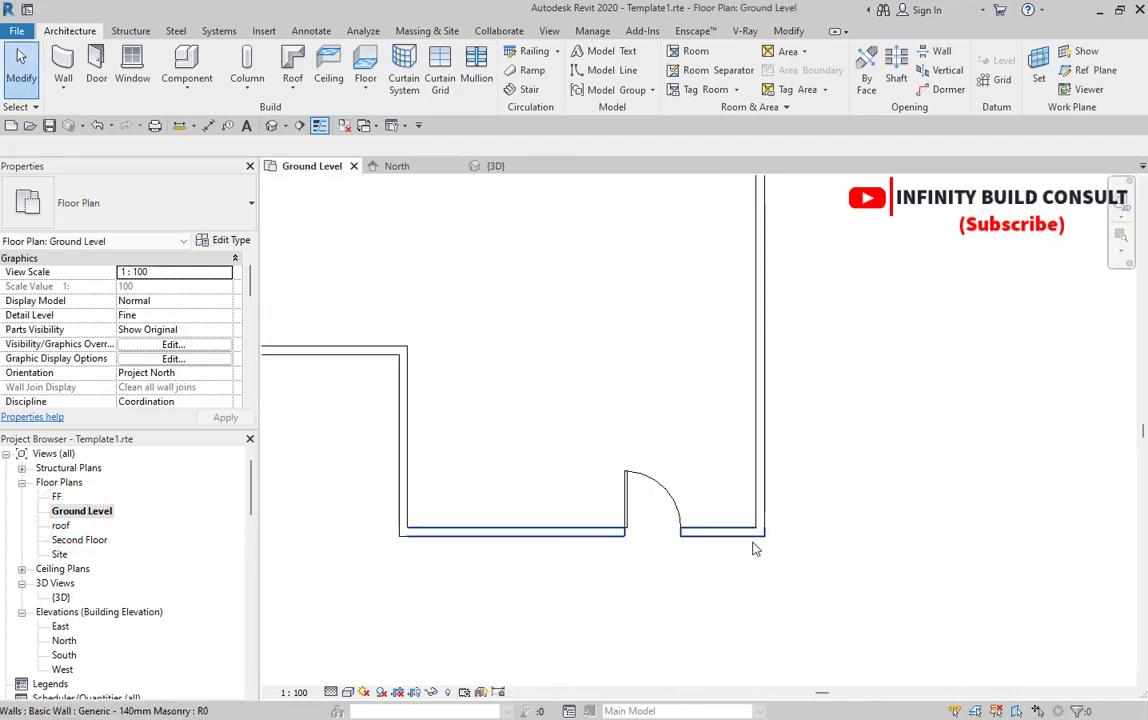
scroll(756, 546, down, 4)
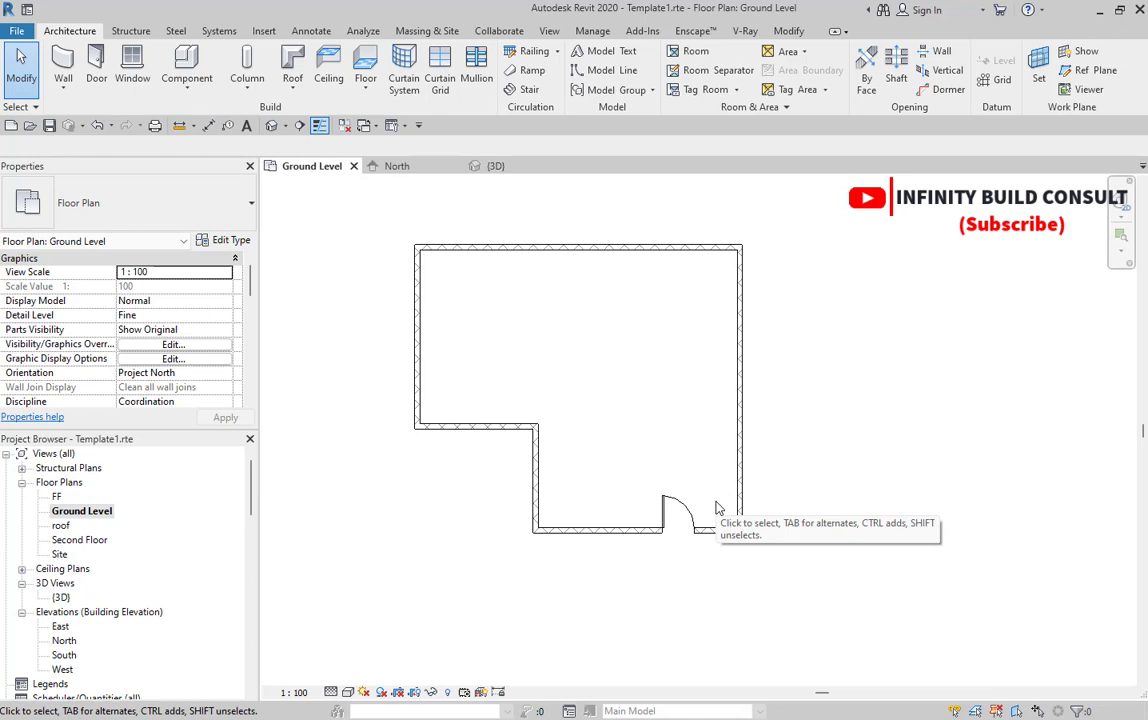
scroll(717, 508, up, 3)
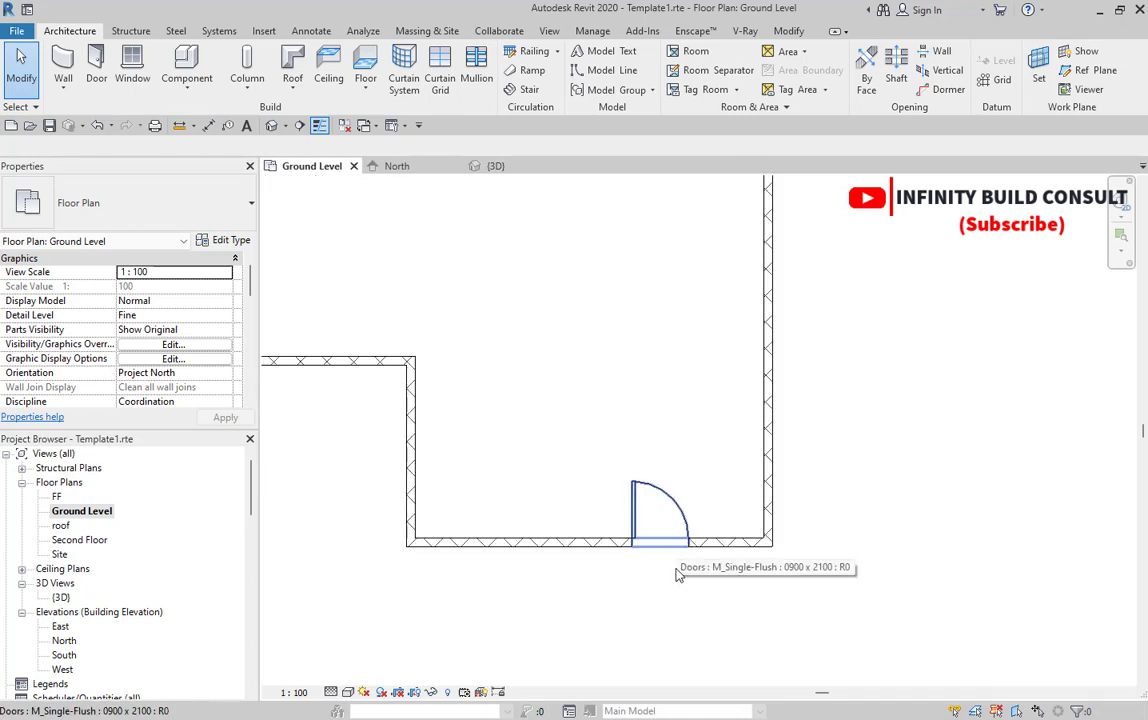
scroll(679, 594, up, 3)
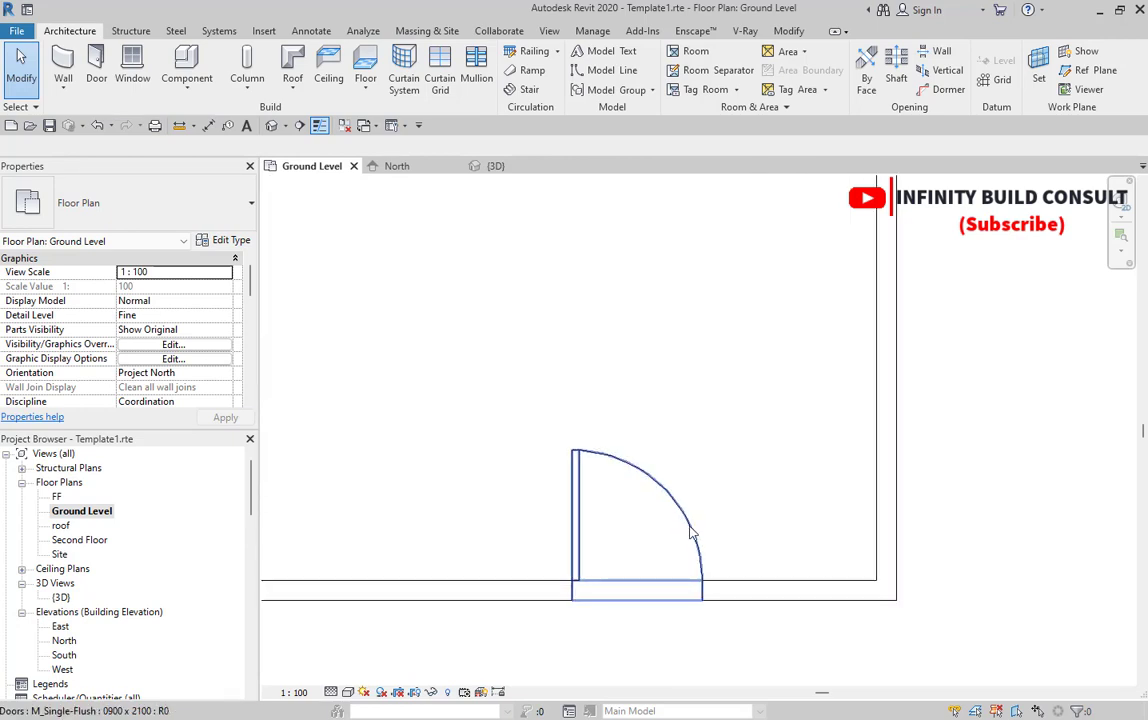
Check the placed door, review the door types available for placement, and leave the Door tool without placing one
scroll(690, 535, down, 2)
click(686, 532)
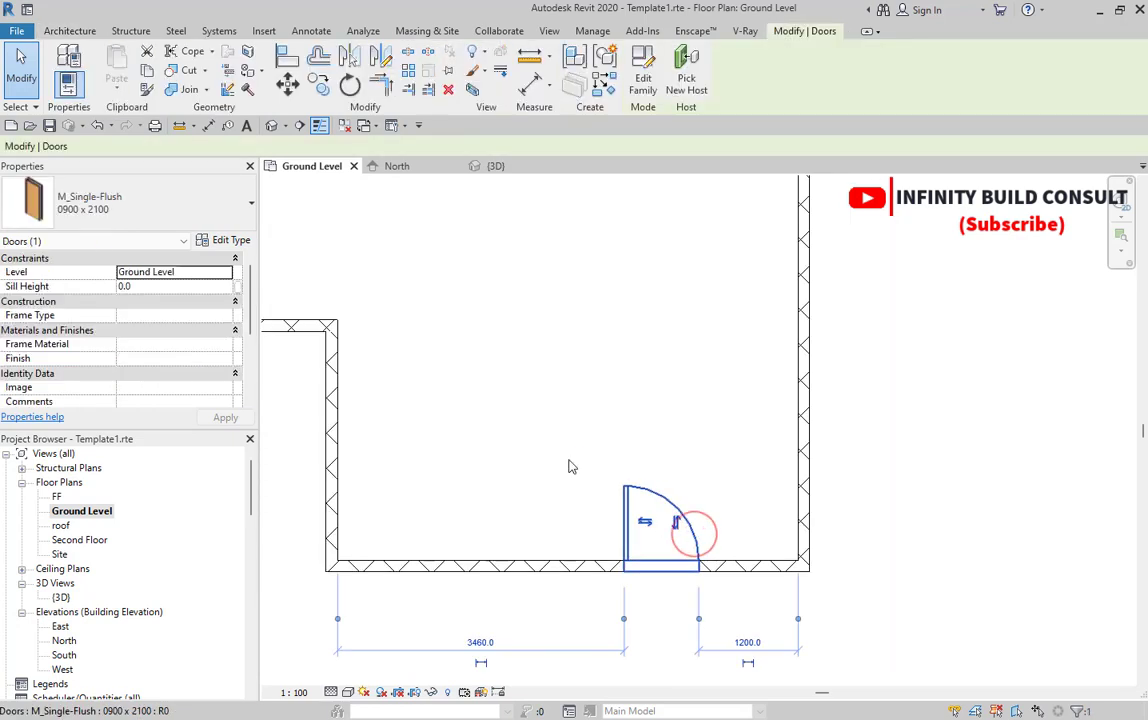
click(510, 402)
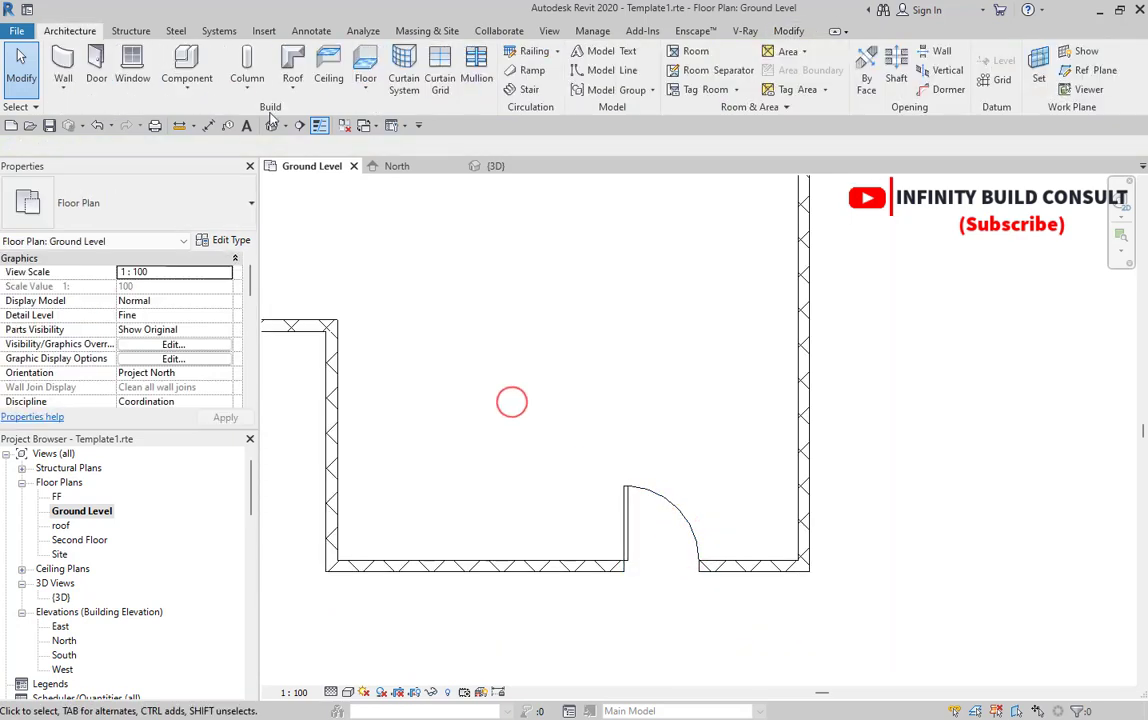
click(92, 60)
click(118, 198)
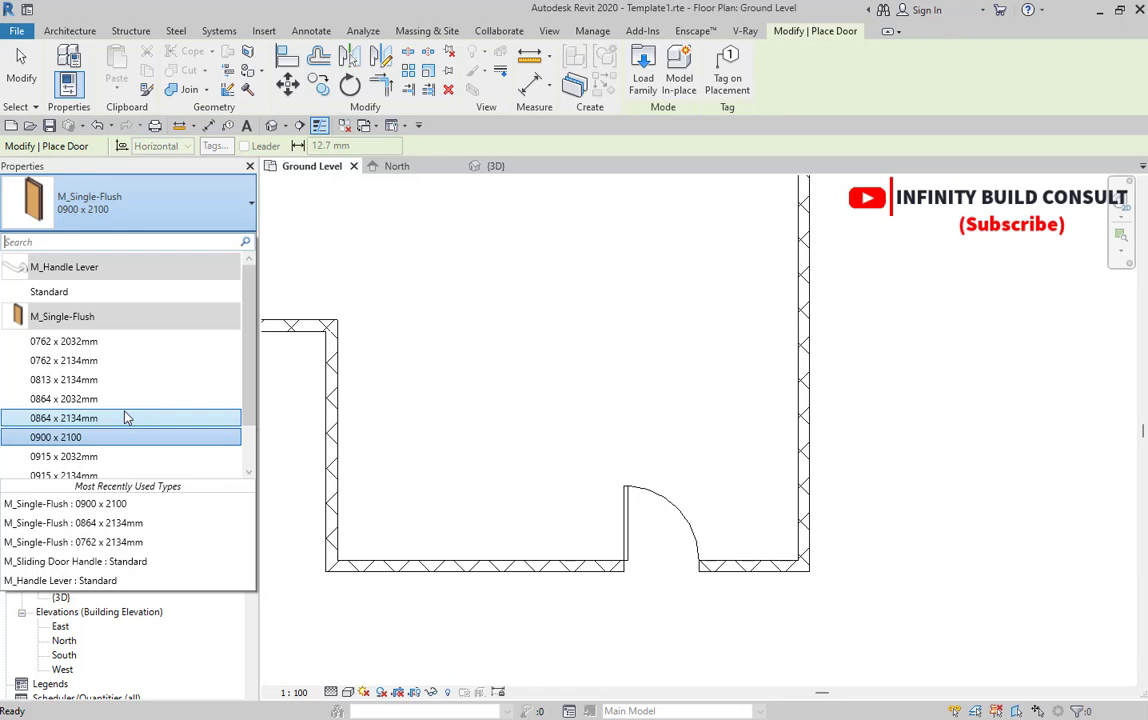
click(21, 65)
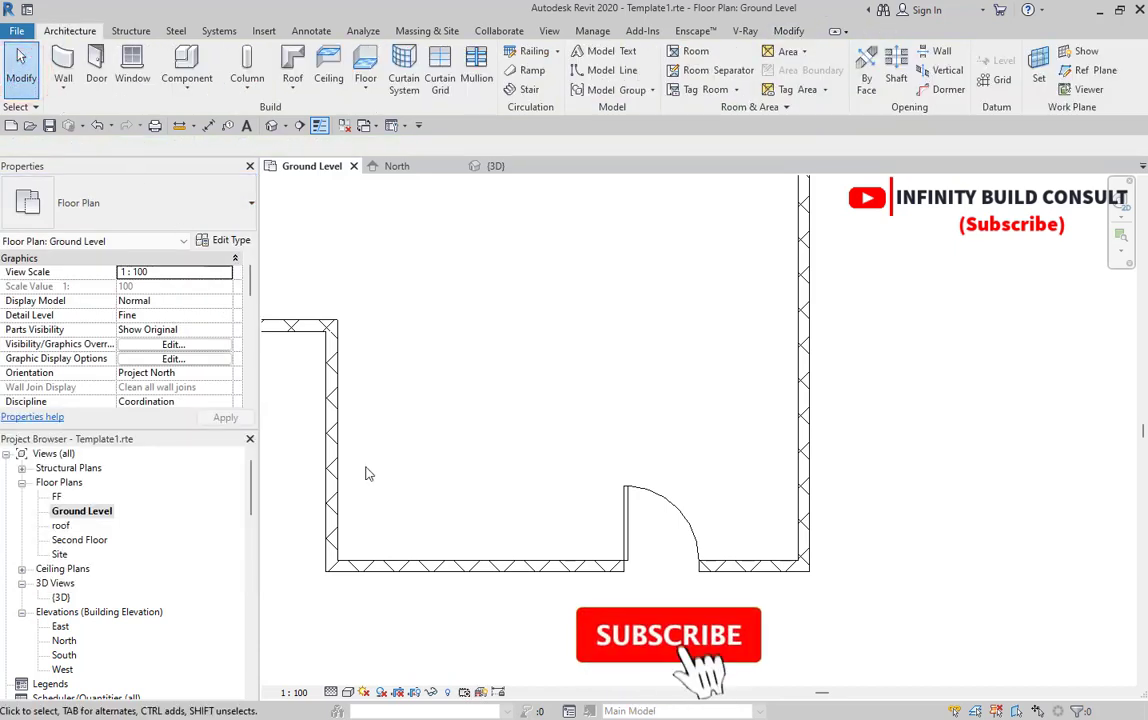
Open the placed single-flush door's family for editing, inspect its 3D view, and close it without saving changes
click(623, 510)
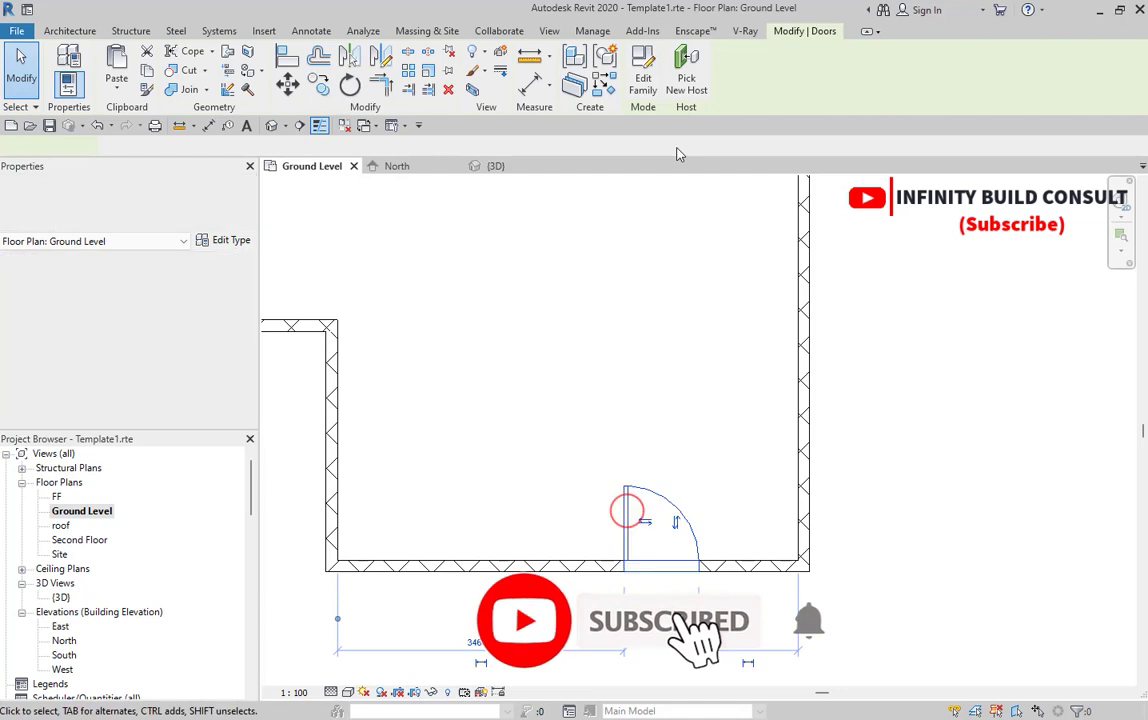
click(646, 76)
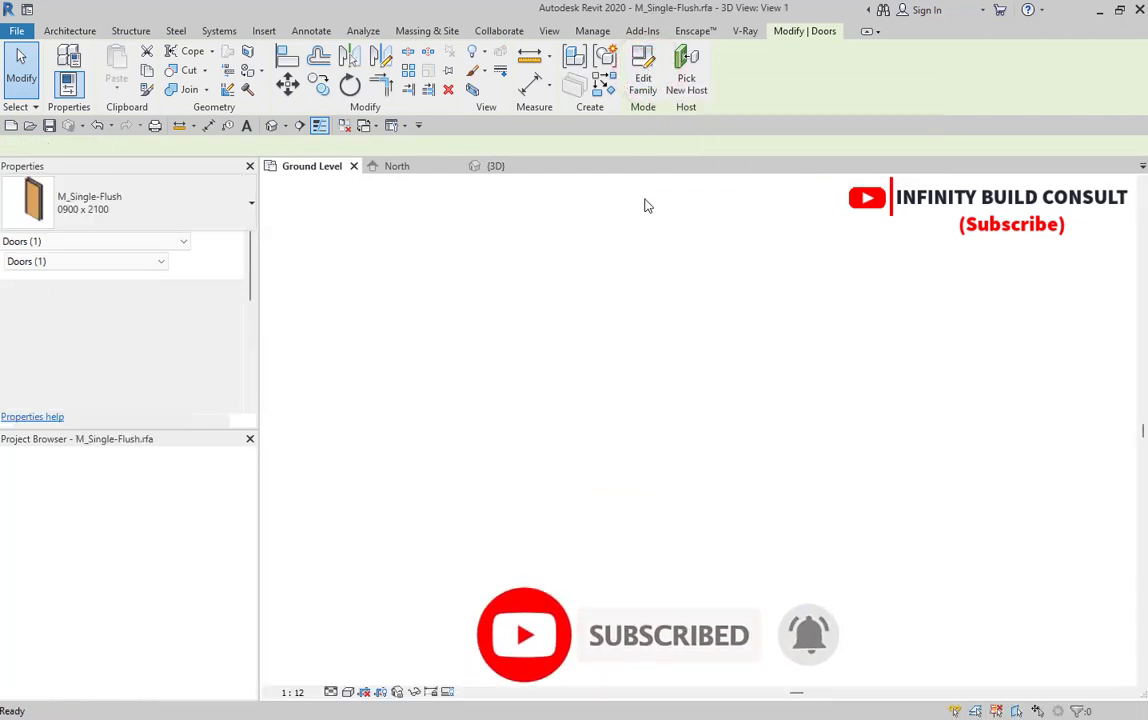
scroll(595, 359, down, 3)
scroll(628, 342, up, 2)
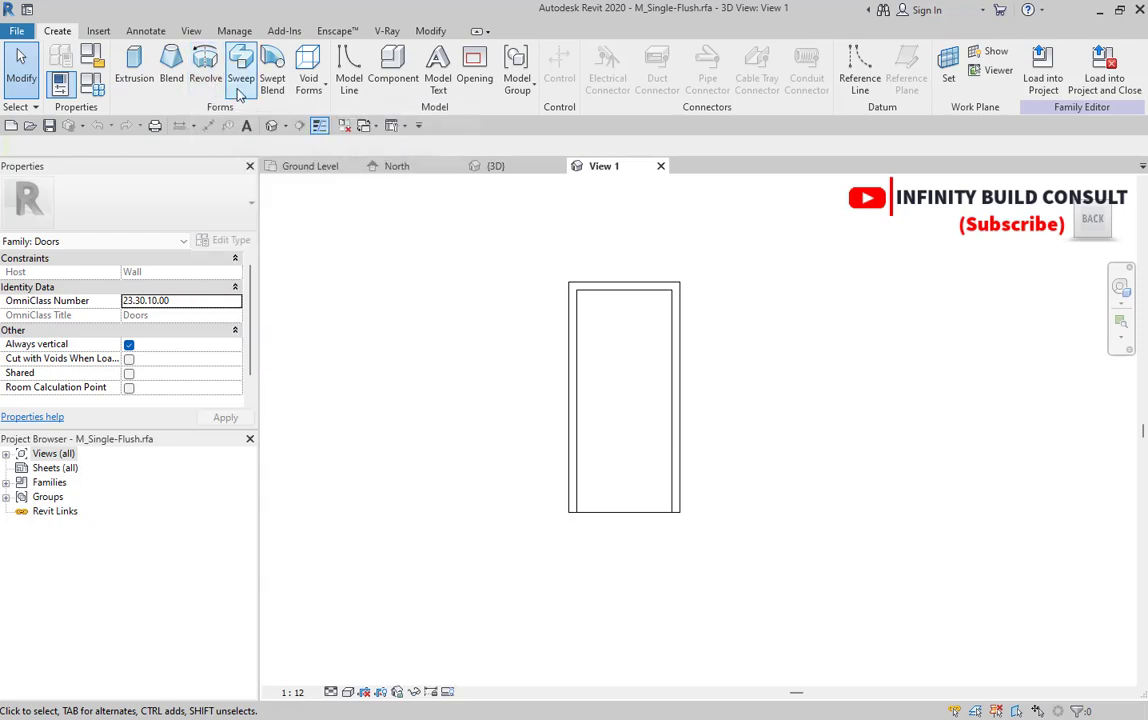
scroll(511, 303, down, 2)
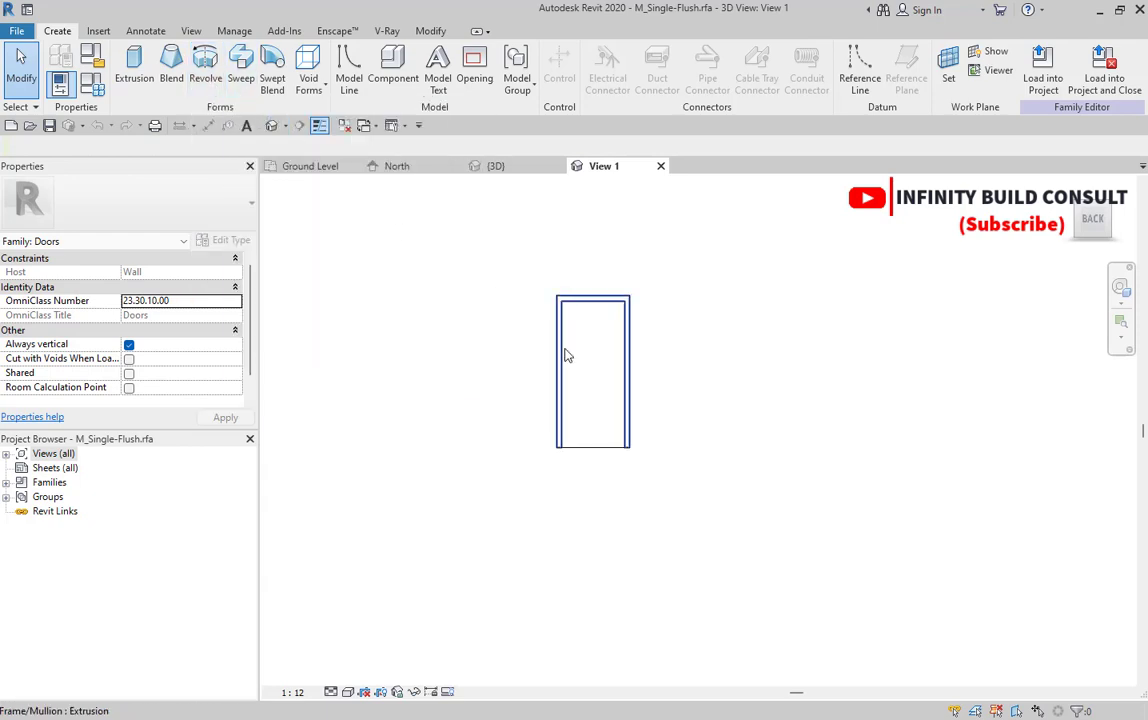
drag(1080, 232, 1135, 230)
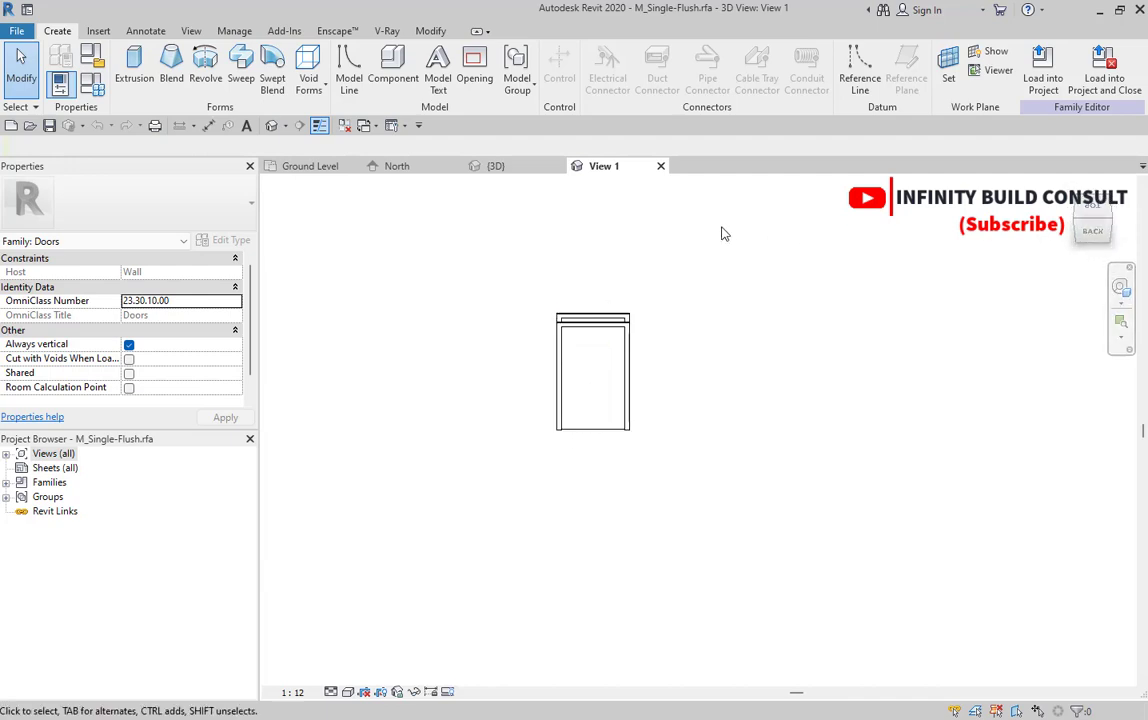
click(660, 166)
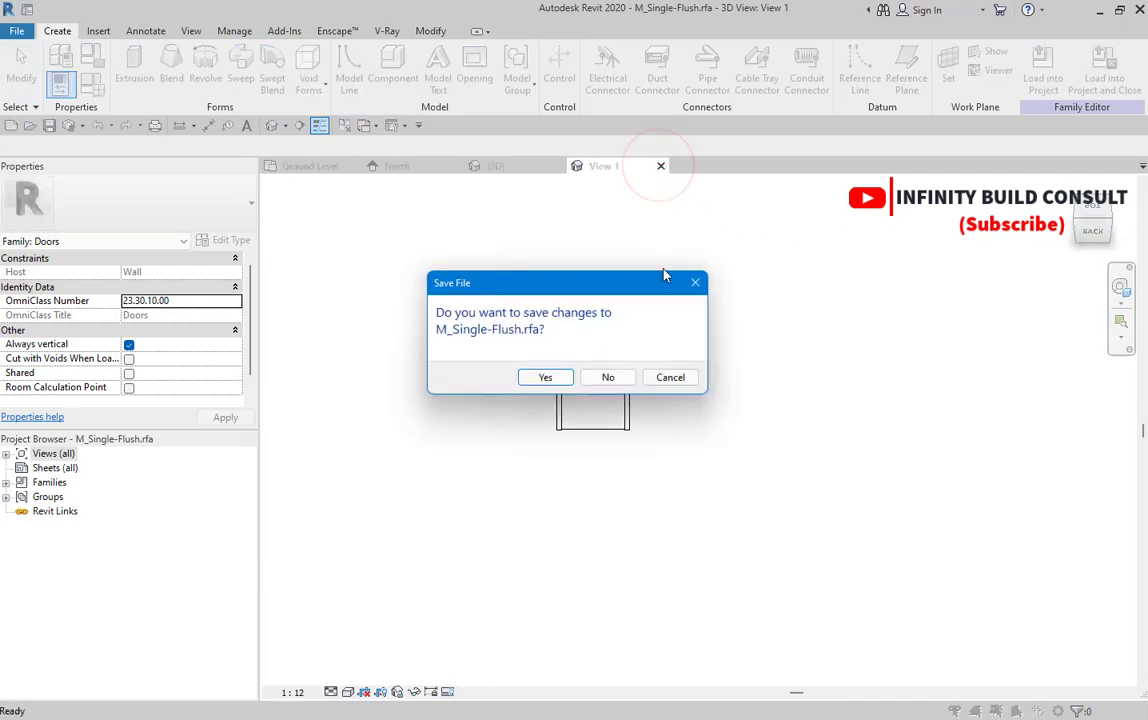
click(620, 378)
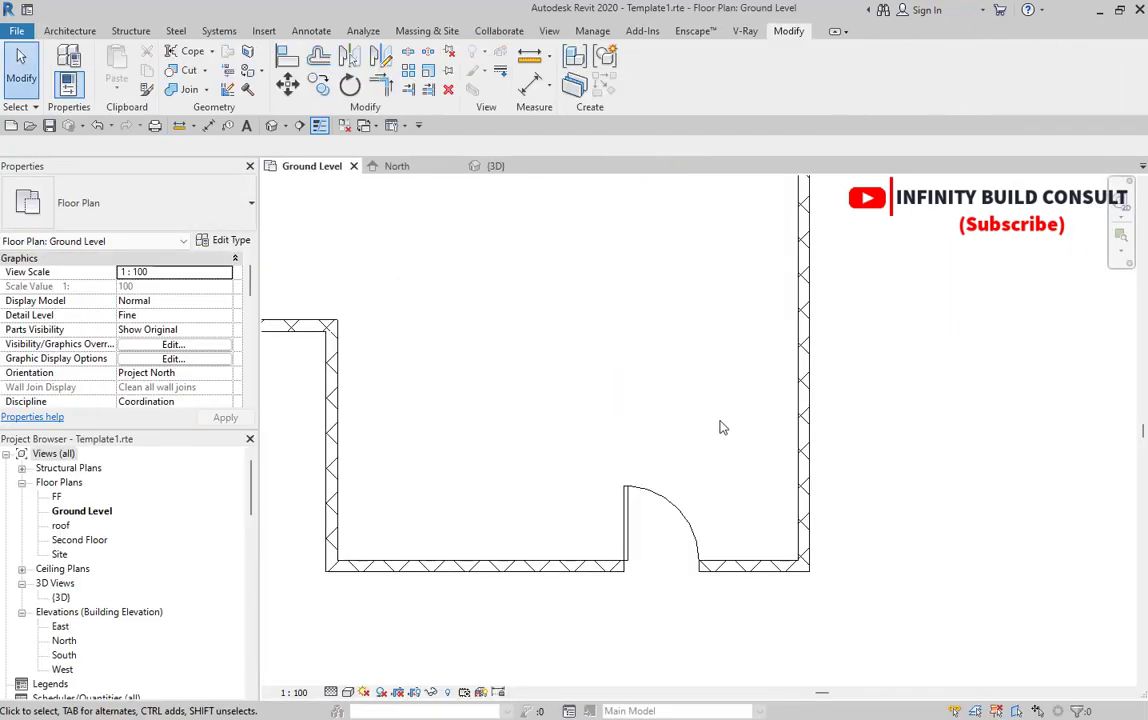
scroll(718, 428, down, 5)
scroll(725, 395, up, 2)
scroll(726, 396, up, 3)
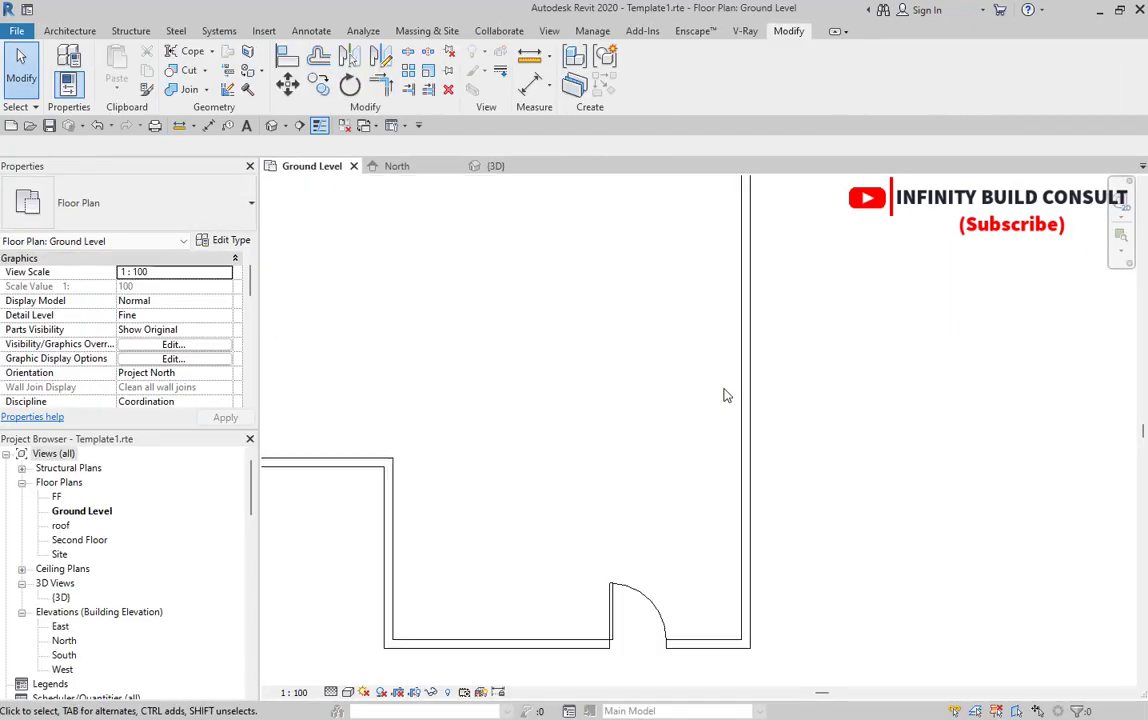
scroll(684, 469, down, 4)
scroll(676, 448, up, 3)
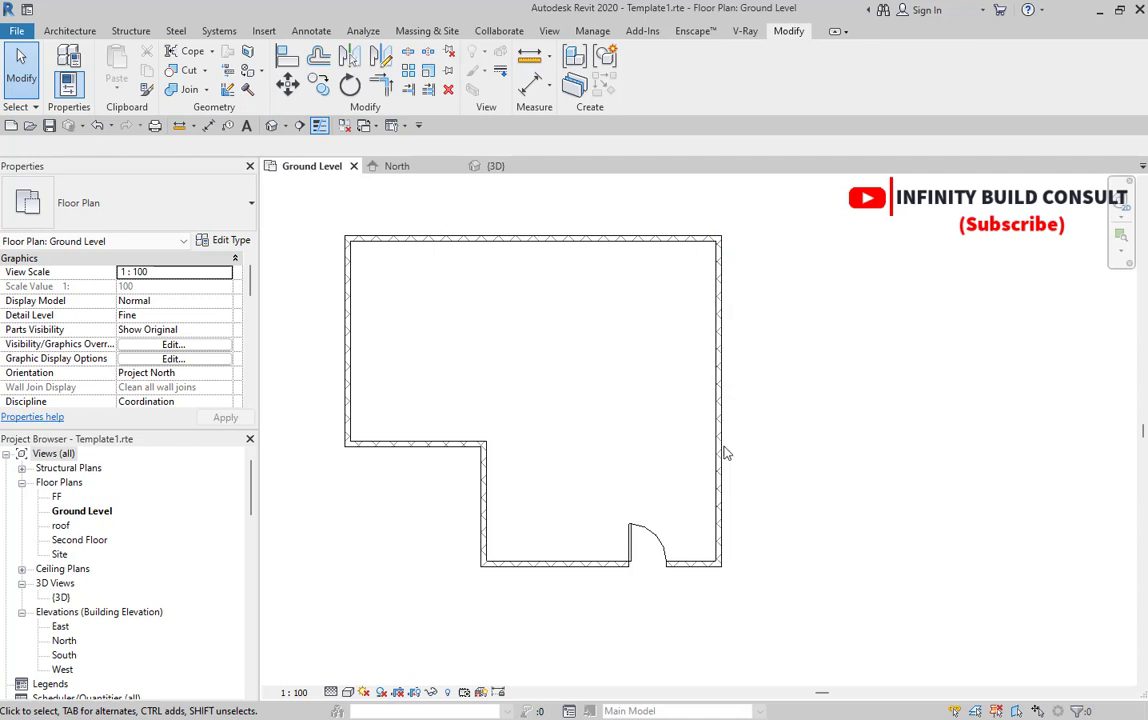
scroll(686, 500, up, 3)
scroll(660, 470, down, 2)
scroll(646, 514, up, 2)
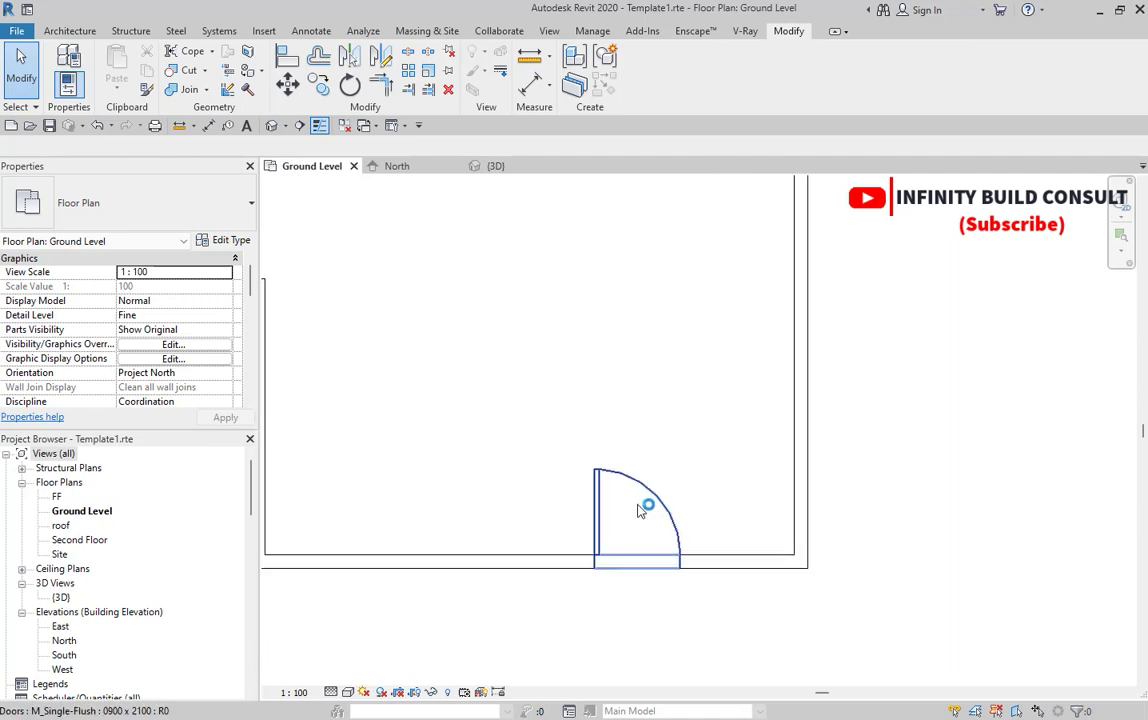
scroll(608, 505, down, 1)
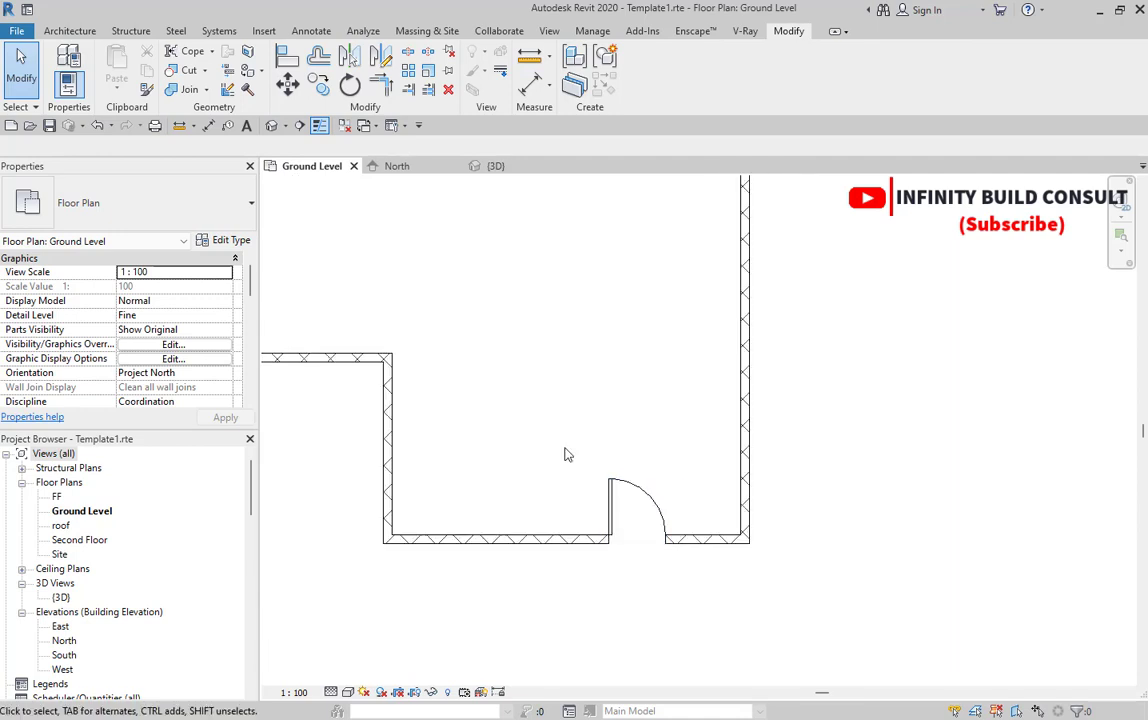
click(22, 85)
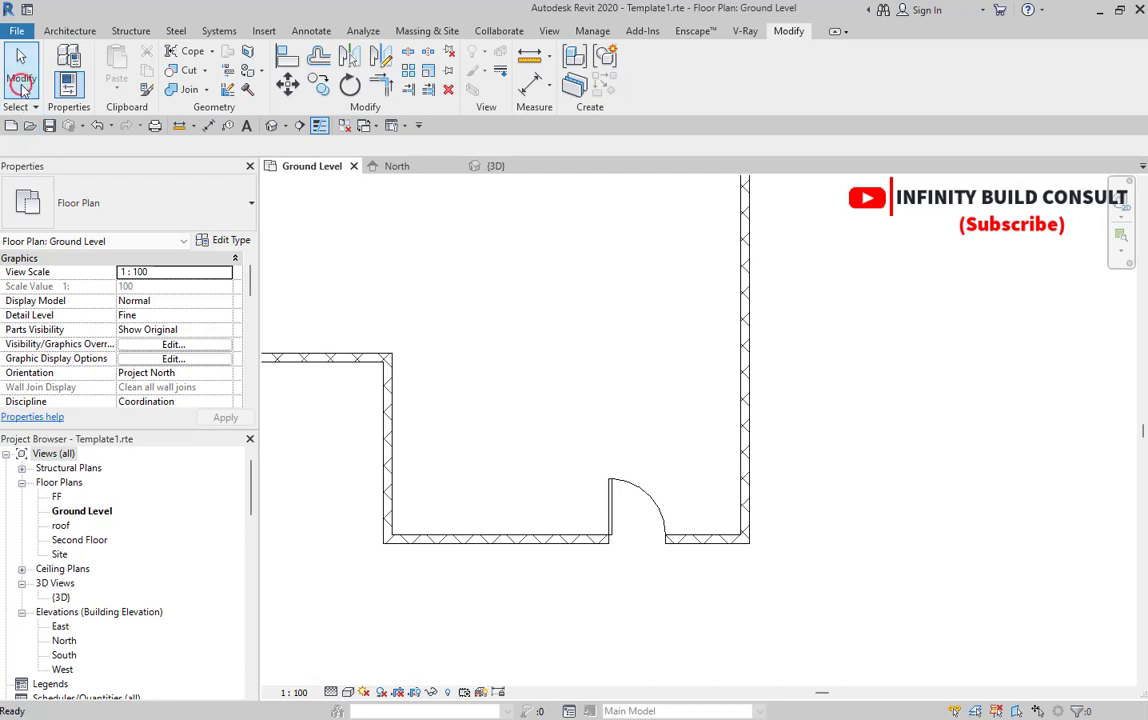
Start the Door tool, begin loading a family, and browse up from the Hardware folder to the Libraries folder
click(70, 31)
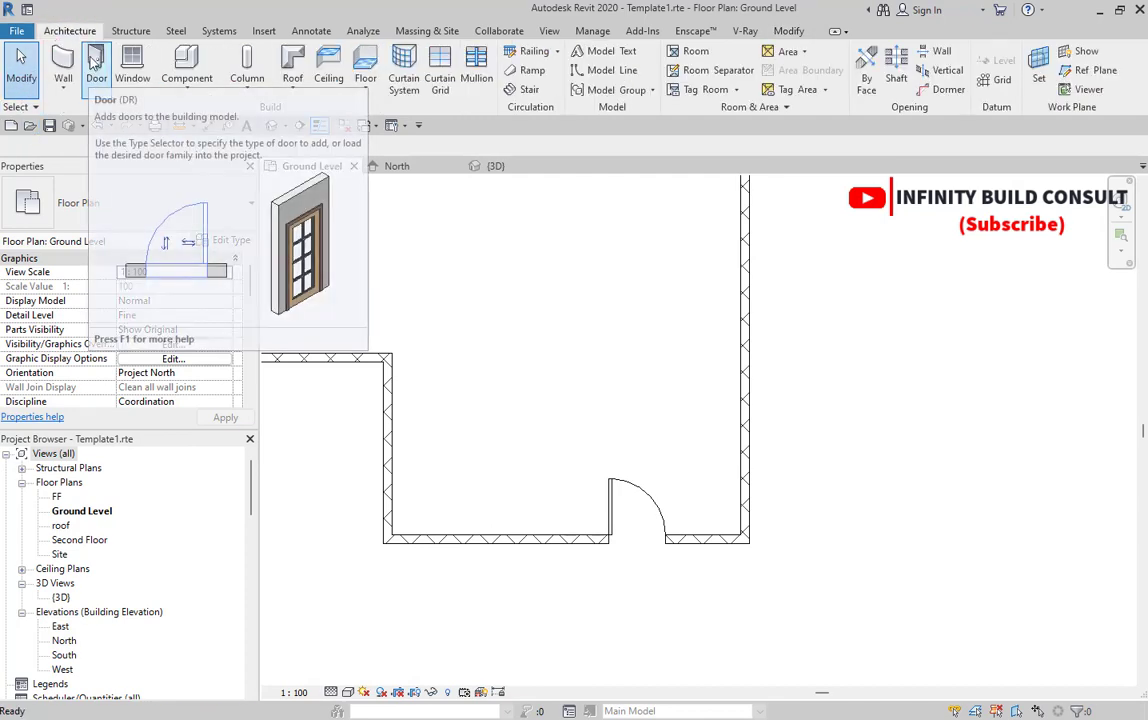
click(96, 62)
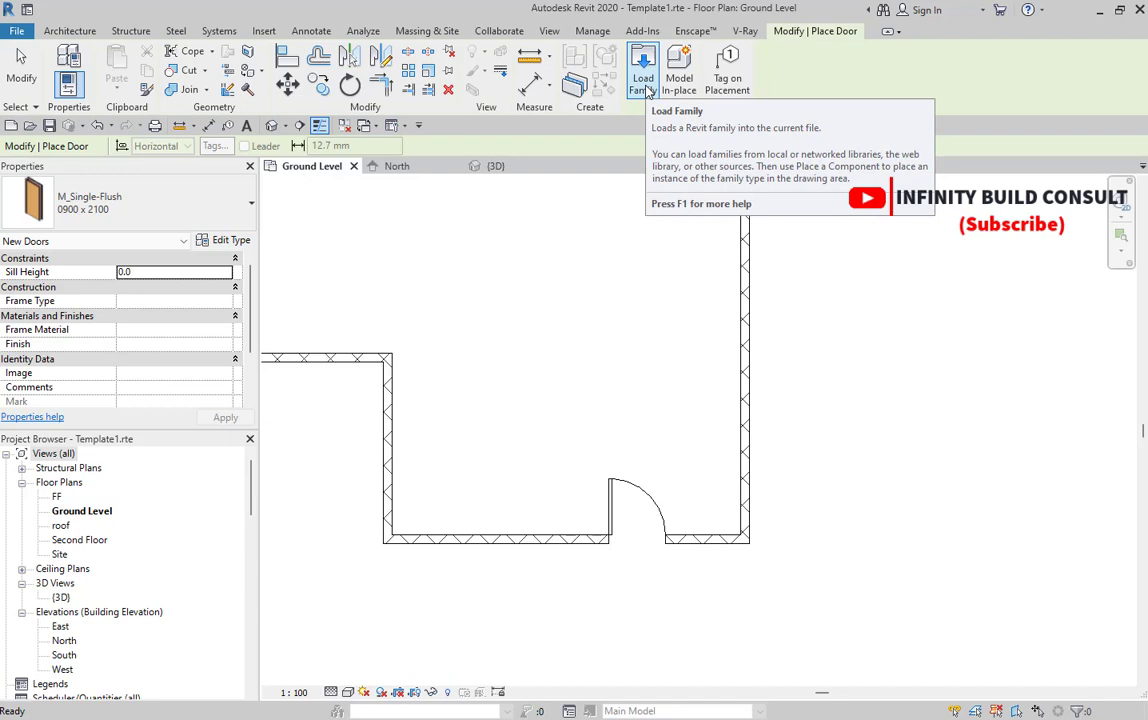
click(645, 88)
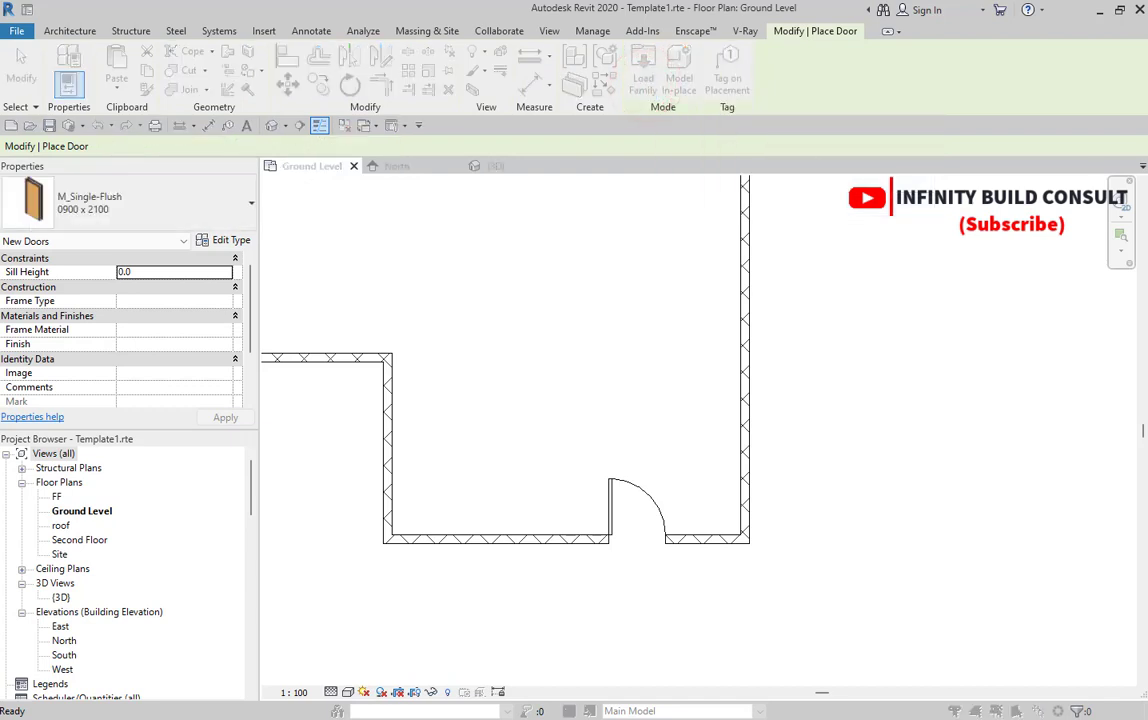
drag(674, 264, 502, 238)
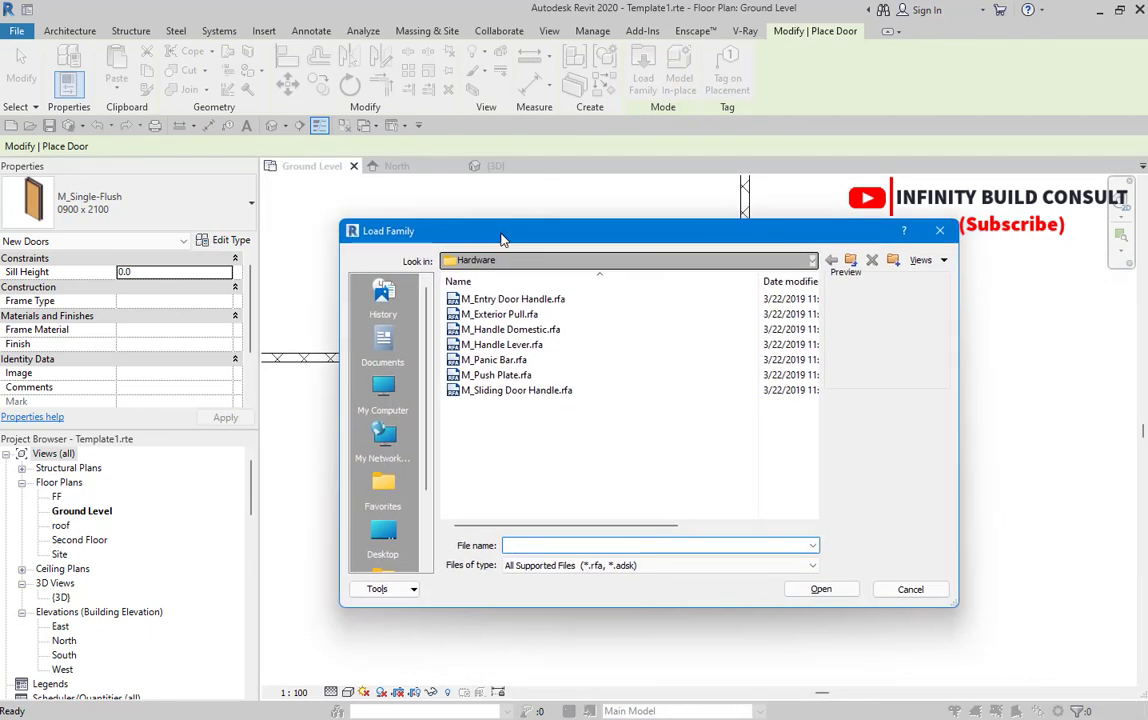
click(850, 260)
click(850, 260)
click(850, 260)
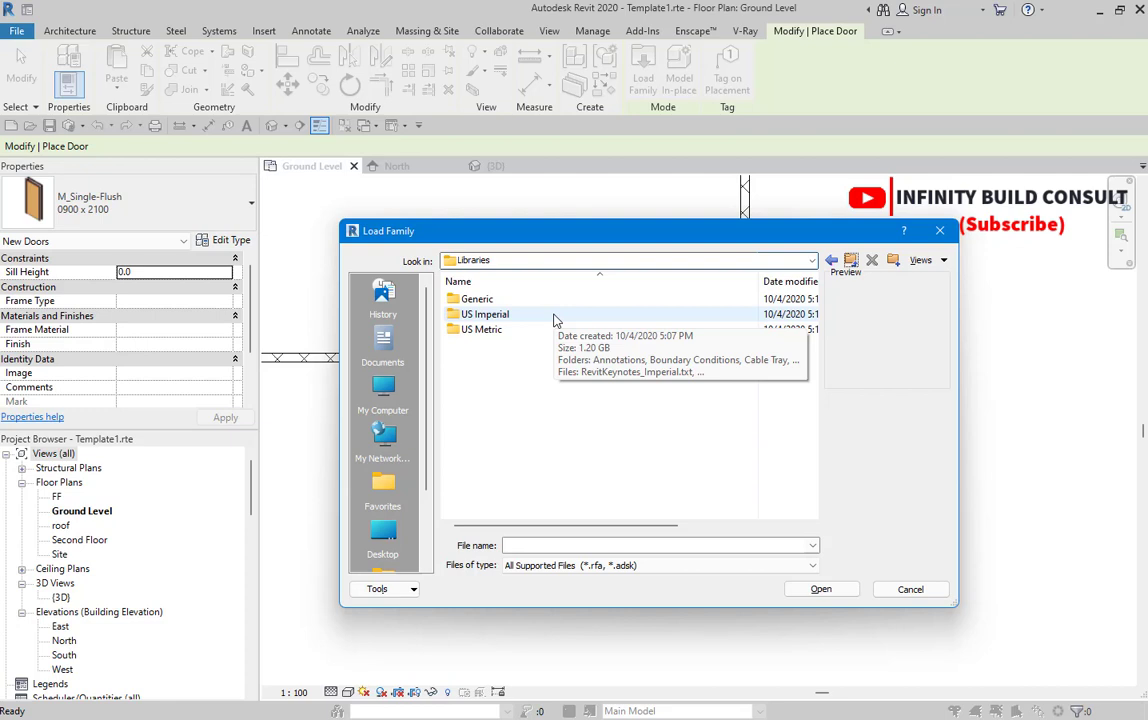
Open the Doors folder inside the US Metric library
click(531, 336)
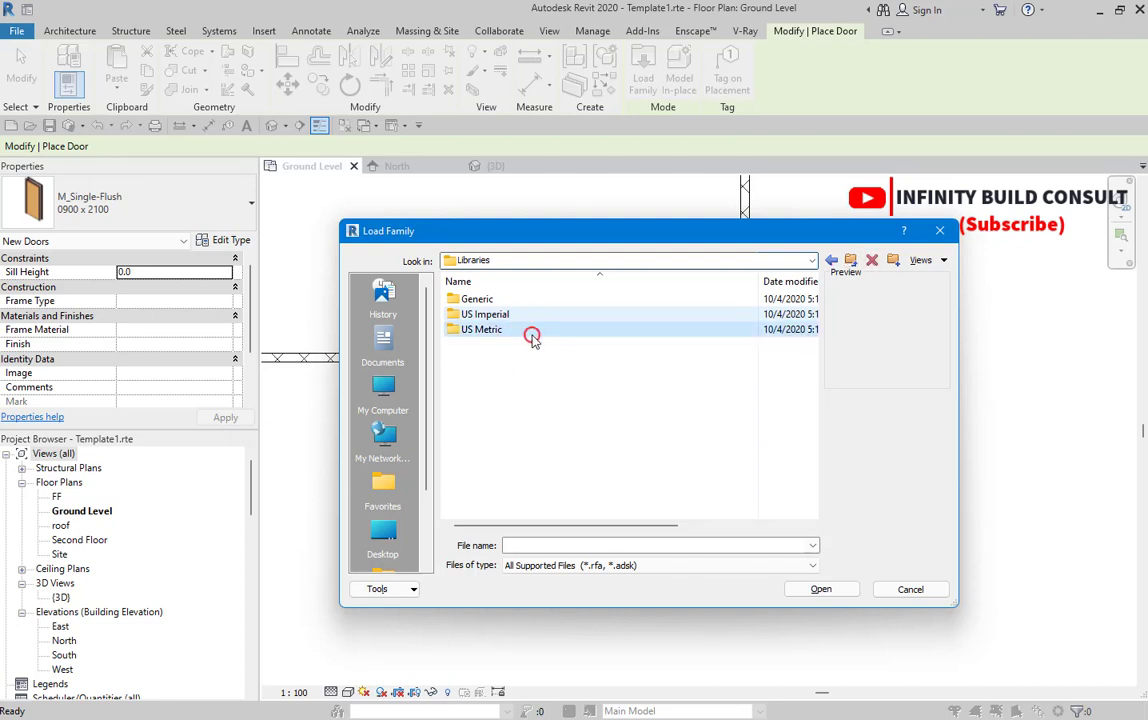
double_click(531, 334)
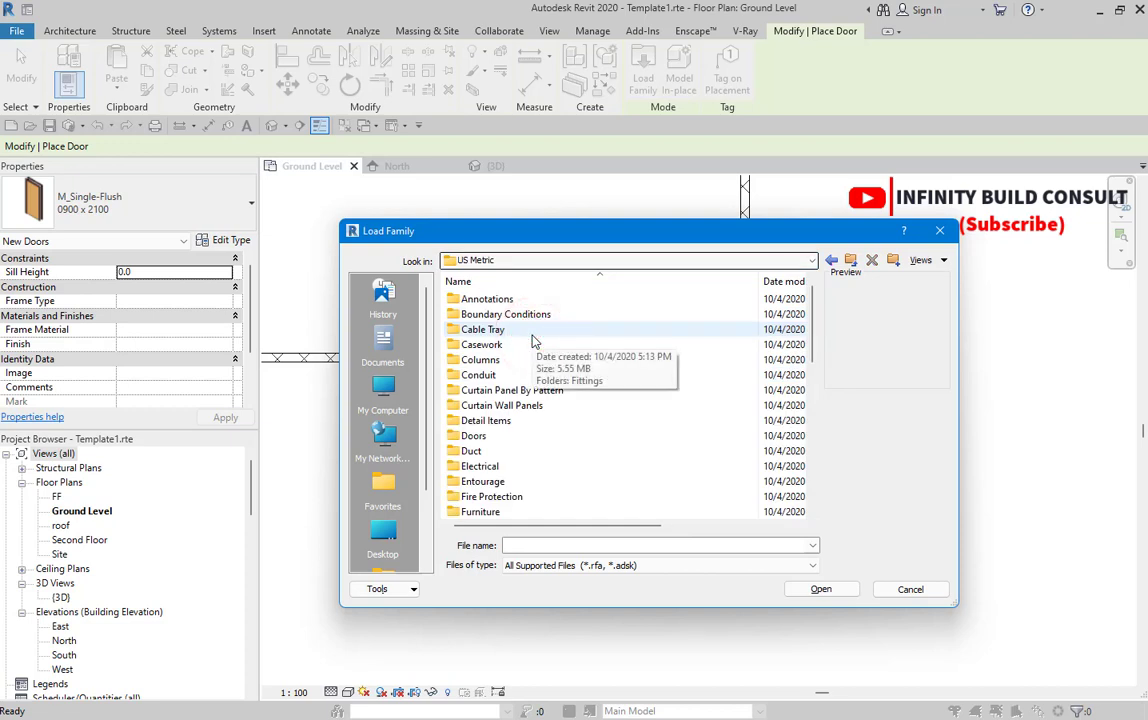
scroll(533, 342, down, 2)
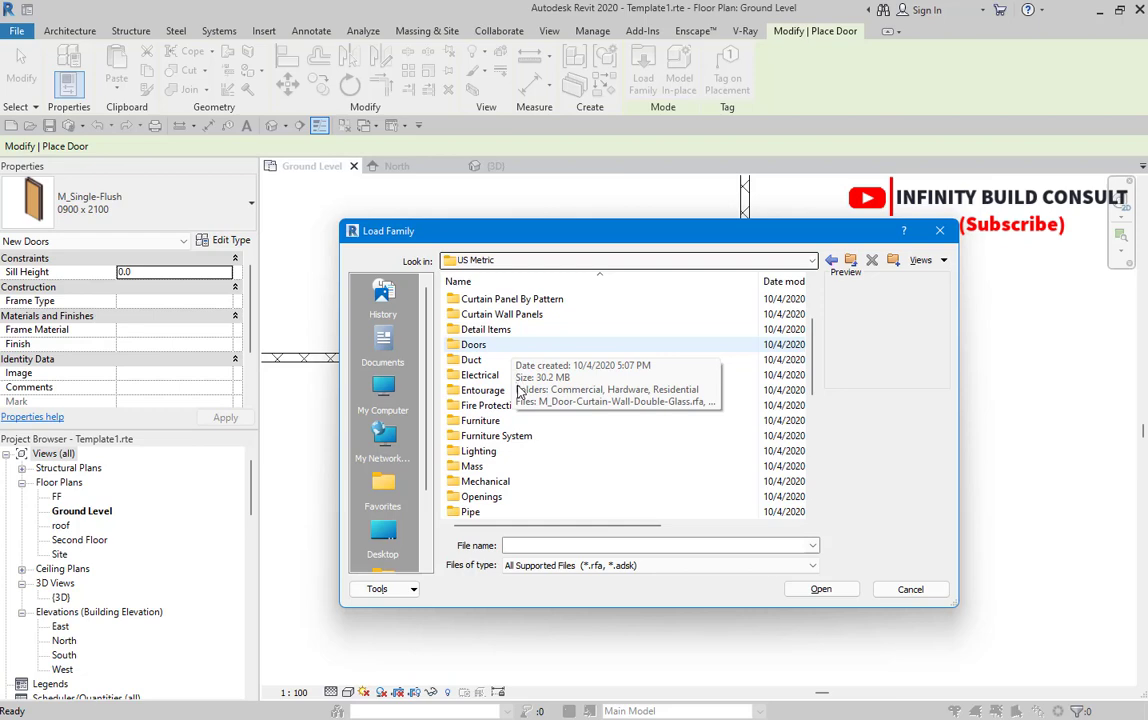
scroll(519, 392, down, 3)
scroll(530, 460, up, 5)
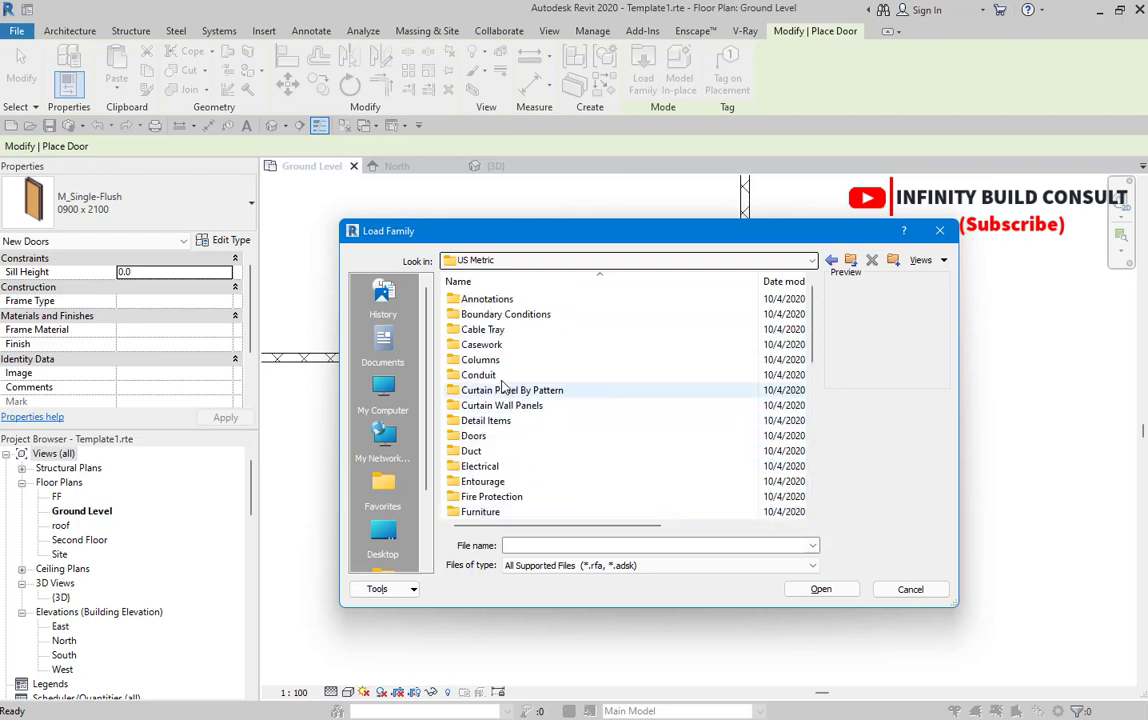
double_click(473, 436)
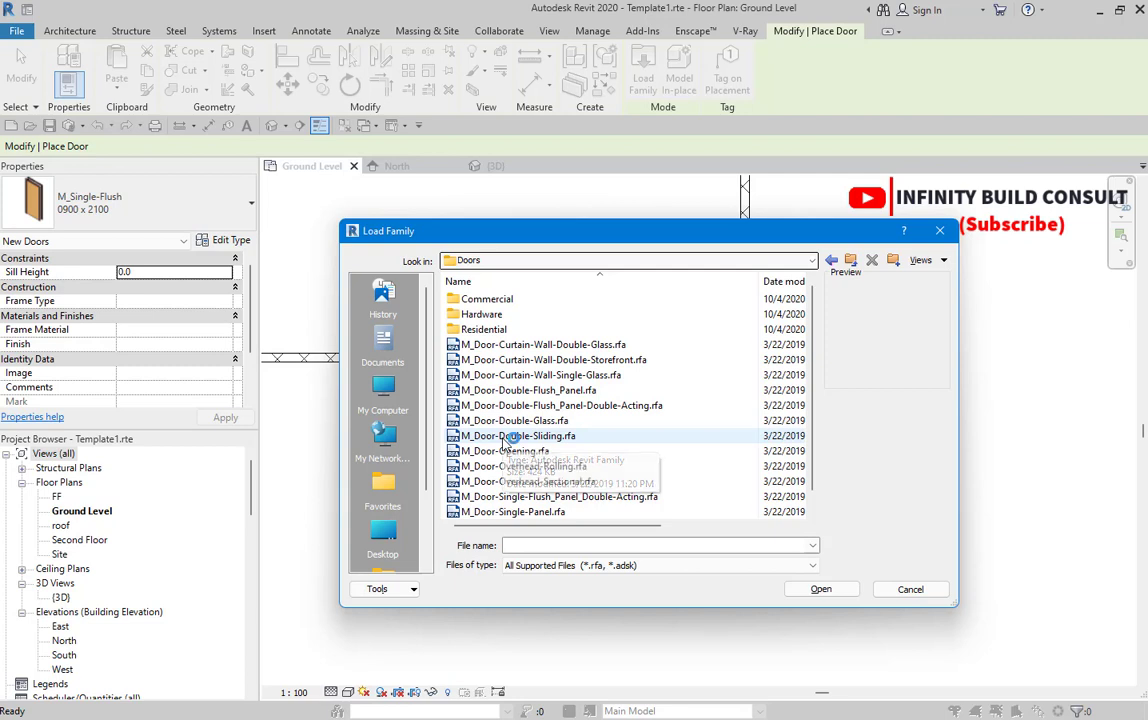
Open the Residential door folder and preview the half-arch glass single-entry exterior door and the three-panel vertical single interior door
scroll(509, 404, down, 1)
scroll(535, 497, up, 1)
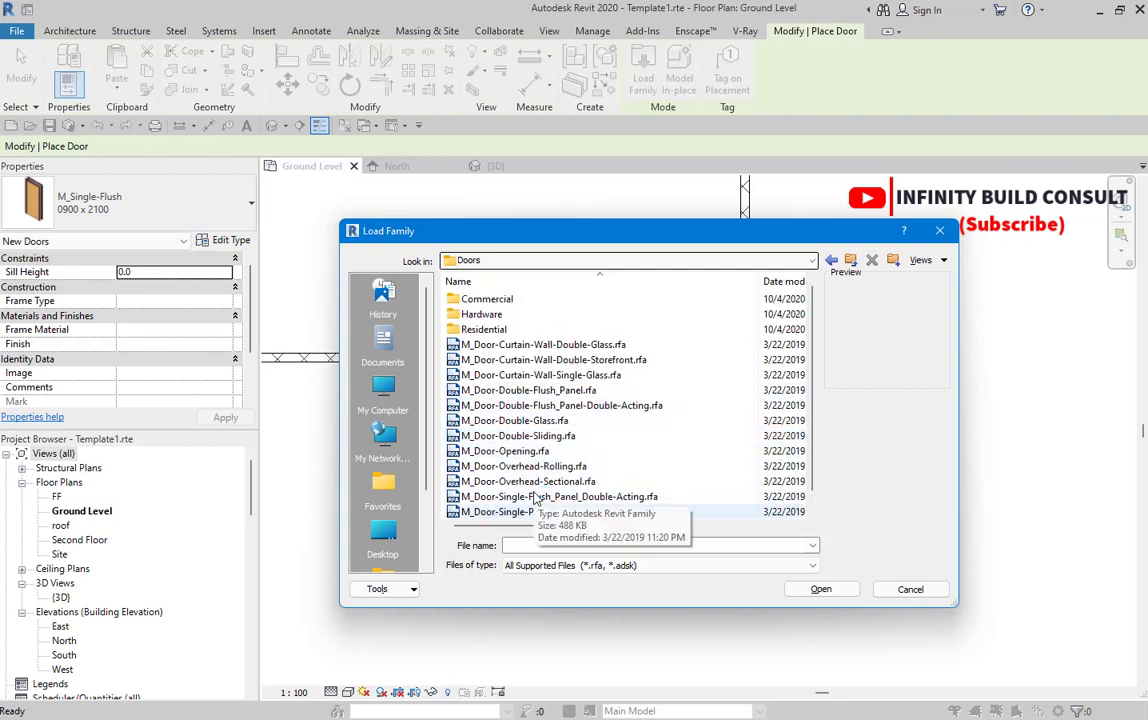
double_click(484, 329)
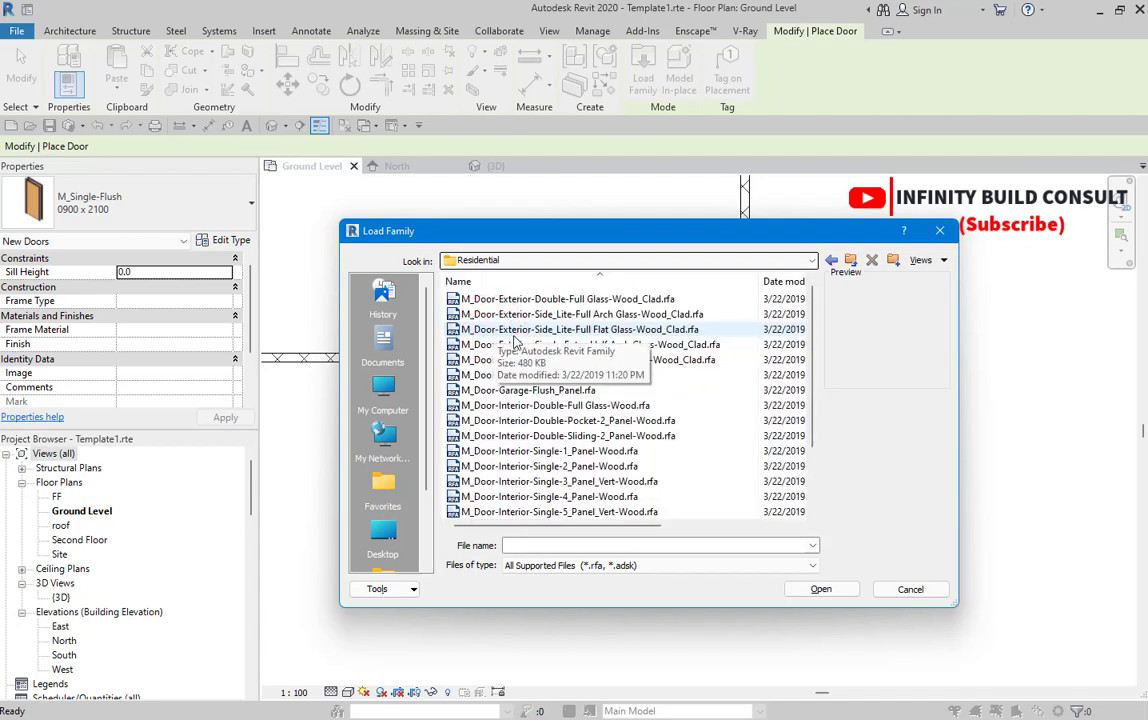
click(500, 344)
scroll(521, 380, down, 2)
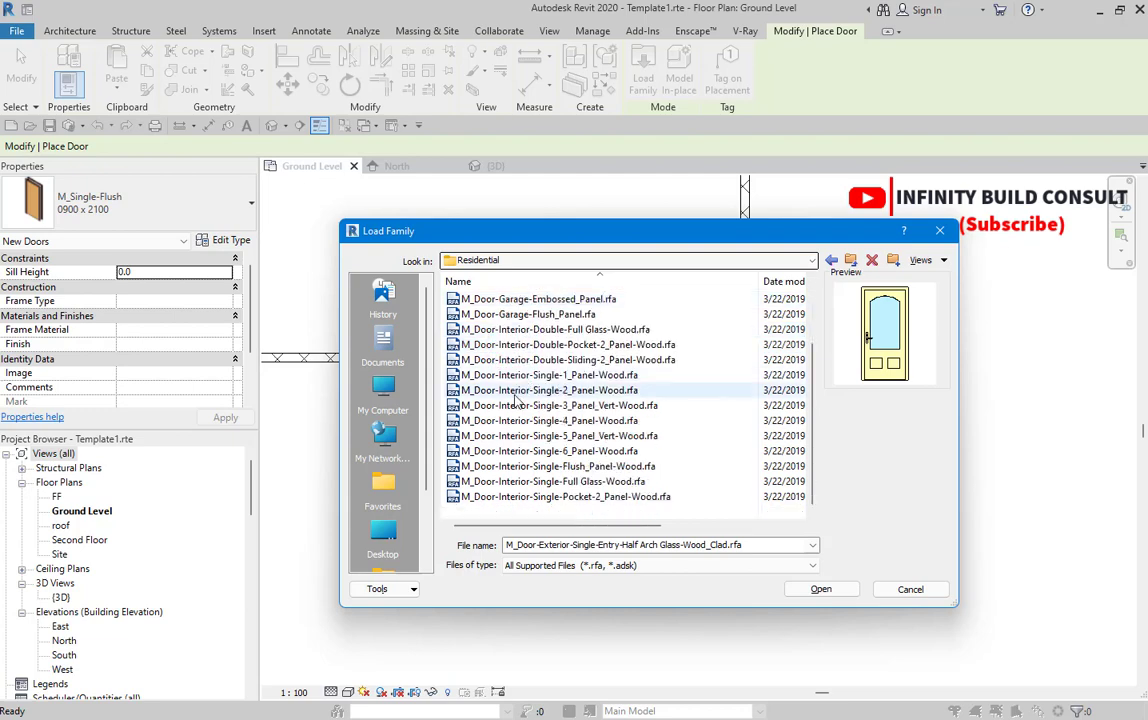
click(517, 405)
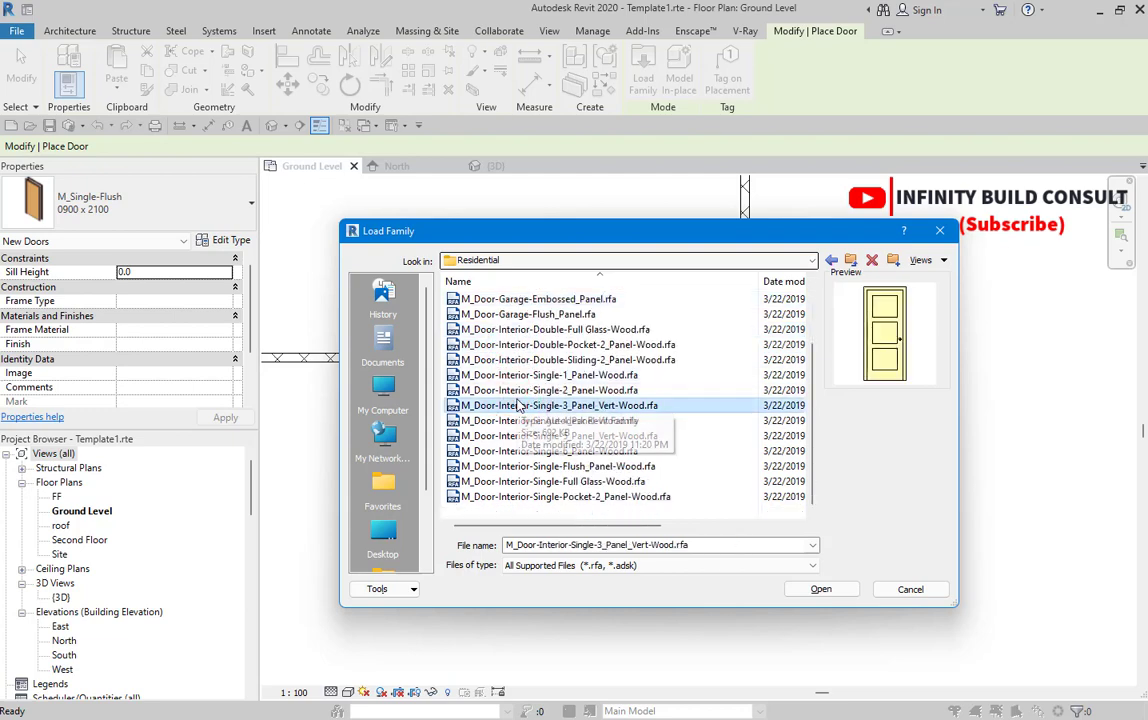
Select all door families in the Residential folder and open them for loading
key(ctrl+a)
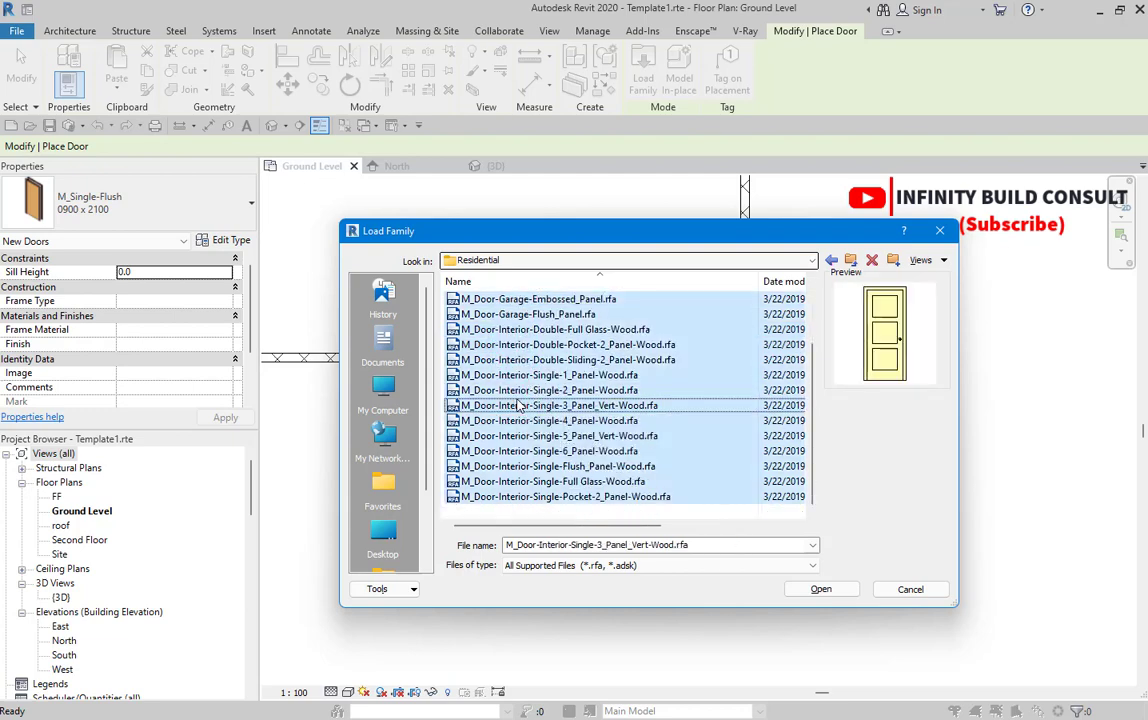
scroll(520, 408, up, 2)
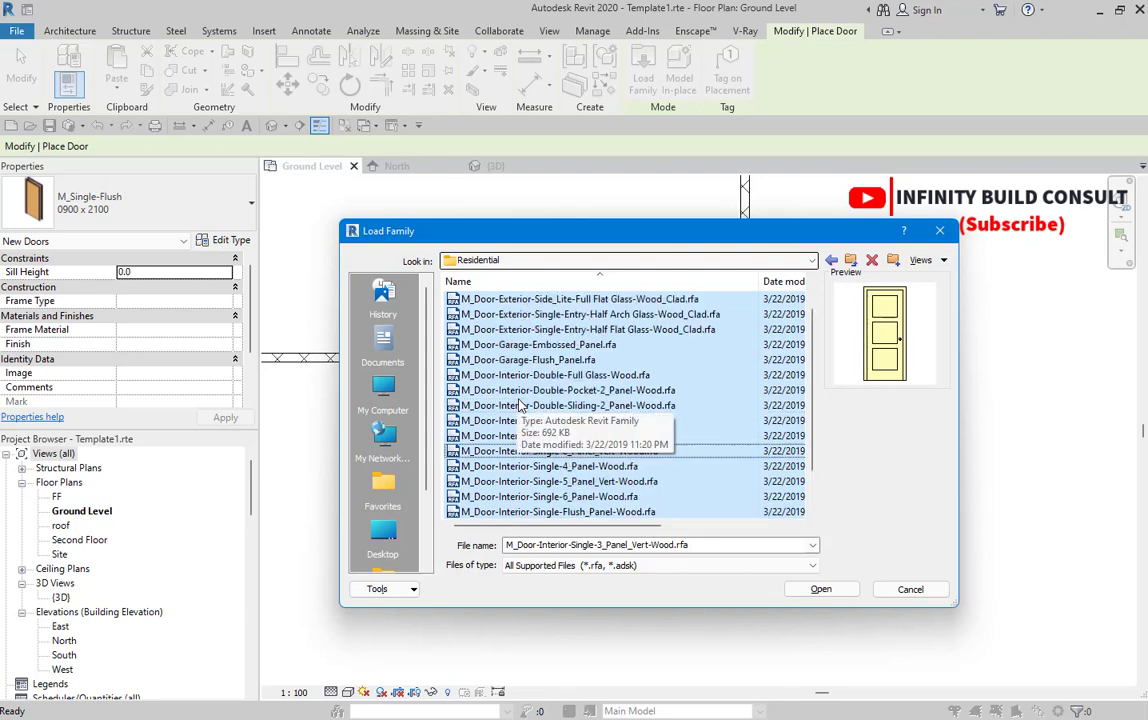
click(820, 589)
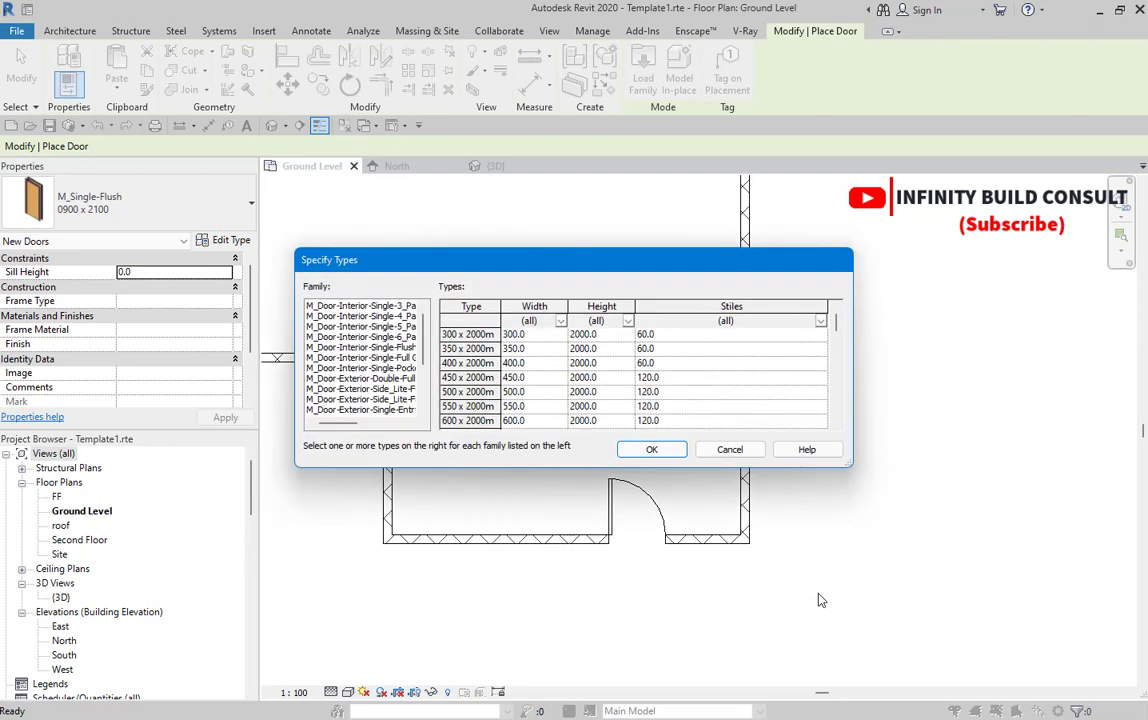
Choose the 900 x 2400mm type for the three-panel vertical interior door, load the families, and exit the Door tool
scroll(570, 385, down, 5)
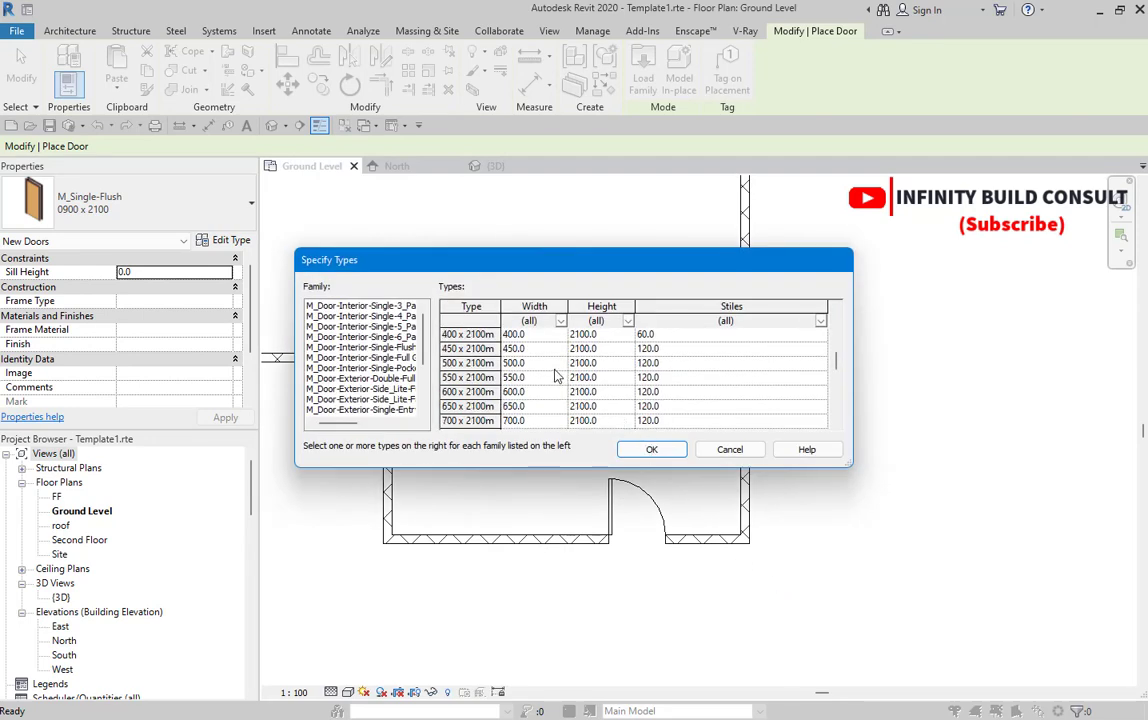
scroll(530, 365, down, 3)
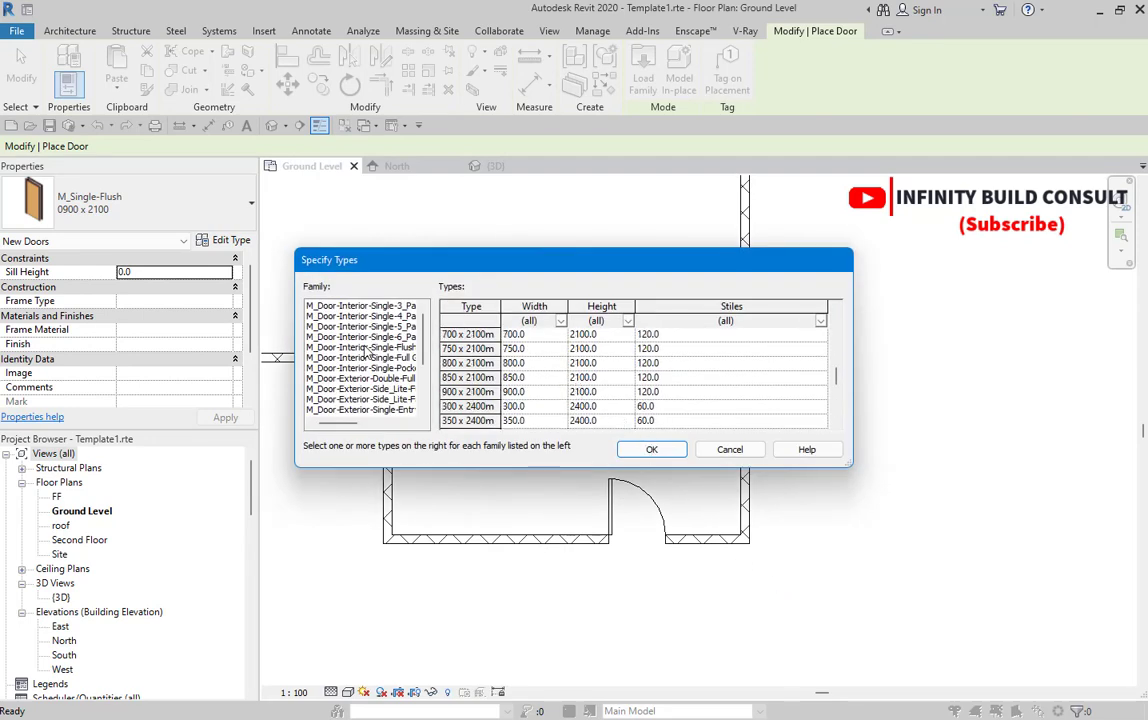
scroll(480, 360, up, 3)
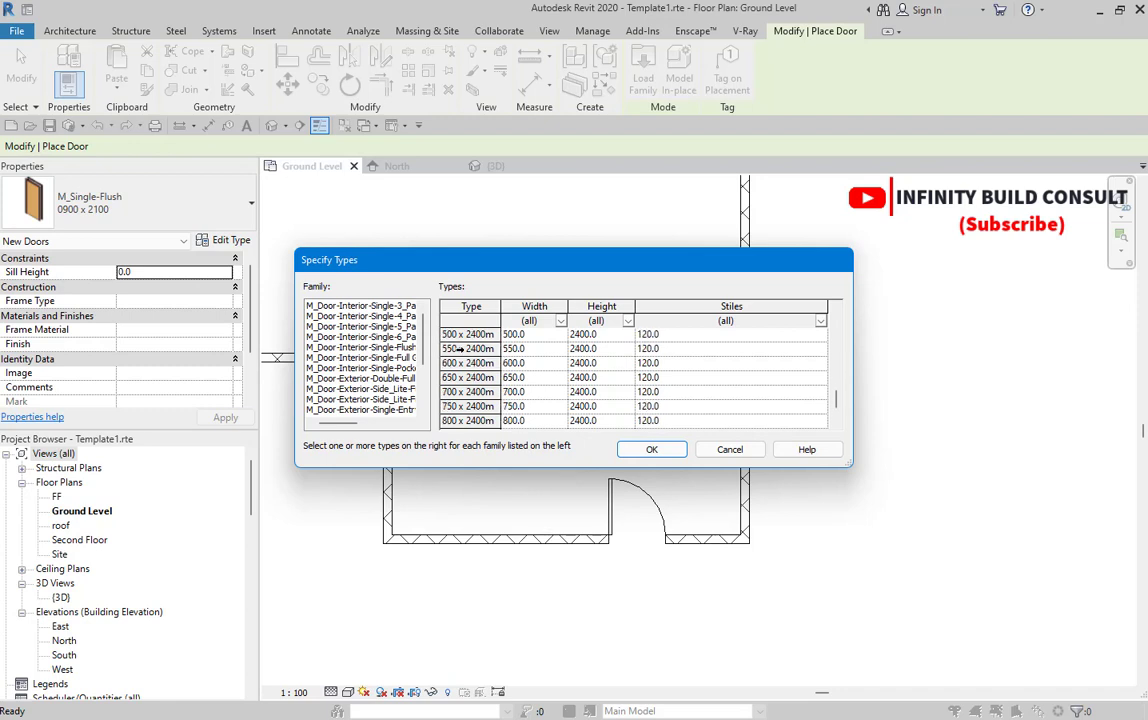
click(458, 348)
scroll(465, 360, down, 3)
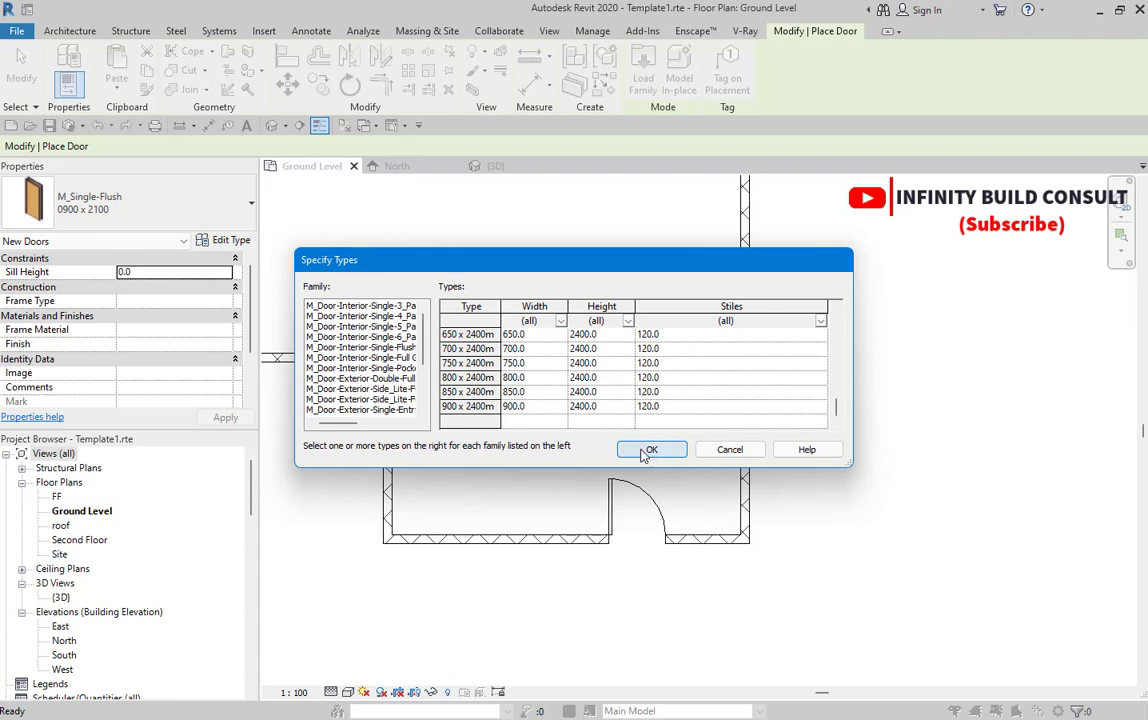
click(470, 406)
click(640, 449)
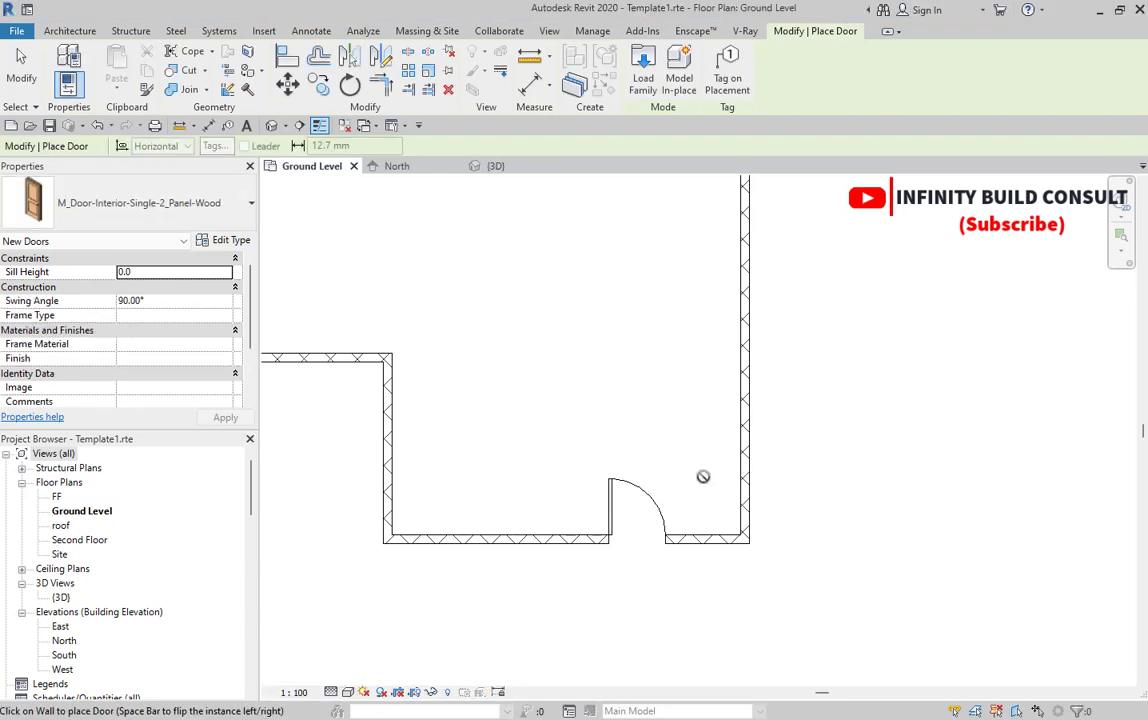
scroll(699, 477, down, 5)
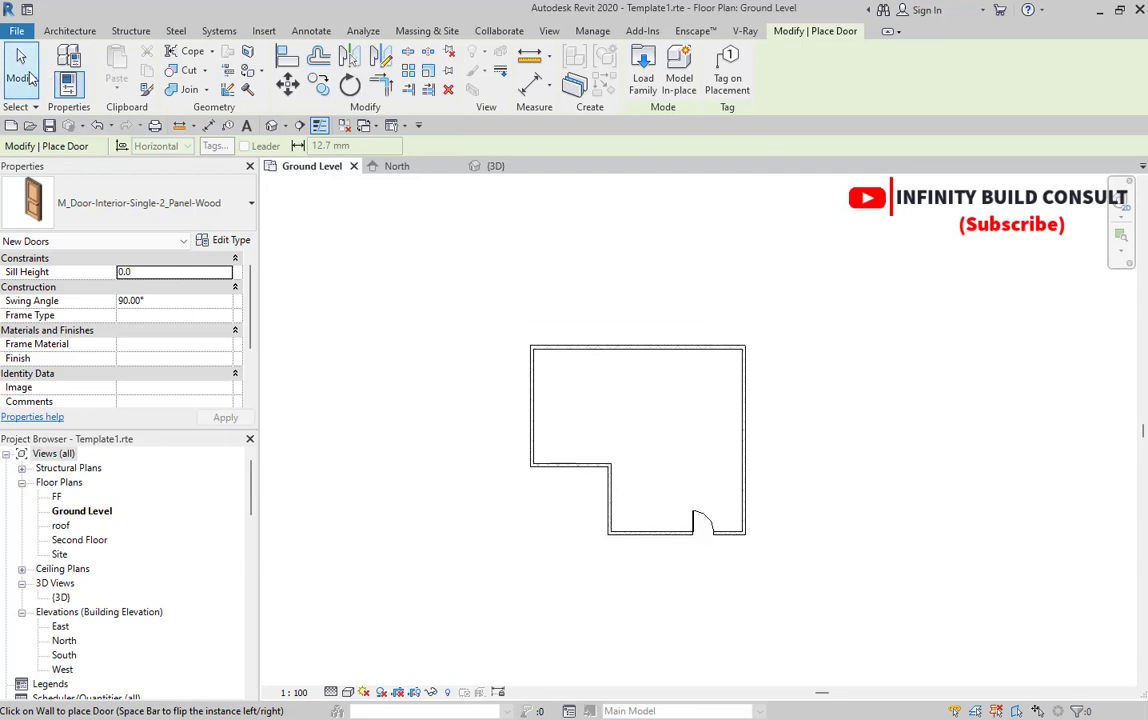
scroll(546, 472, down, 2)
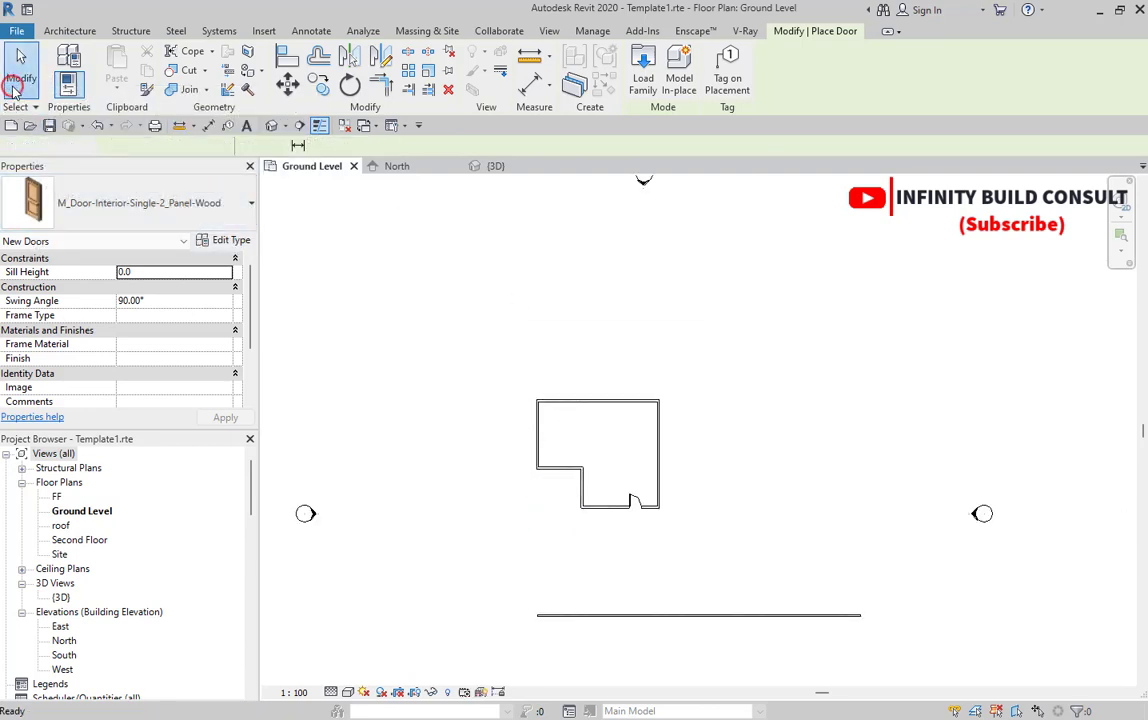
click(20, 76)
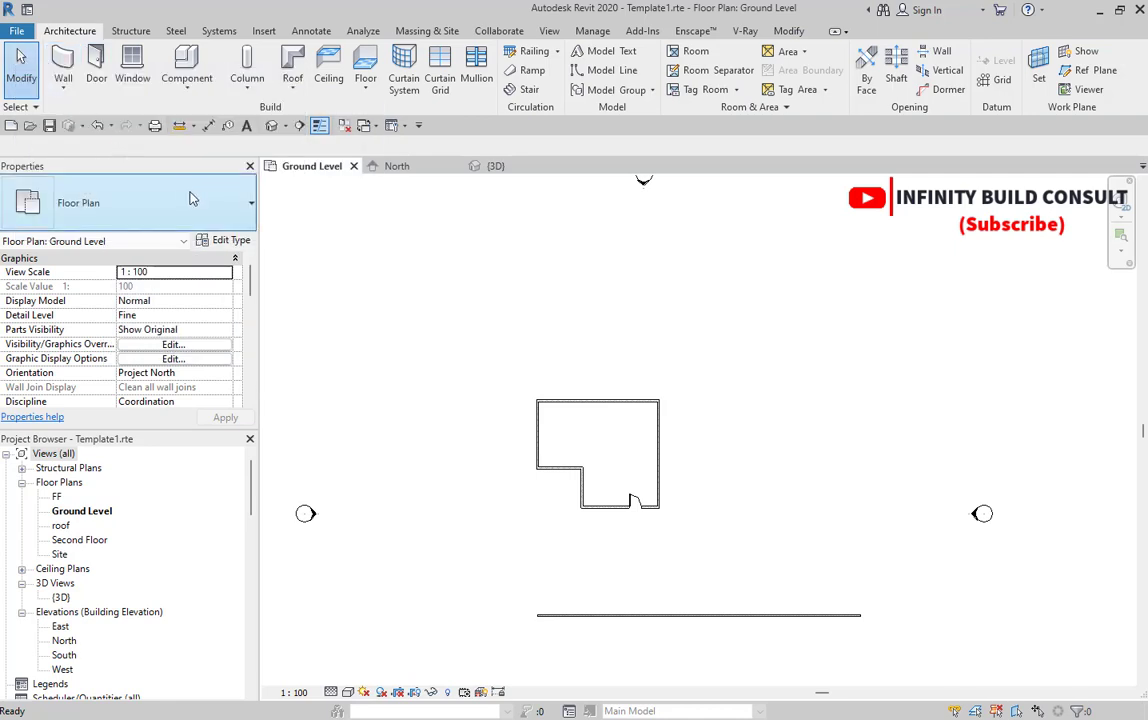
Restart the Door tool, browse the loaded door types, and choose M_Door-Interior-Single-5_Panel_Vert-Wood
click(97, 66)
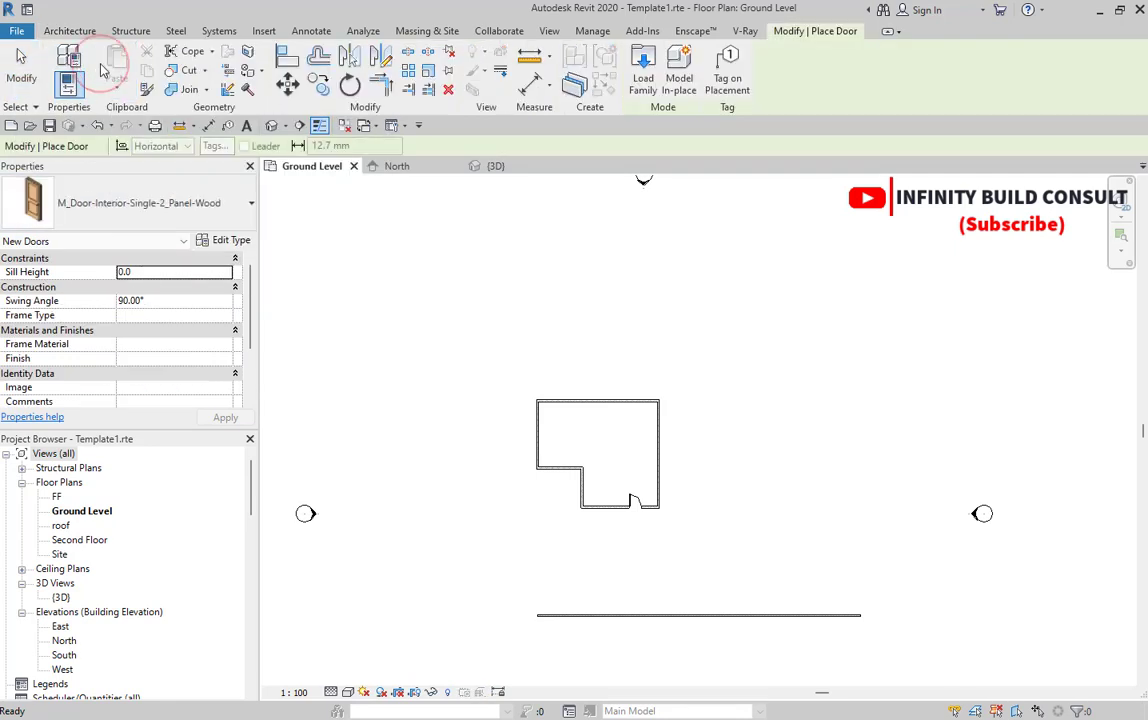
click(166, 198)
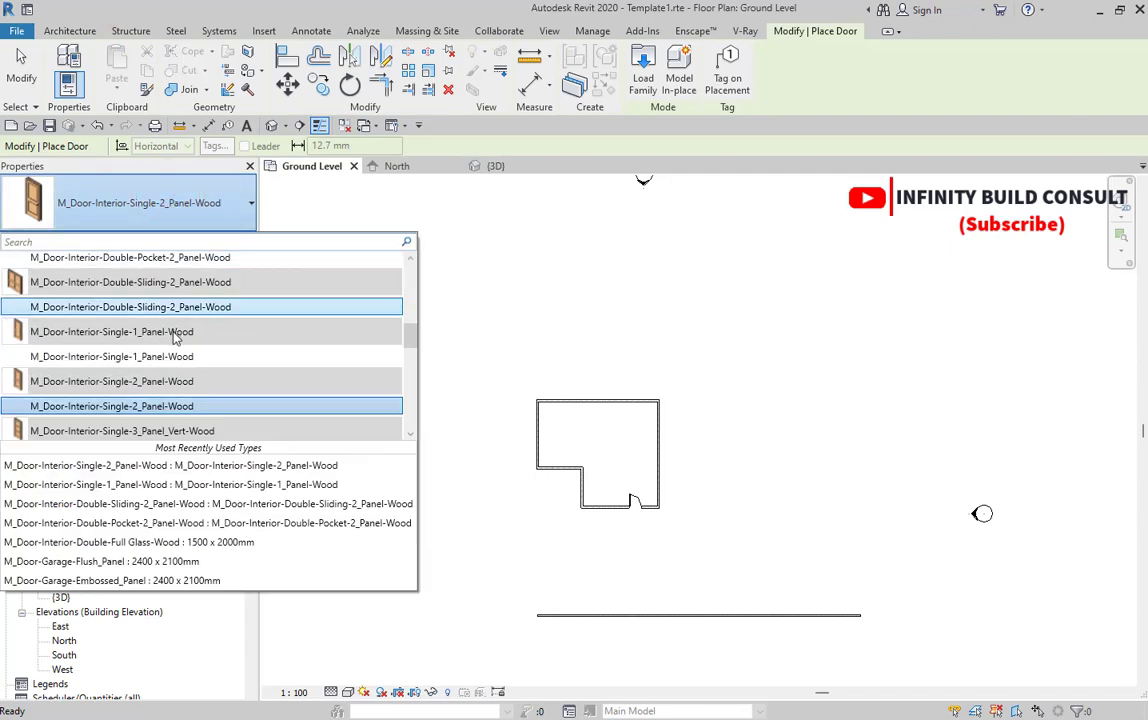
scroll(191, 378, down, 10)
scroll(191, 378, up, 10)
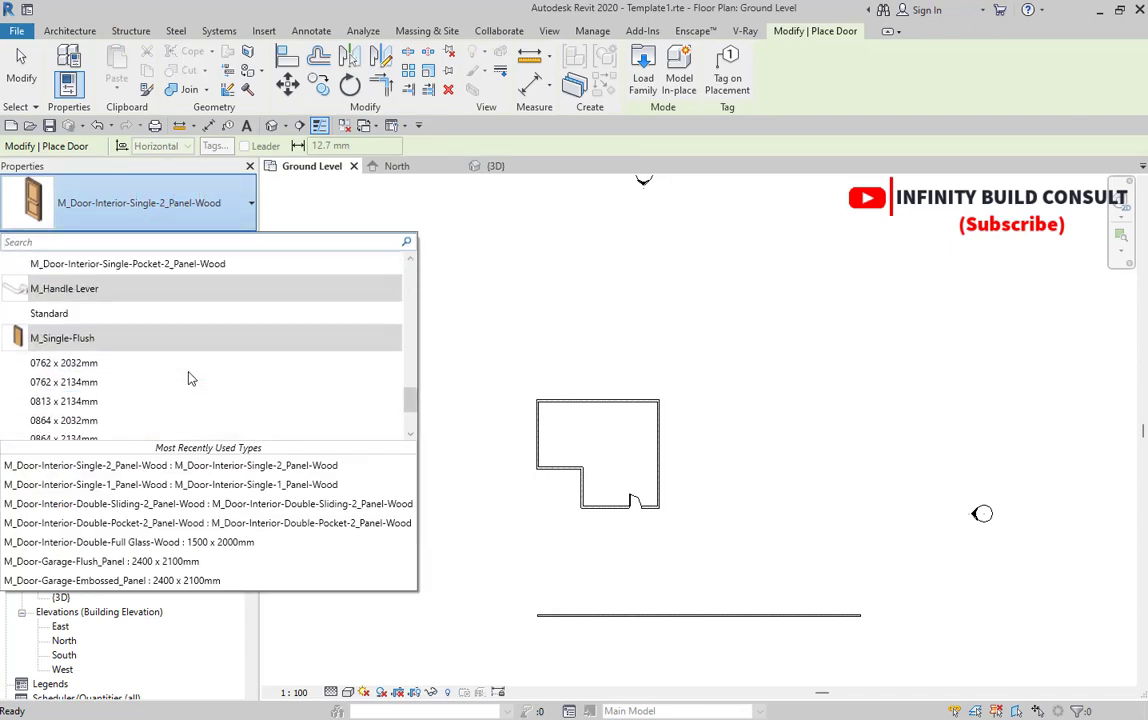
scroll(191, 378, up, 8)
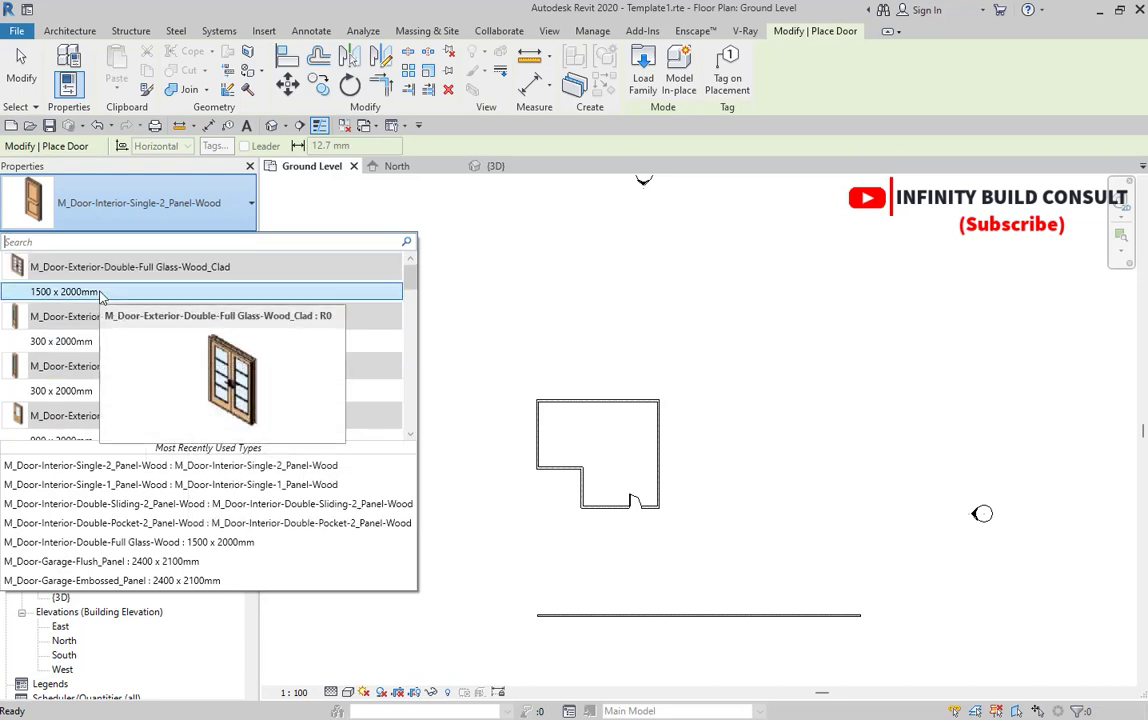
scroll(115, 354, down, 2)
scroll(115, 354, down, 3)
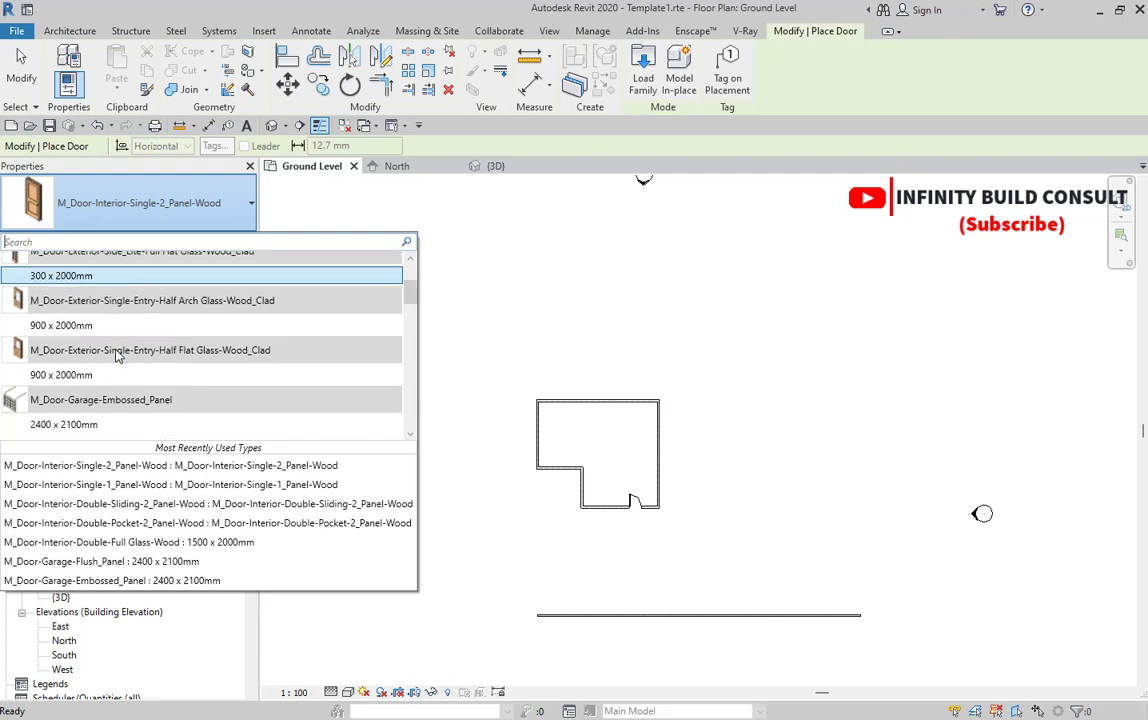
scroll(115, 354, down, 1)
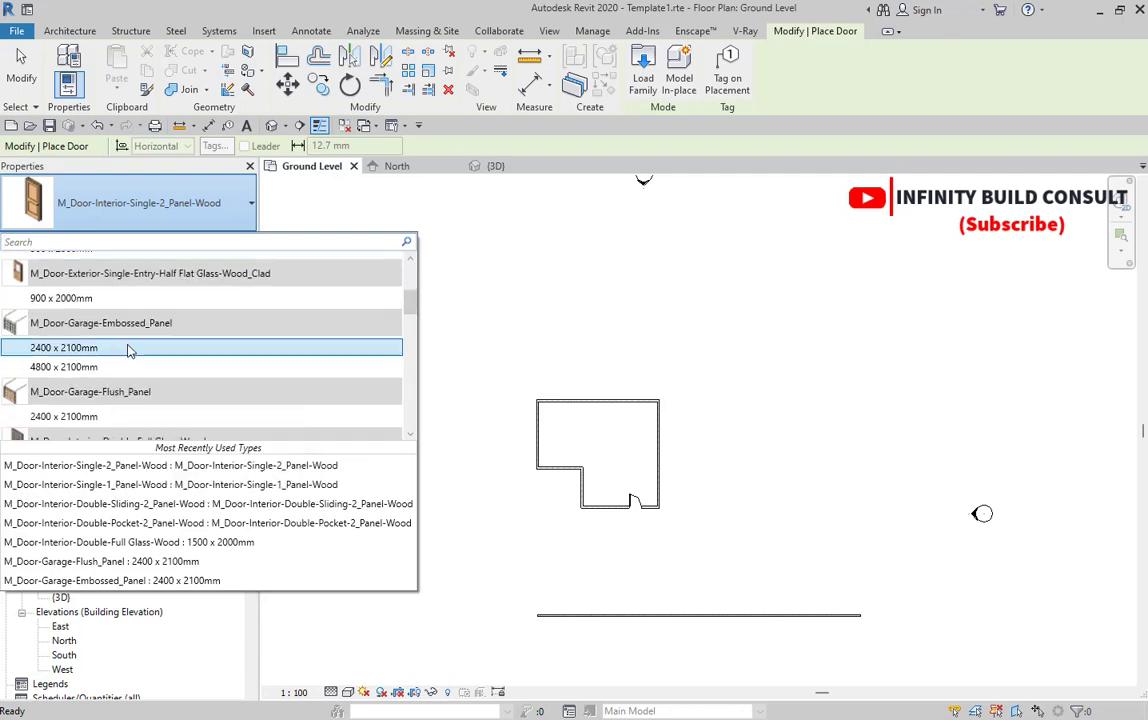
scroll(120, 346, down, 1)
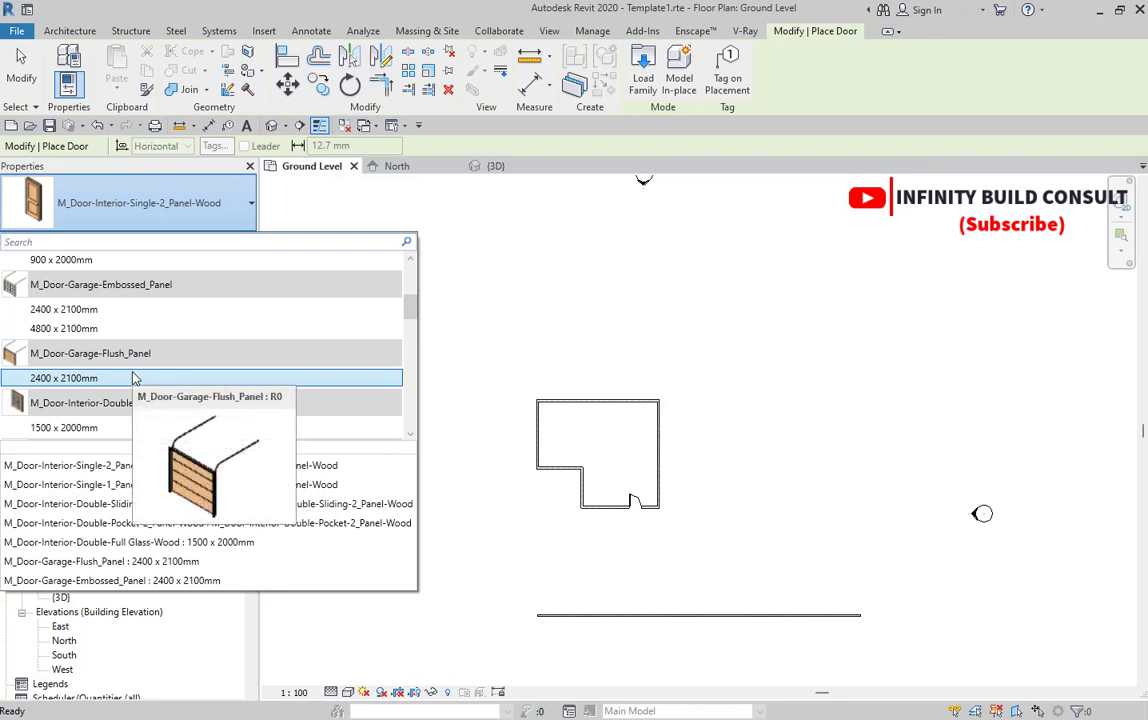
scroll(138, 385, down, 1)
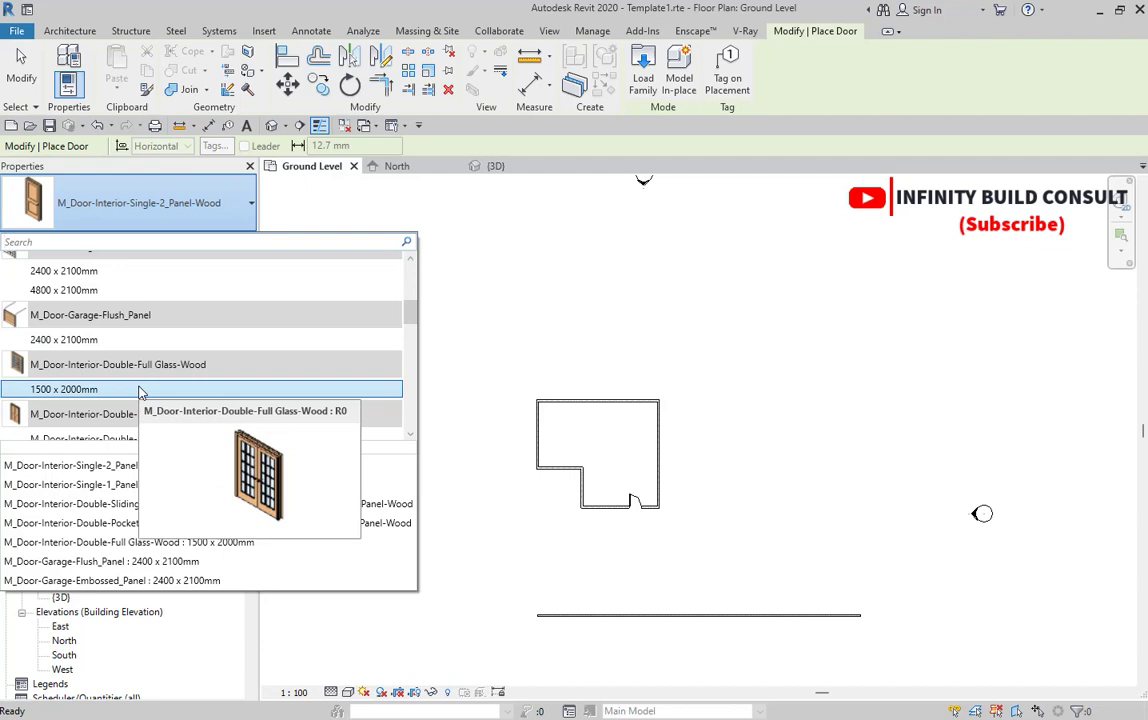
scroll(140, 392, down, 1)
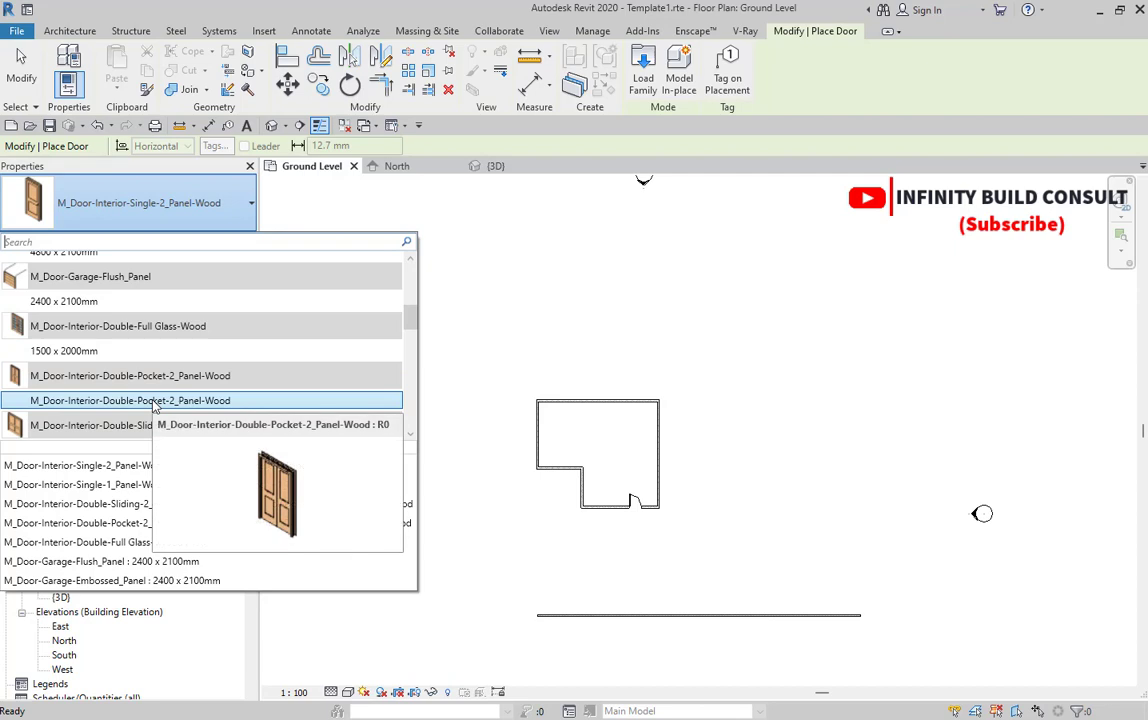
scroll(155, 405, down, 1)
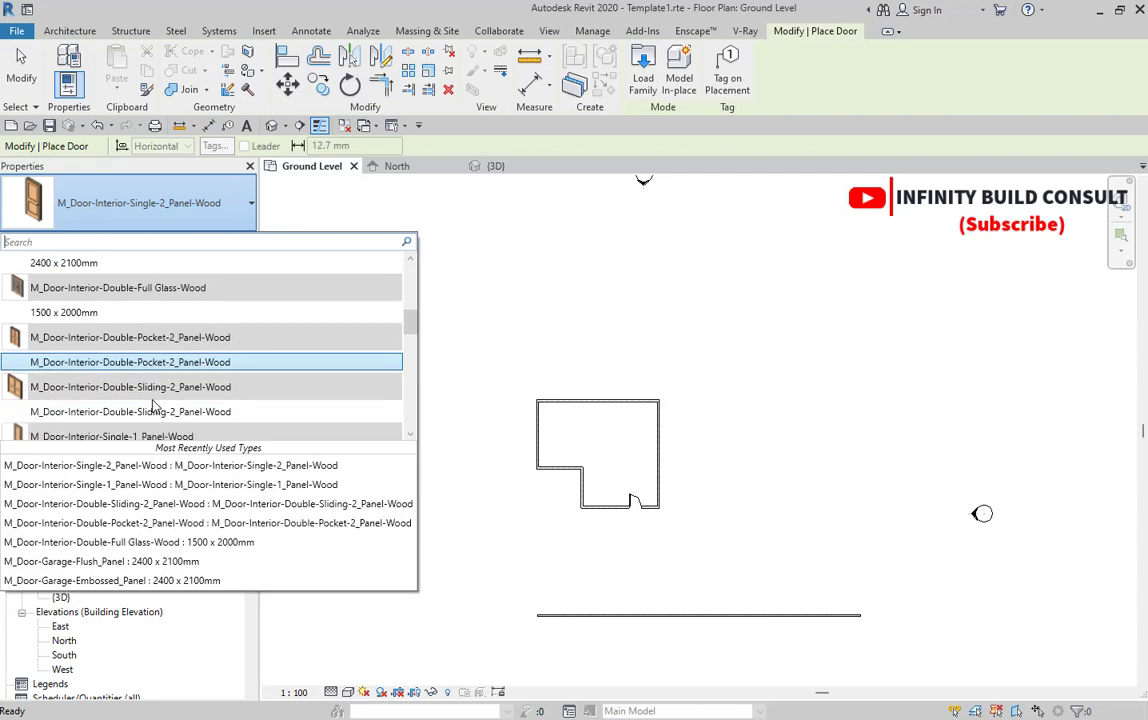
scroll(155, 398, down, 6)
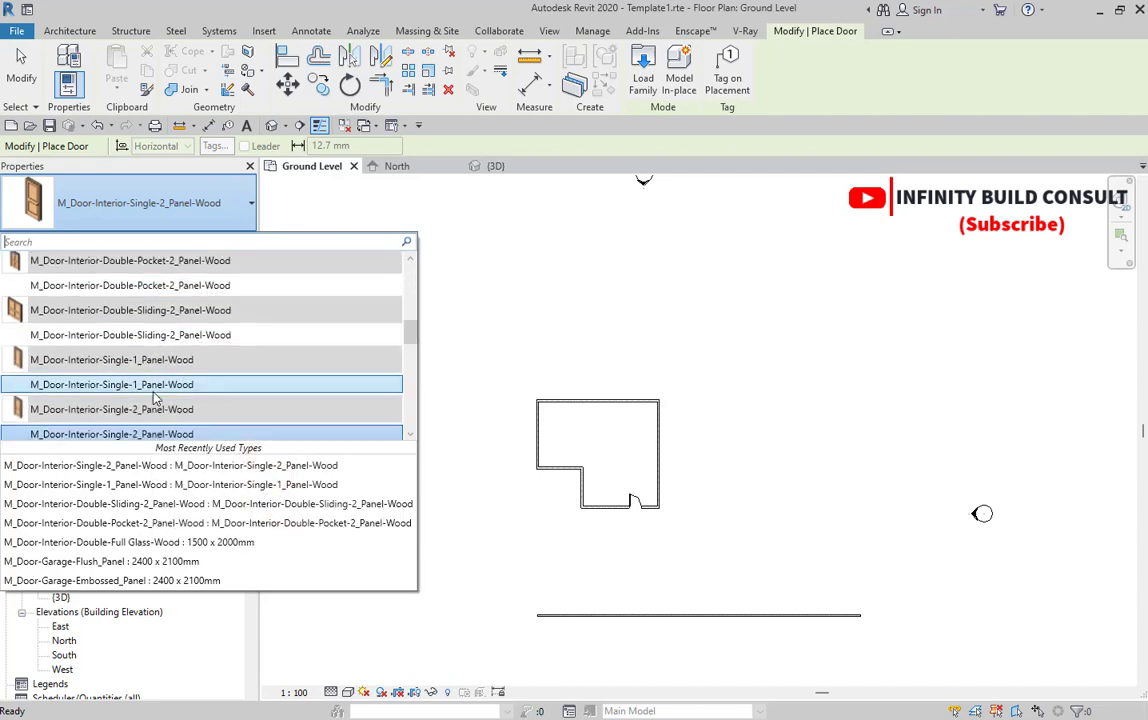
scroll(155, 398, down, 1)
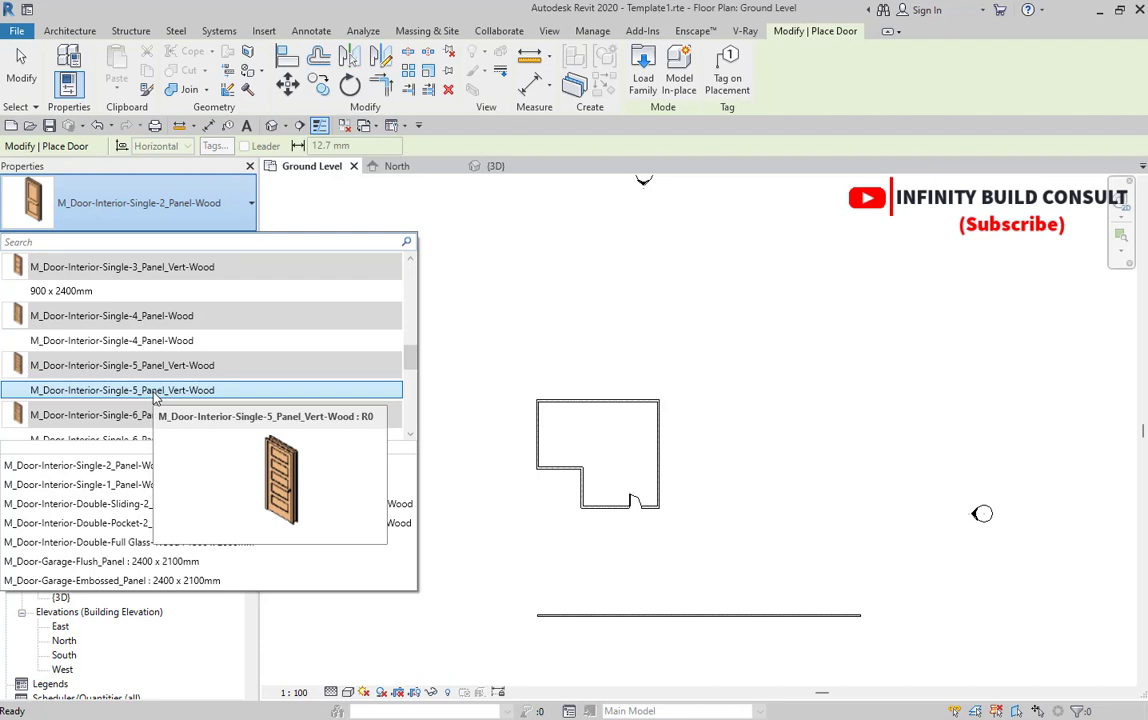
click(155, 396)
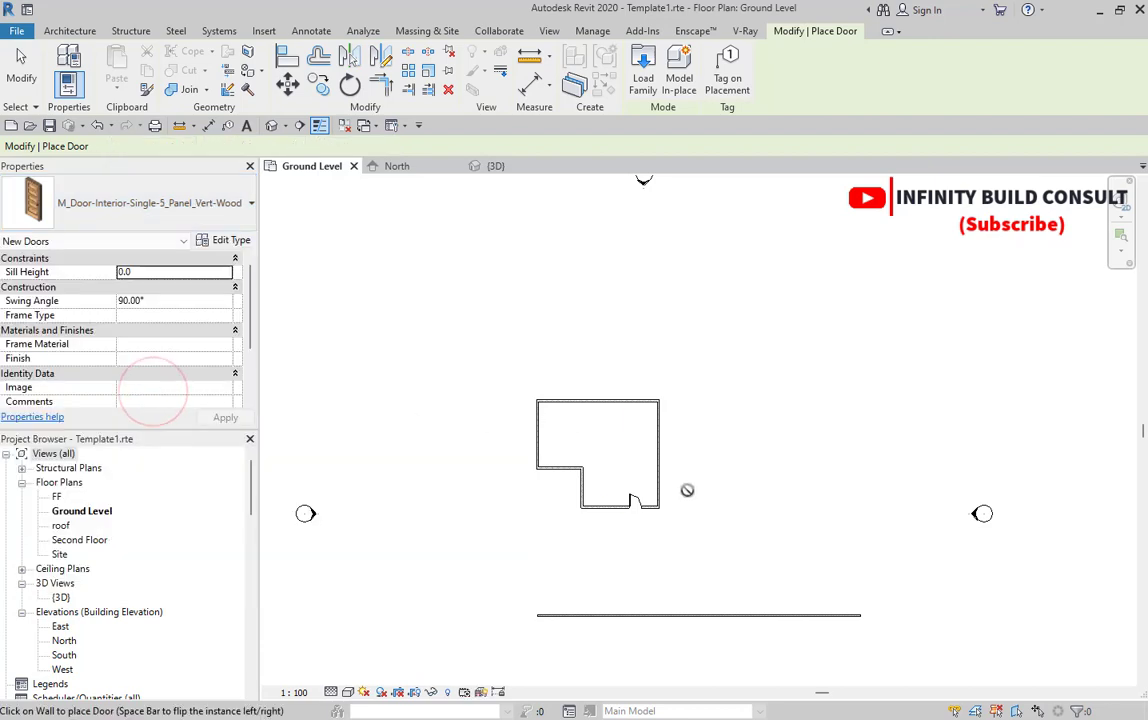
Place the five-panel door in the lower wall, swinging inward, about 600 mm left of the existing door, and finish placing doors
scroll(687, 489, up, 5)
scroll(521, 517, up, 3)
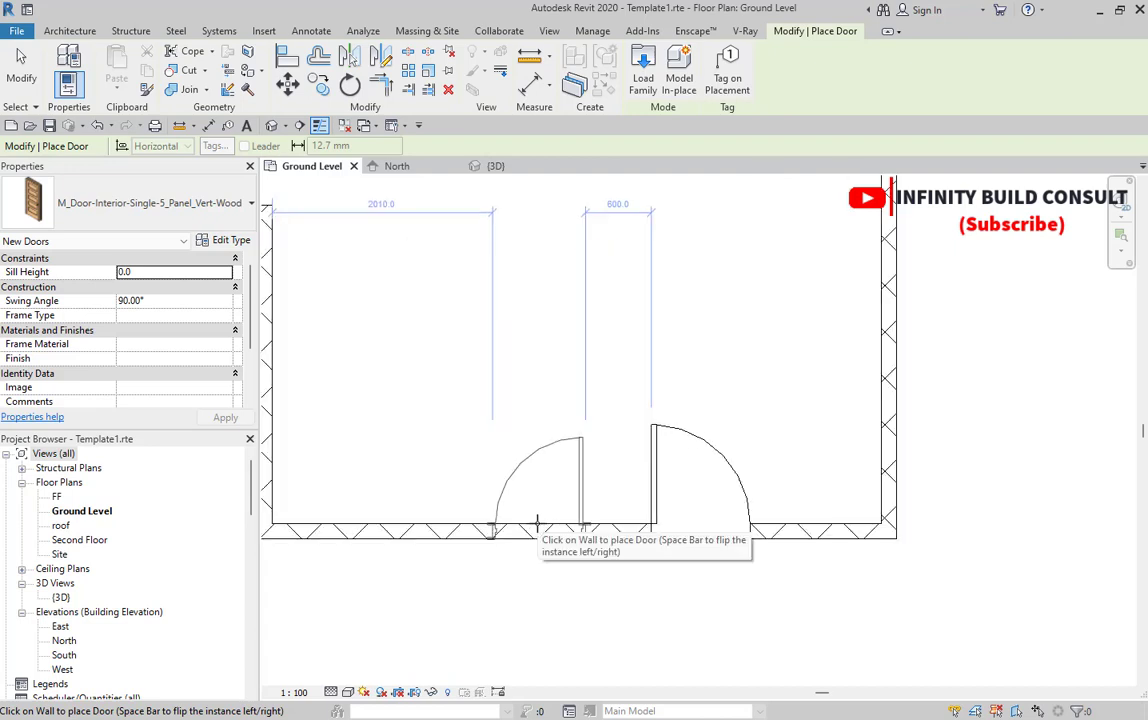
click(537, 521)
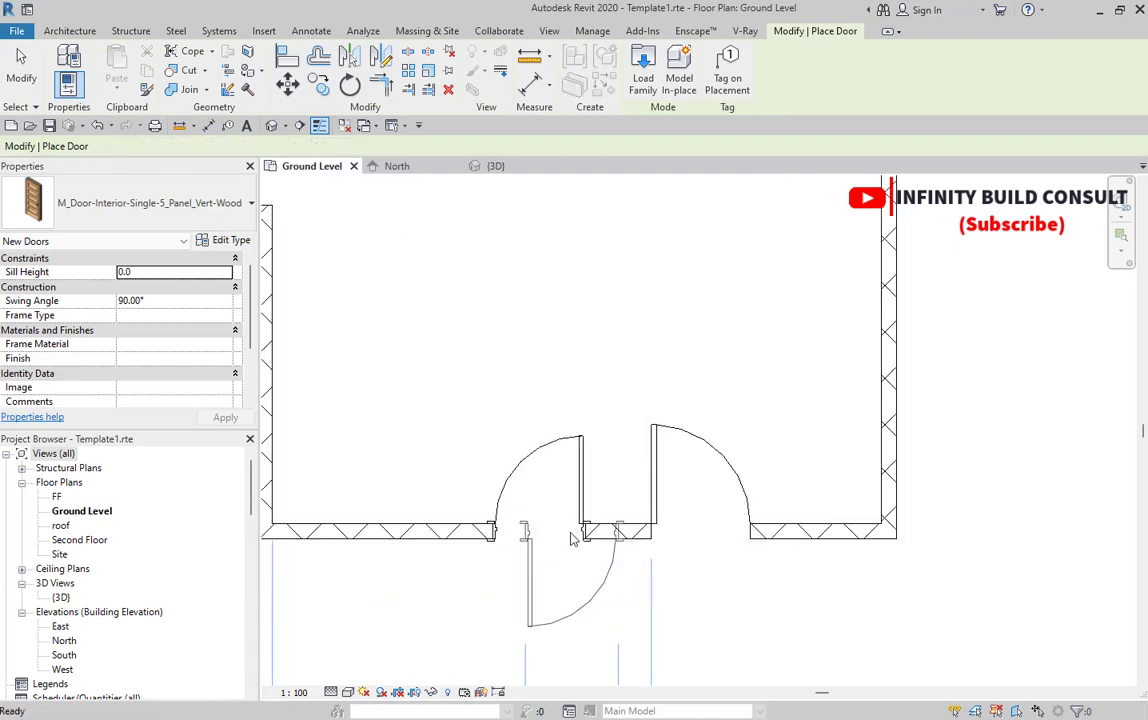
key(Escape)
key(Escape)
scroll(572, 540, down, 2)
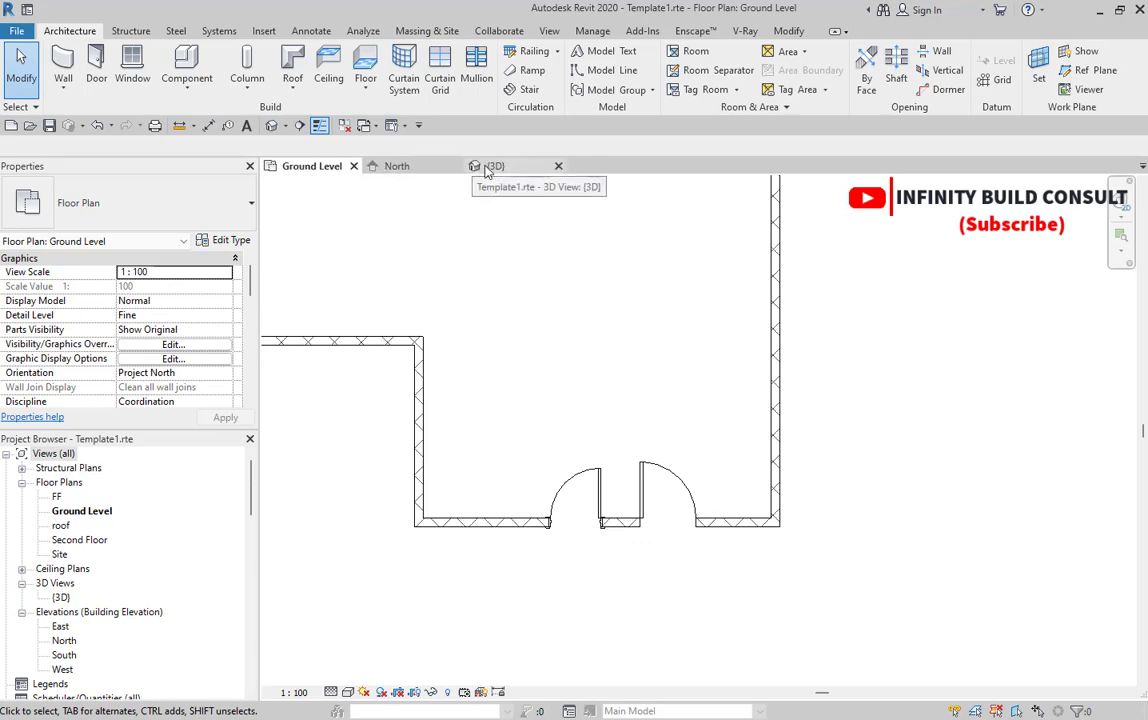
Examine the five-panel door beside the flush door in the 3D view from different angles
click(490, 166)
scroll(545, 380, down, 3)
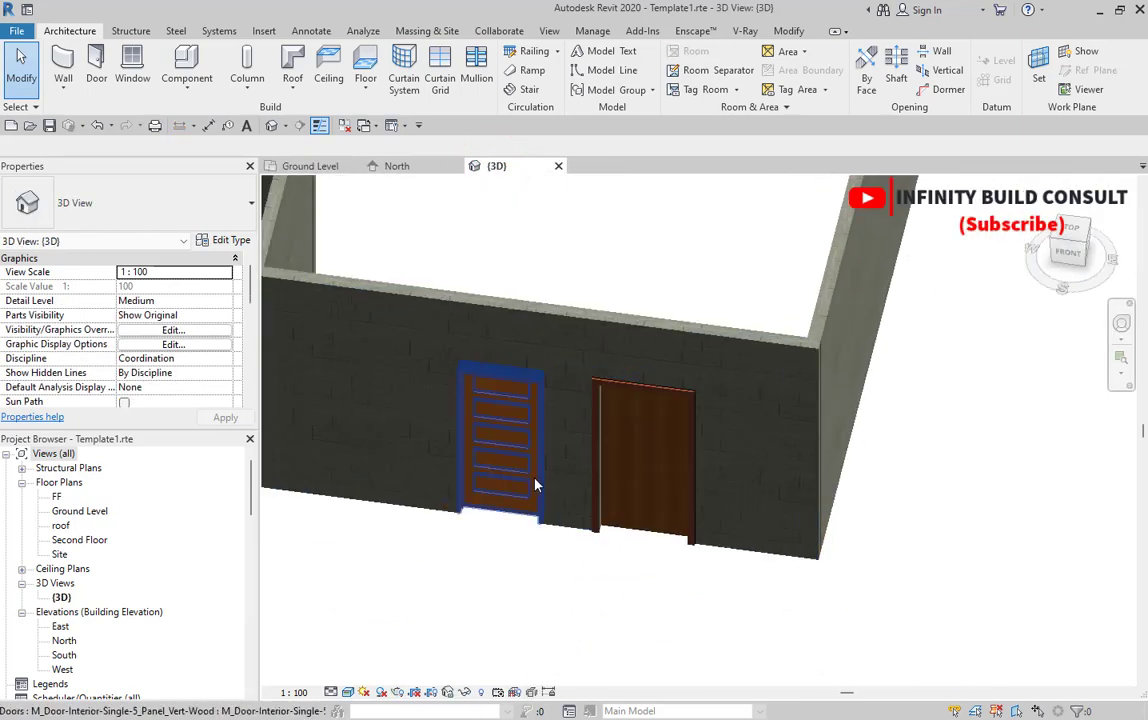
shift+middle_drag(551, 484, 676, 432)
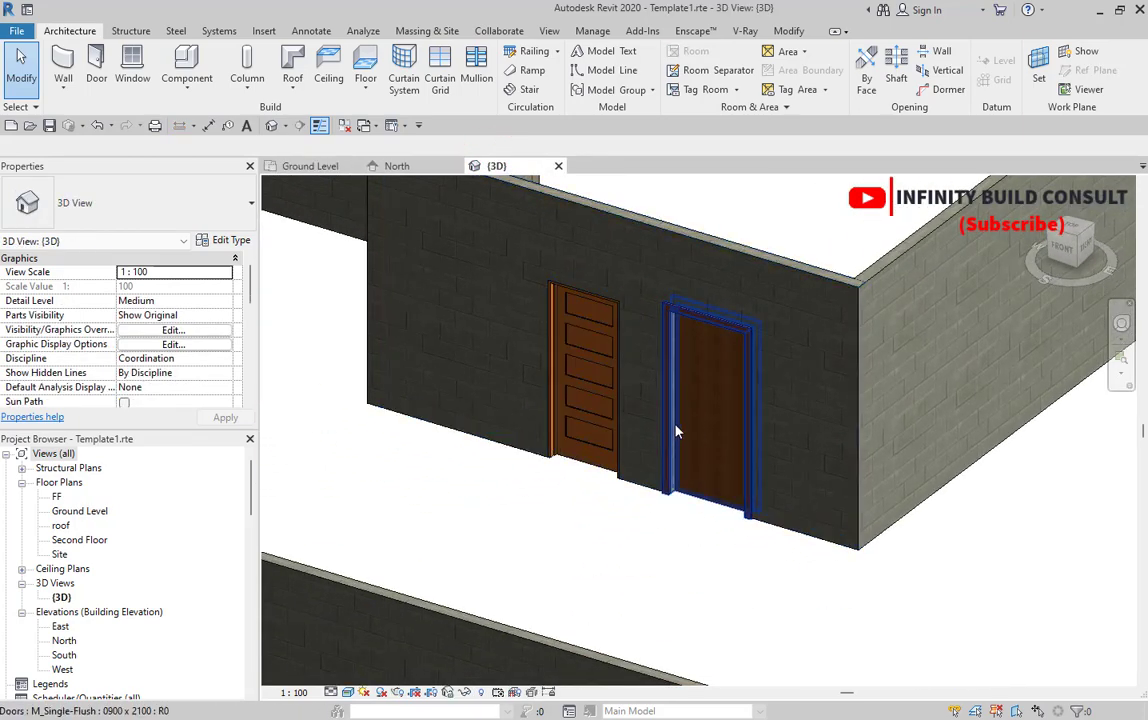
scroll(690, 440, up, 3)
scroll(730, 460, down, 3)
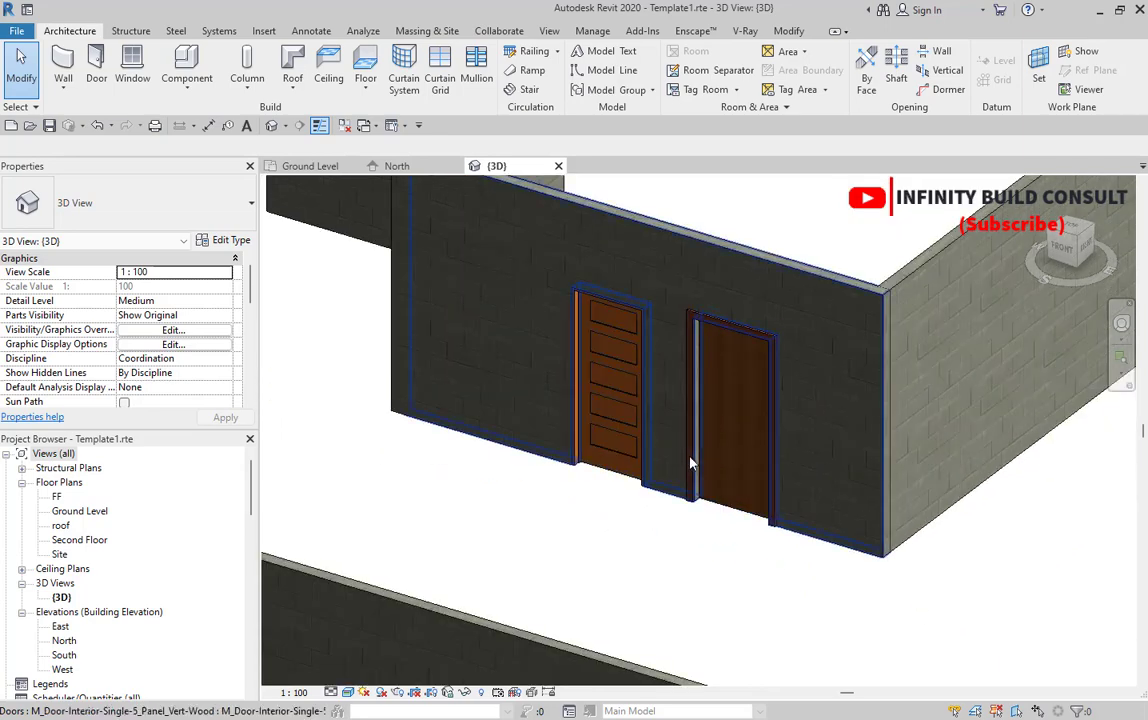
scroll(650, 390, up, 2)
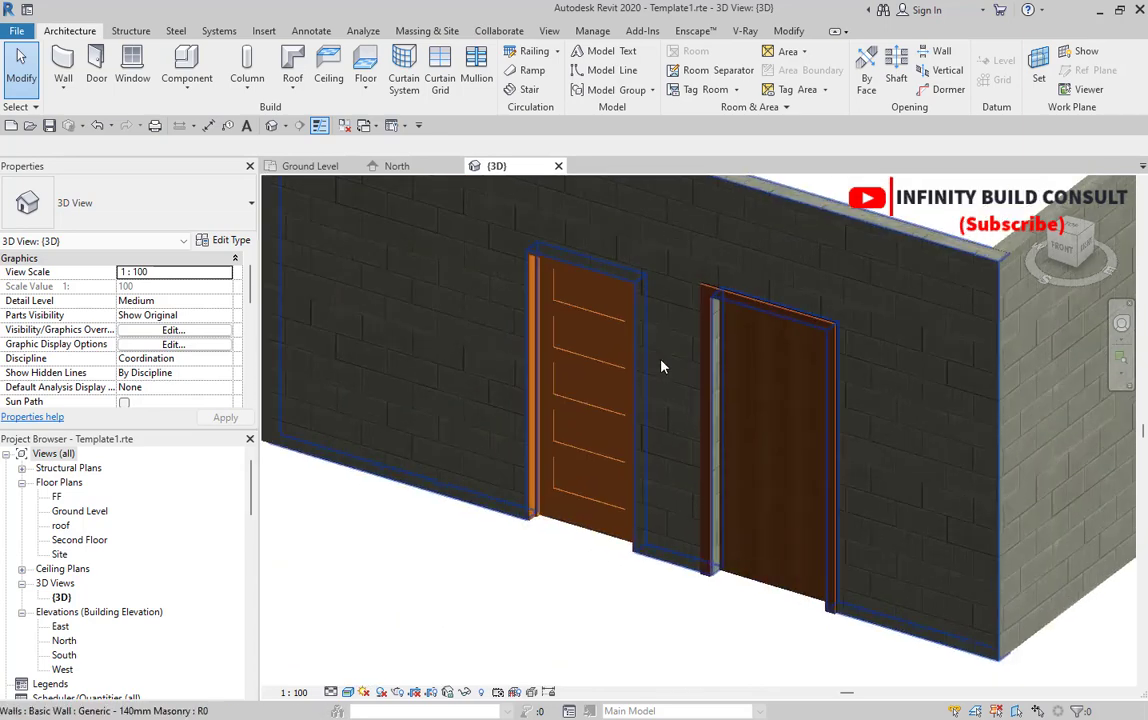
scroll(590, 465, down, 6)
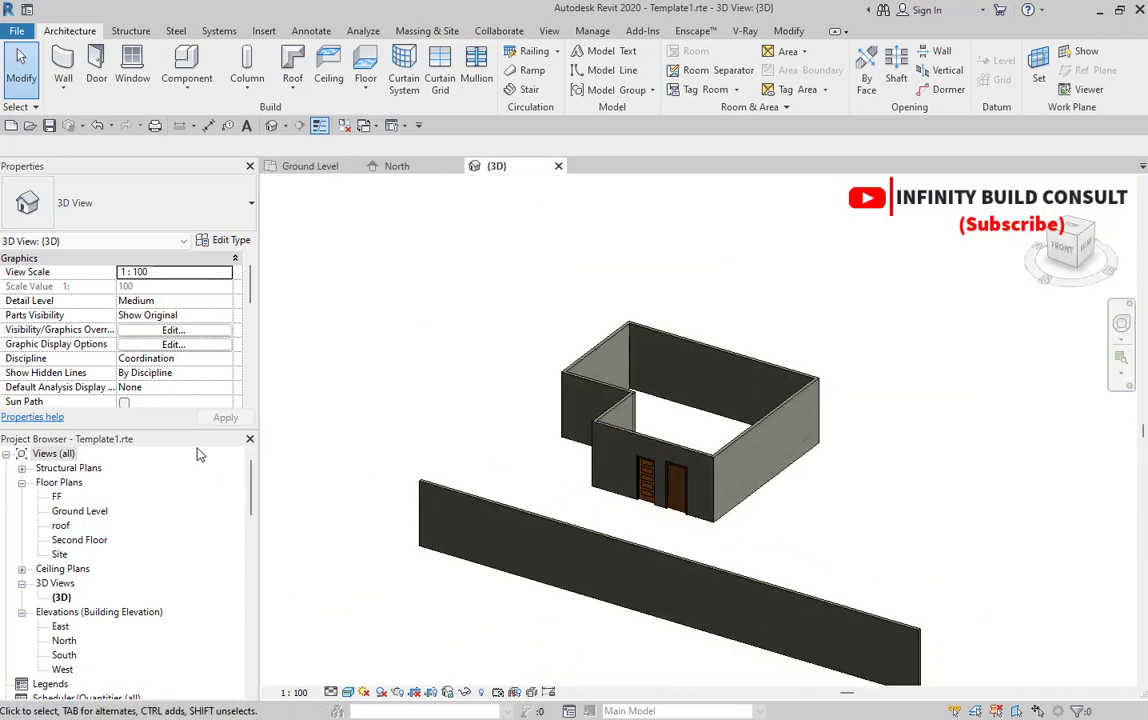
scroll(553, 469, up, 3)
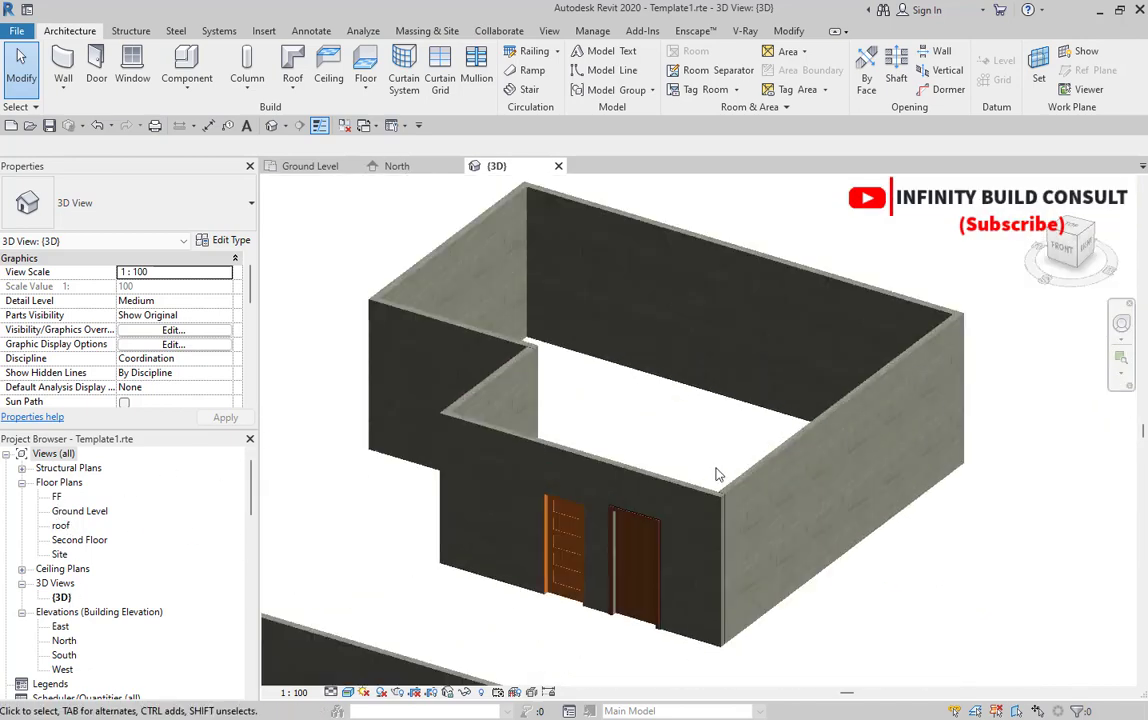
Delete the freestanding Generic - 140mm Masonry wall in front of the building
scroll(656, 546, down, 5)
click(595, 558)
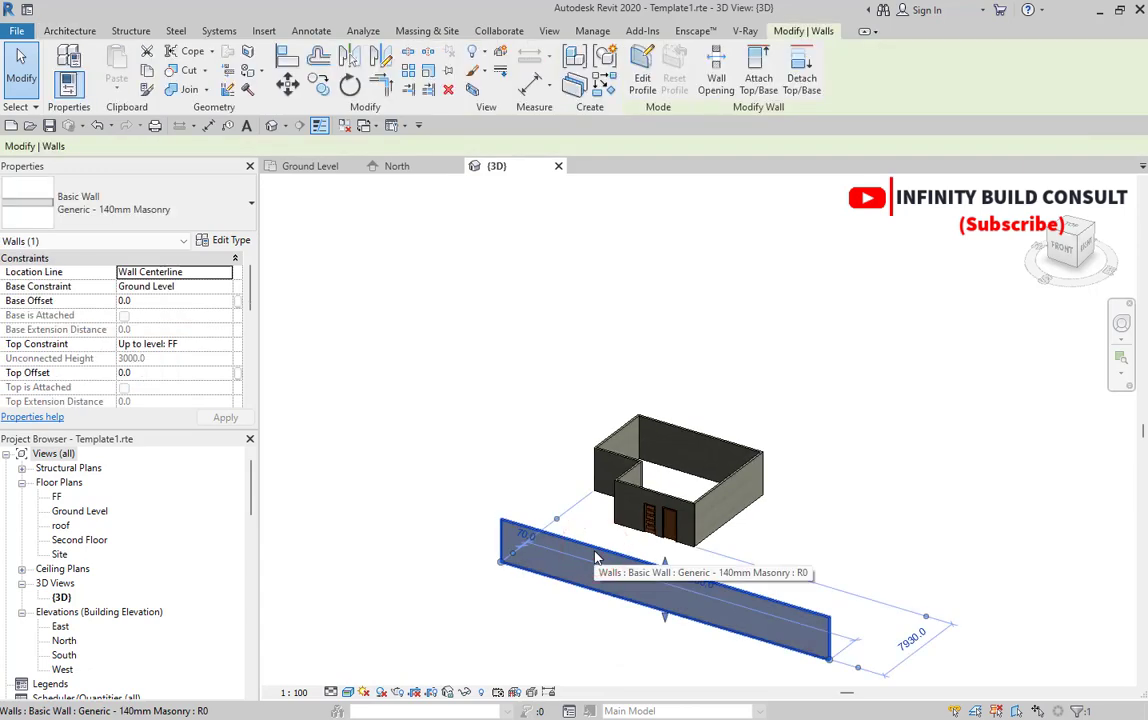
key(Delete)
scroll(600, 530, up, 5)
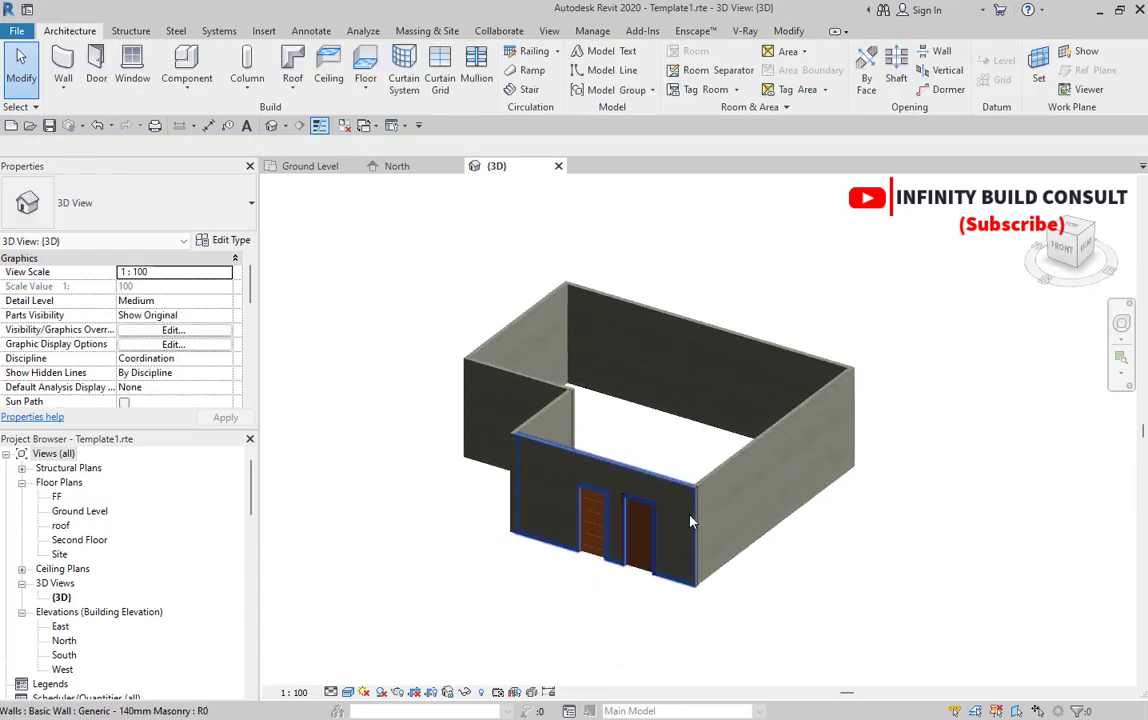
Examine the building and its two doors in the 3D view from the front, side and back
scroll(808, 519, down, 3)
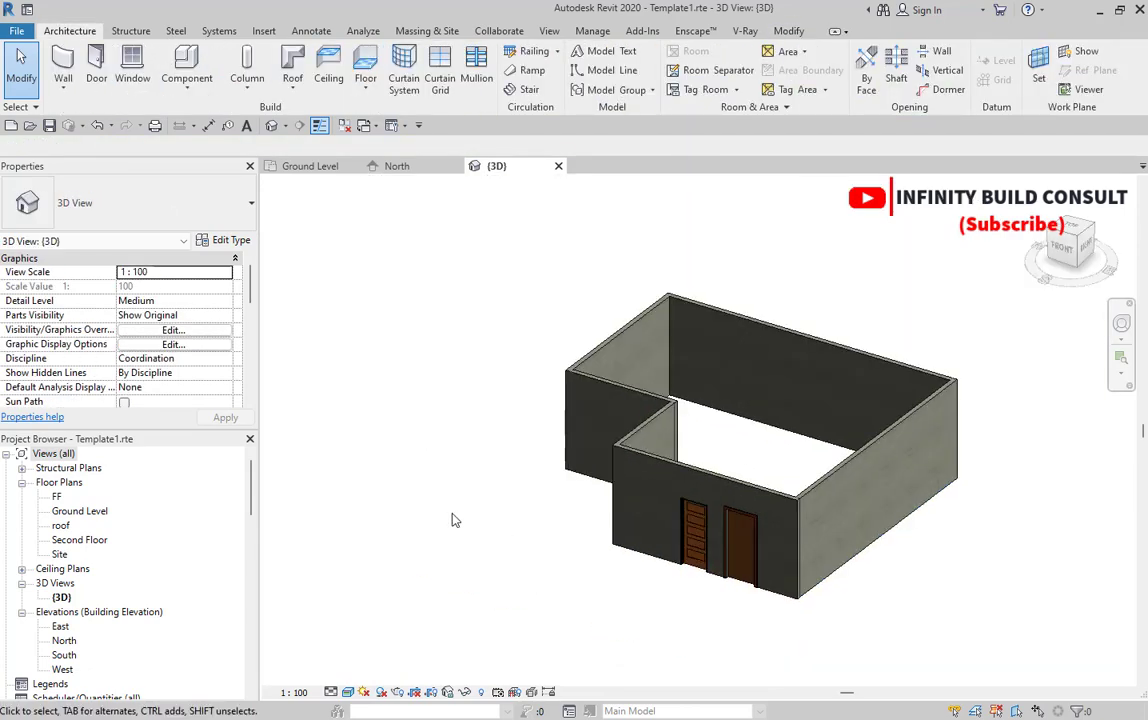
shift+middle_drag(453, 520, 690, 533)
scroll(629, 480, down, 5)
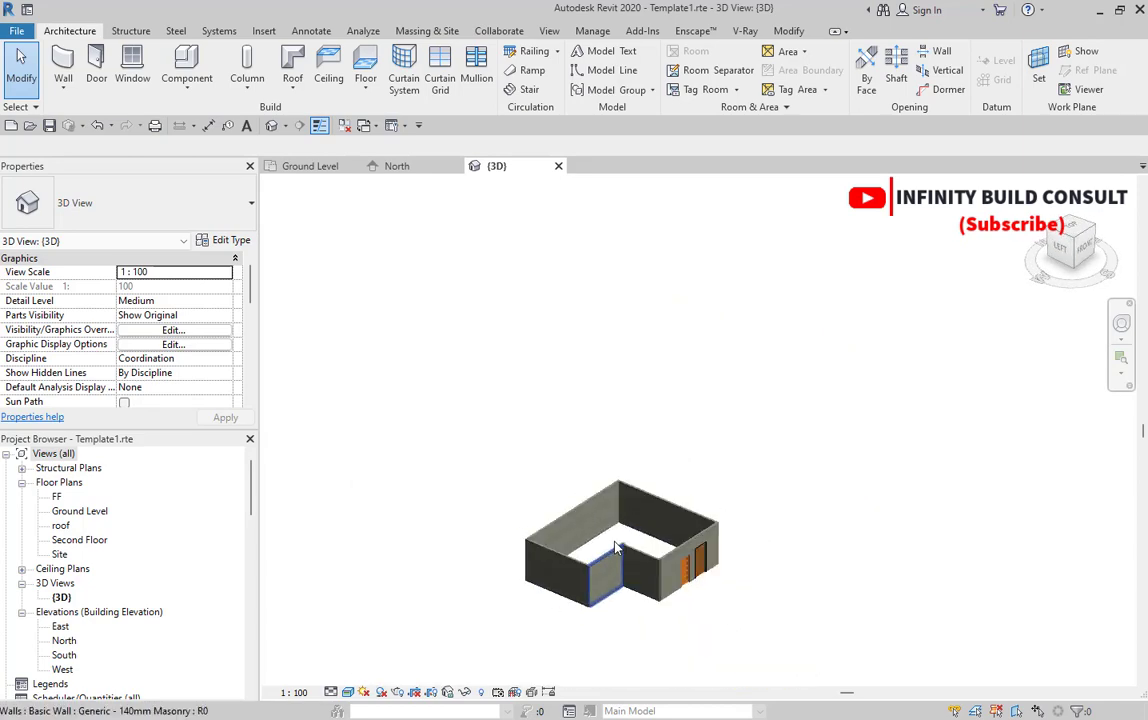
shift+middle_drag(510, 582, 740, 590)
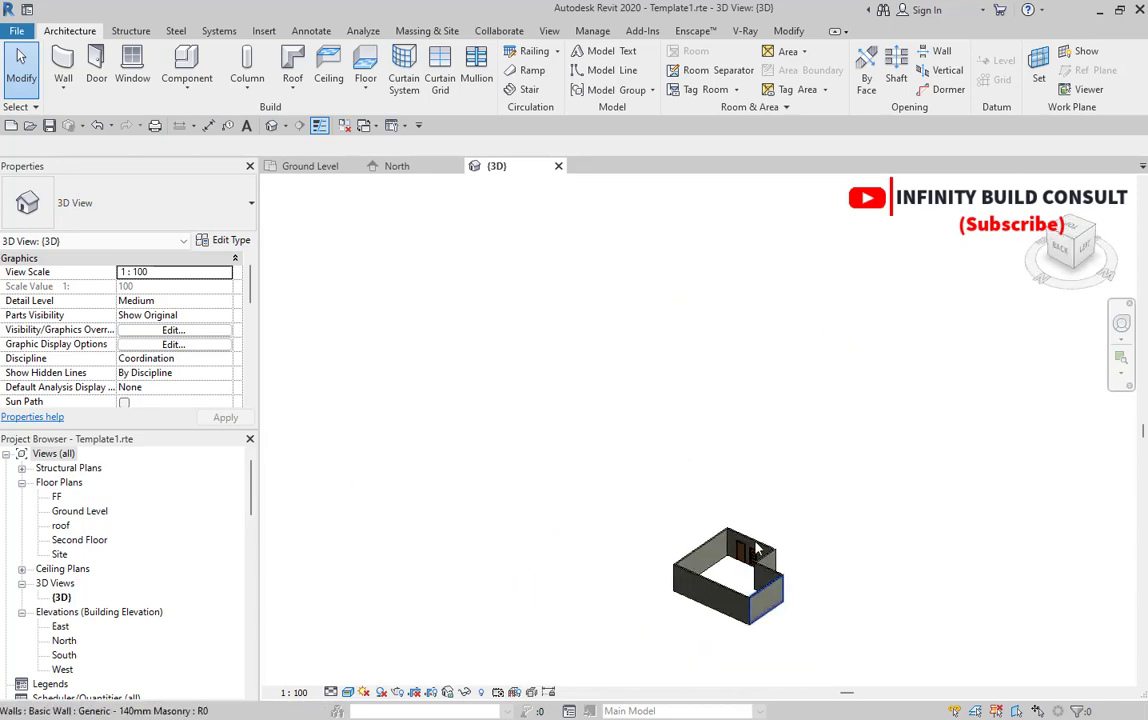
scroll(760, 587, up, 4)
scroll(760, 587, up, 4)
scroll(687, 438, down, 6)
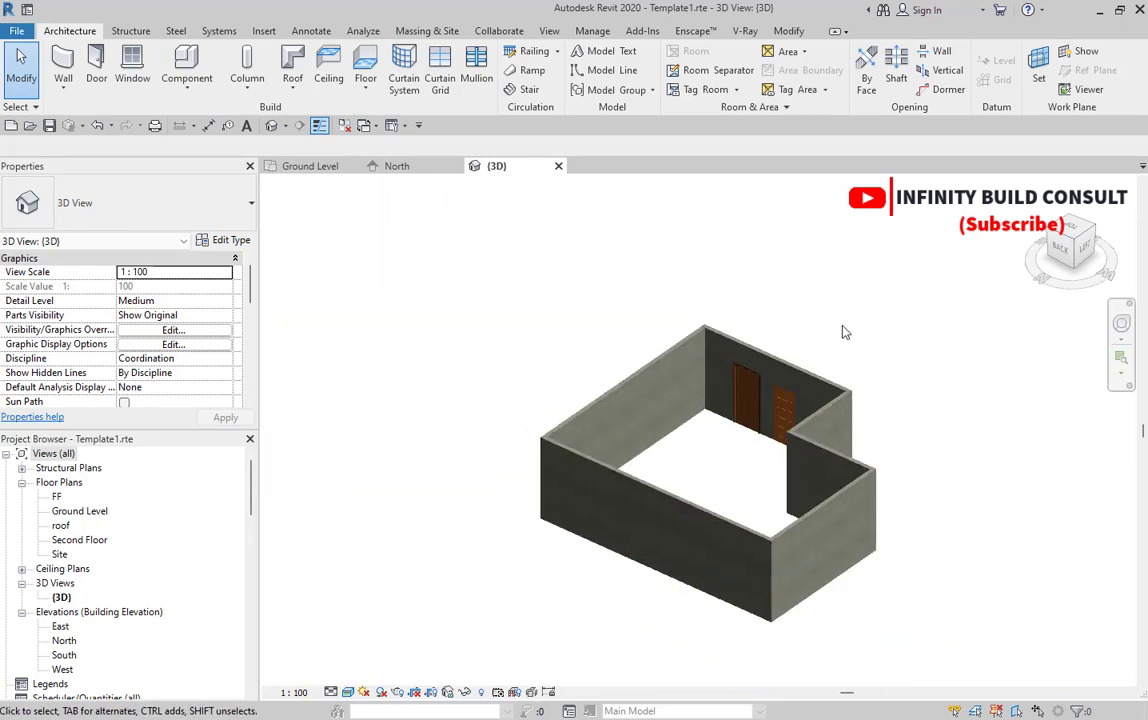
Open the Ground Level floor plan, start the Door tool, and choose the M_Door-Interior-Double-Sliding-2_Panel-Wood type
double_click(72, 512)
scroll(766, 541, up, 3)
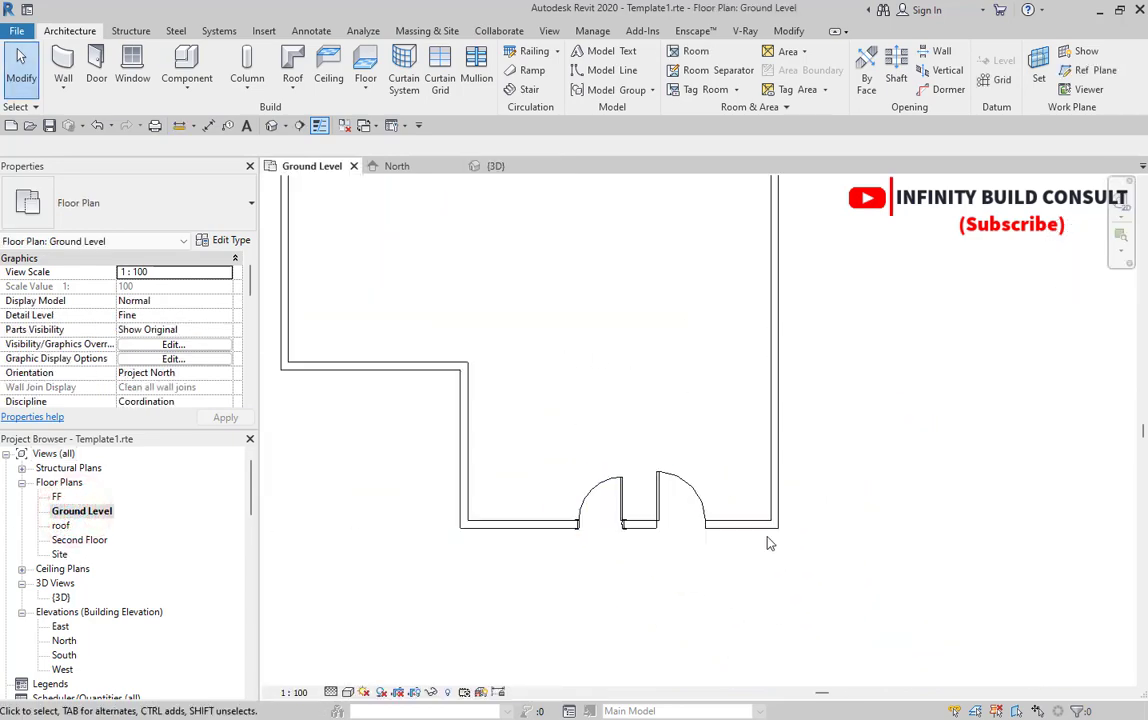
scroll(683, 547, down, 3)
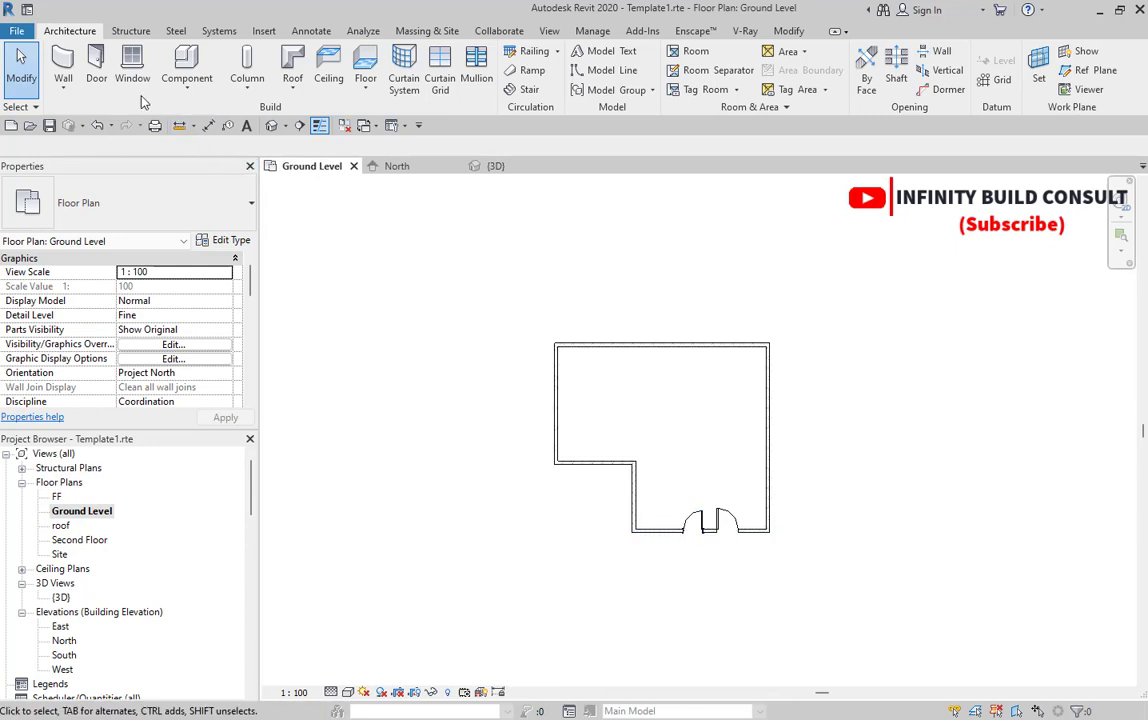
click(96, 68)
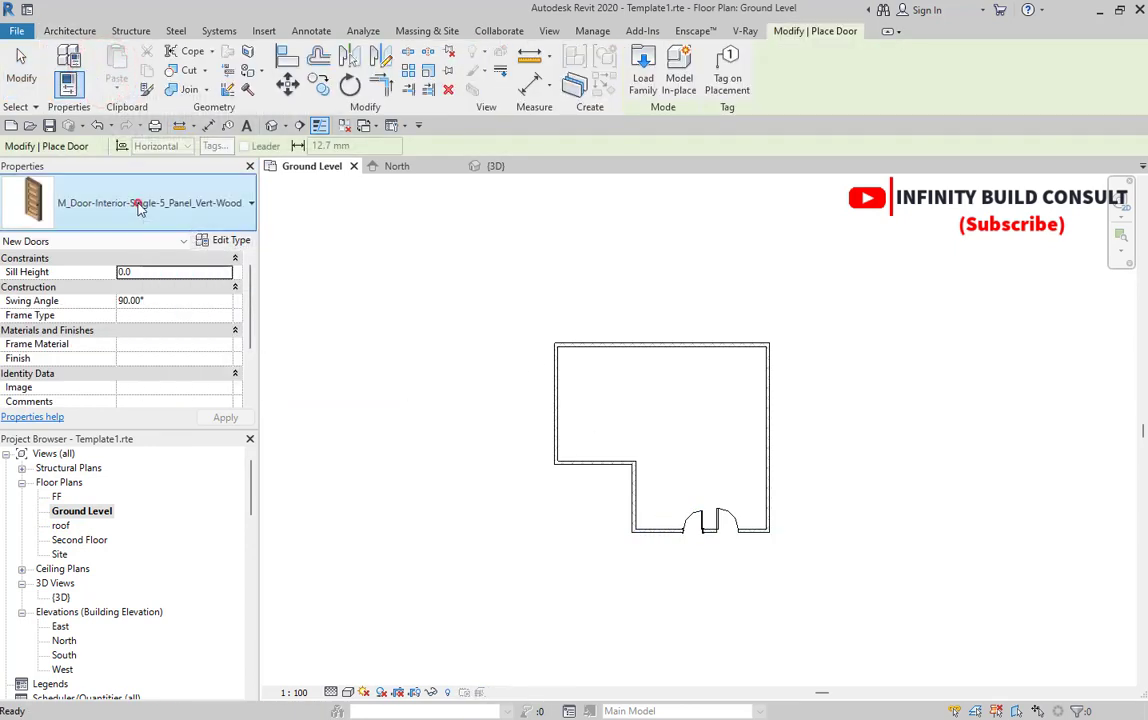
click(128, 203)
scroll(128, 363, down, 5)
scroll(143, 410, up, 5)
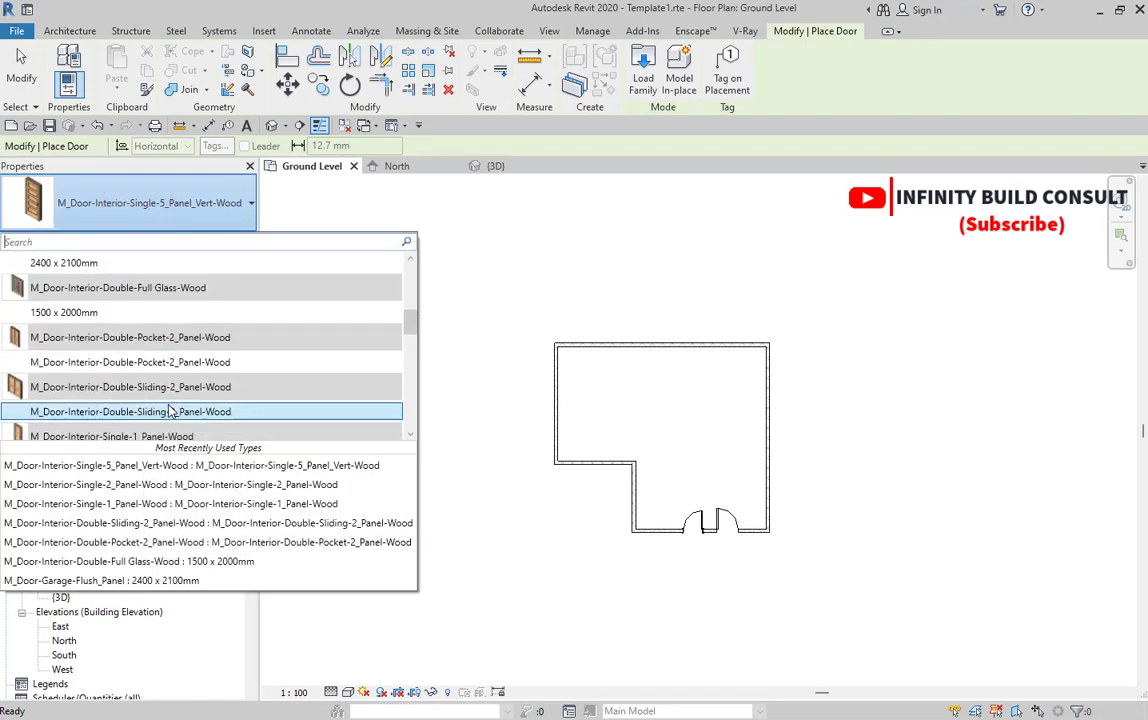
mouse_move(184, 419)
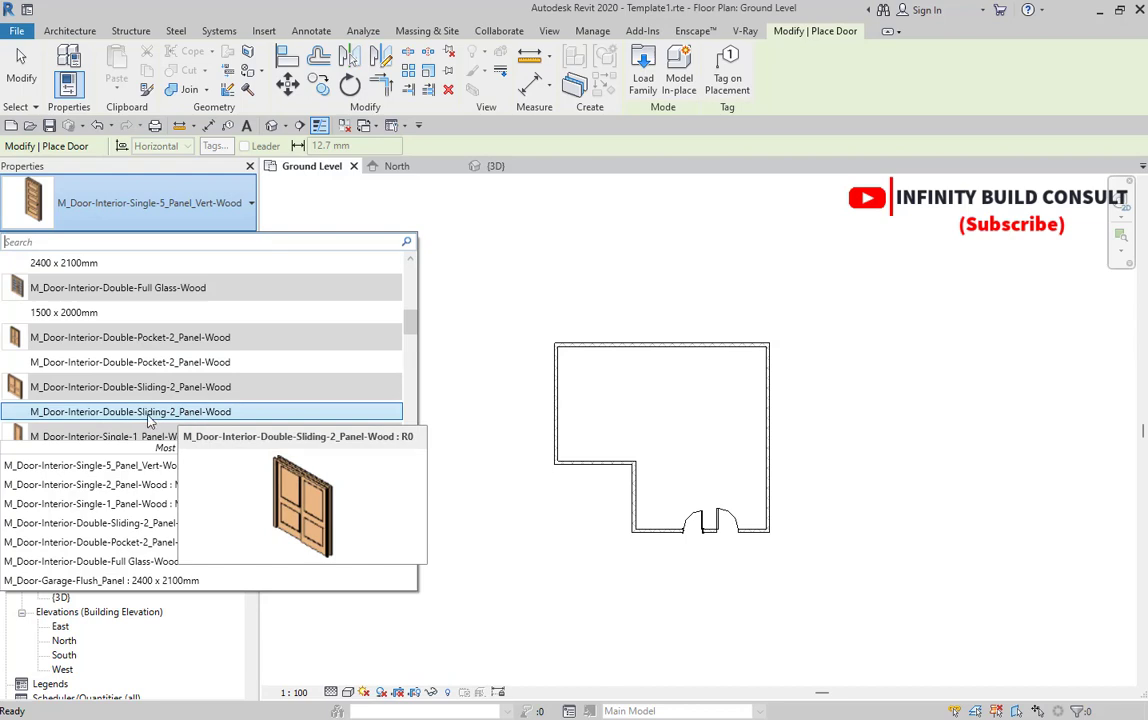
click(189, 419)
Place the double sliding door in the right-hand wall, about 2700 mm below the upper wall, and finish placing doors
scroll(775, 440, up, 8)
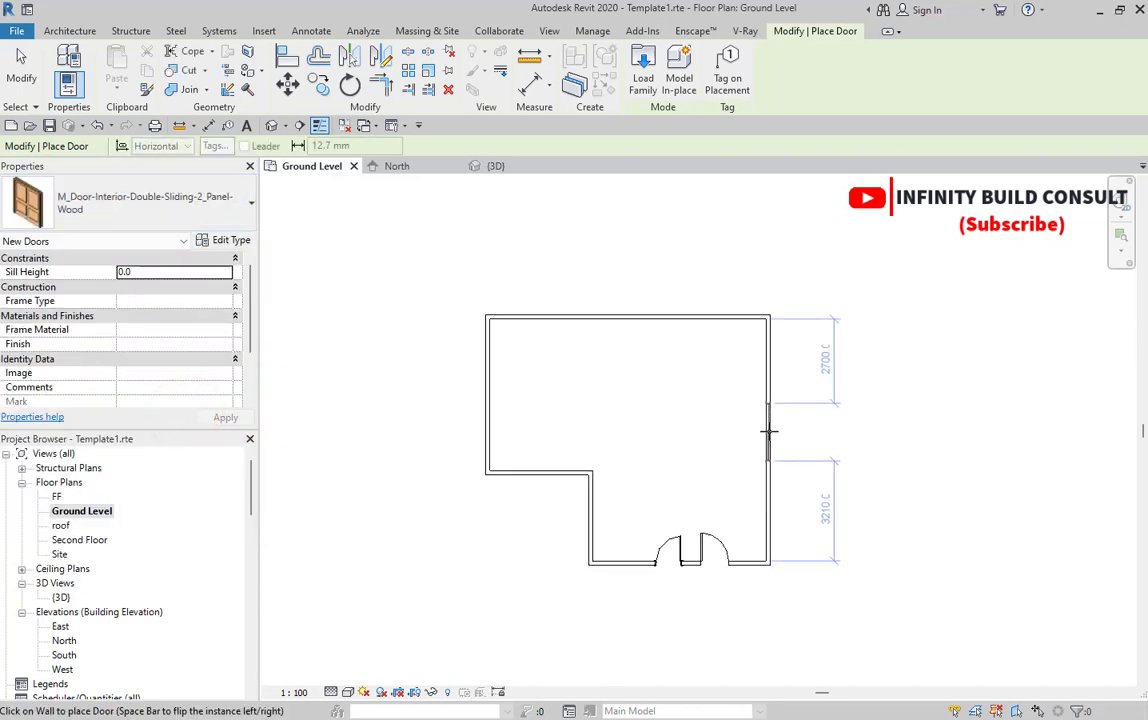
scroll(779, 436, down, 6)
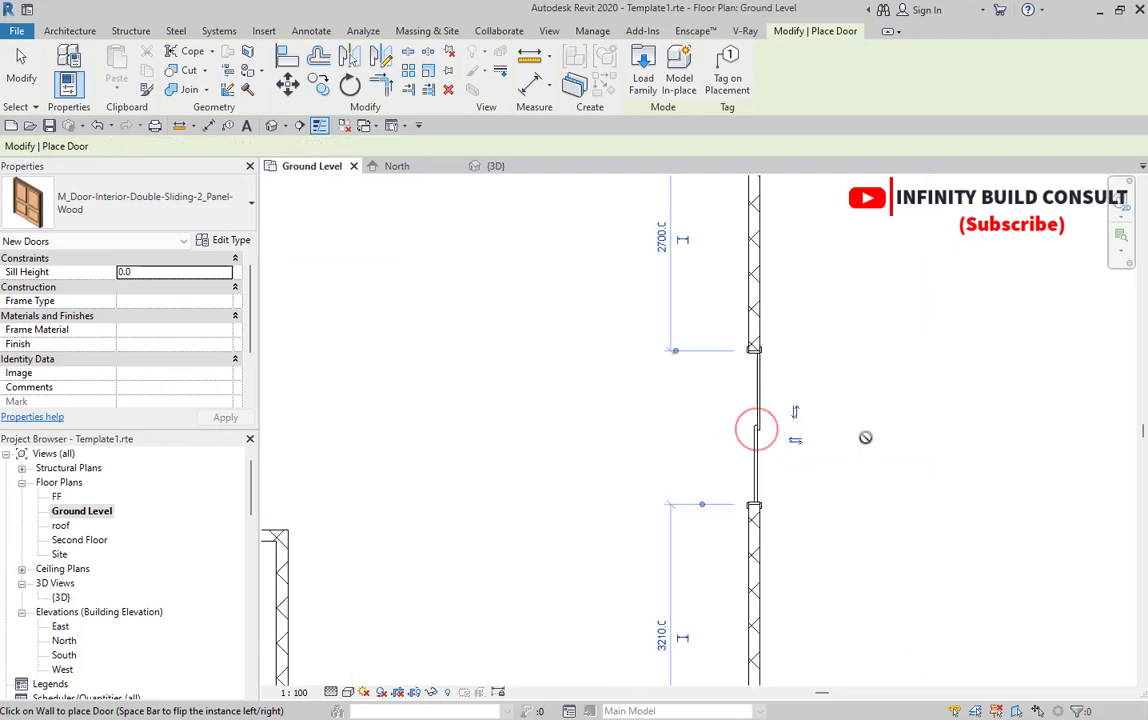
scroll(791, 416, down, 1)
scroll(751, 410, down, 3)
key(Escape)
key(Escape)
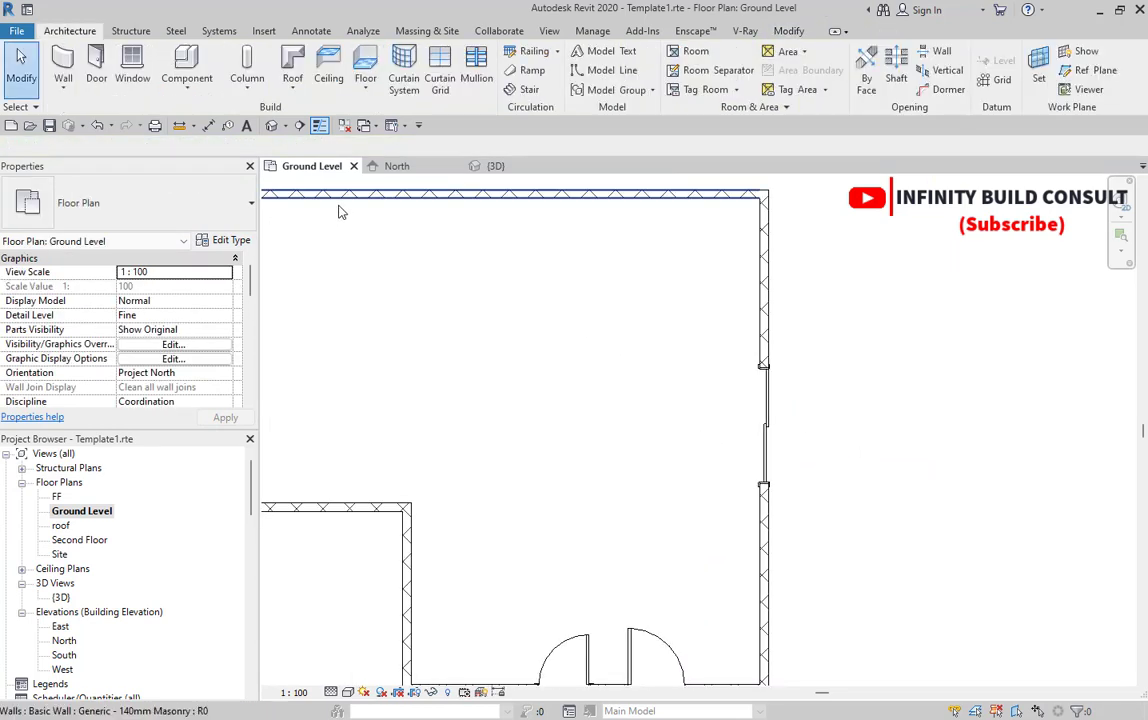
Examine the double sliding door from outside the building in the 3D view
click(480, 170)
scroll(897, 510, up, 1)
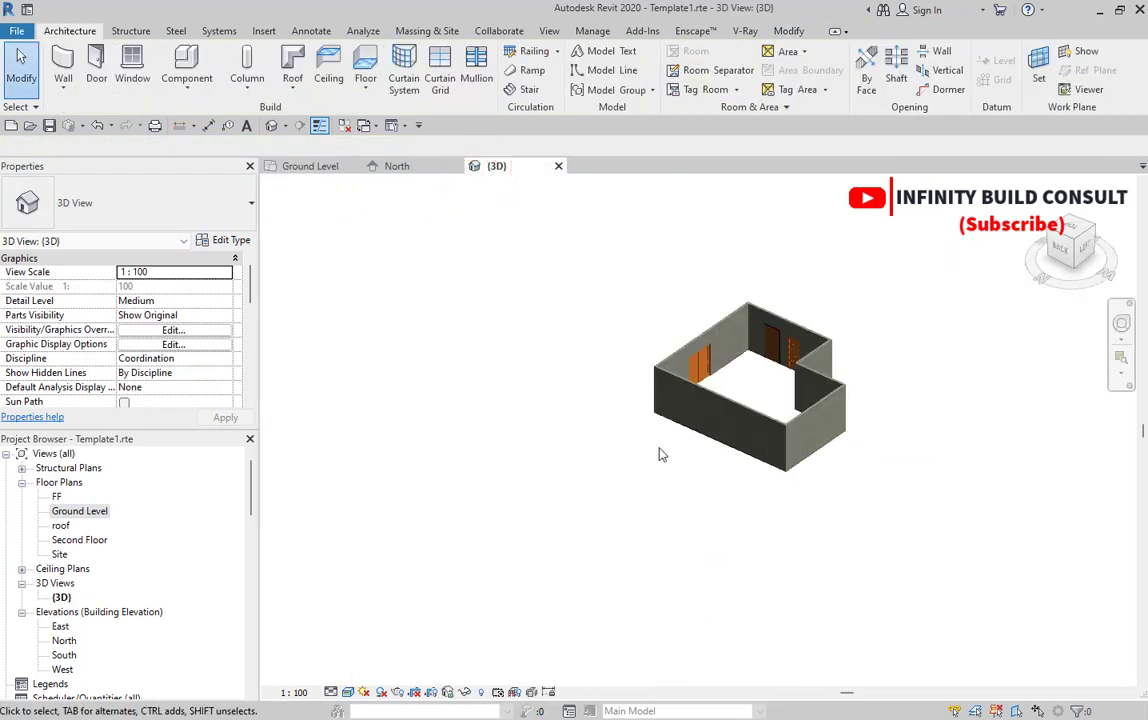
shift+middle_drag(571, 458, 863, 405)
scroll(664, 256, up, 5)
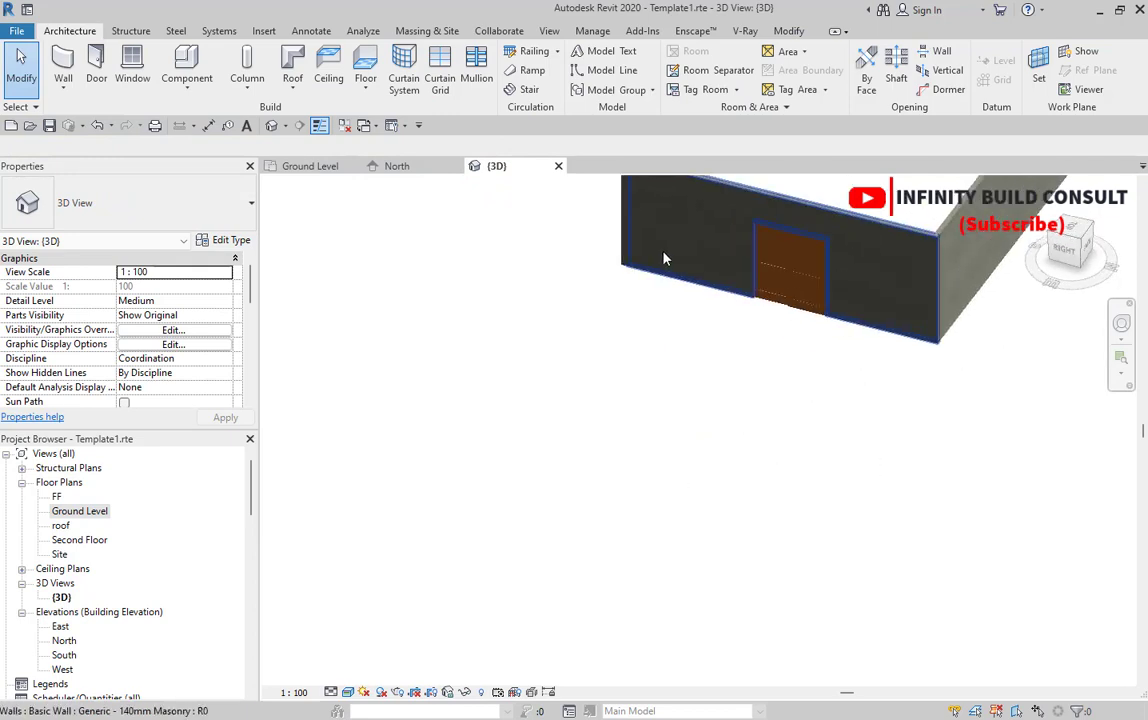
scroll(822, 446, down, 2)
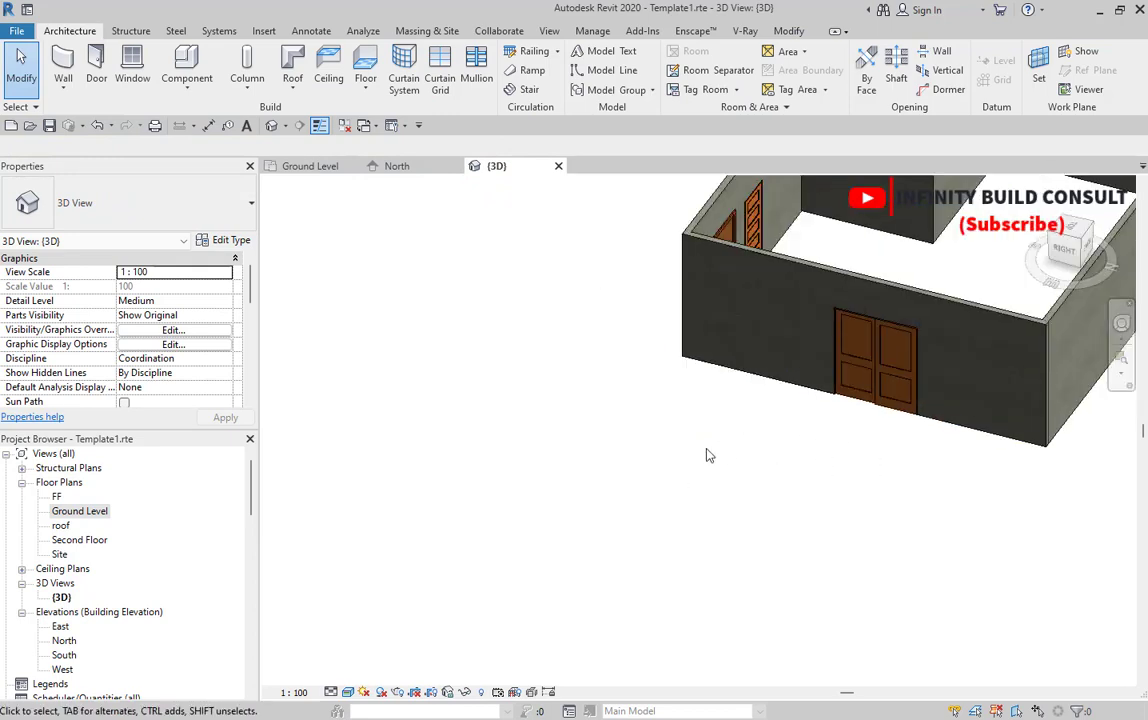
scroll(702, 452, down, 3)
scroll(795, 378, up, 2)
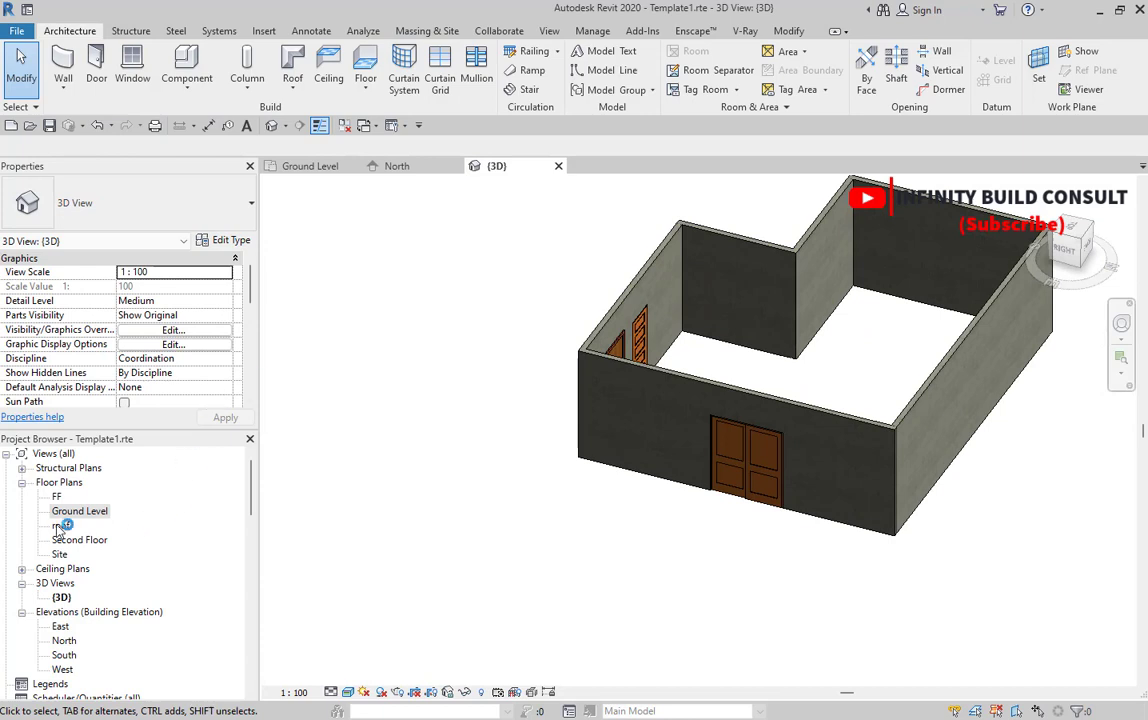
Return to the Ground Level floor plan and bring the building with its three doors into view
scroll(864, 318, down, 4)
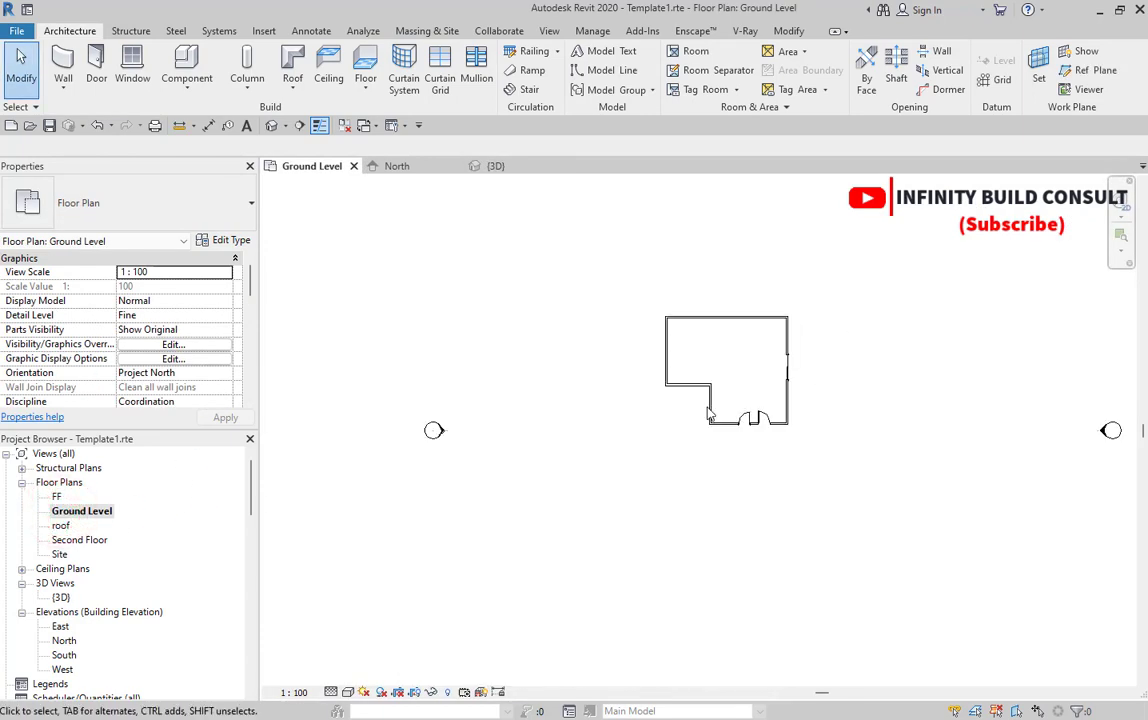
scroll(740, 418, up, 3)
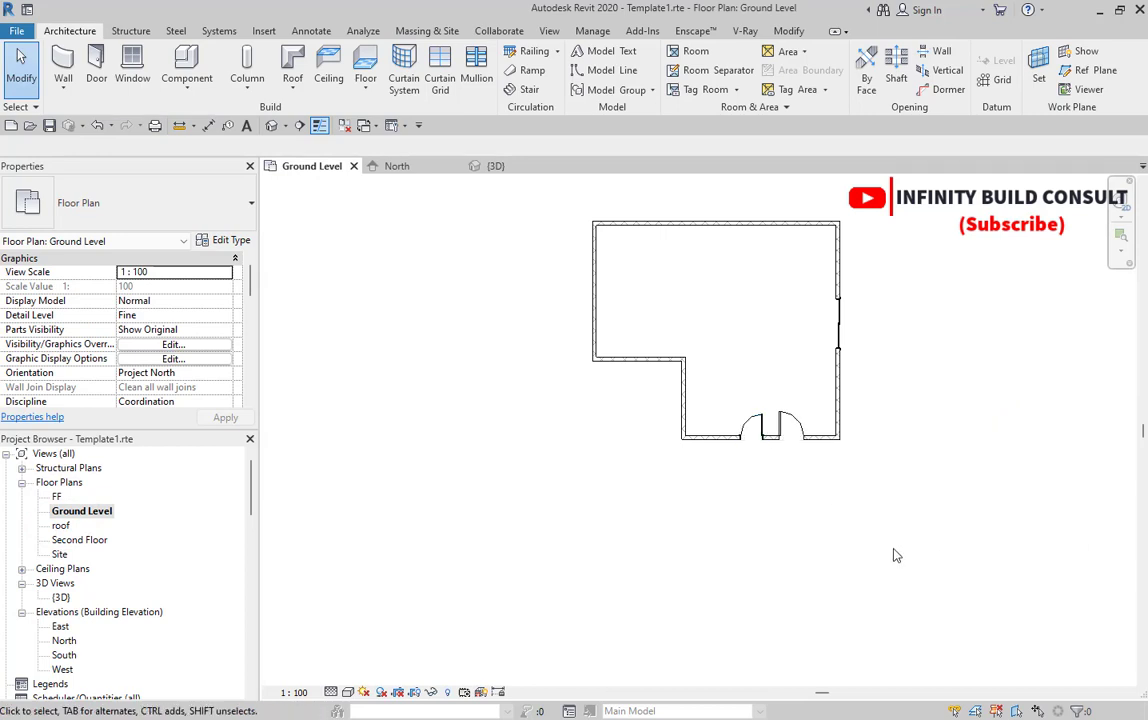
scroll(894, 553, down, 3)
scroll(894, 496, up, 3)
scroll(875, 322, up, 5)
scroll(790, 390, down, 2)
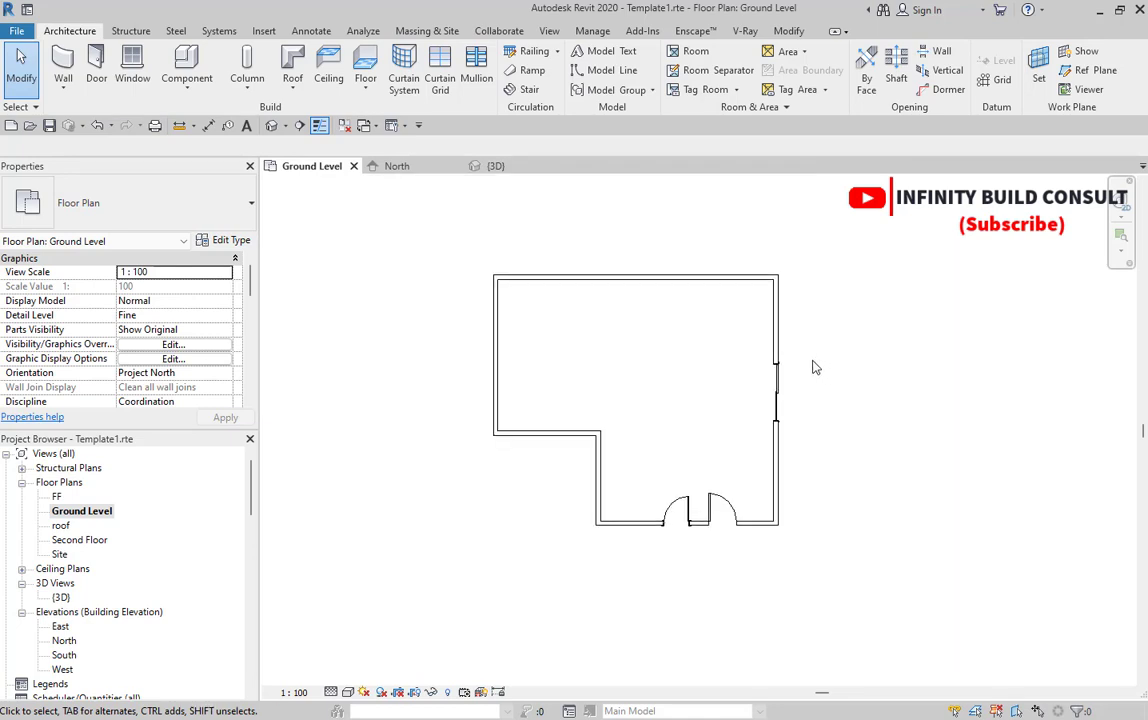
Set the distance between the double sliding door and the upper wall to 3000 mm, and deselect the door
click(744, 405)
scroll(661, 325, up, 3)
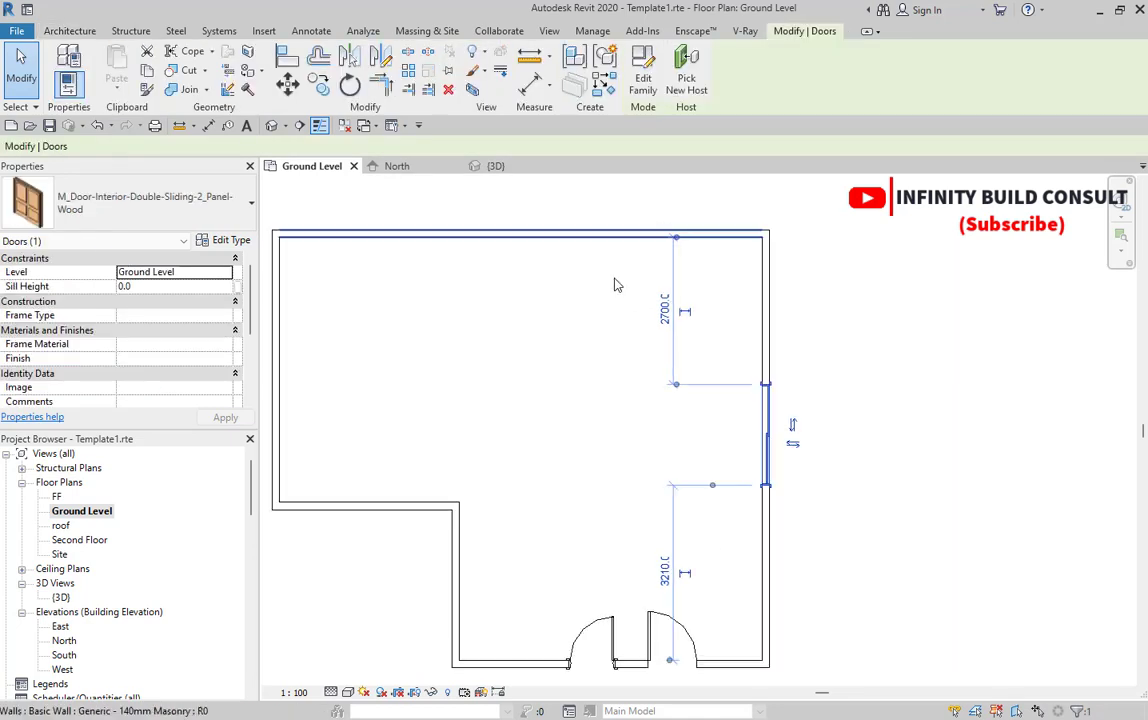
scroll(683, 339, up, 1)
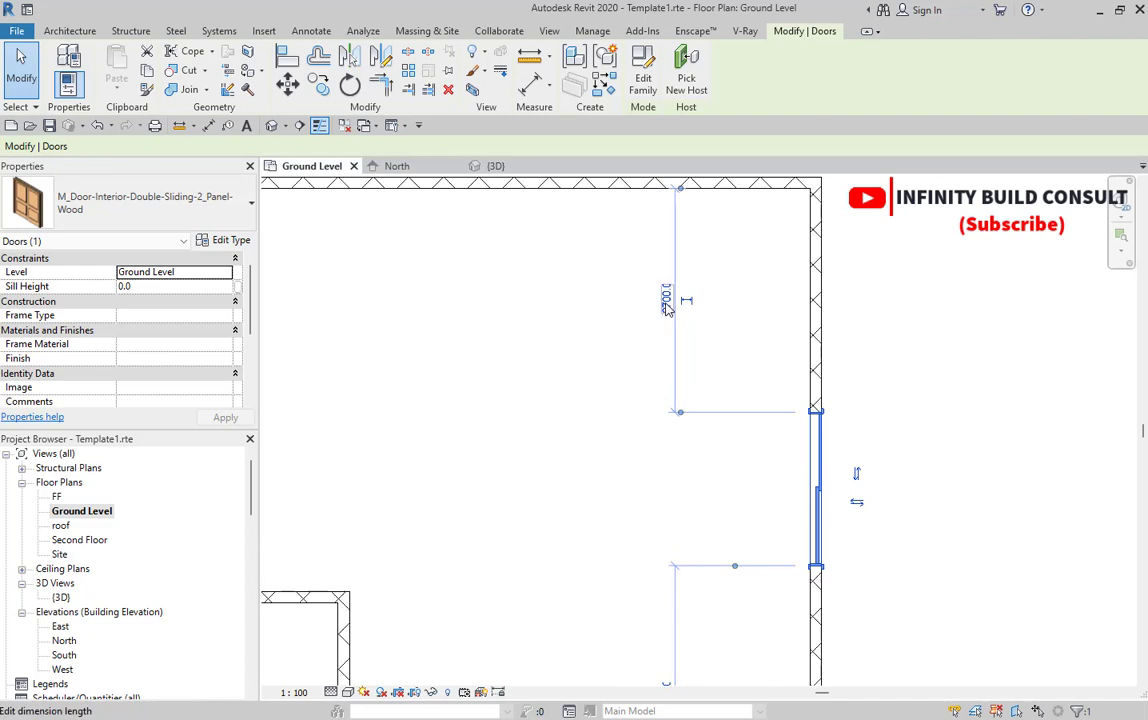
scroll(667, 305, down, 3)
scroll(679, 250, up, 3)
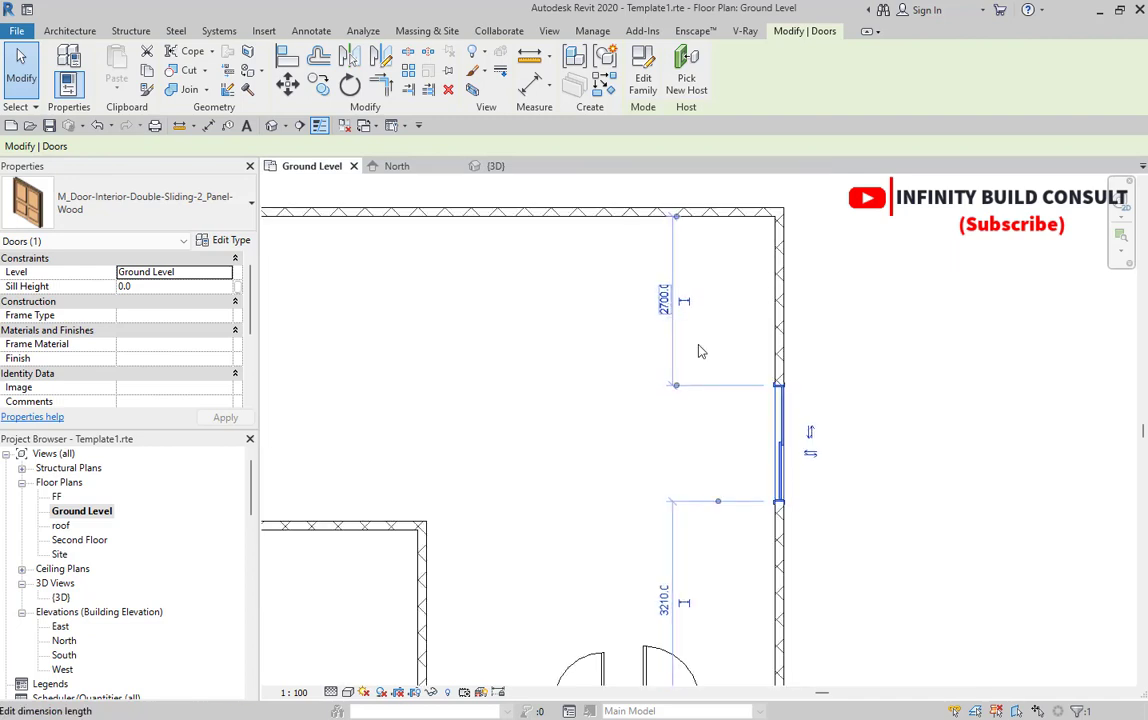
scroll(697, 348, down, 2)
scroll(765, 435, up, 2)
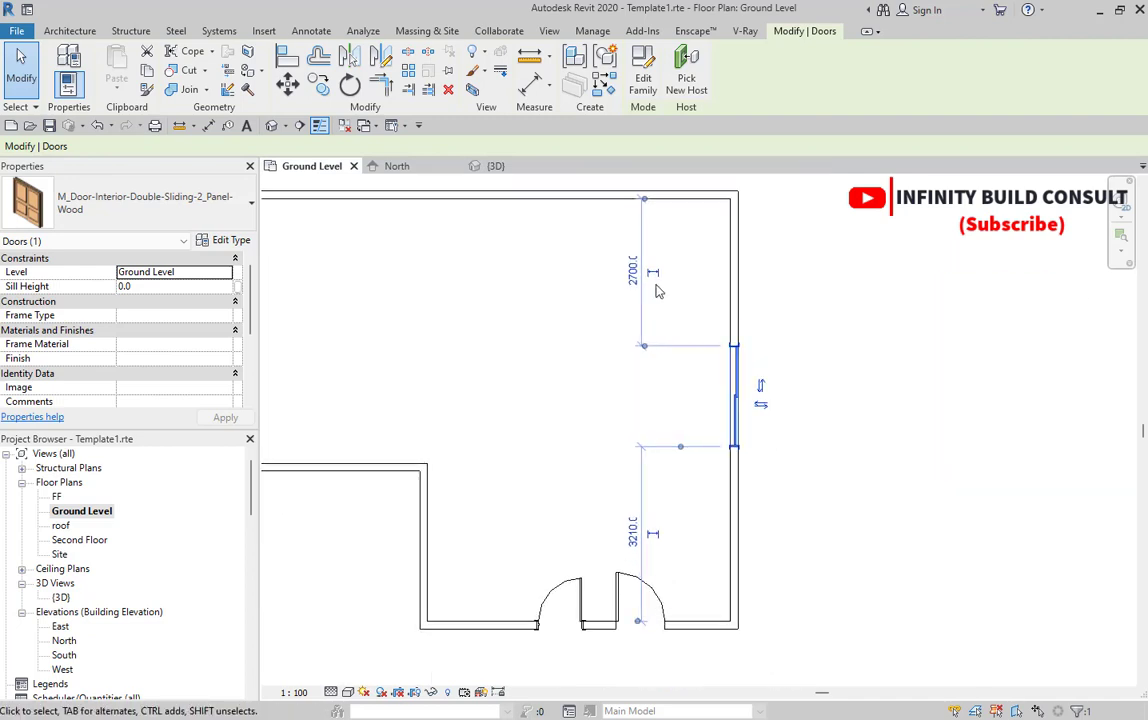
click(632, 271)
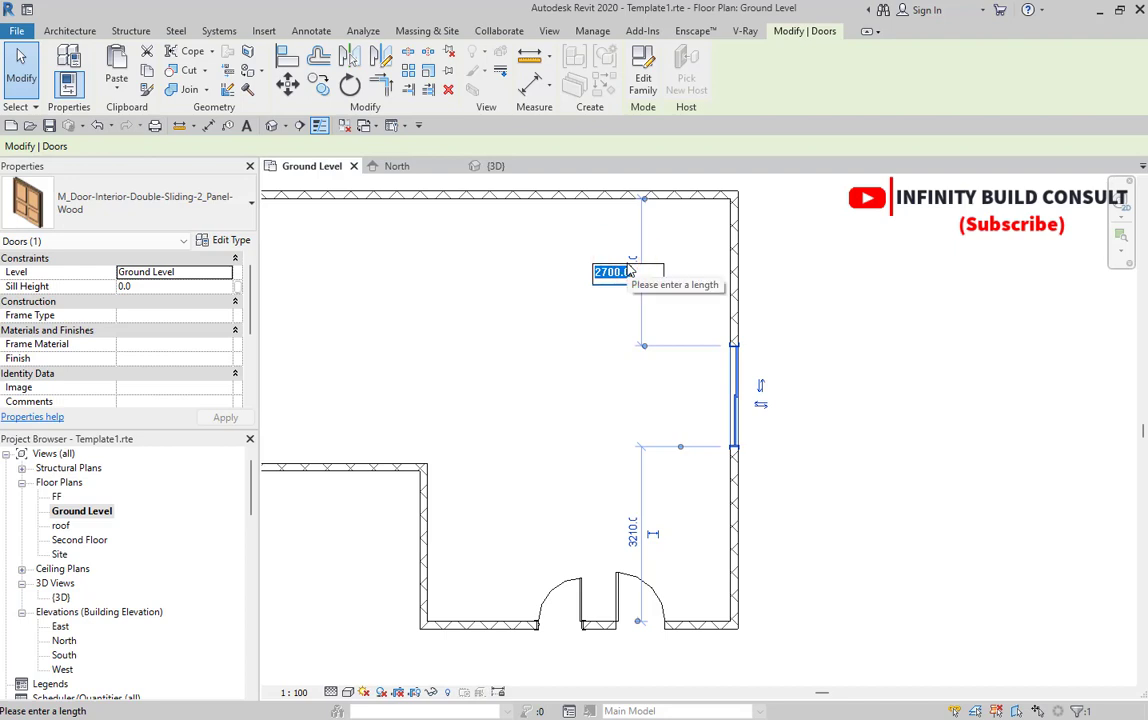
text(3000)
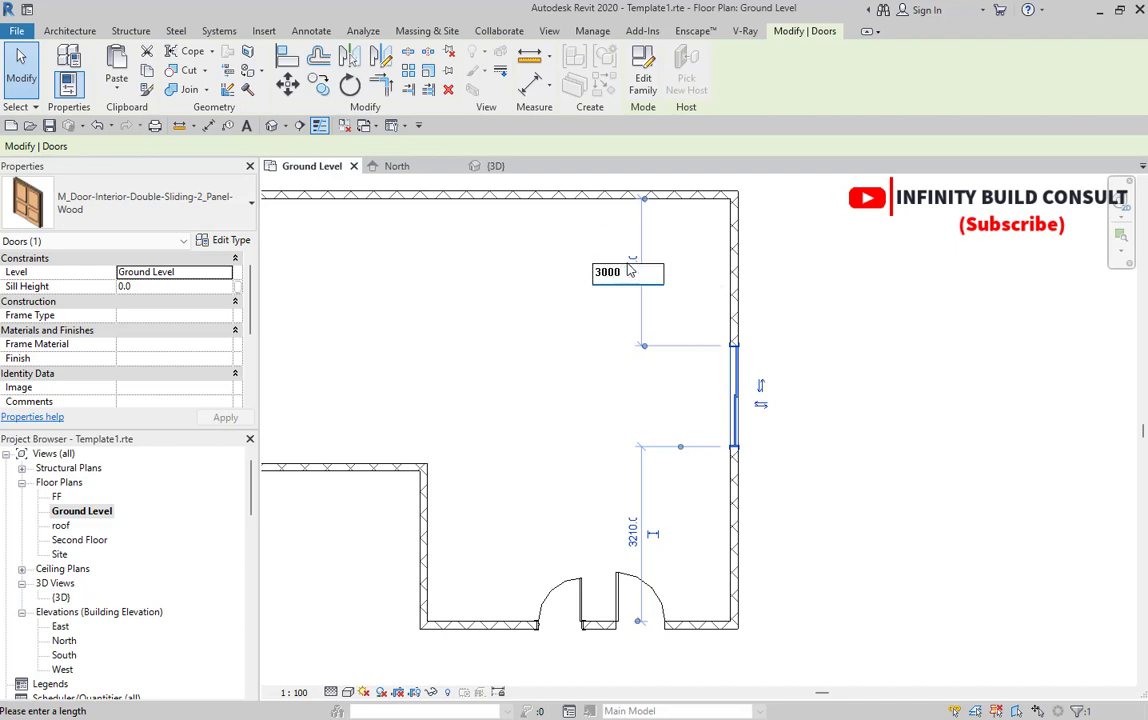
key(Return)
scroll(582, 425, down, 2)
click(543, 420)
scroll(664, 424, up, 2)
Select the double sliding door and nudge it up along its wall to about 2880 mm from the upper wall
click(697, 415)
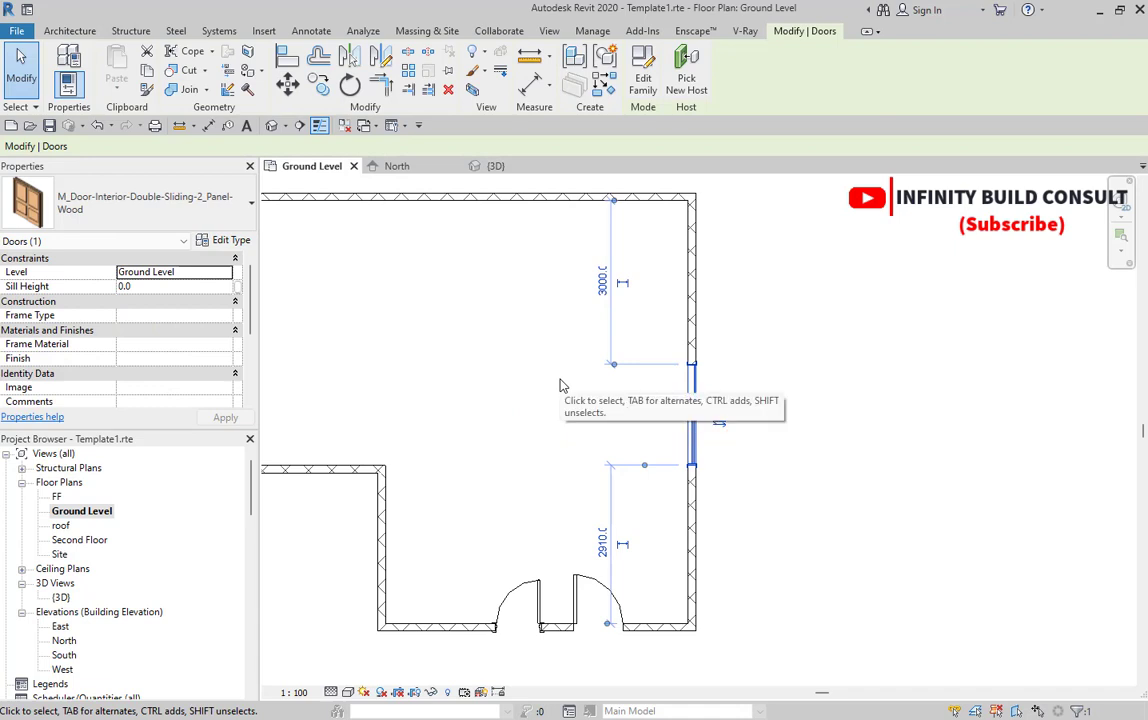
key(Up)
key(Up)
key(Up)
key(Up)
key(Up)
key(Up)
key(Up)
key(Up)
key(Up)
key(Up)
key(Up)
key(Up)
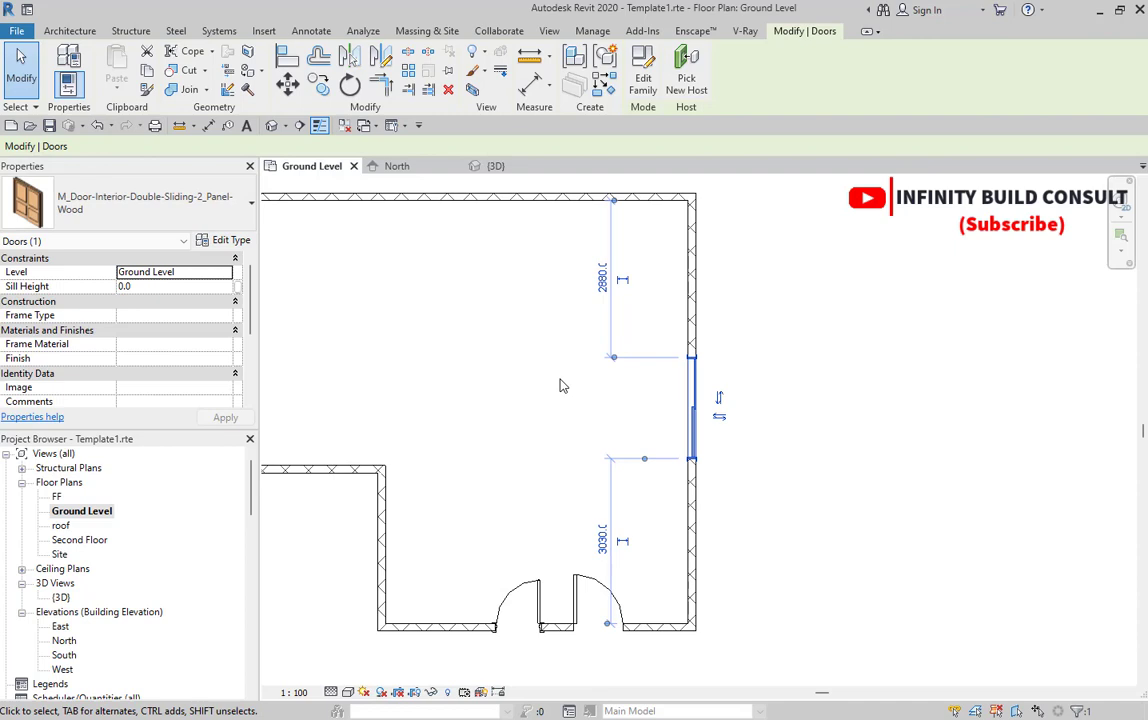
Nudge the sliding door down along its wall to about 3120 mm from the upper wall
key(Down)
key(Down)
key(Down)
key(Down)
key(Down)
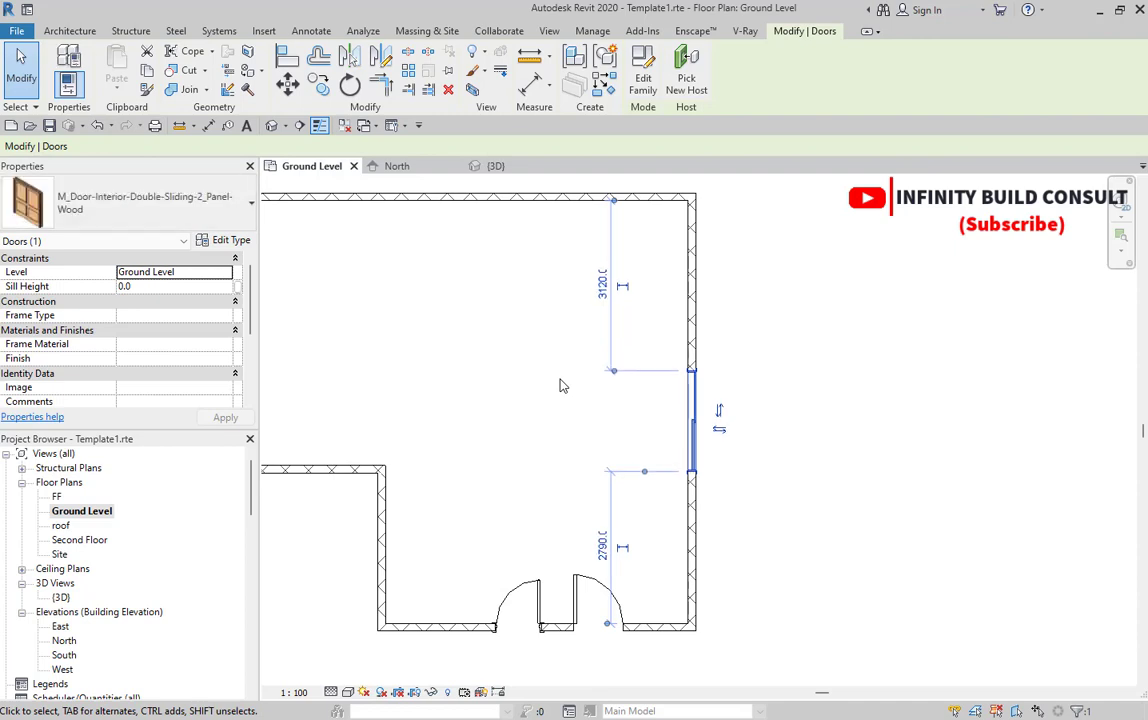
Nudge the sliding door up in larger increments to about 2280 mm from the upper wall
key(Up)
key(Up)
key(Up)
key(Up)
key(Up)
key(shift+Up)
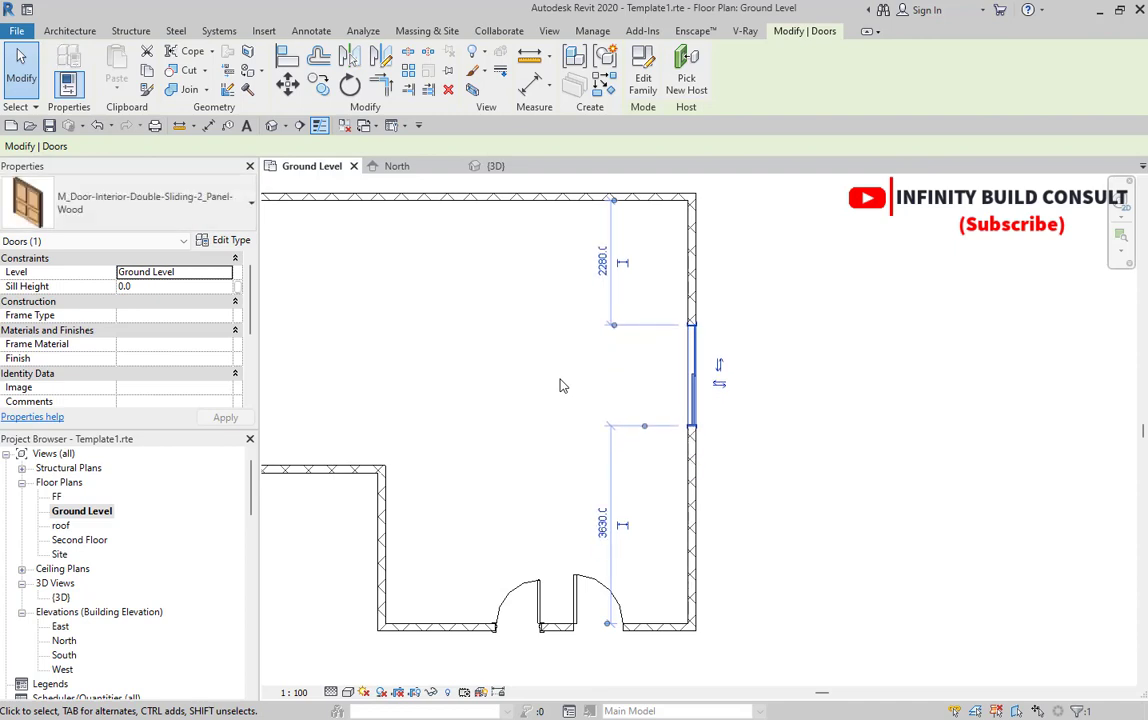
Flip the sliding door's hand, flip its facing to the inside and back to the outside, and deselect it
scroll(560, 380, down, 3)
scroll(595, 385, up, 5)
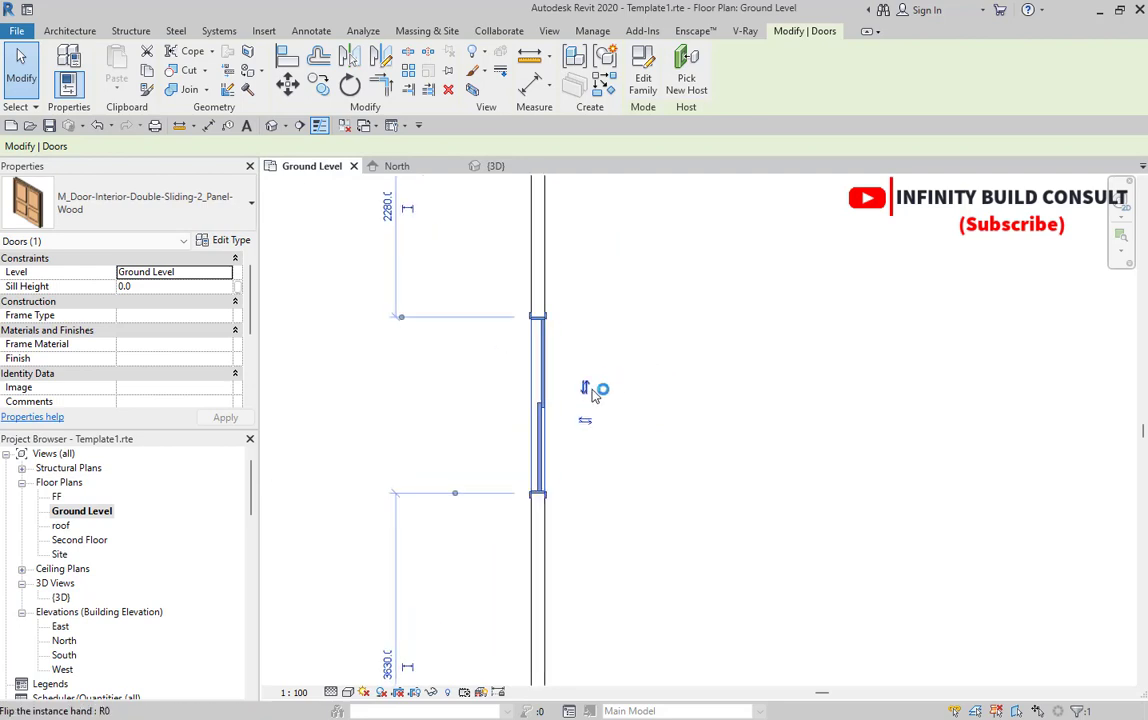
click(586, 390)
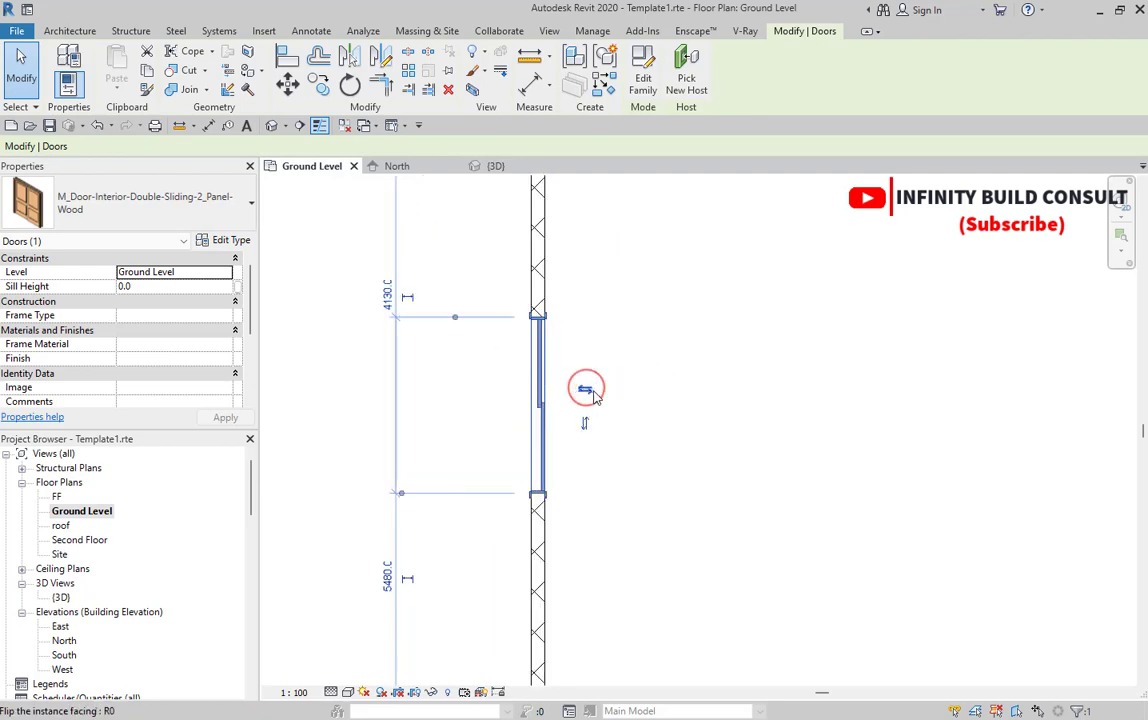
click(586, 390)
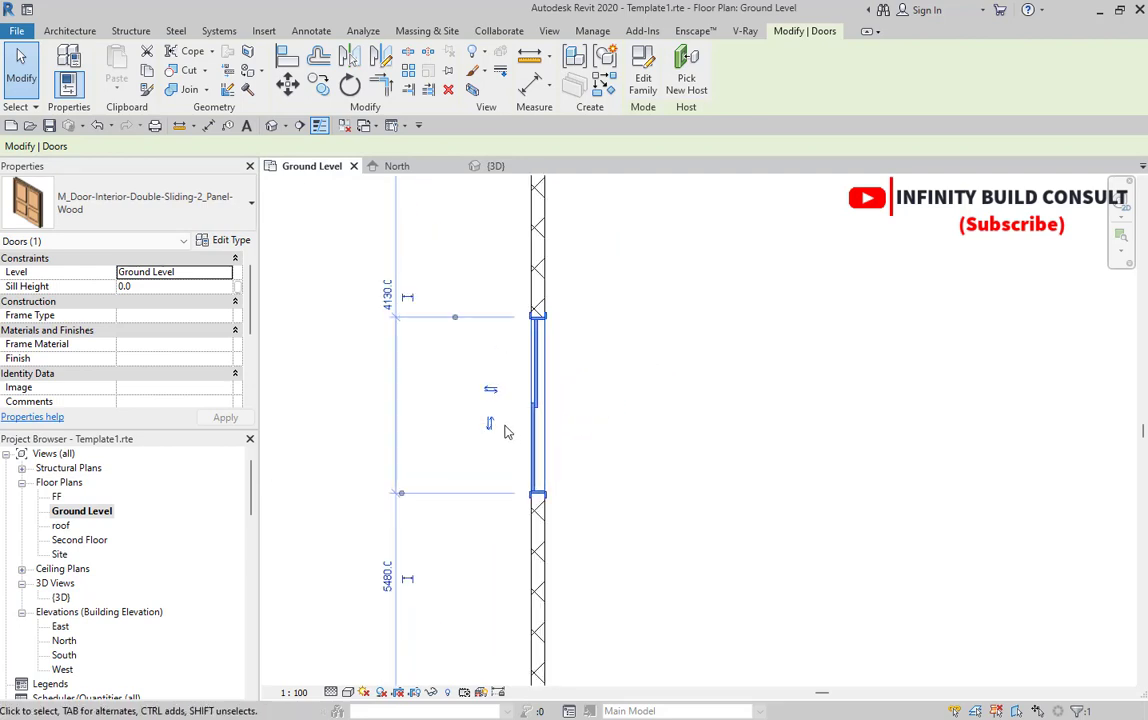
click(487, 390)
scroll(679, 424, down, 3)
click(679, 424)
Draw a horizontal building section line just outside the lower wall, running past the two single doors
scroll(594, 405, down, 3)
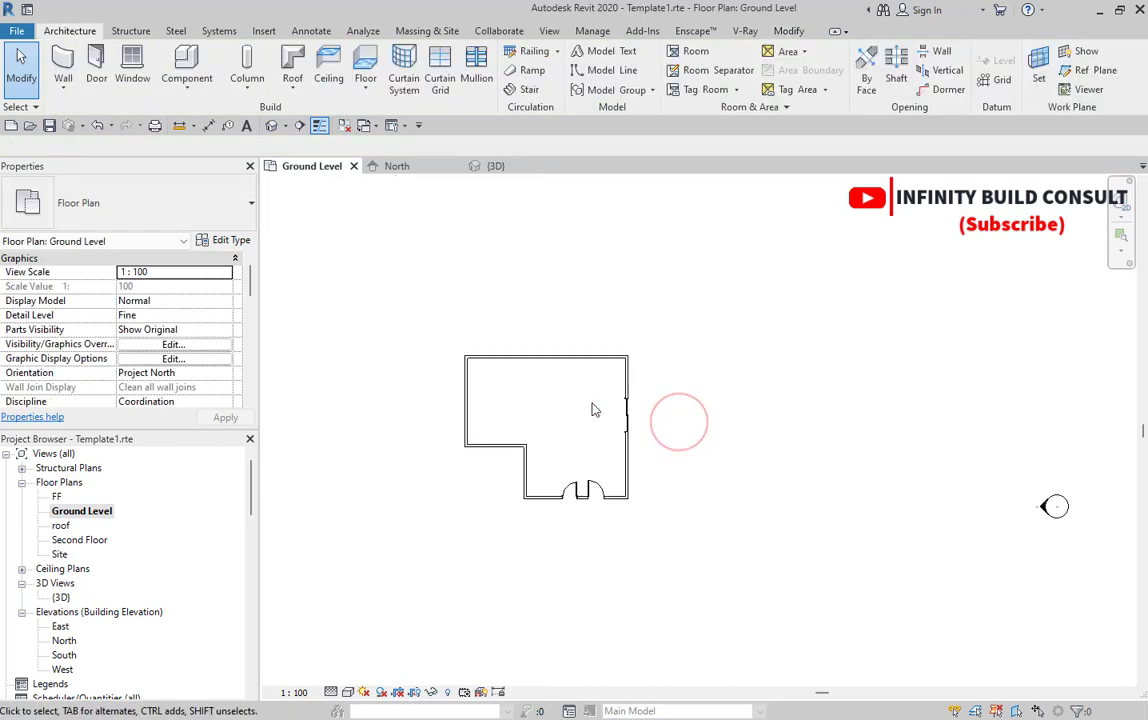
scroll(579, 479, up, 5)
scroll(735, 462, down, 3)
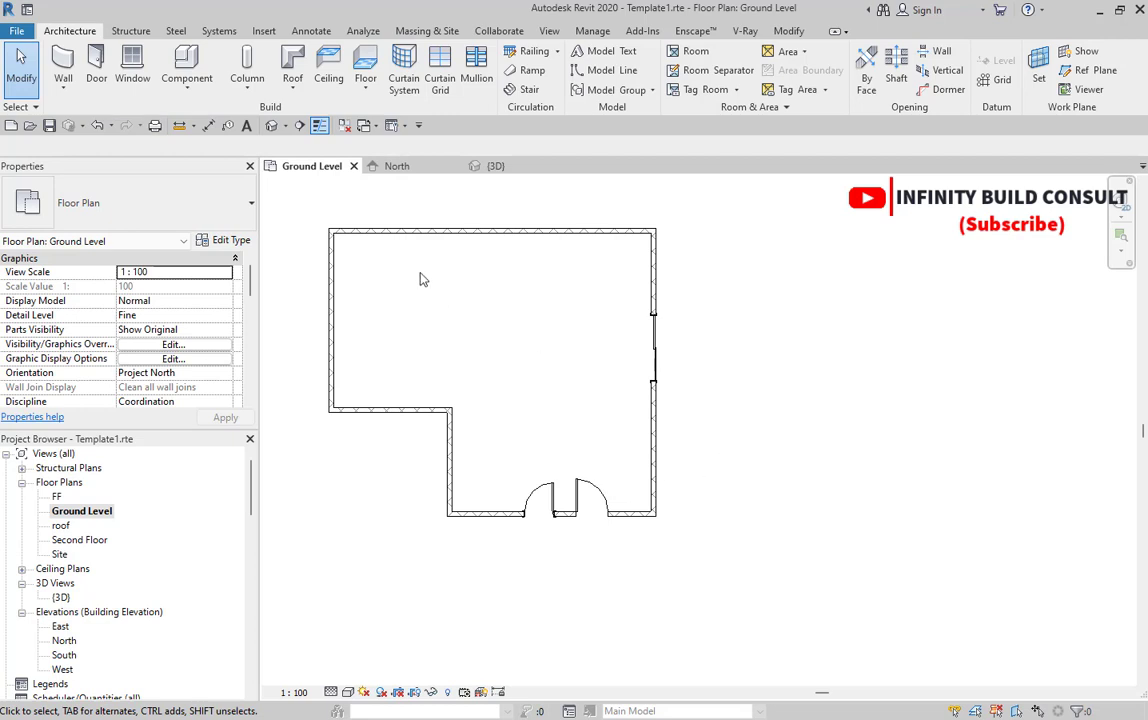
click(302, 126)
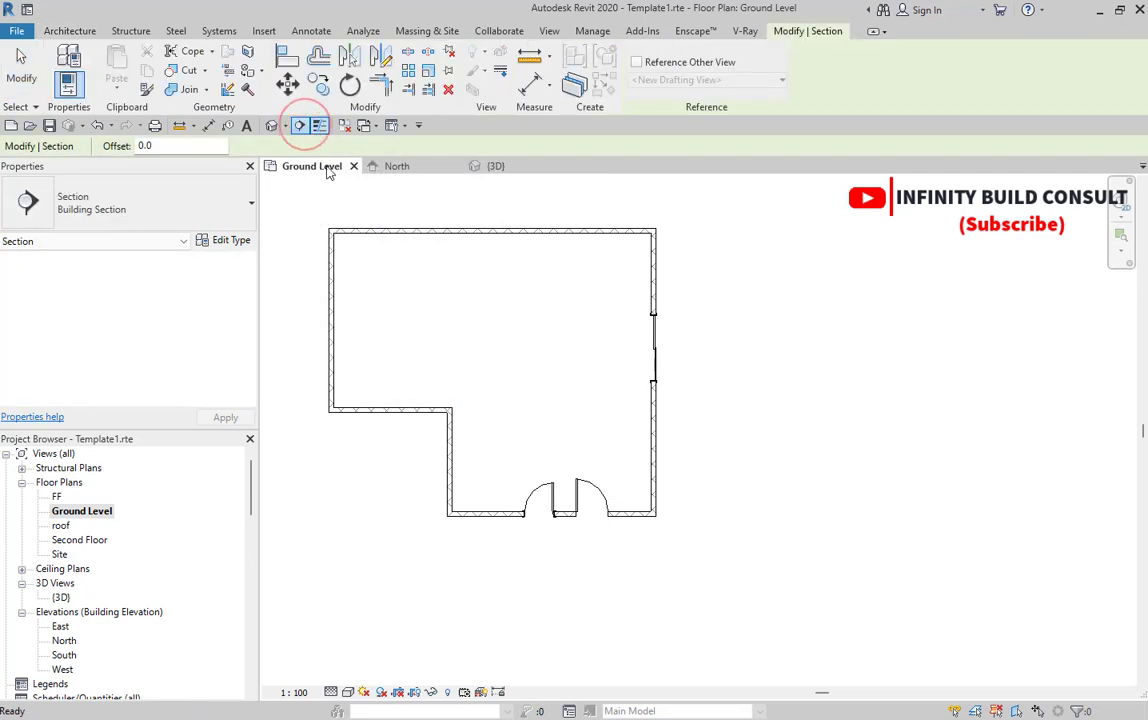
scroll(560, 515, up, 4)
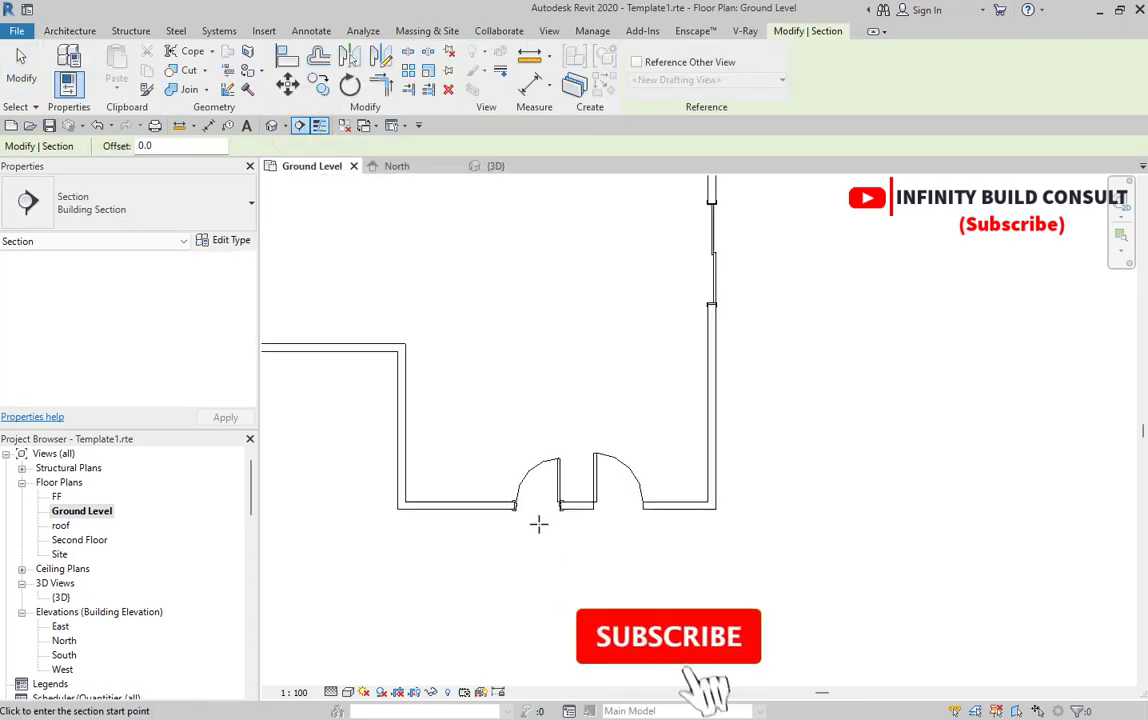
click(848, 556)
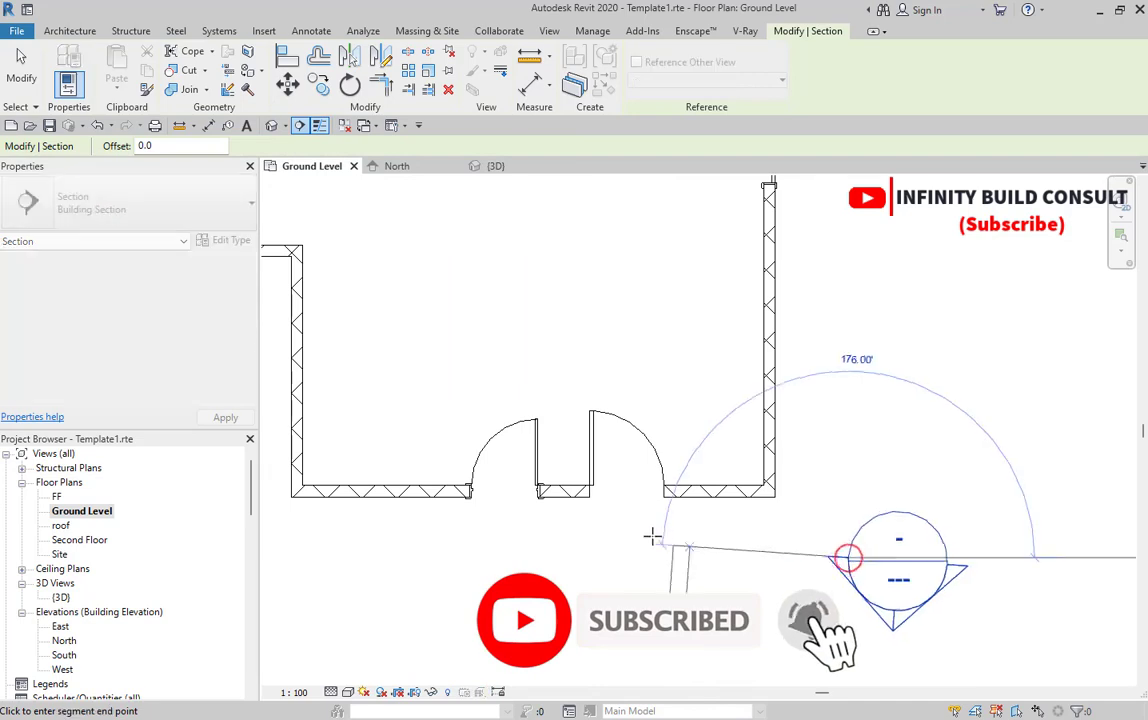
scroll(616, 543, down, 2)
click(398, 553)
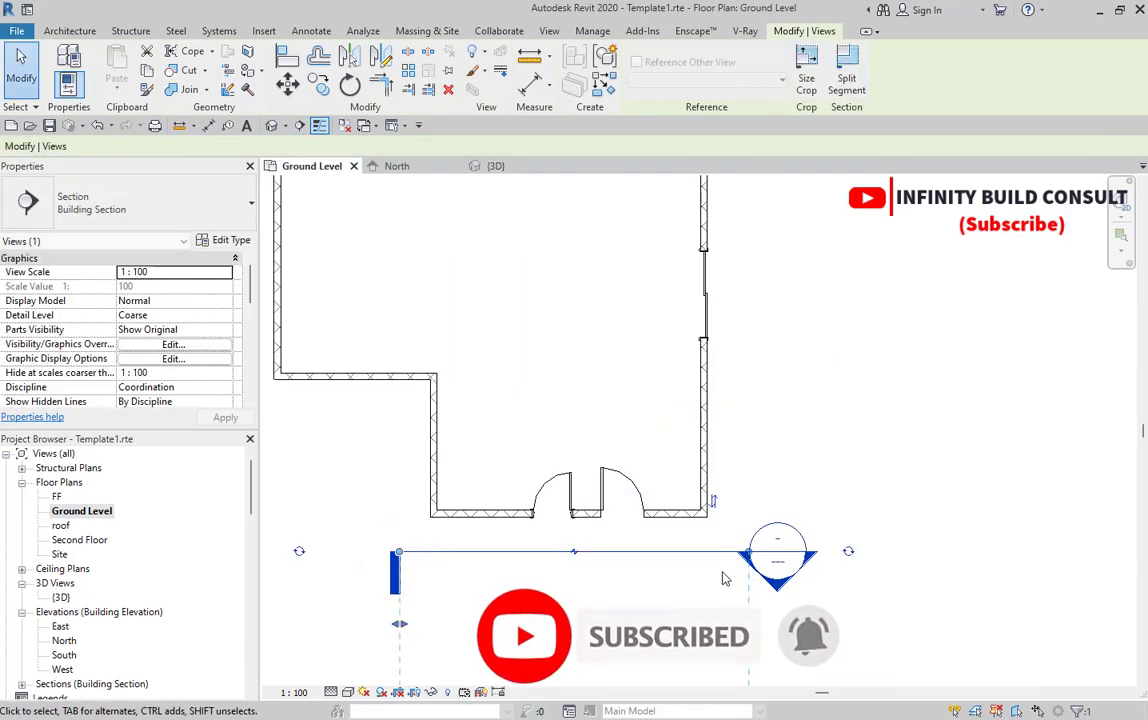
Flip the section to look toward the two single doors and shorten its far clip depth to about 786 mm, at the door wall
click(713, 503)
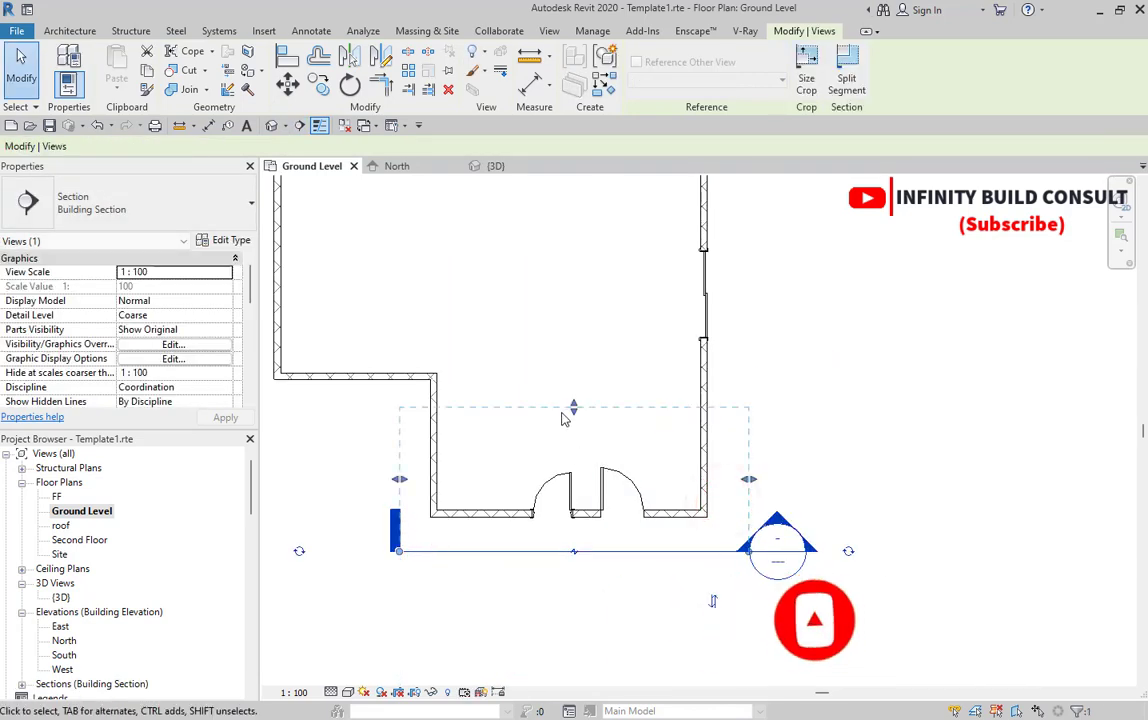
drag(576, 477, 577, 503)
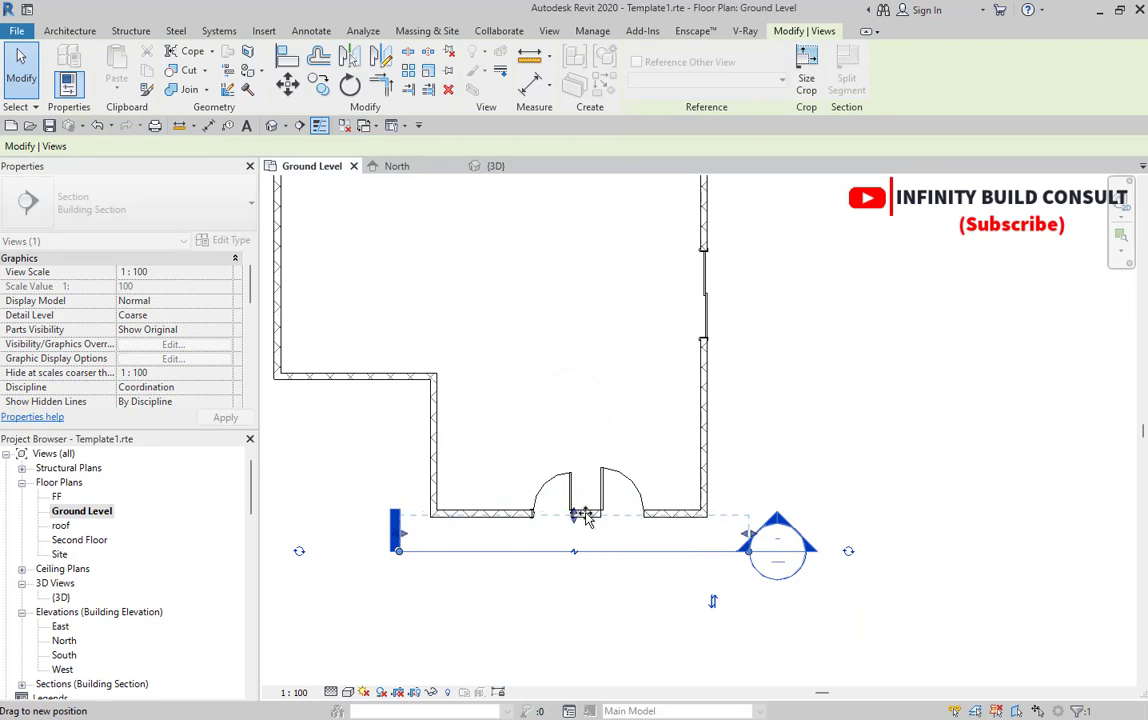
click(582, 372)
Open the new section view and turn off Crop View and Crop Region Visible
double_click(784, 545)
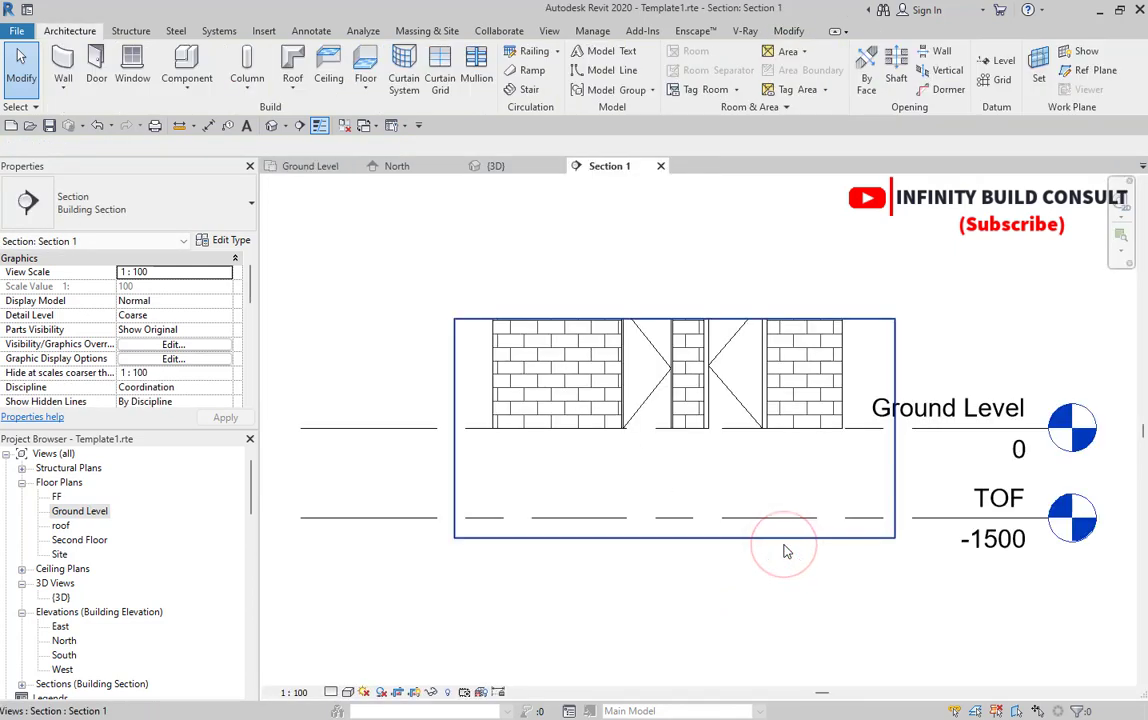
scroll(662, 535, down, 2)
click(666, 591)
scroll(134, 308, down, 5)
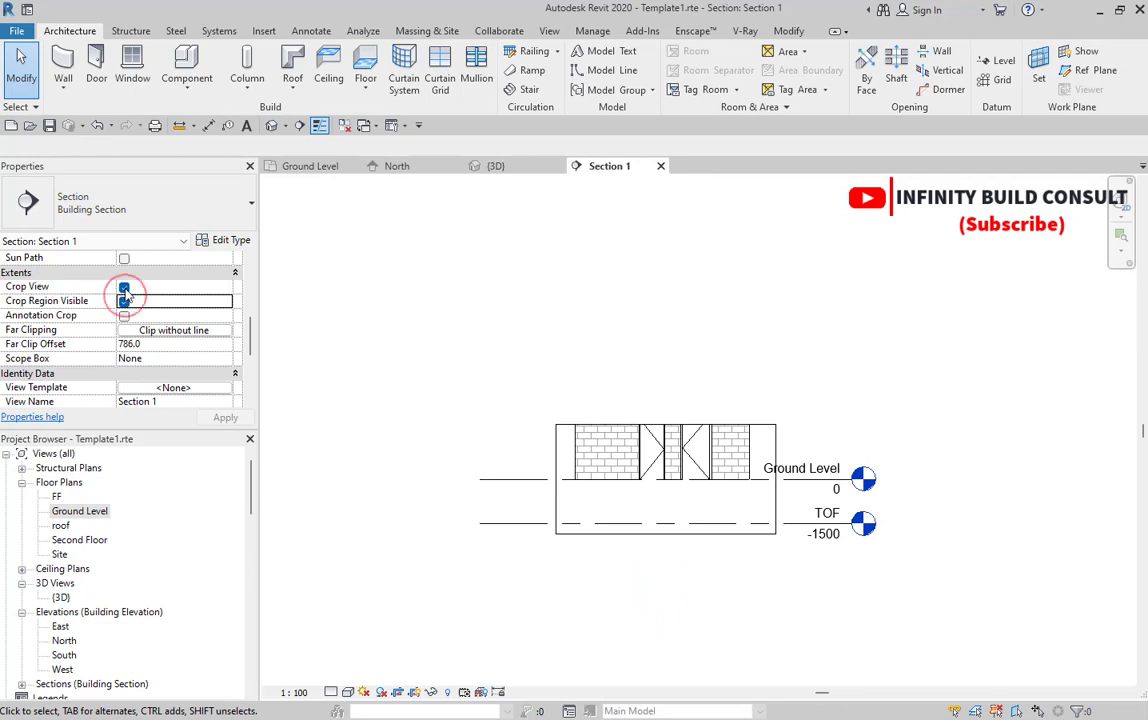
click(124, 287)
click(124, 301)
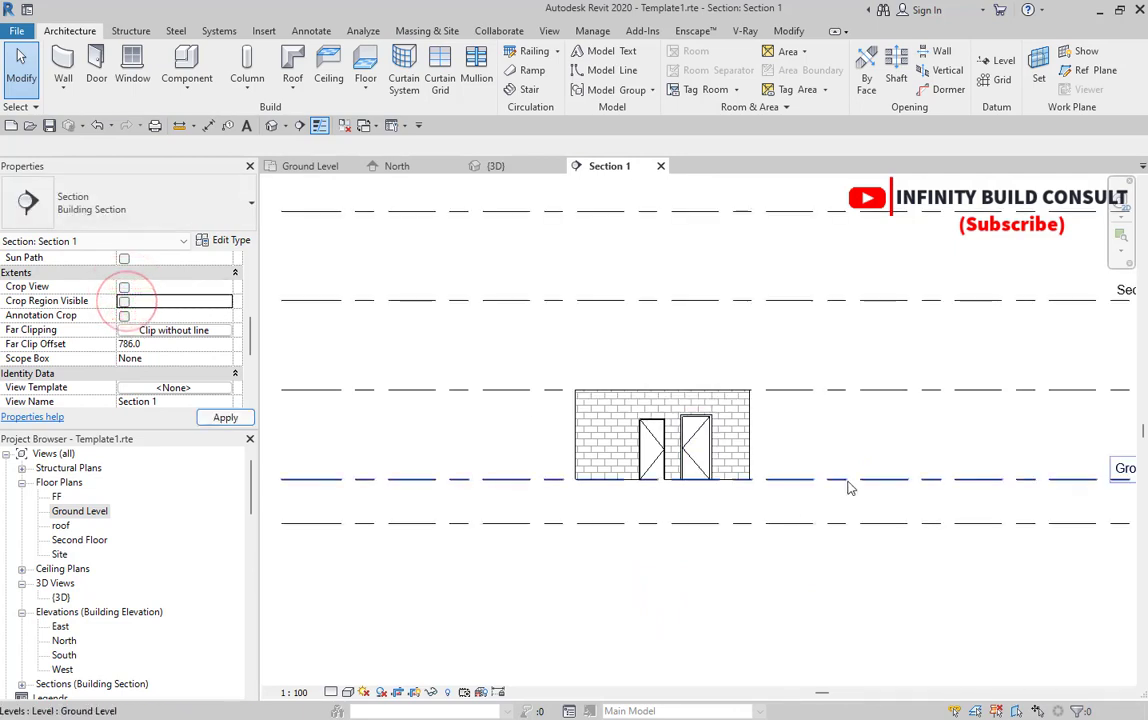
Select the M_Single-Flush 0900 x 2100 door in the section and open its family for editing
scroll(755, 484, up, 5)
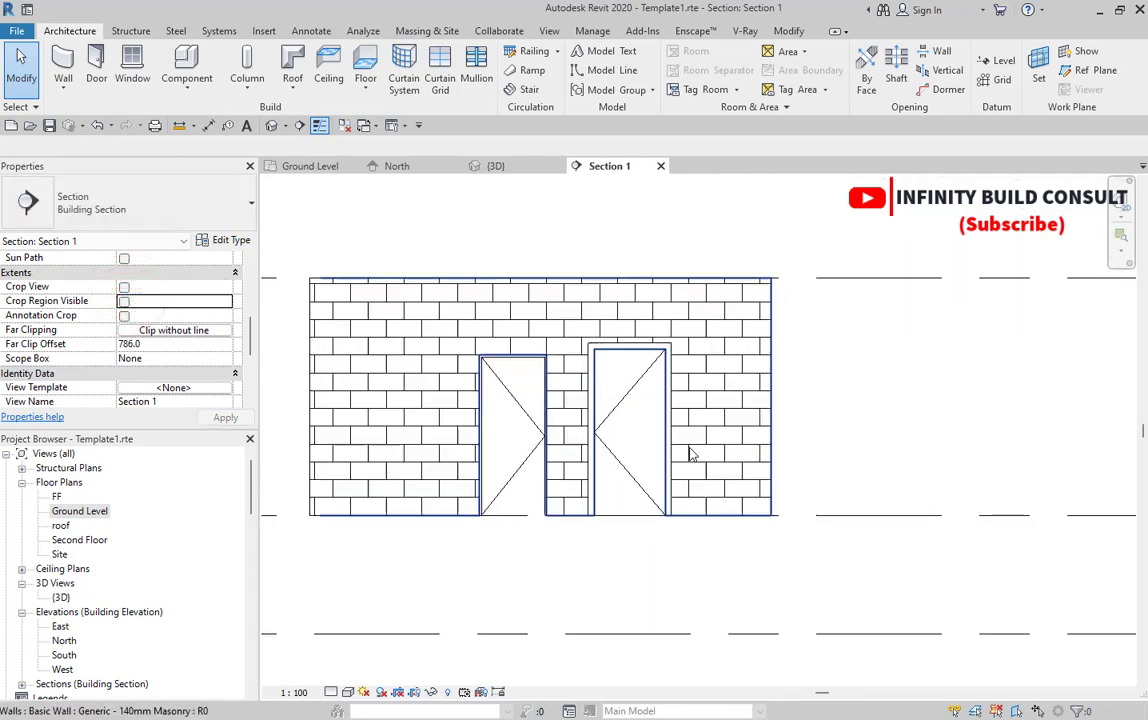
scroll(690, 455, down, 3)
scroll(690, 455, up, 2)
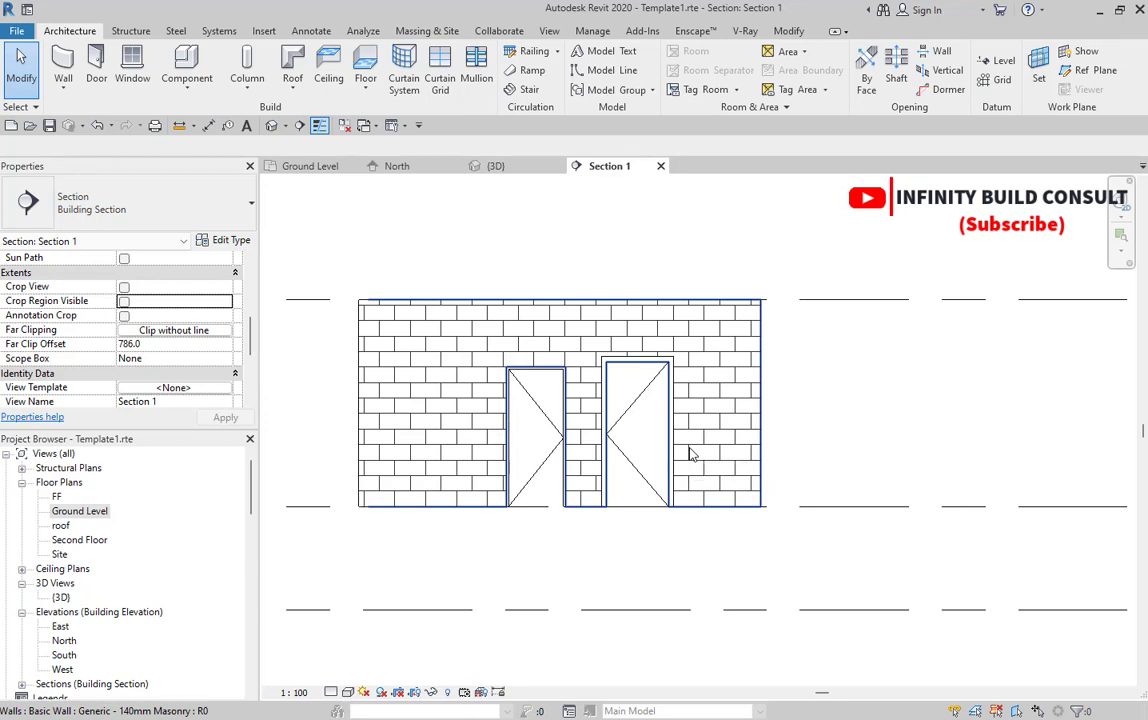
scroll(565, 230, up, 1)
click(665, 415)
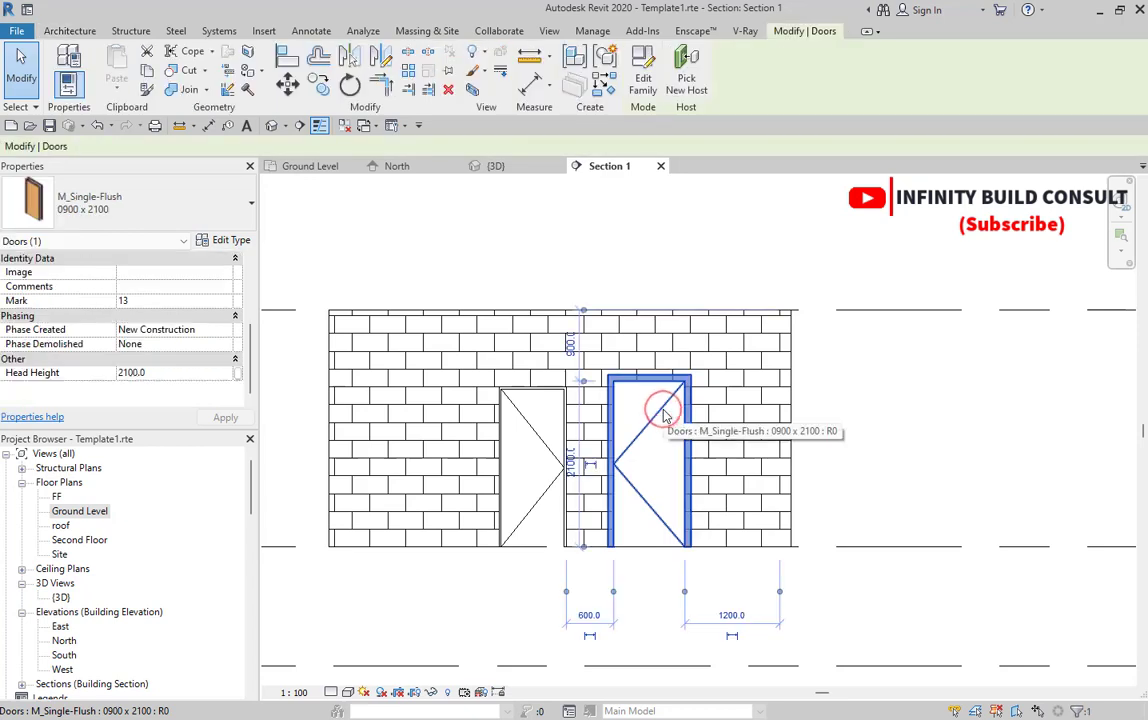
click(643, 84)
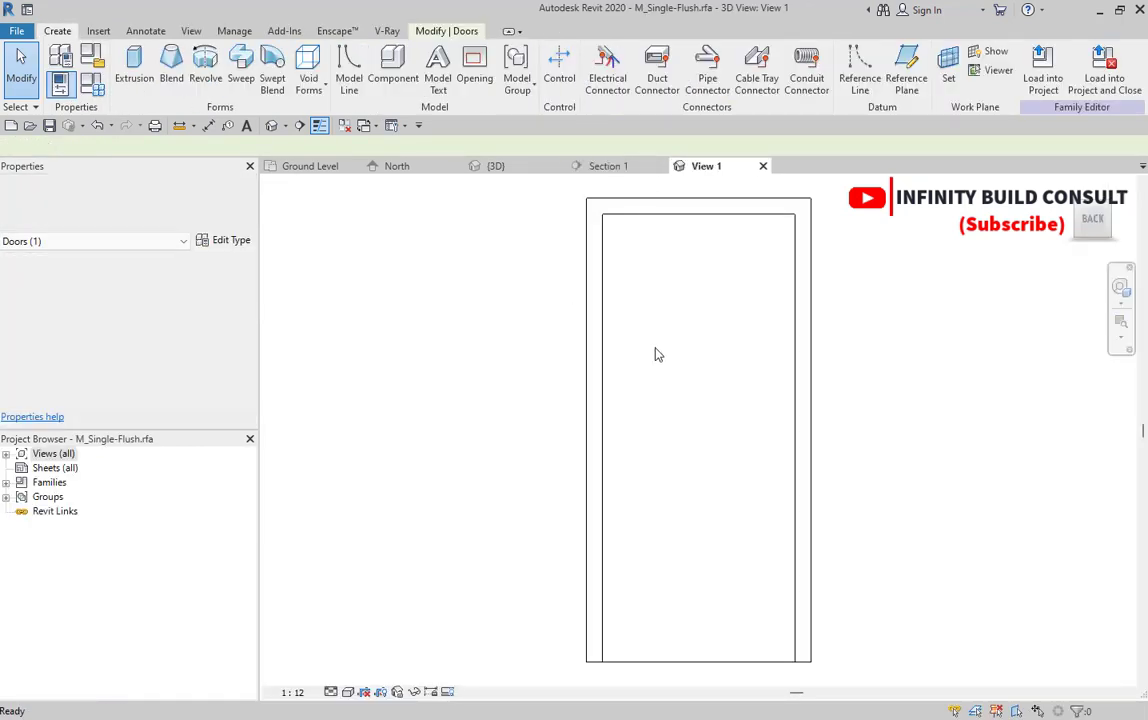
scroll(525, 389, up, 2)
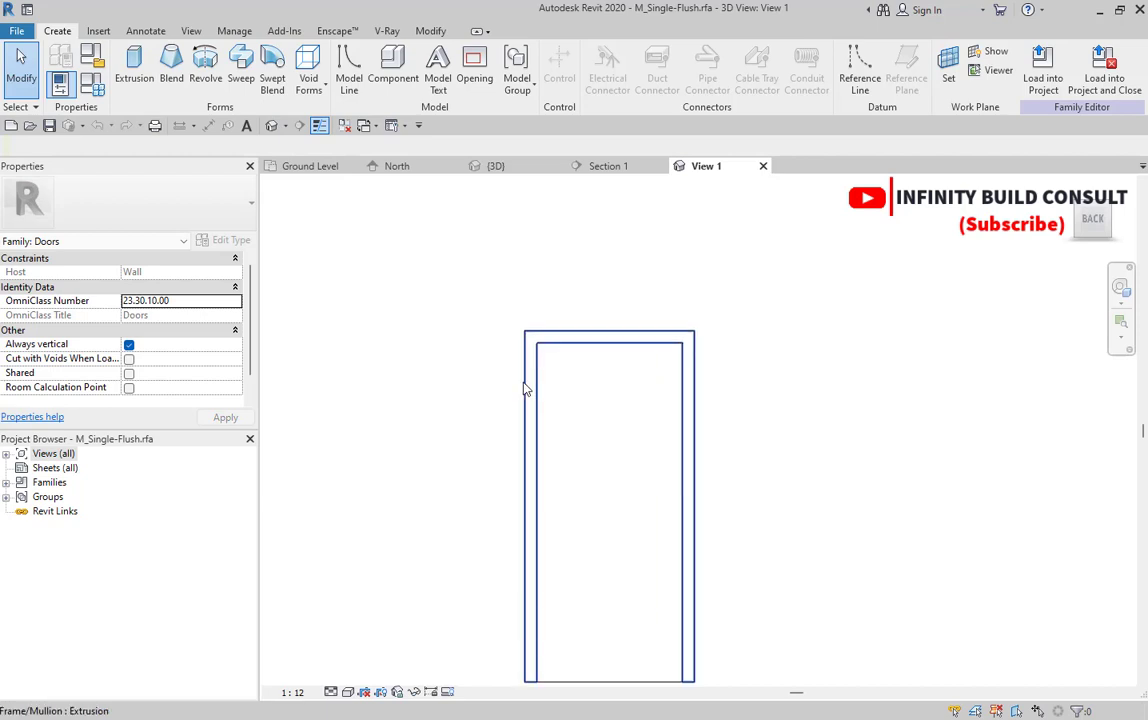
click(124, 74)
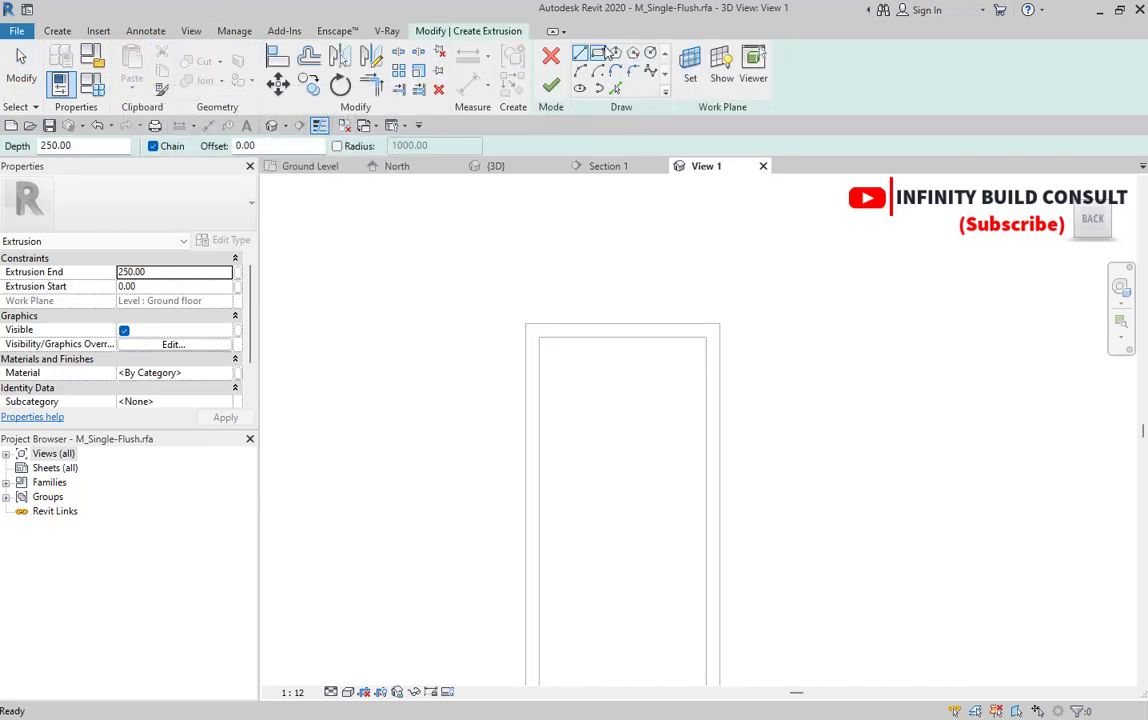
click(600, 53)
scroll(519, 321, up, 1)
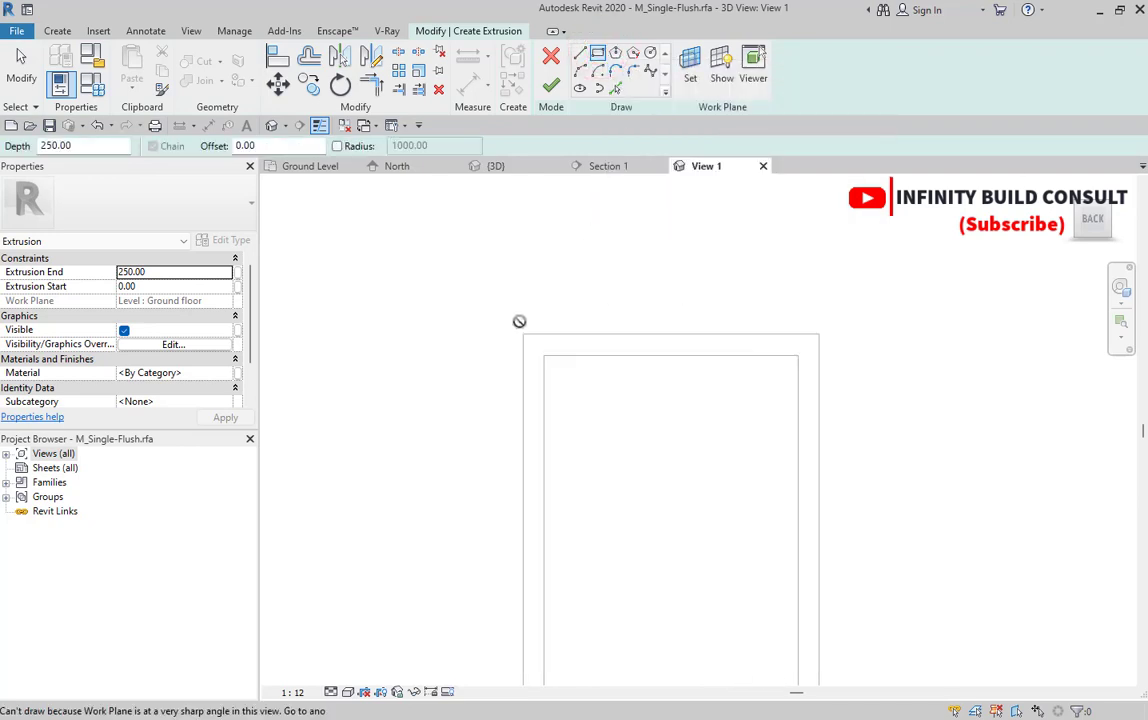
scroll(589, 238, down, 3)
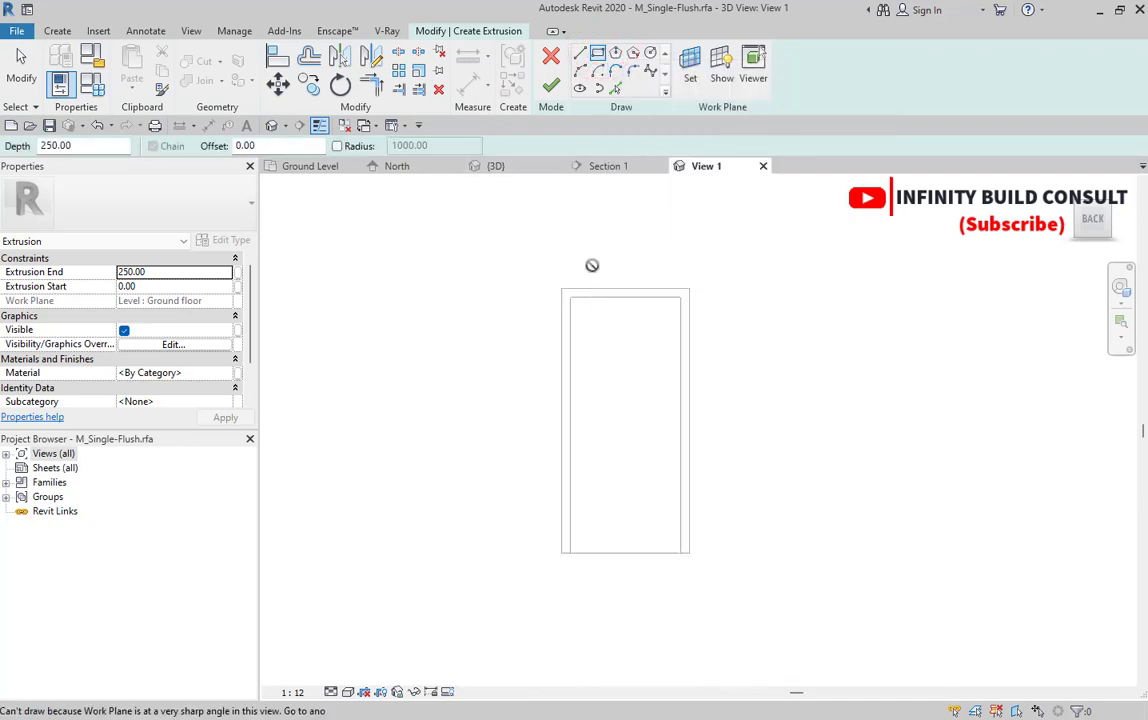
scroll(632, 311, down, 2)
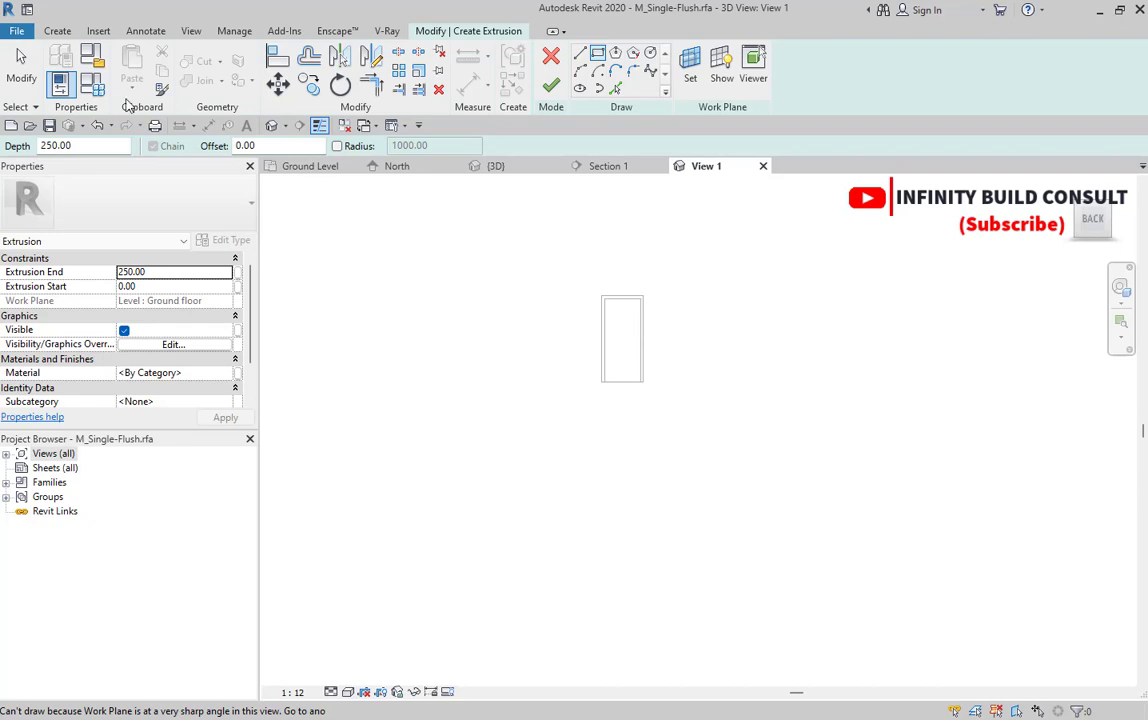
click(584, 56)
scroll(619, 290, up, 2)
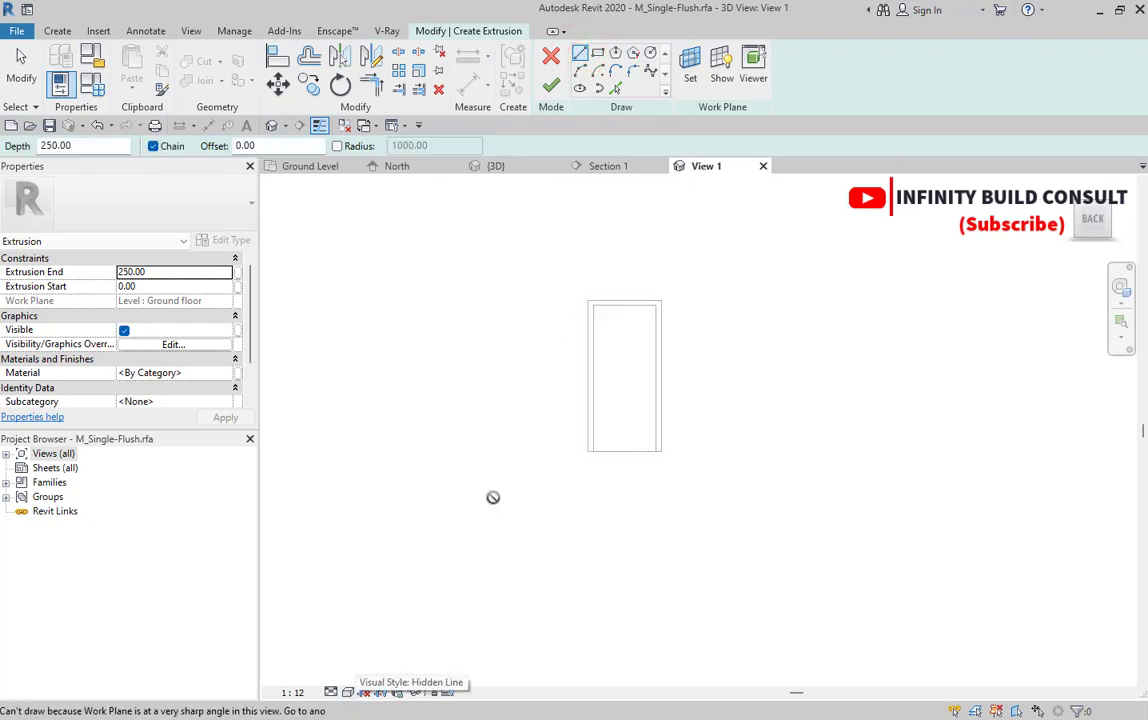
scroll(605, 405, down, 3)
scroll(605, 405, up, 3)
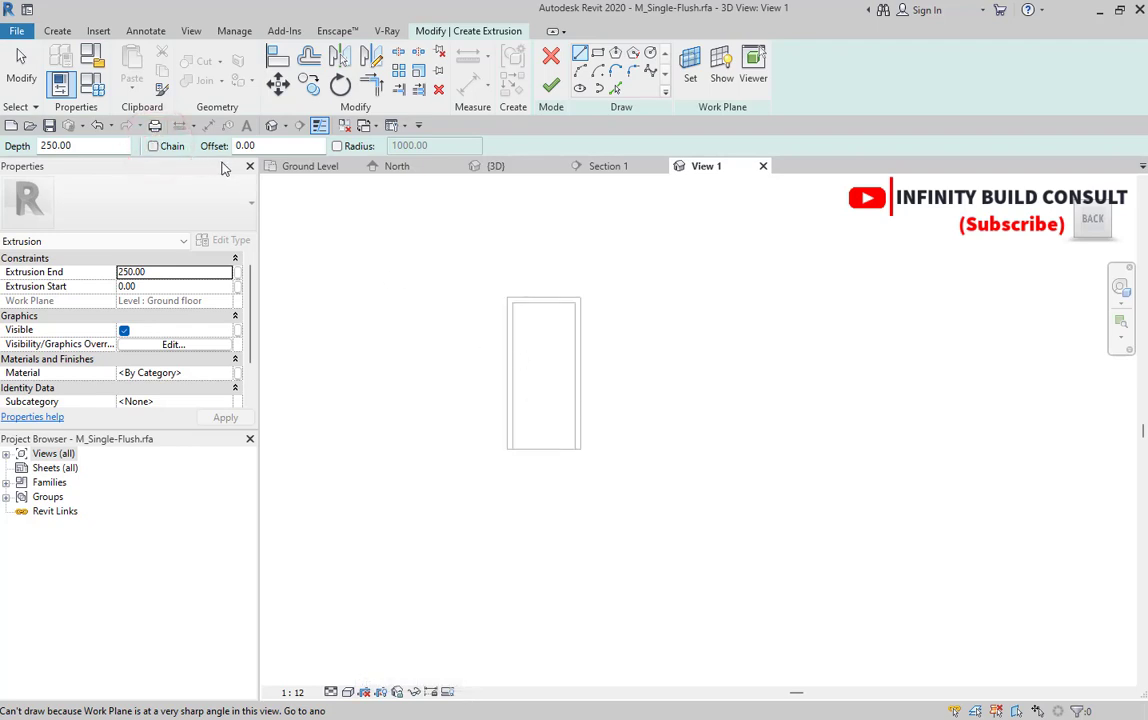
click(552, 55)
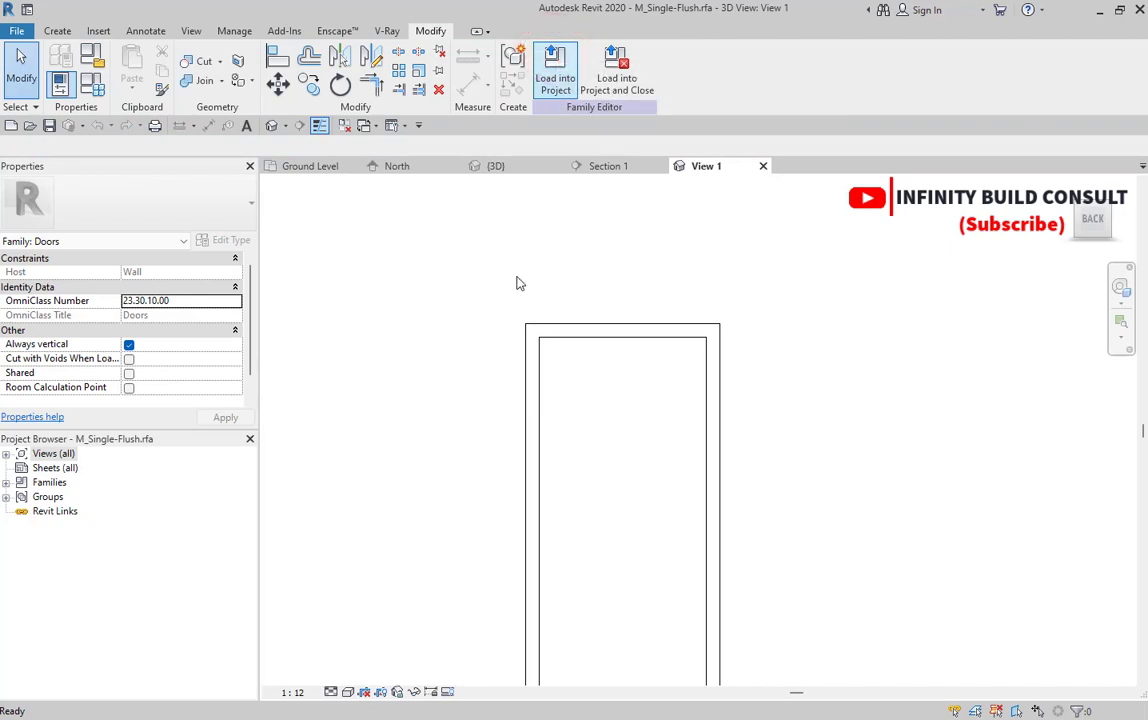
Start a new extrusion and set its work plane by picking the front face of the door frame
scroll(484, 348, down, 4)
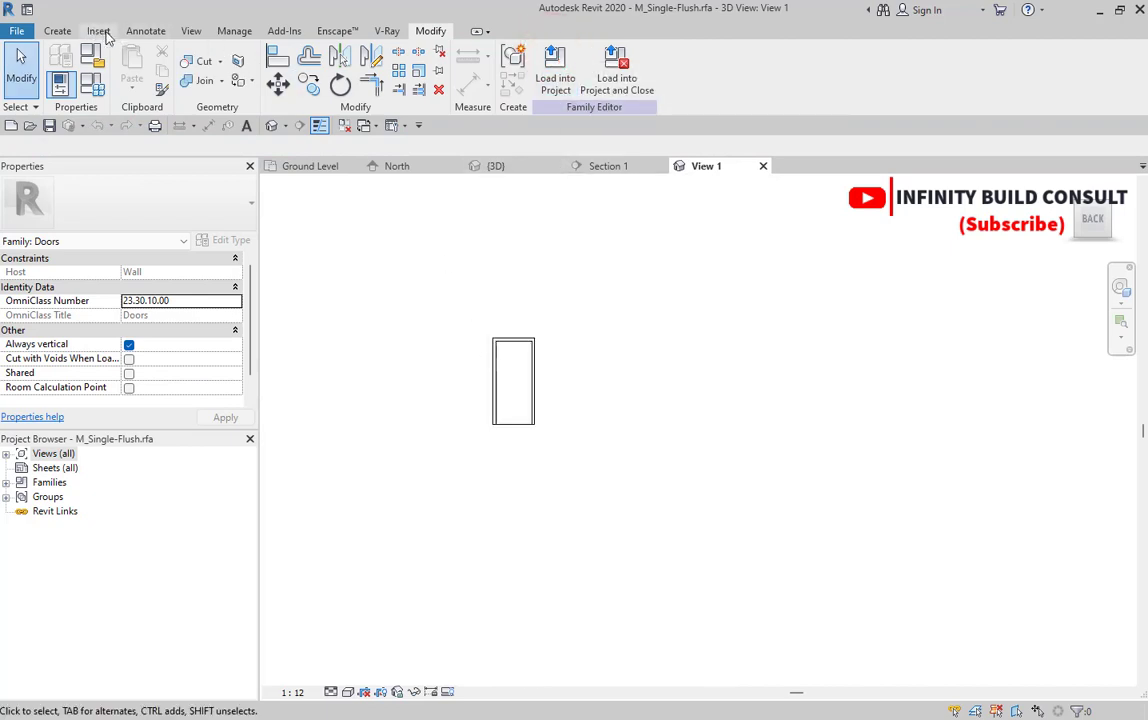
click(58, 31)
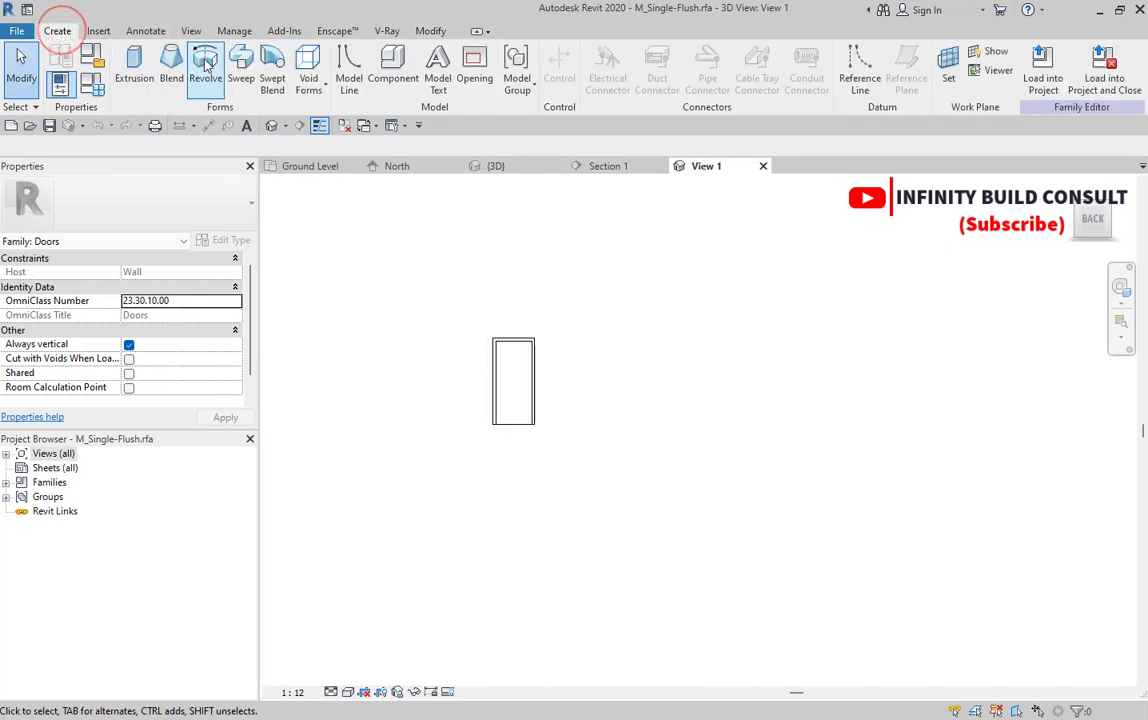
click(135, 72)
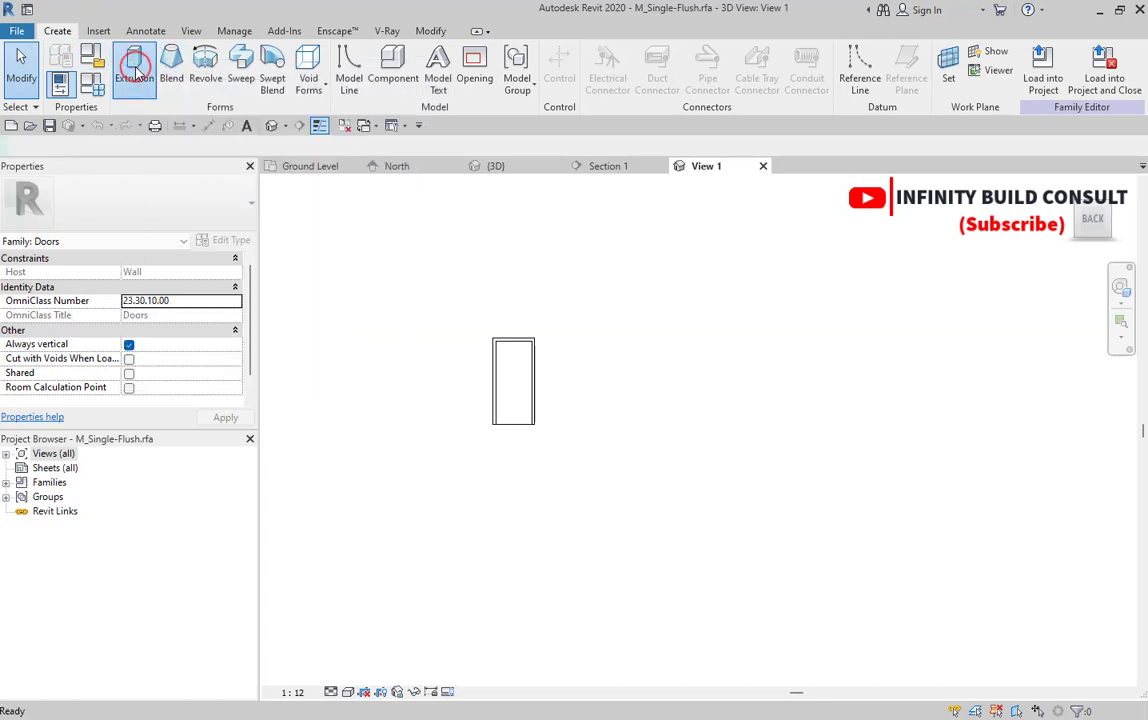
click(612, 402)
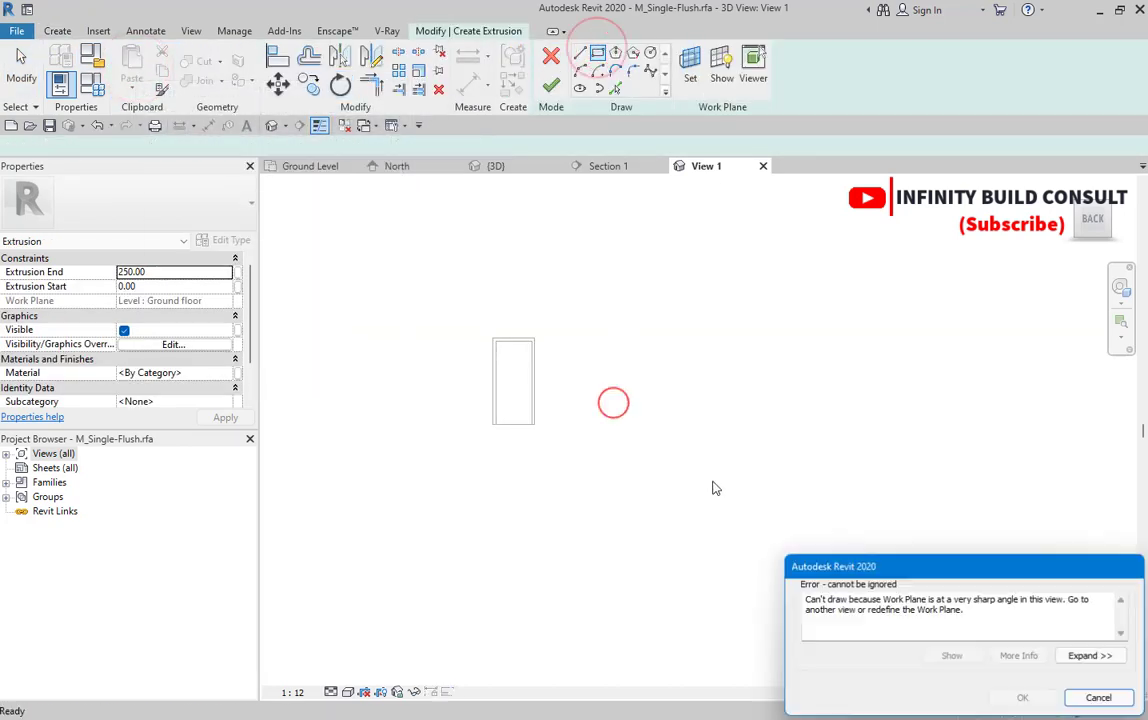
click(1099, 699)
click(692, 72)
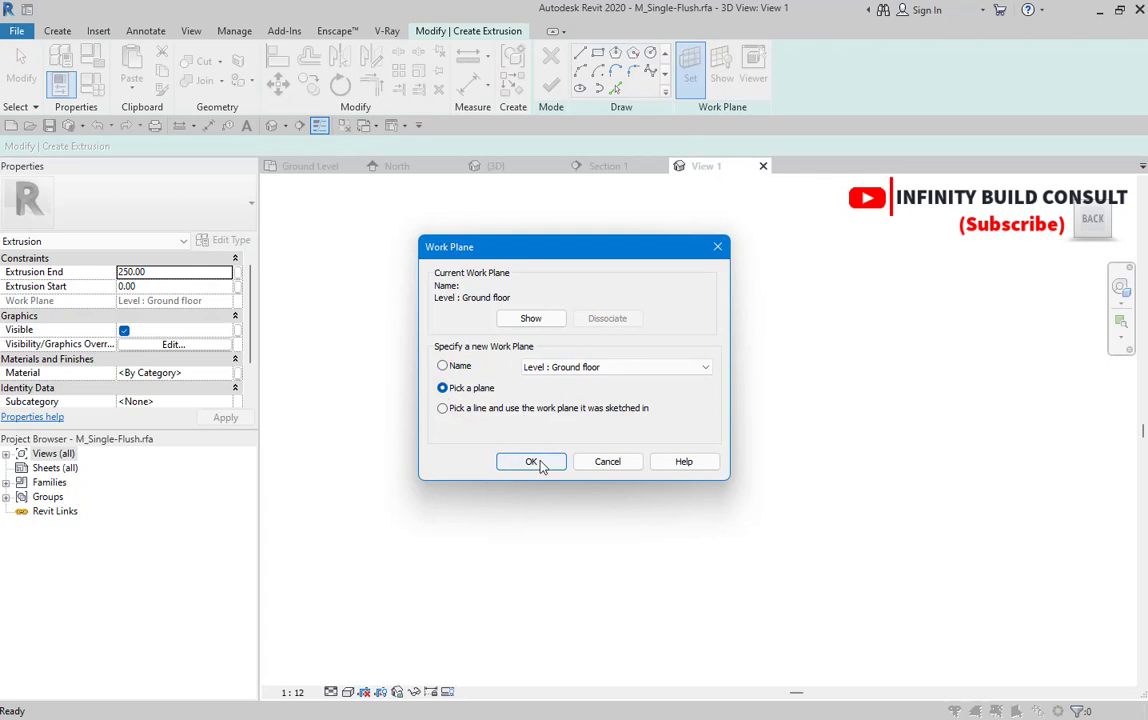
click(532, 461)
scroll(492, 335, up, 5)
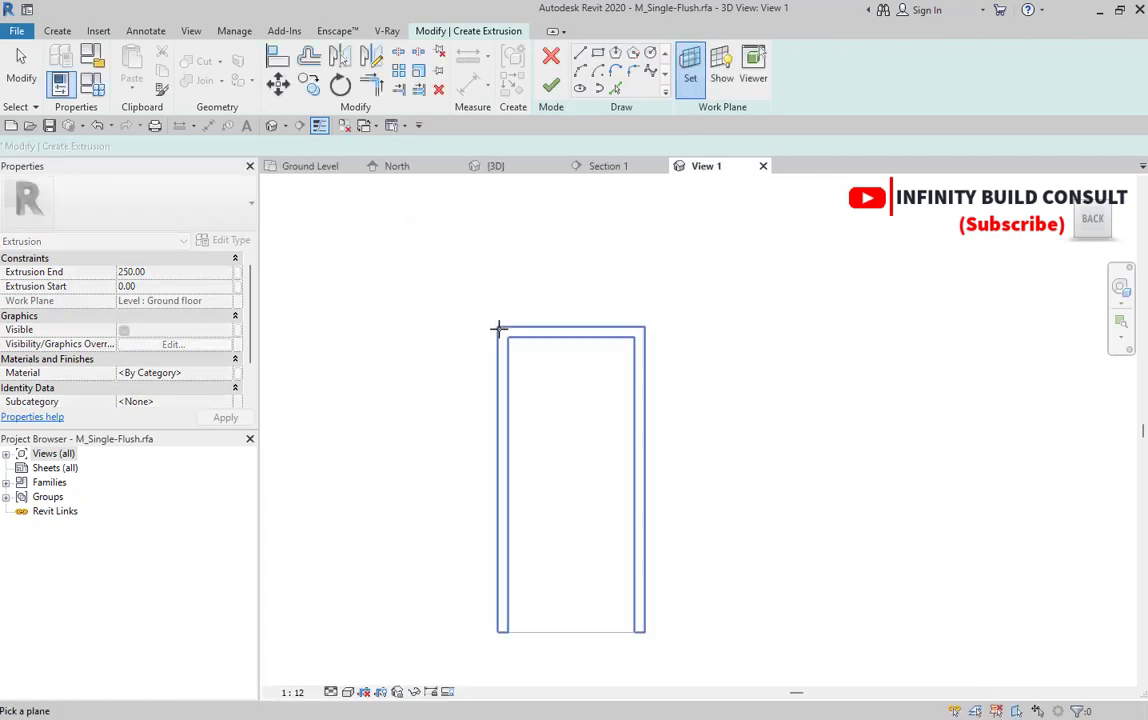
scroll(497, 330, up, 3)
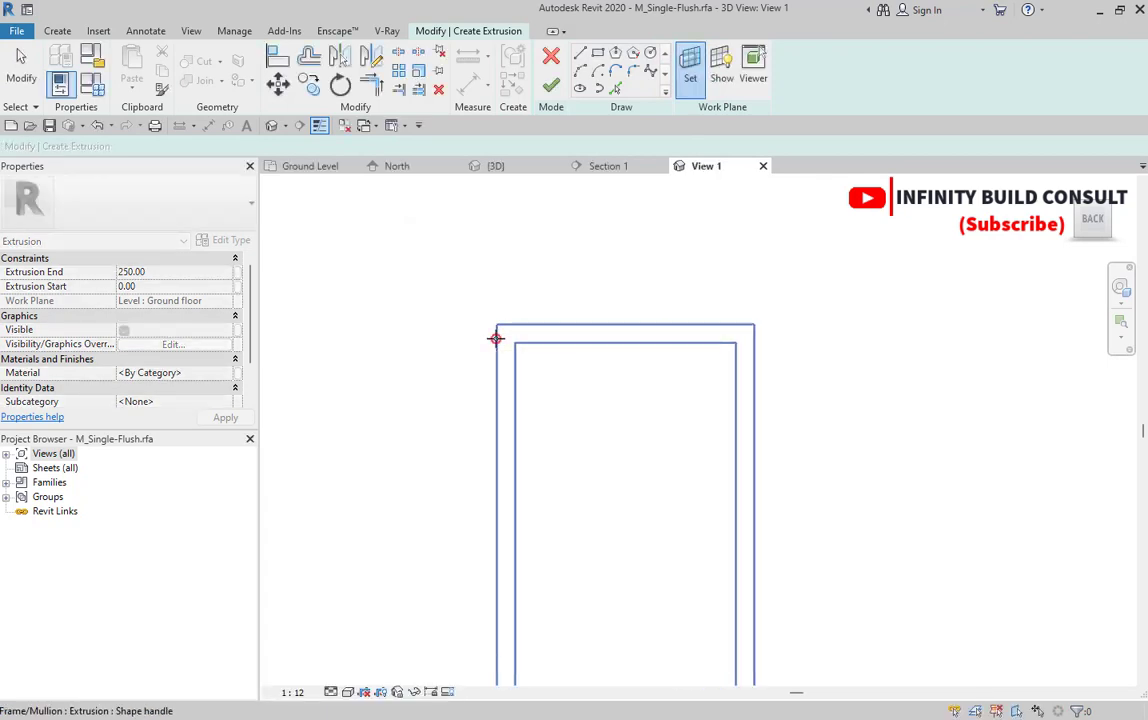
click(494, 338)
Sketch a rectangle for the extrusion along the frame's outer edge, from its upper corner to the diagonally opposite lower corner
scroll(548, 236, down, 4)
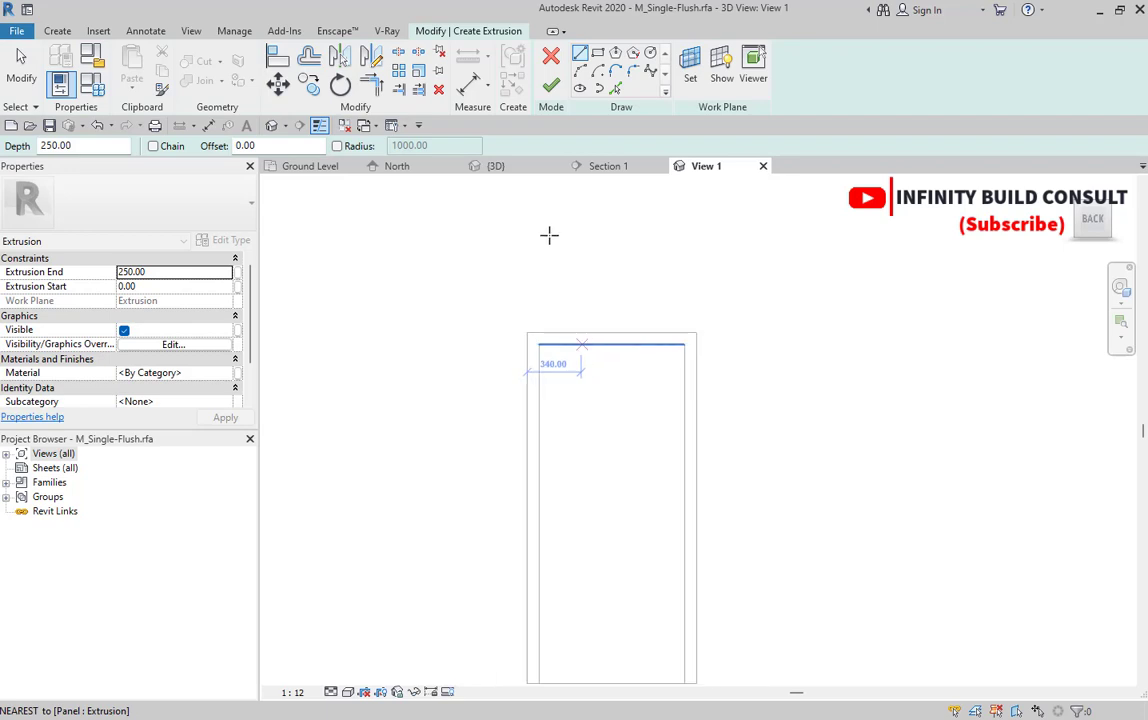
click(603, 57)
scroll(500, 390, up, 3)
click(561, 307)
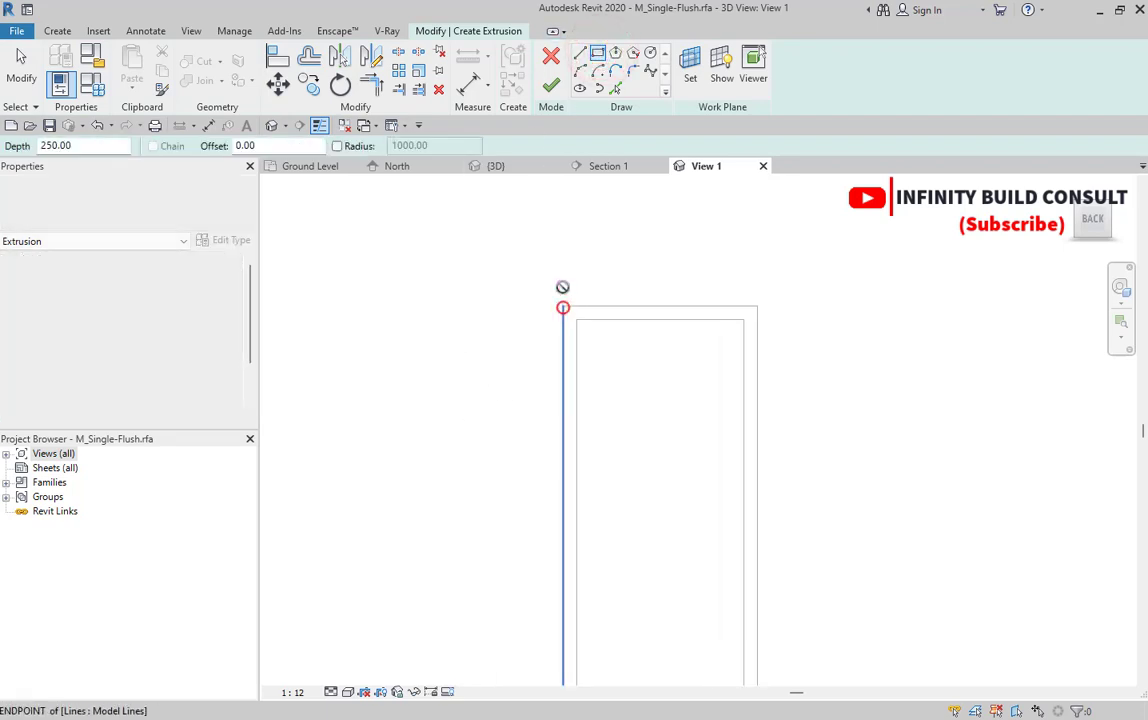
scroll(591, 285, down, 4)
scroll(700, 480, up, 5)
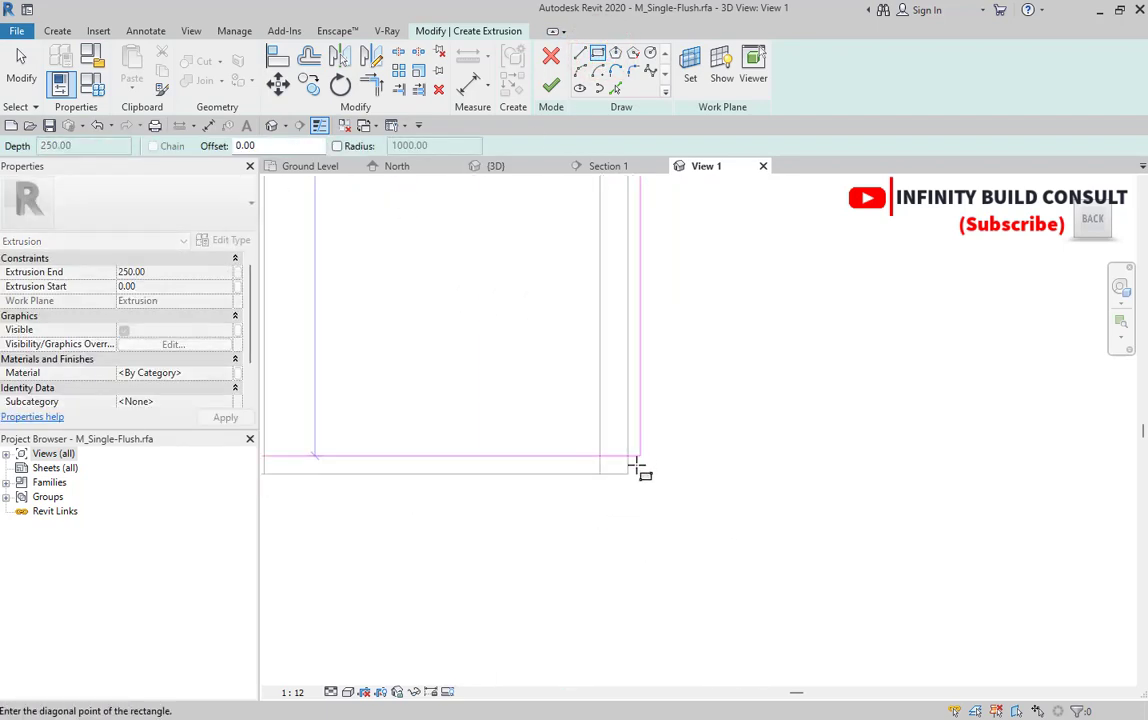
click(632, 470)
scroll(648, 477, down, 5)
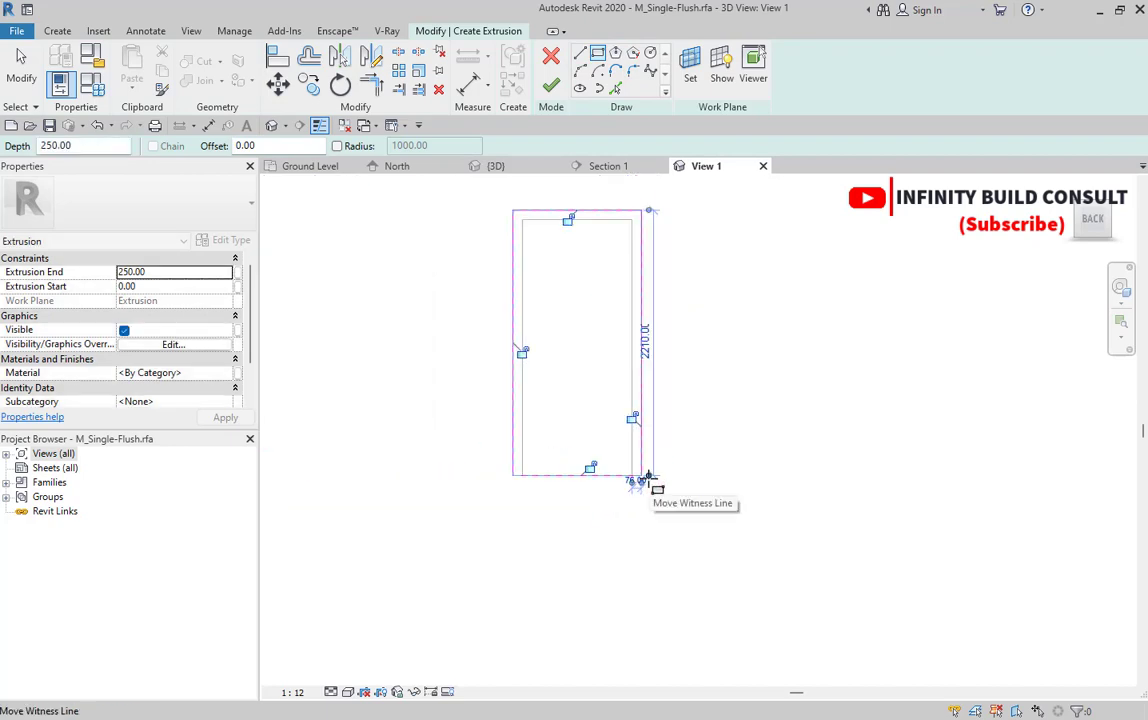
scroll(563, 311, up, 2)
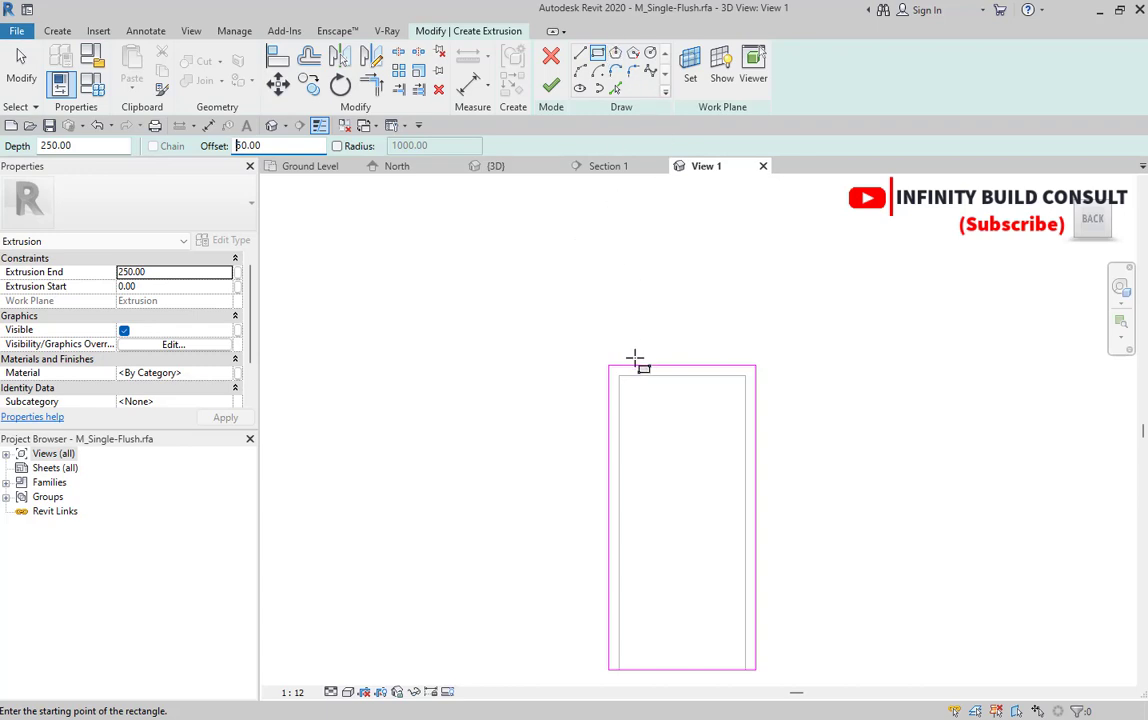
Add sketch lines offset 50 mm outward from the door frame's top edge and both side edges by picking the edges
click(615, 91)
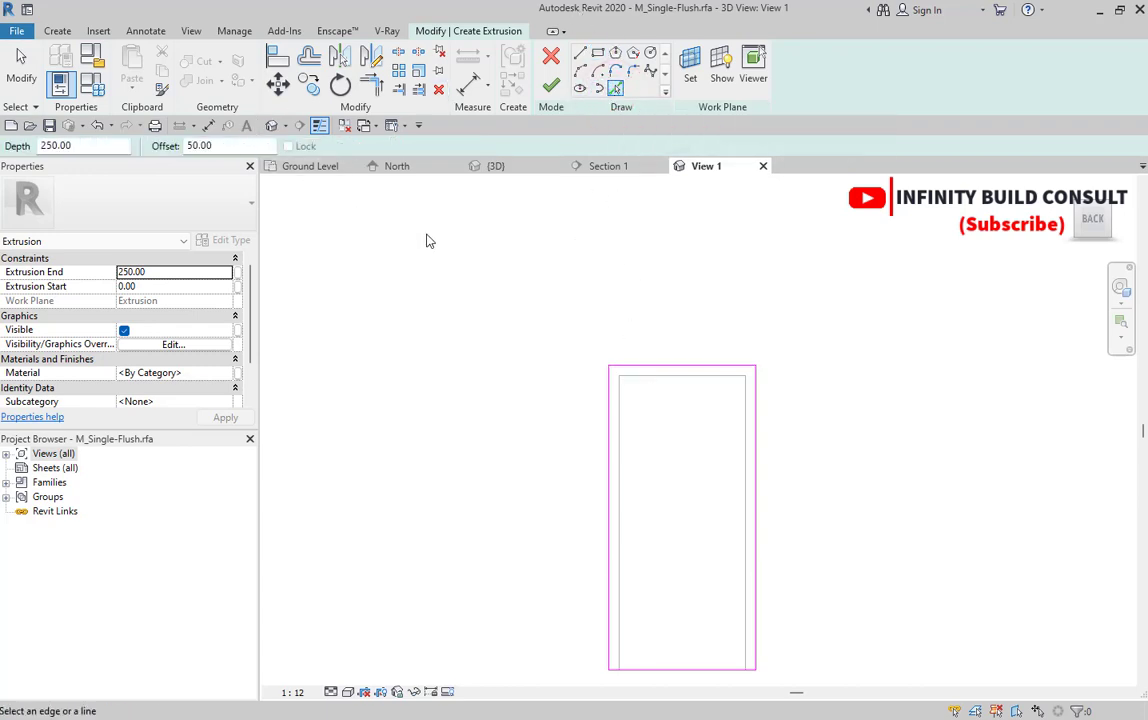
click(669, 364)
middle_drag(602, 455, 594, 372)
scroll(594, 376, up, 1)
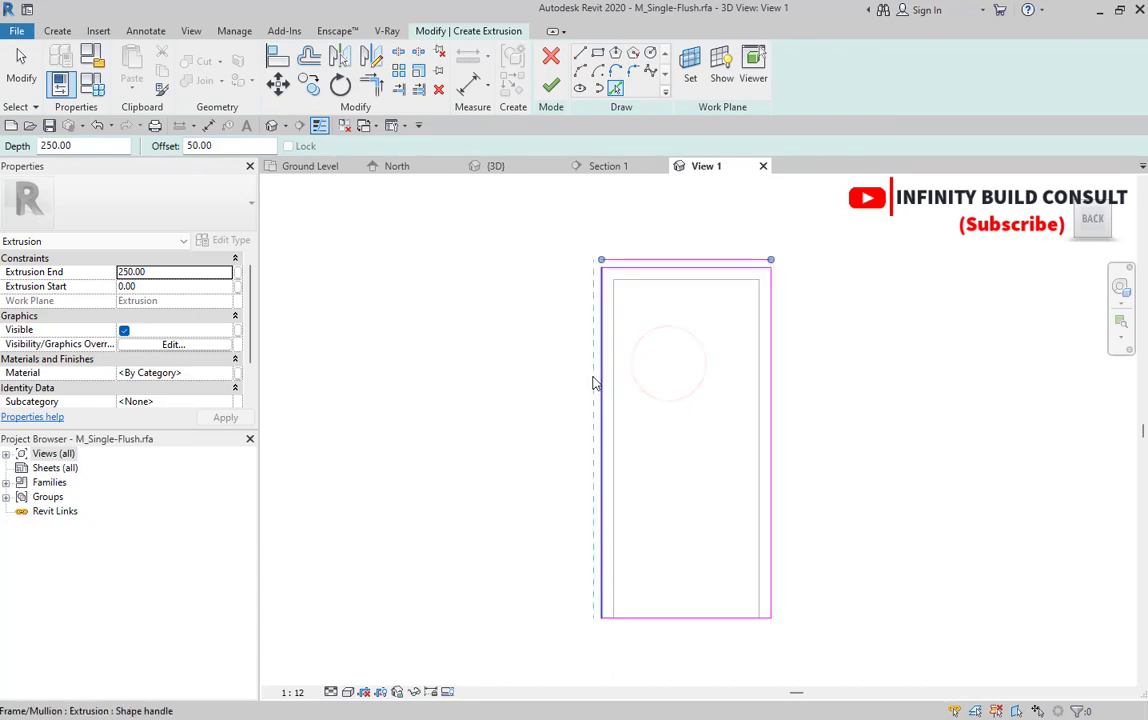
click(597, 377)
scroll(548, 292, down, 3)
scroll(676, 490, up, 2)
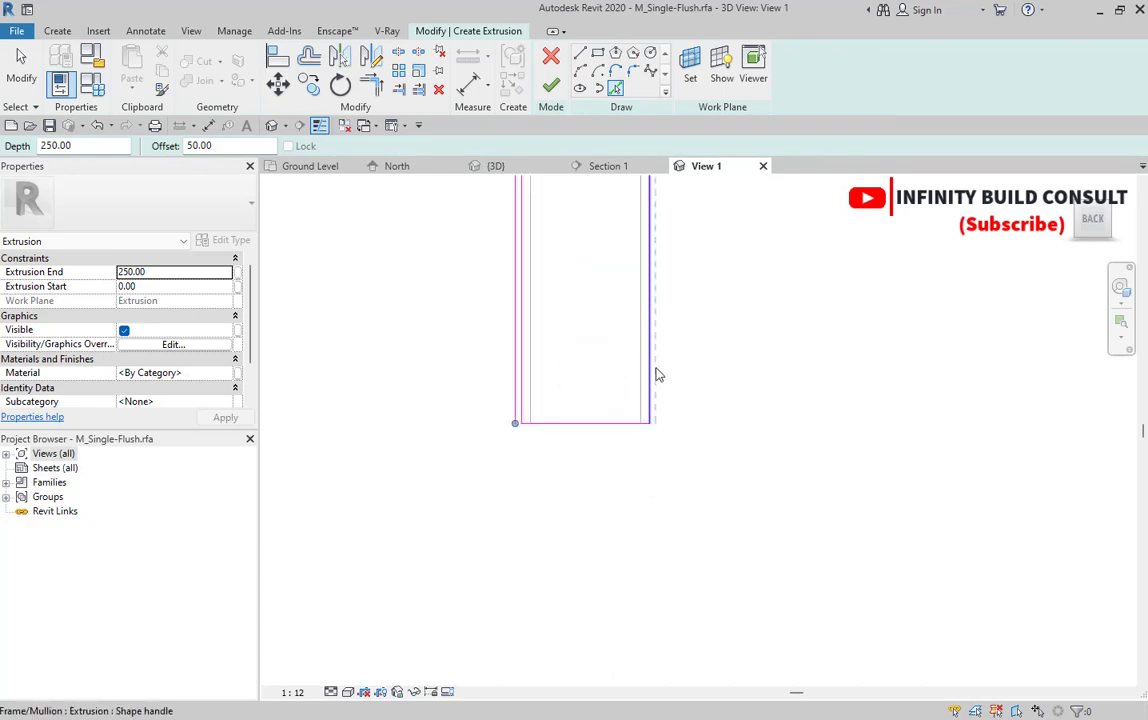
click(656, 368)
scroll(664, 464, down, 3)
scroll(676, 437, up, 2)
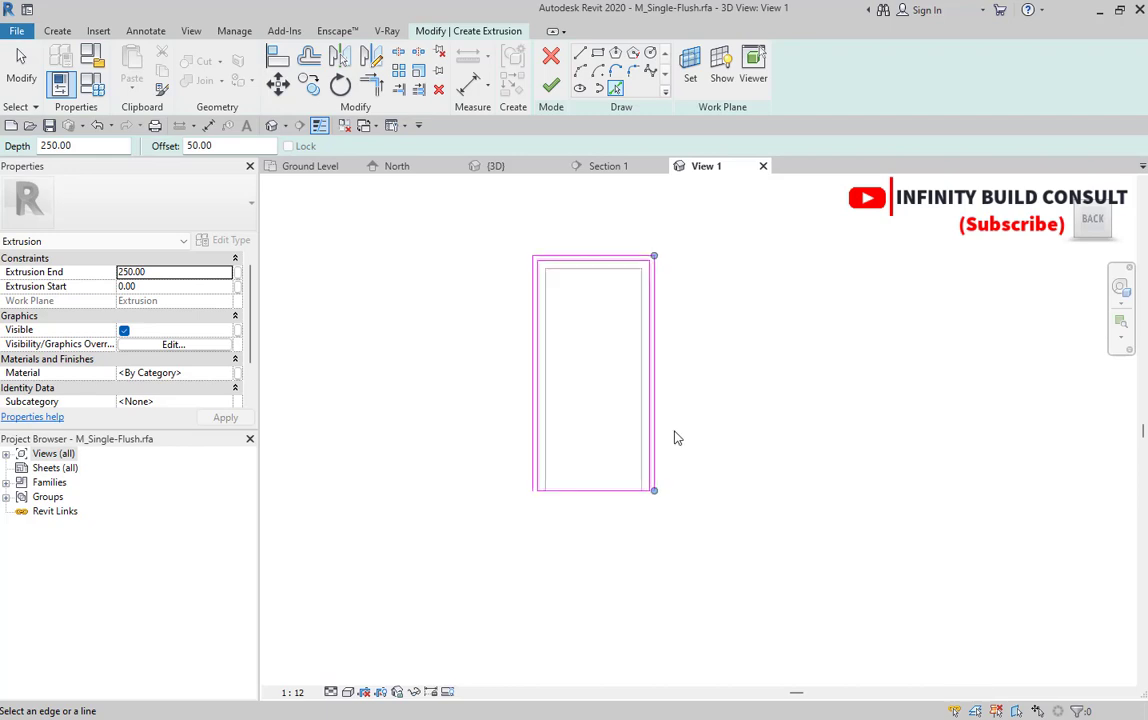
key(Escape)
Shorten the sketch's bottom line to a 50 mm segment joining the inner and outer lines at the foot of one leg
scroll(653, 492, up, 4)
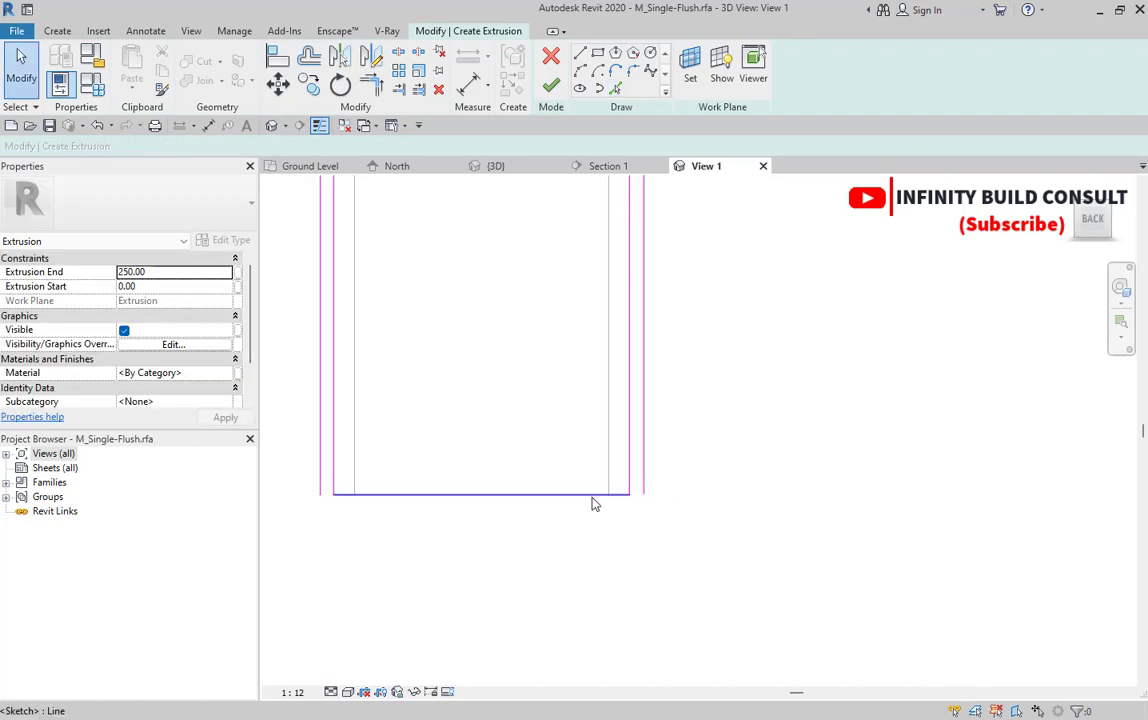
click(589, 495)
drag(326, 502, 651, 497)
scroll(699, 480, down, 2)
scroll(502, 553, up, 2)
click(494, 551)
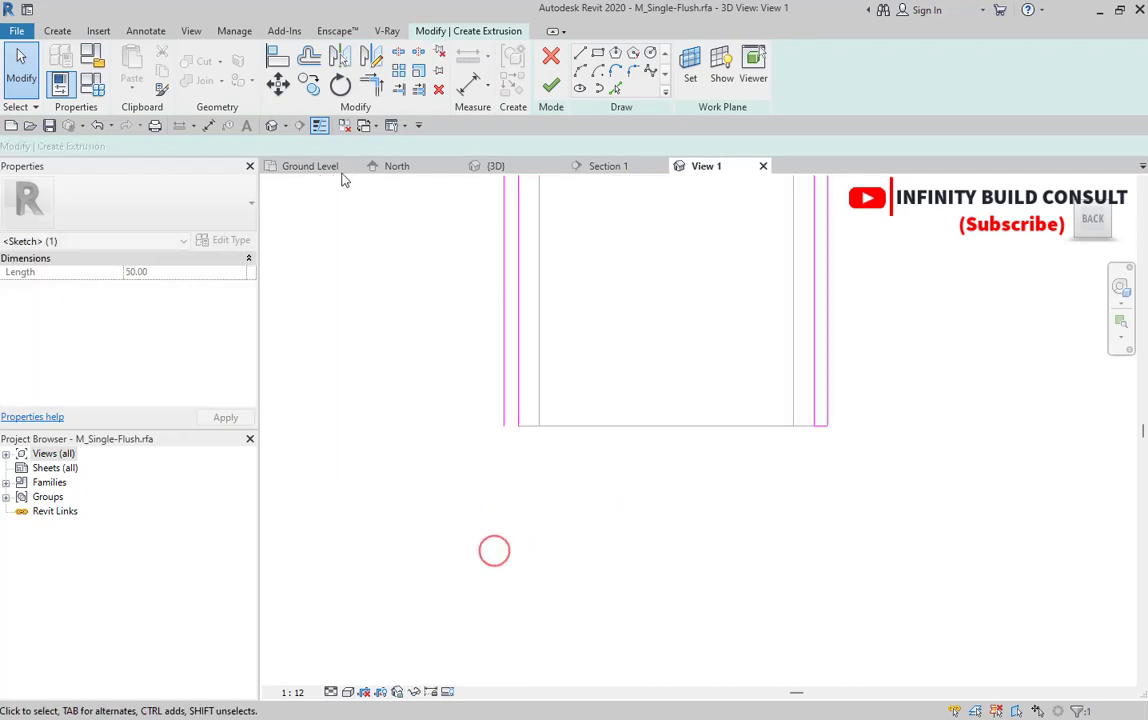
Draw a short line closing the gap between the inner and outer lines at the foot of the opposite leg
click(580, 52)
scroll(559, 400, up, 2)
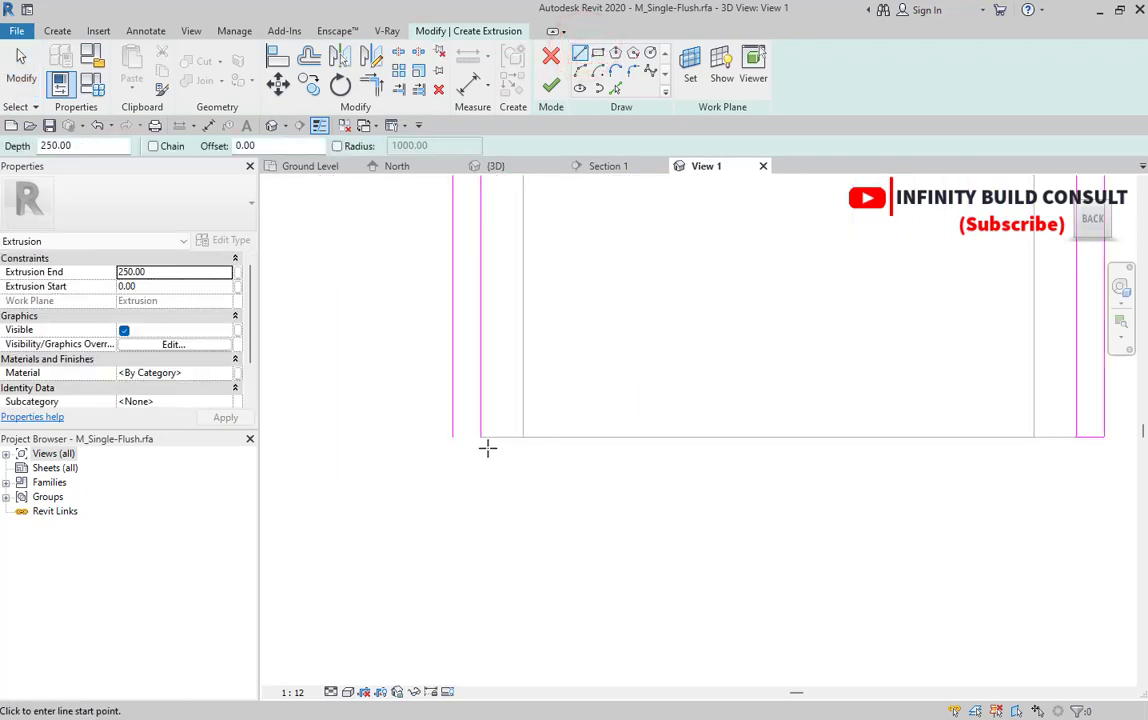
click(482, 438)
key(Escape)
scroll(480, 440, down, 5)
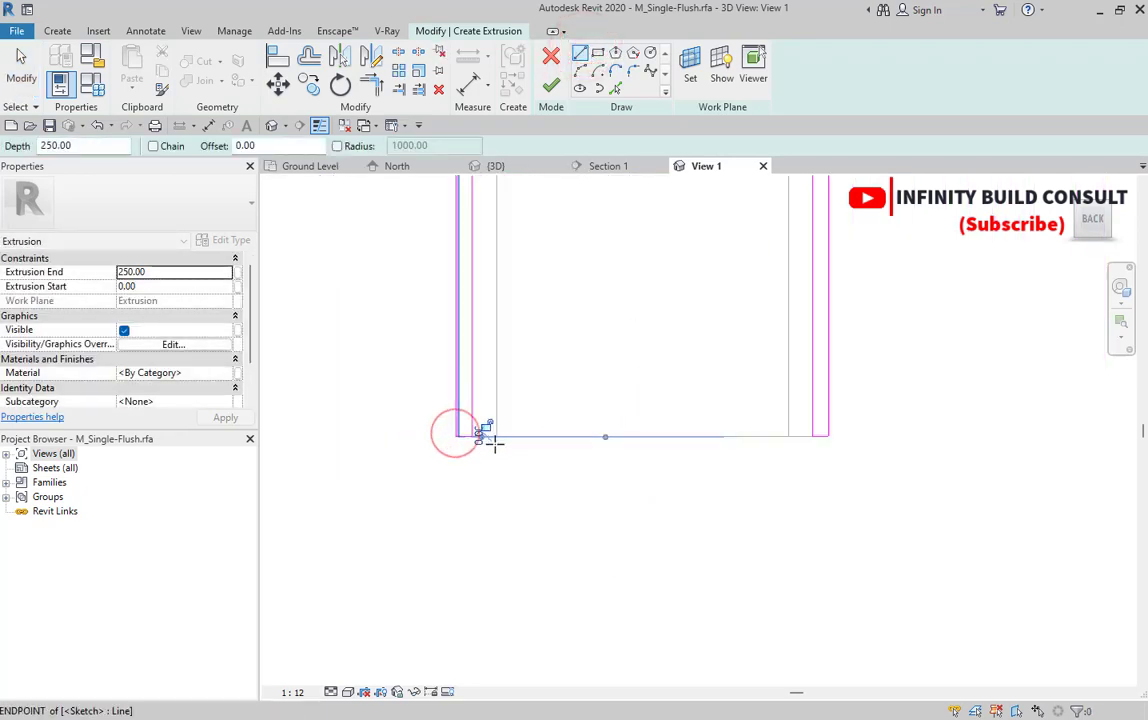
key(Escape)
scroll(530, 362, up, 4)
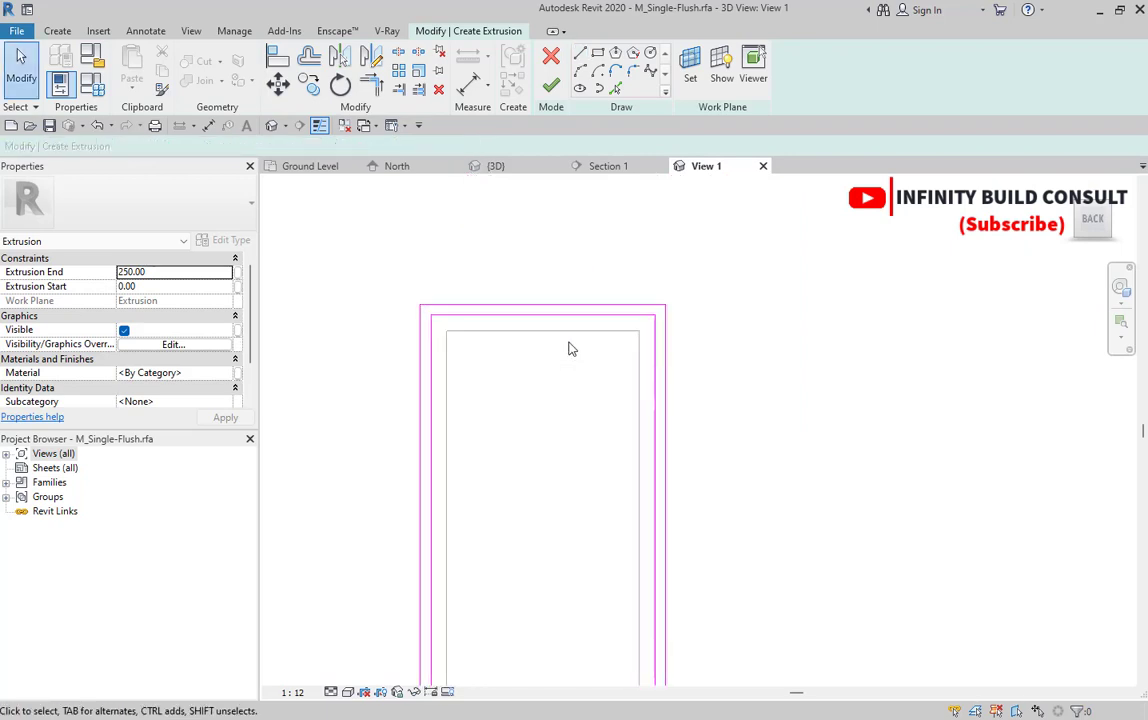
scroll(577, 343, down, 5)
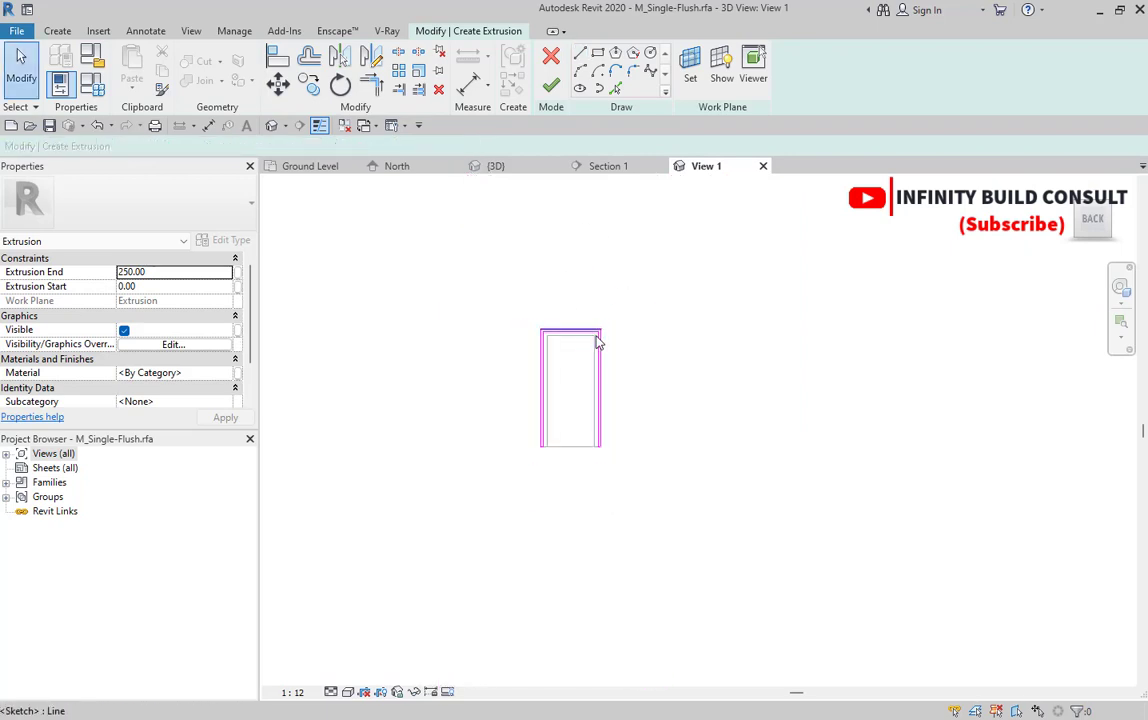
scroll(598, 338, up, 4)
scroll(542, 365, up, 1)
scroll(546, 410, down, 3)
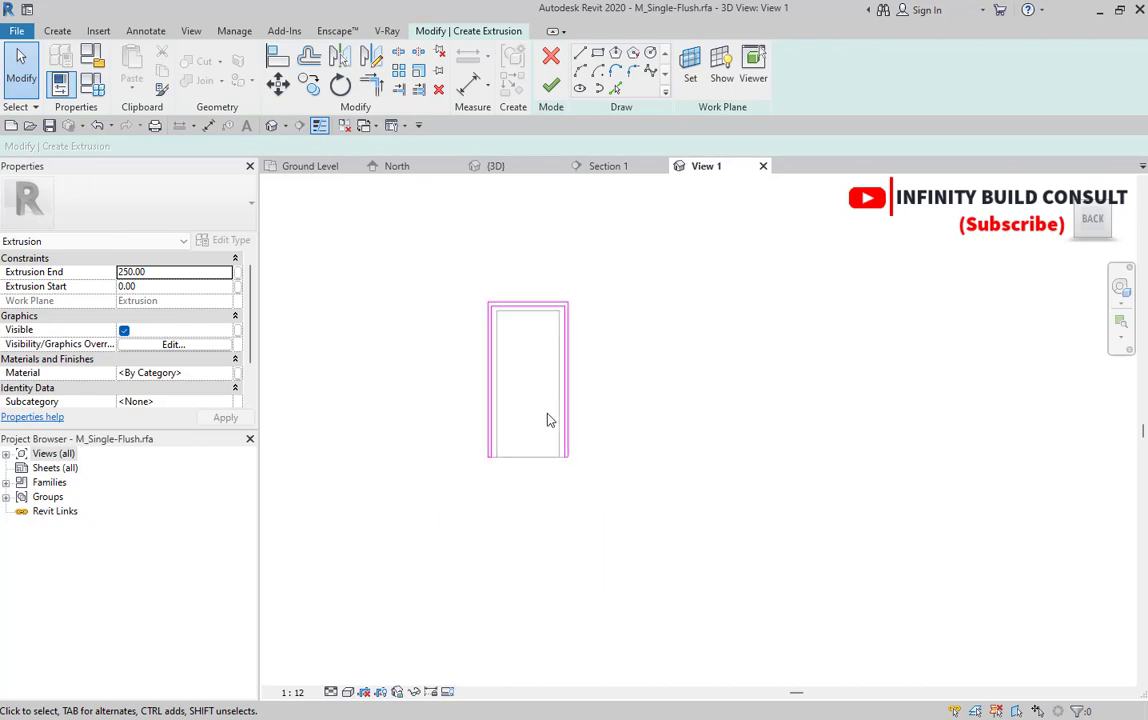
scroll(546, 410, up, 3)
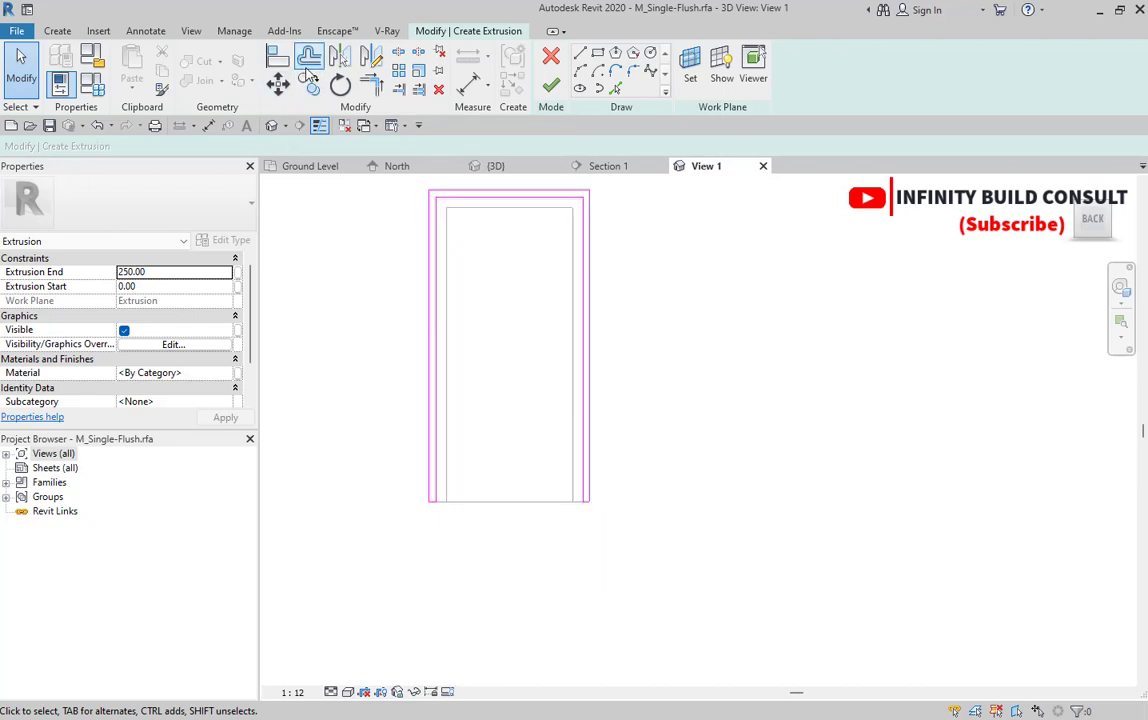
Offset the sketch's outer top line 50 mm outward with Copy turned off
click(307, 68)
scroll(416, 410, down, 3)
scroll(405, 215, up, 2)
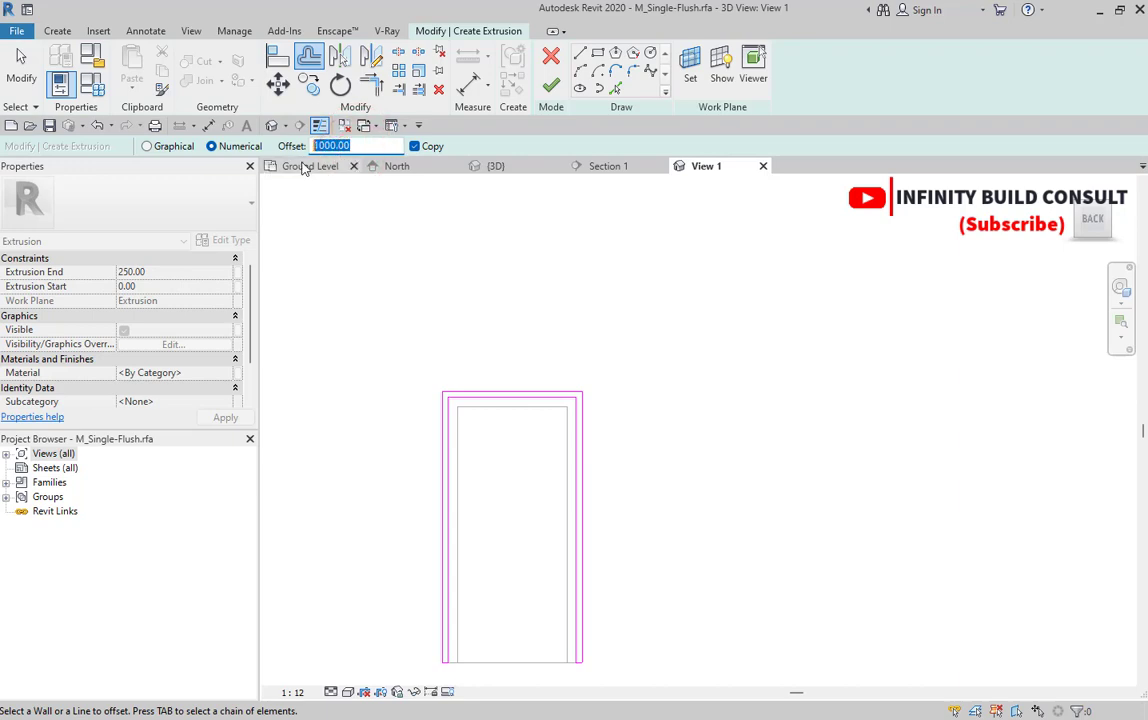
text(2)
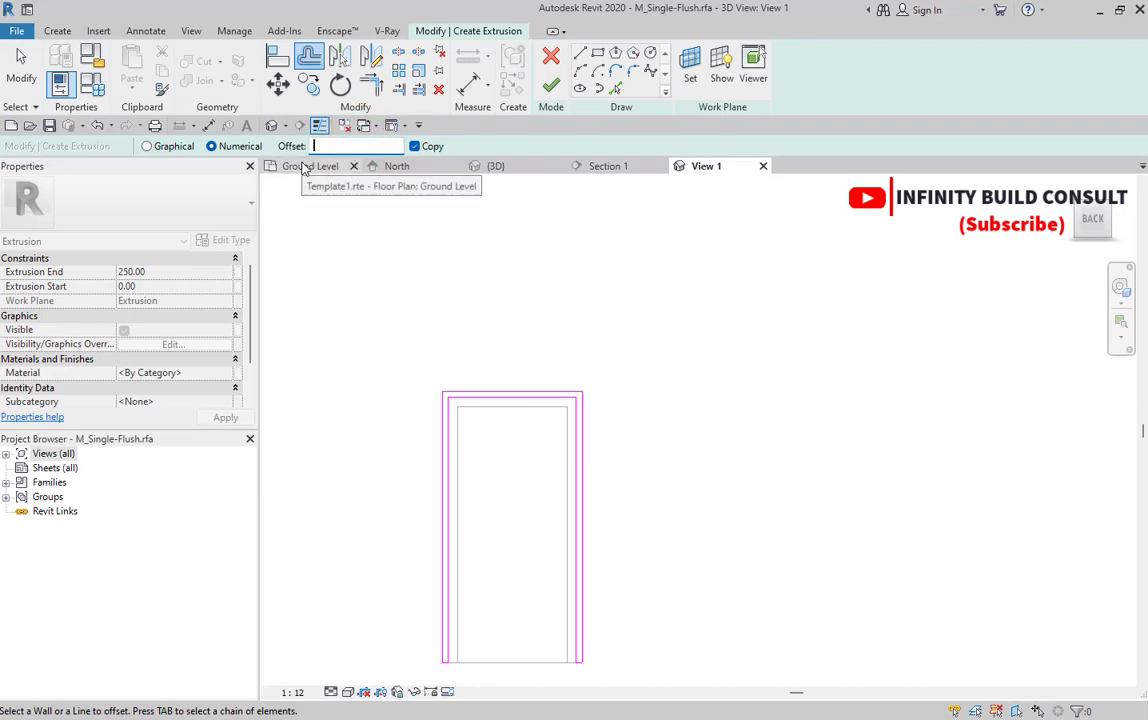
key(Return)
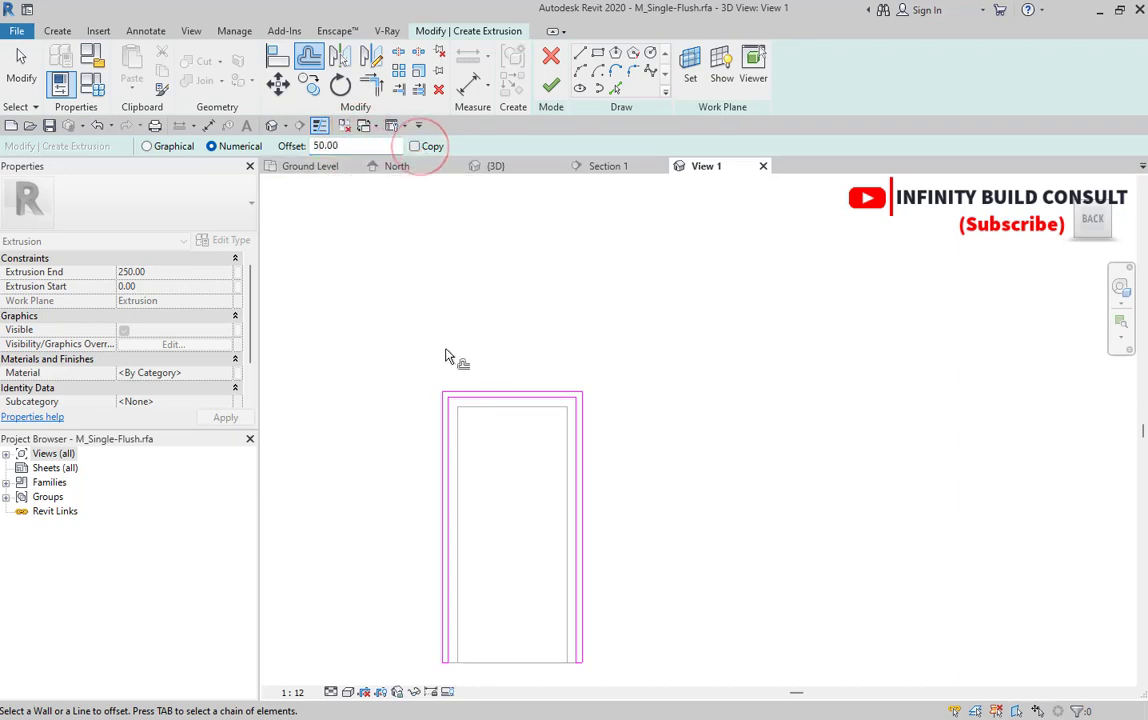
scroll(471, 380, up, 3)
click(493, 400)
scroll(475, 347, down, 3)
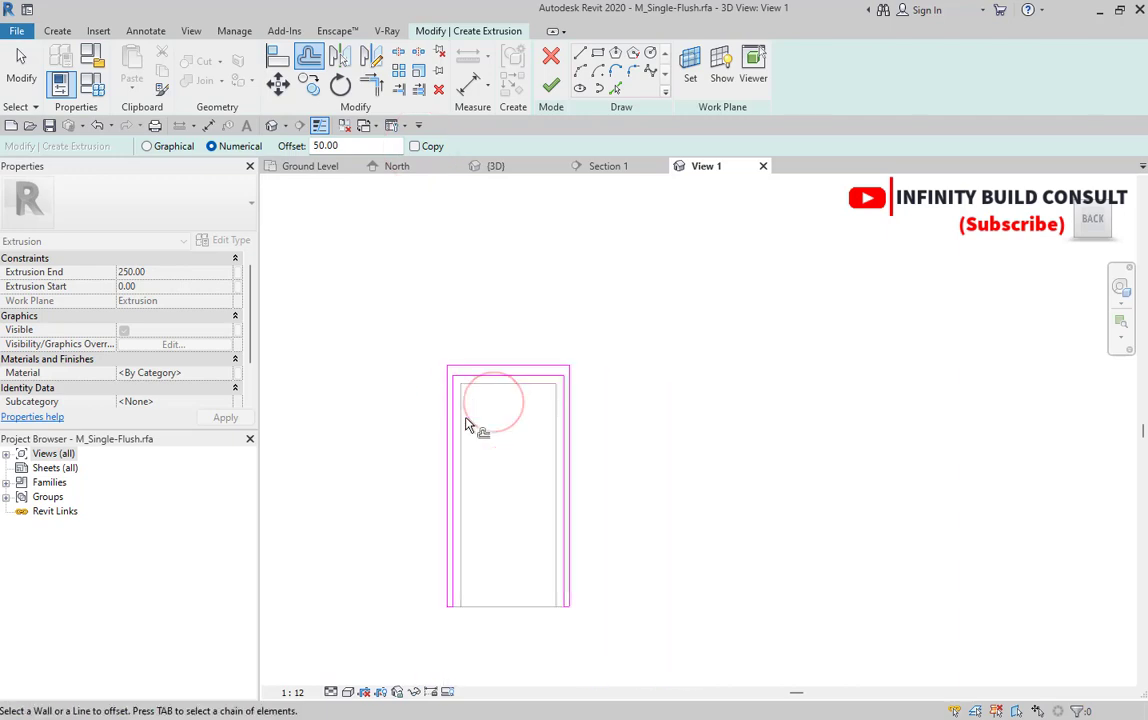
scroll(467, 420, up, 2)
click(433, 417)
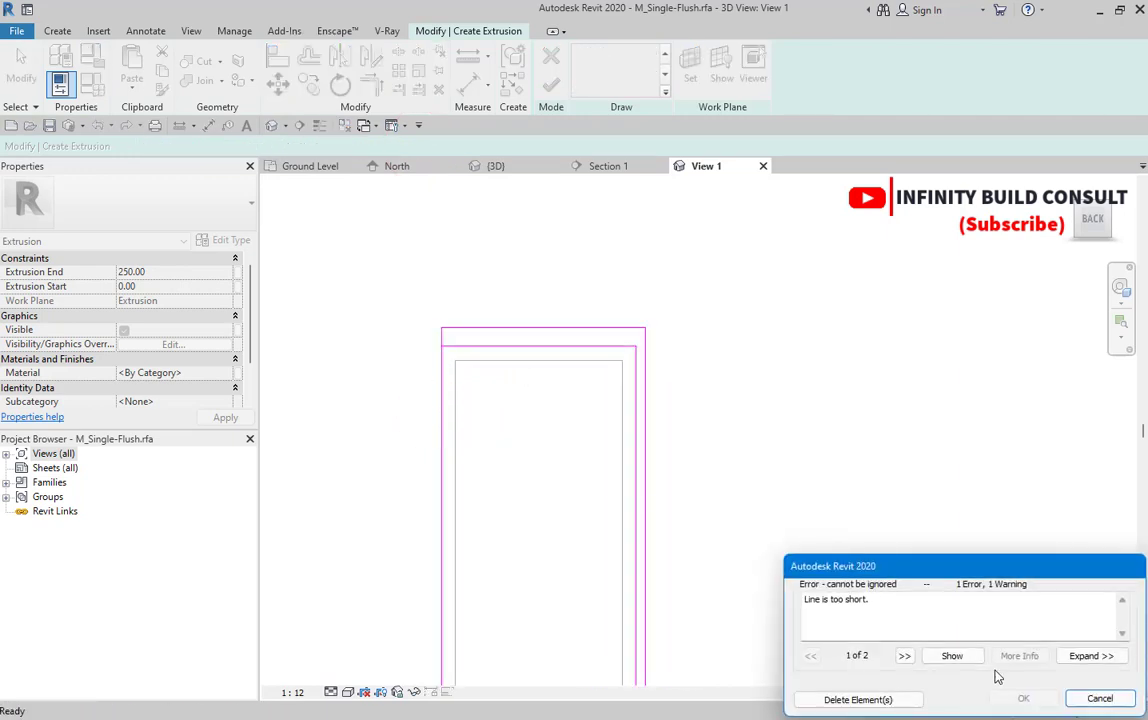
click(1084, 698)
Offset the two outer side lines of the sketch 50 mm outward
scroll(551, 474, up, 2)
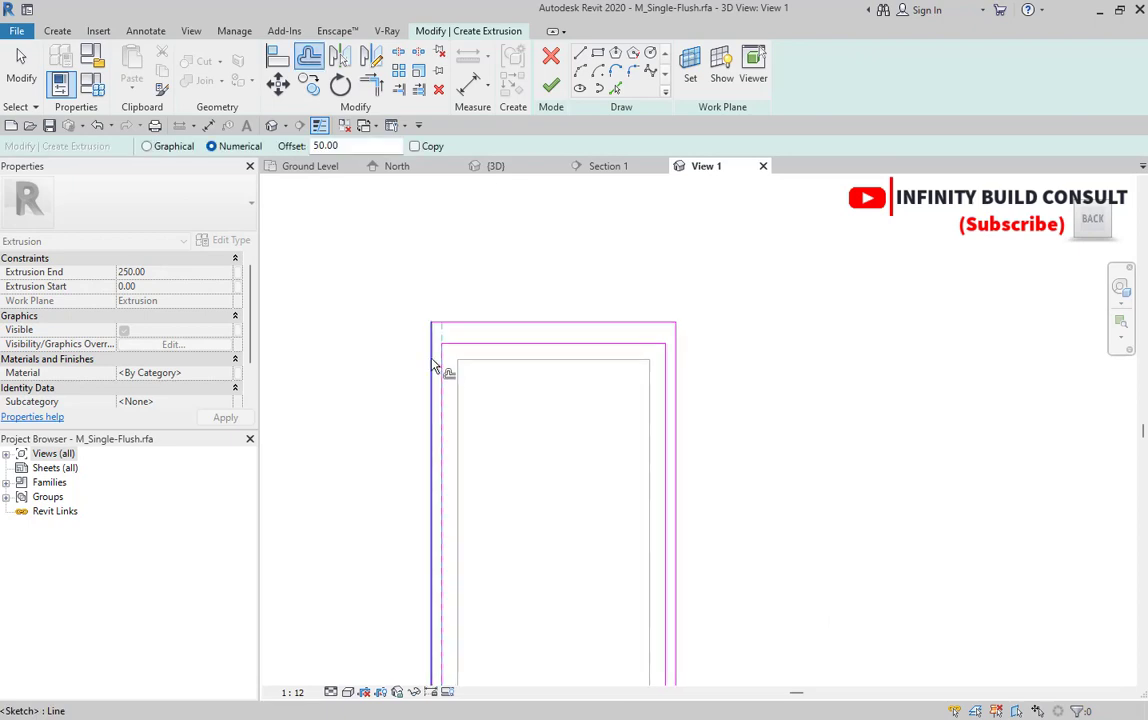
click(426, 358)
click(679, 370)
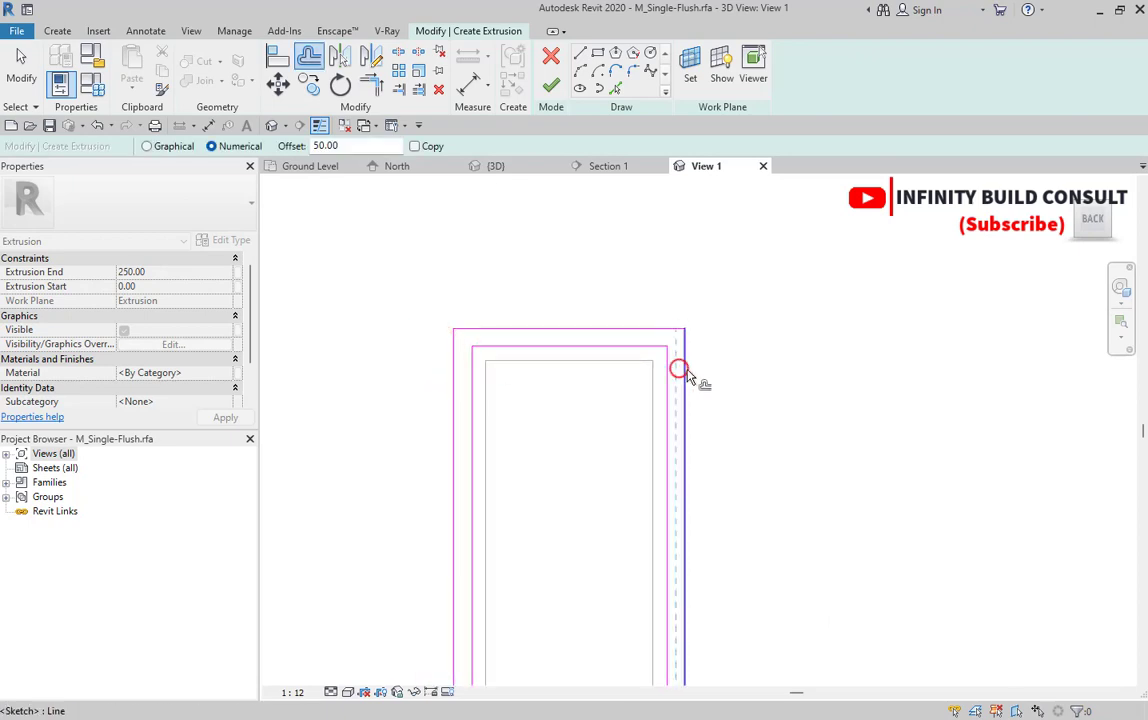
scroll(660, 328, down, 3)
scroll(597, 456, down, 1)
scroll(579, 379, up, 3)
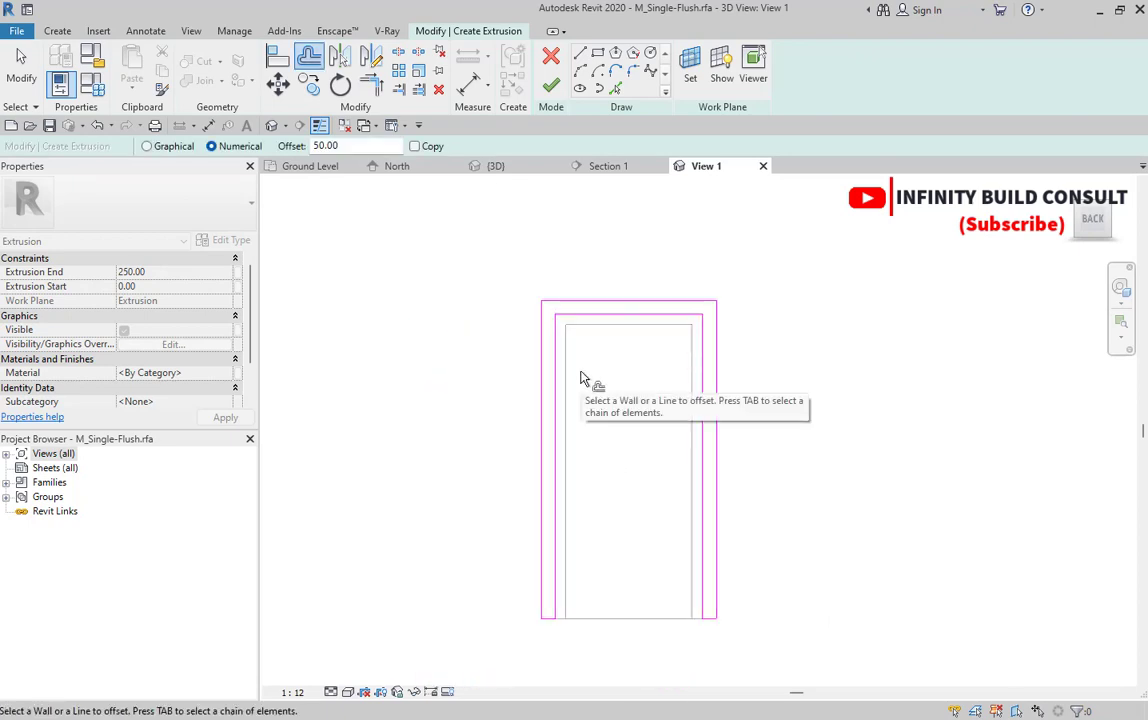
Leave the Offset command and finish the extrusion sketch around the door frame
scroll(565, 375, down, 2)
scroll(580, 378, up, 3)
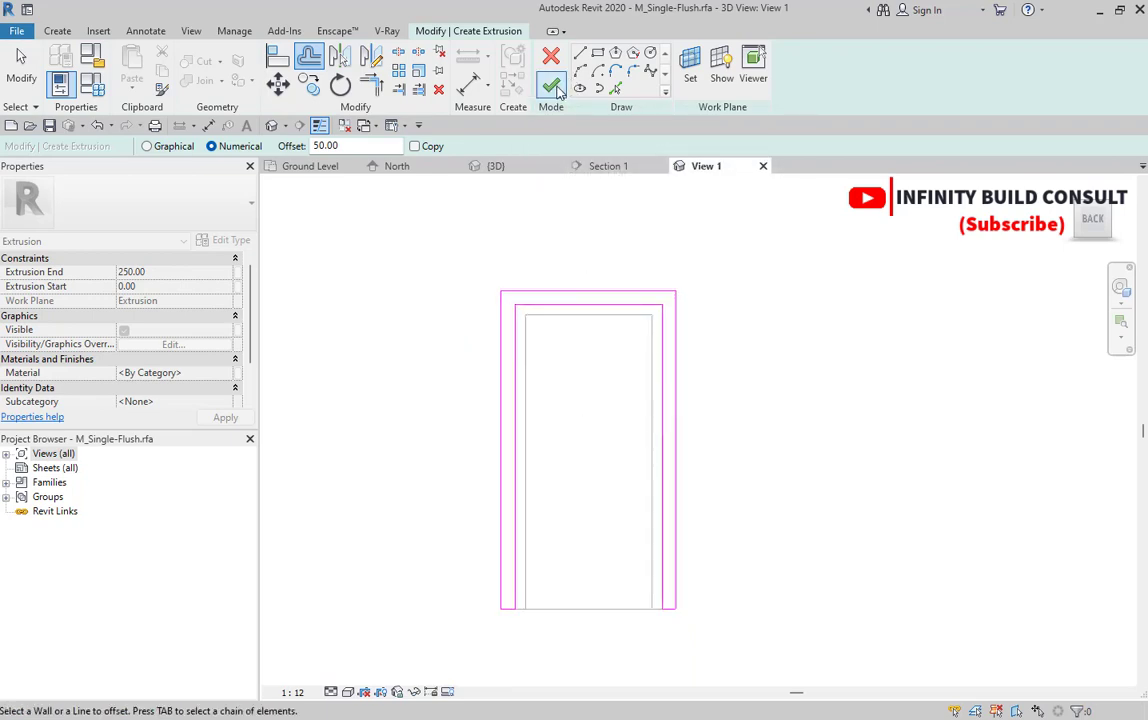
key(Escape)
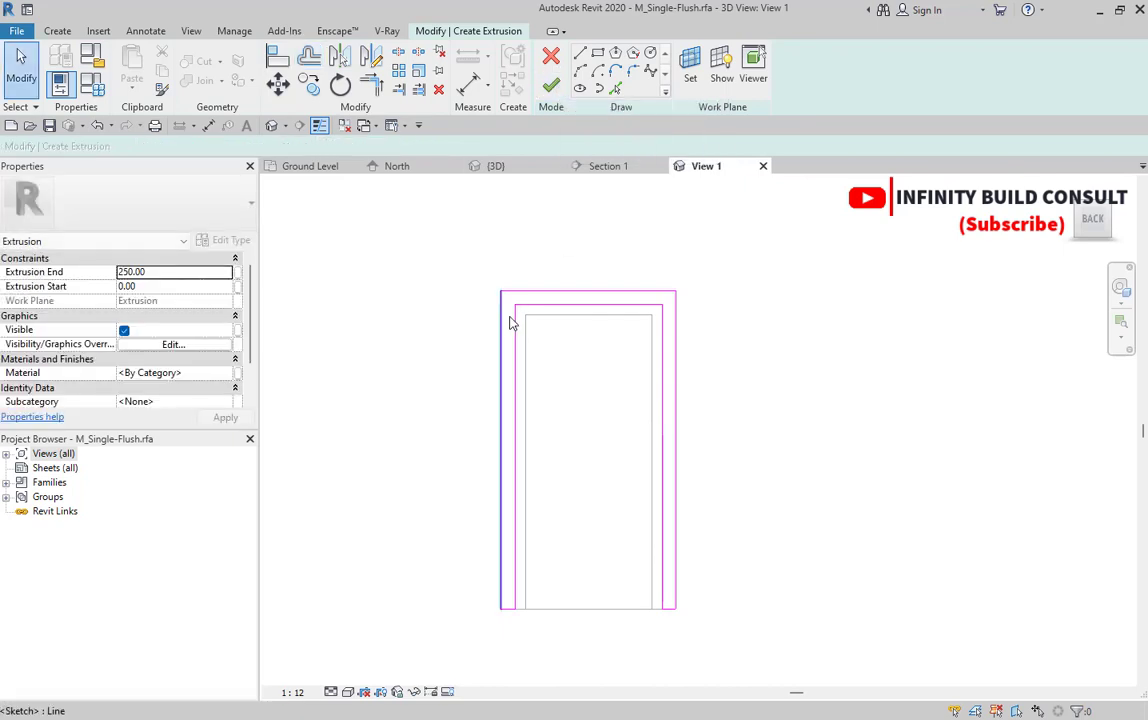
scroll(489, 300, down, 2)
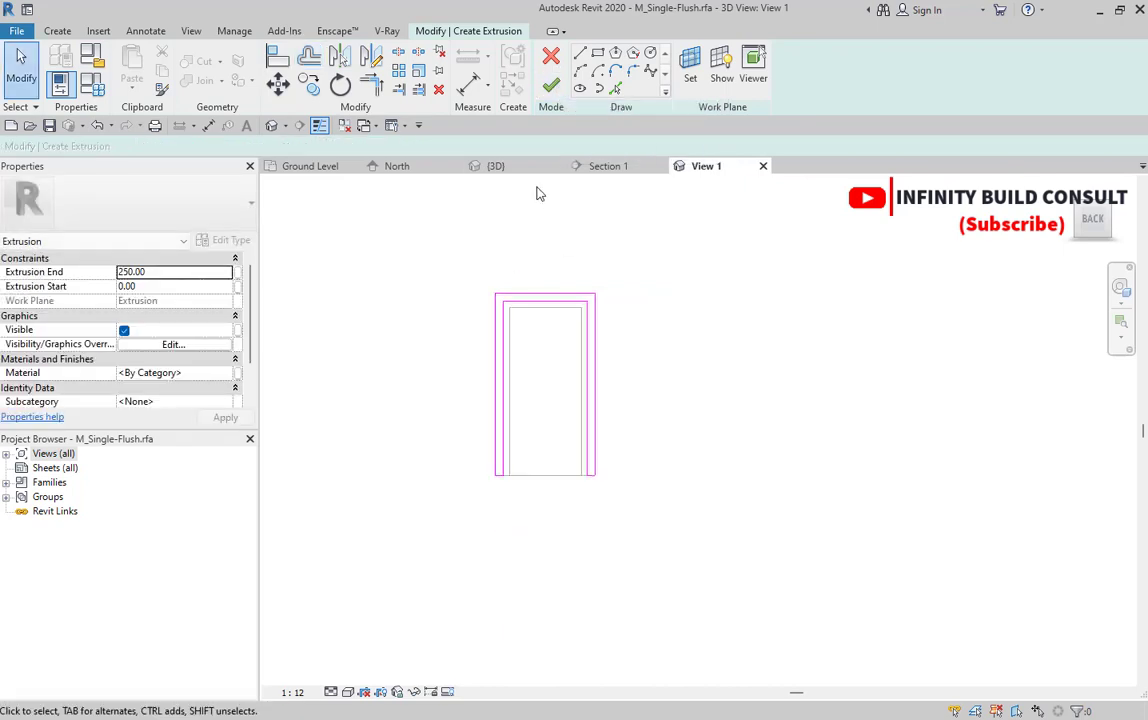
click(553, 87)
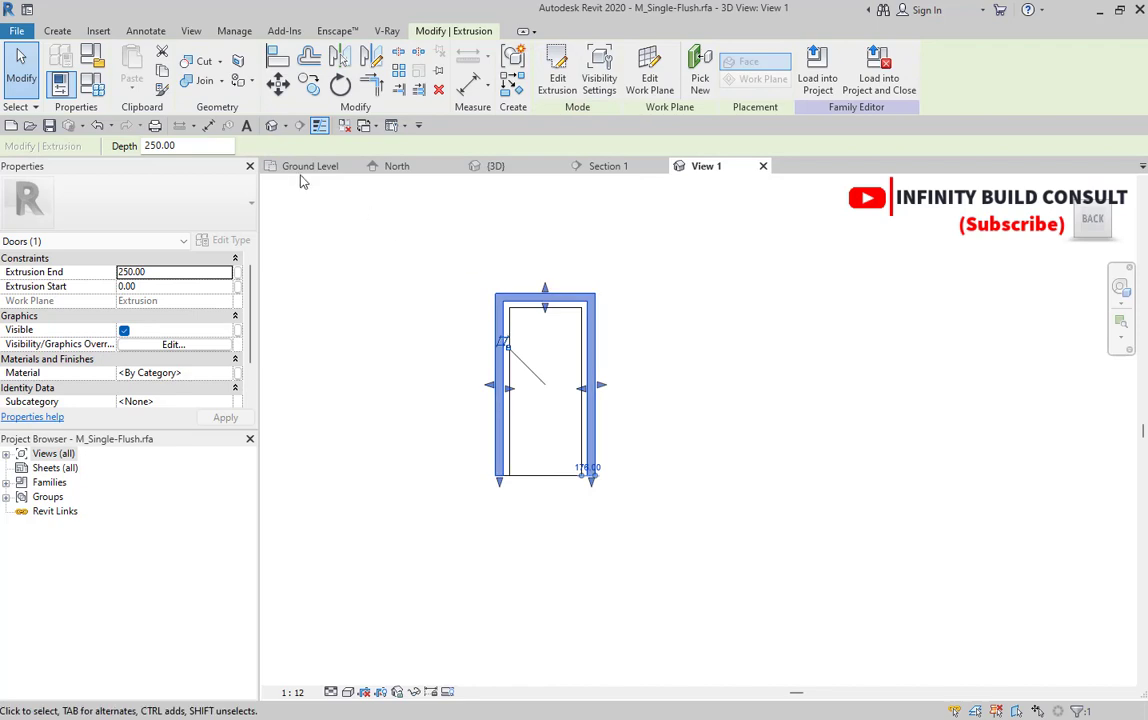
Set the frame extrusion's Extrusion End to 50 mm and check it from the side and back of the door
click(1121, 225)
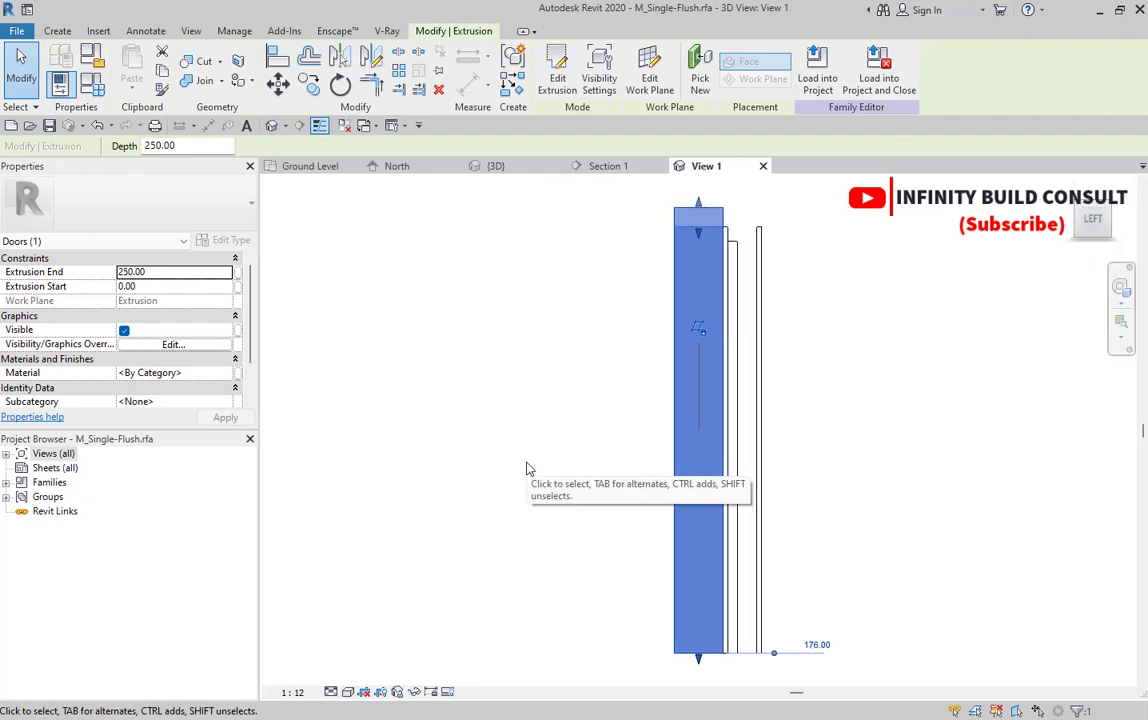
scroll(543, 470, down, 3)
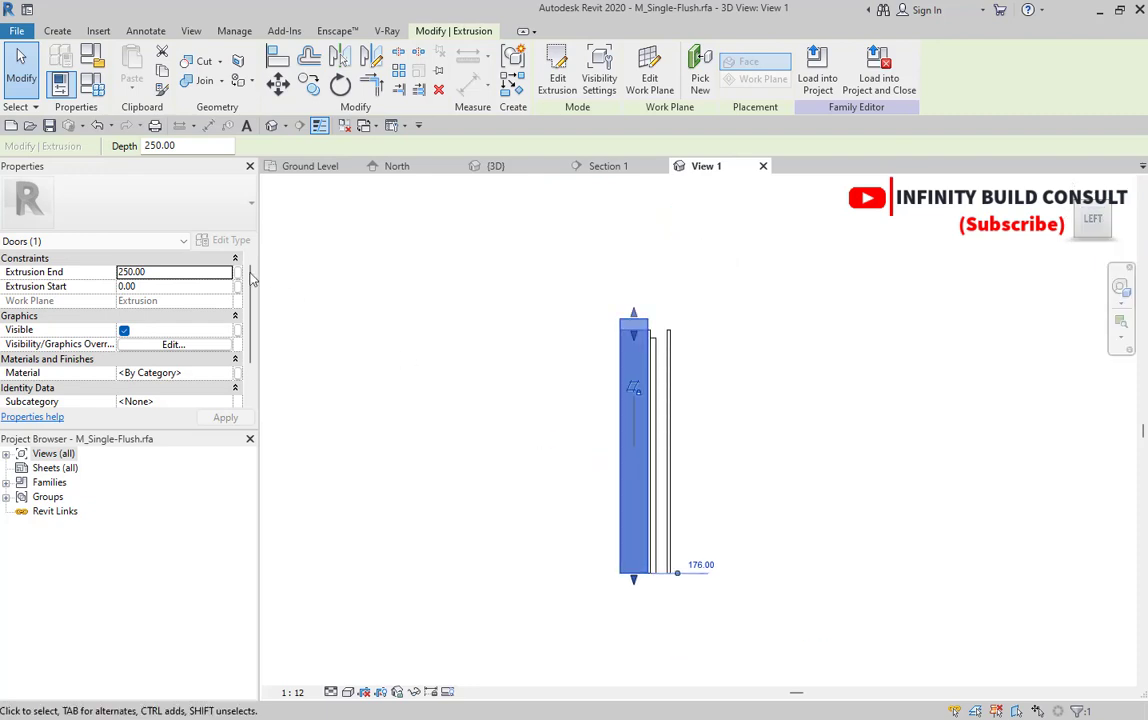
click(170, 277)
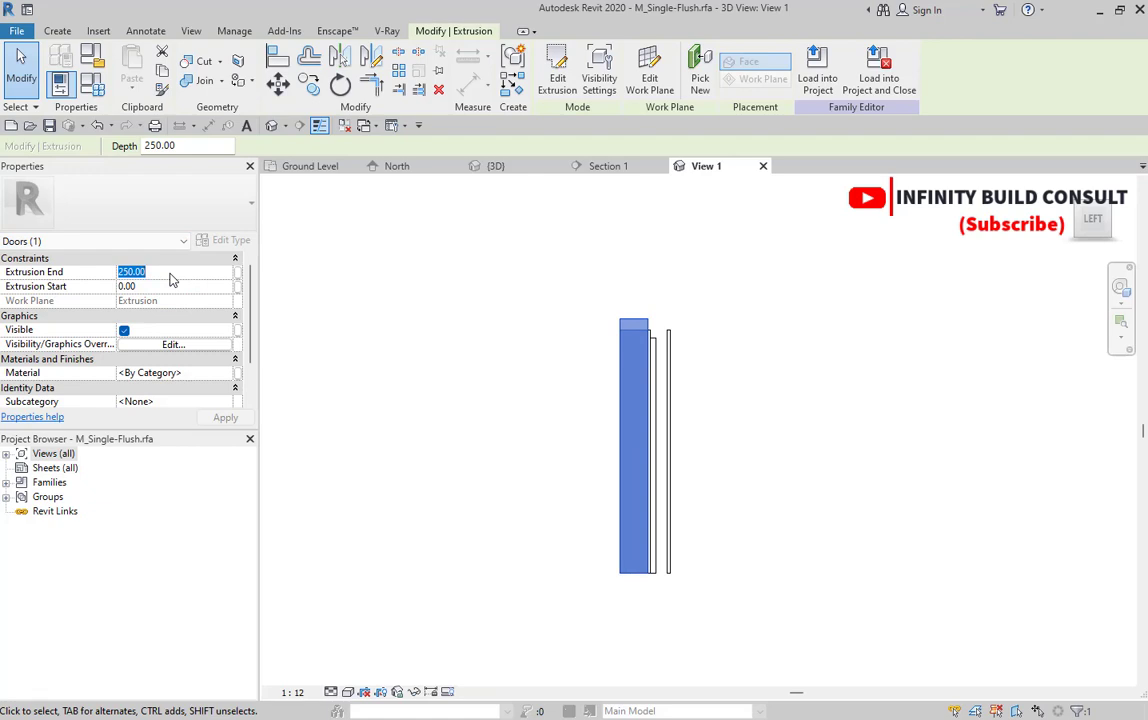
text(50)
key(Return)
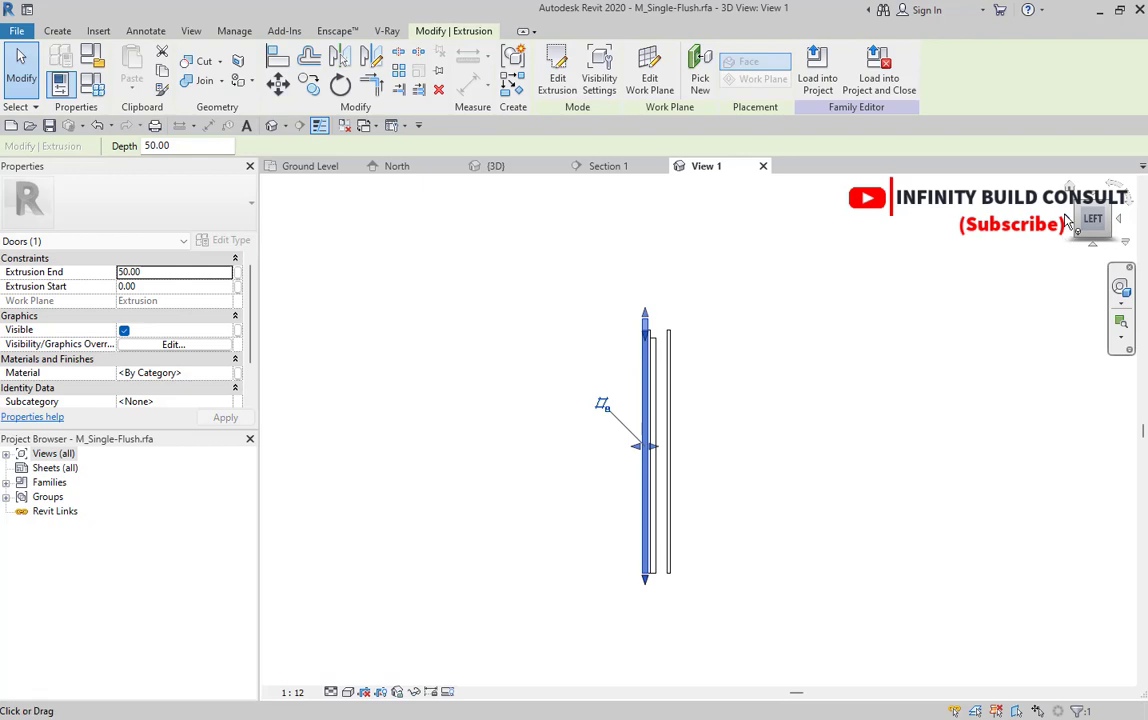
click(1102, 218)
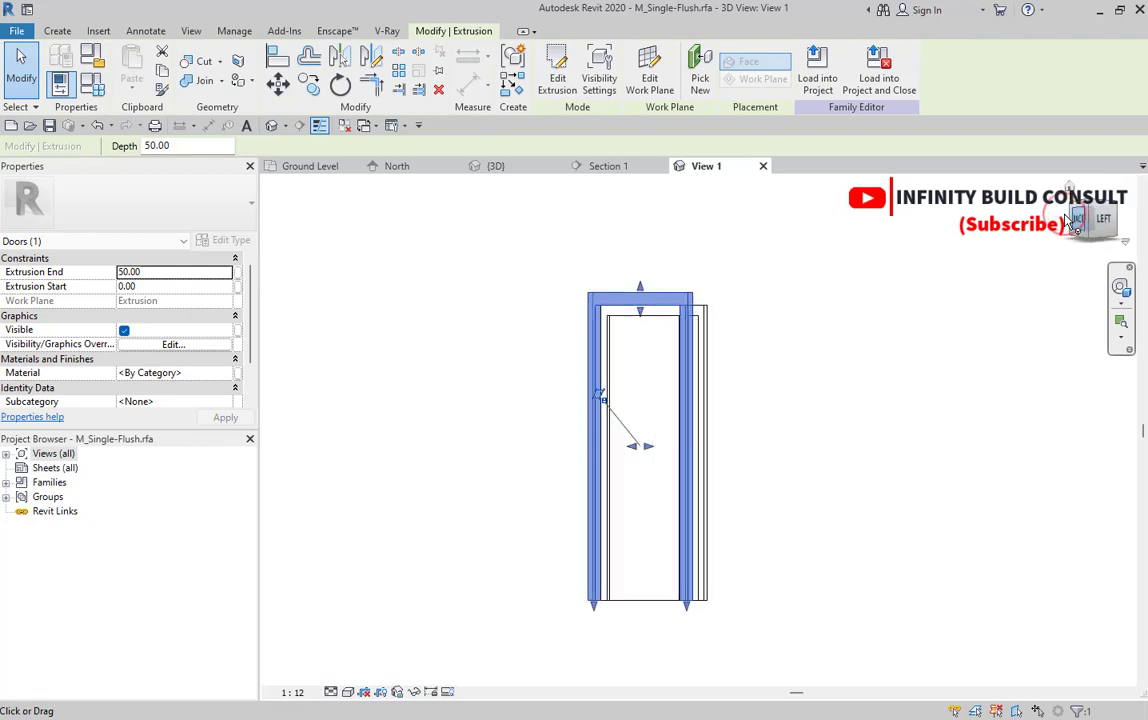
click(543, 398)
scroll(543, 398, down, 3)
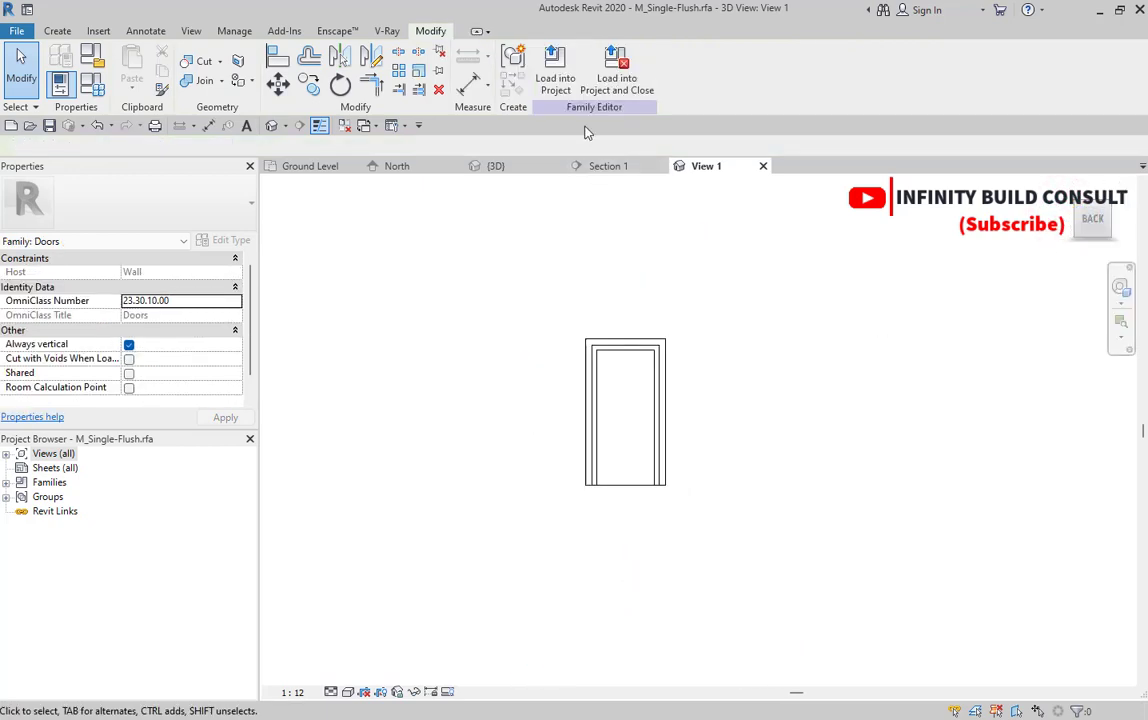
Load the family into the project, overwriting the existing version and its parameter values, and inspect the updated door in the section
click(555, 76)
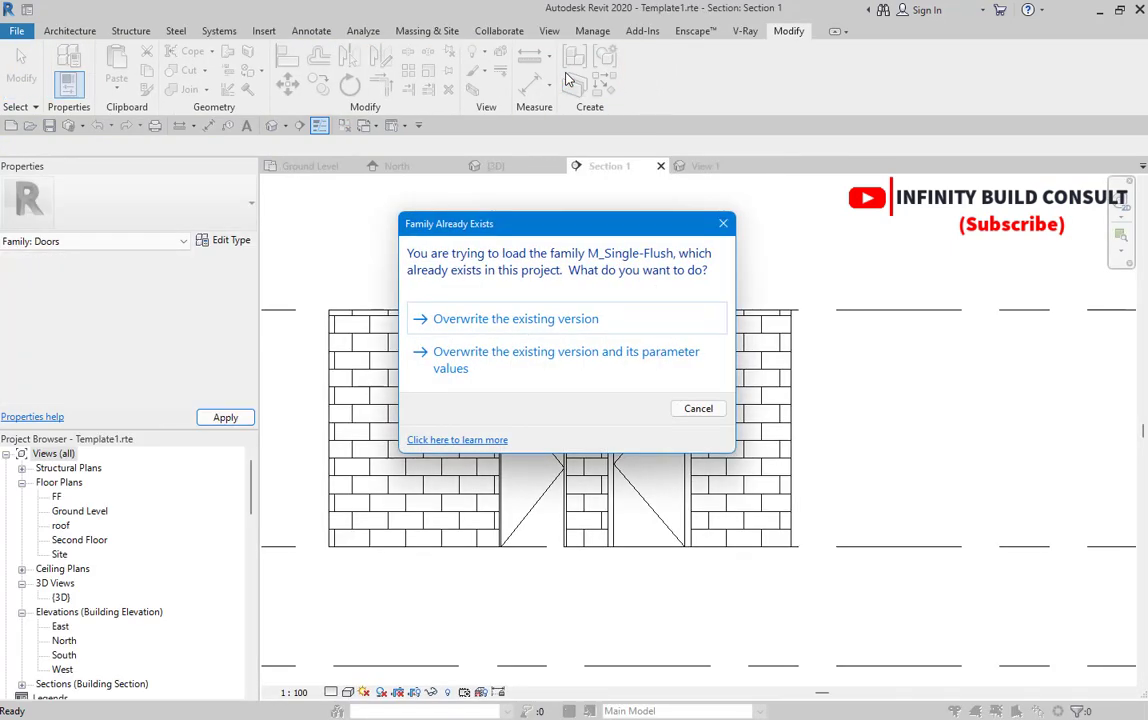
click(556, 363)
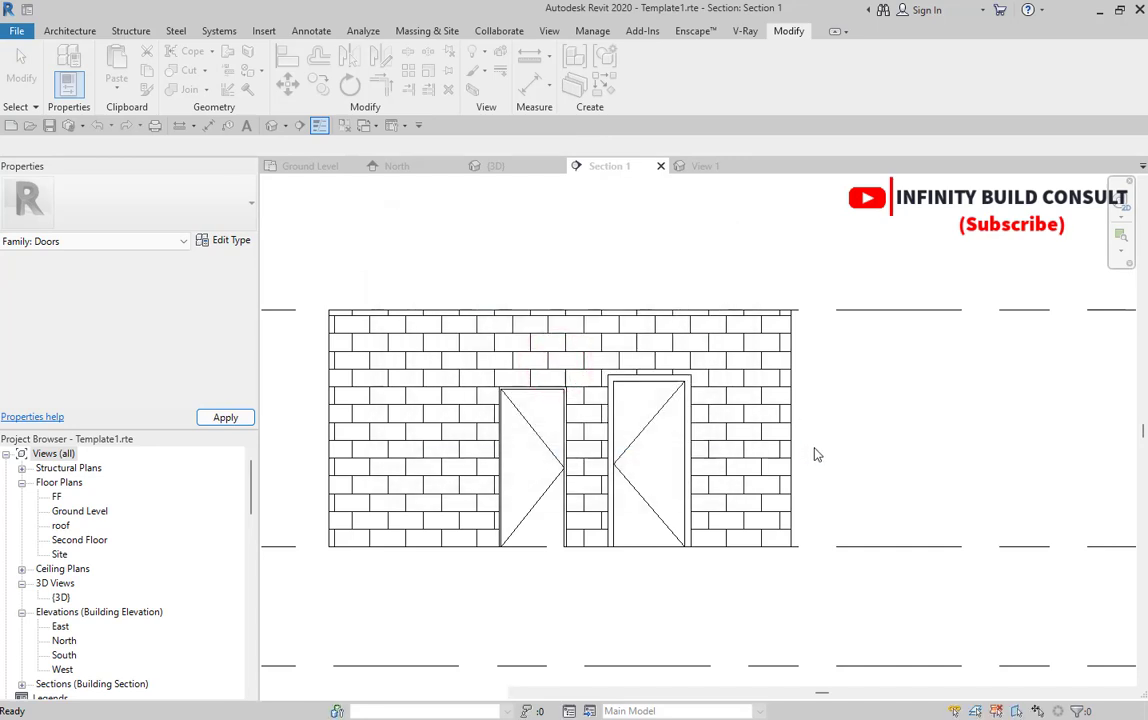
scroll(692, 405, up, 3)
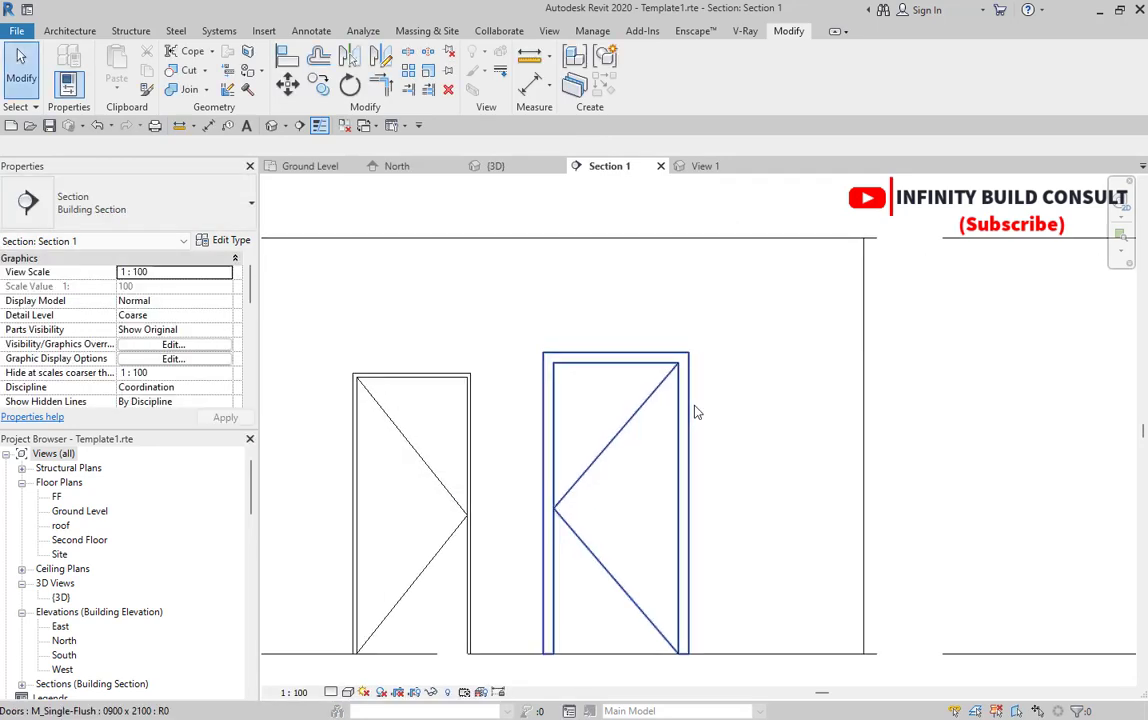
click(551, 370)
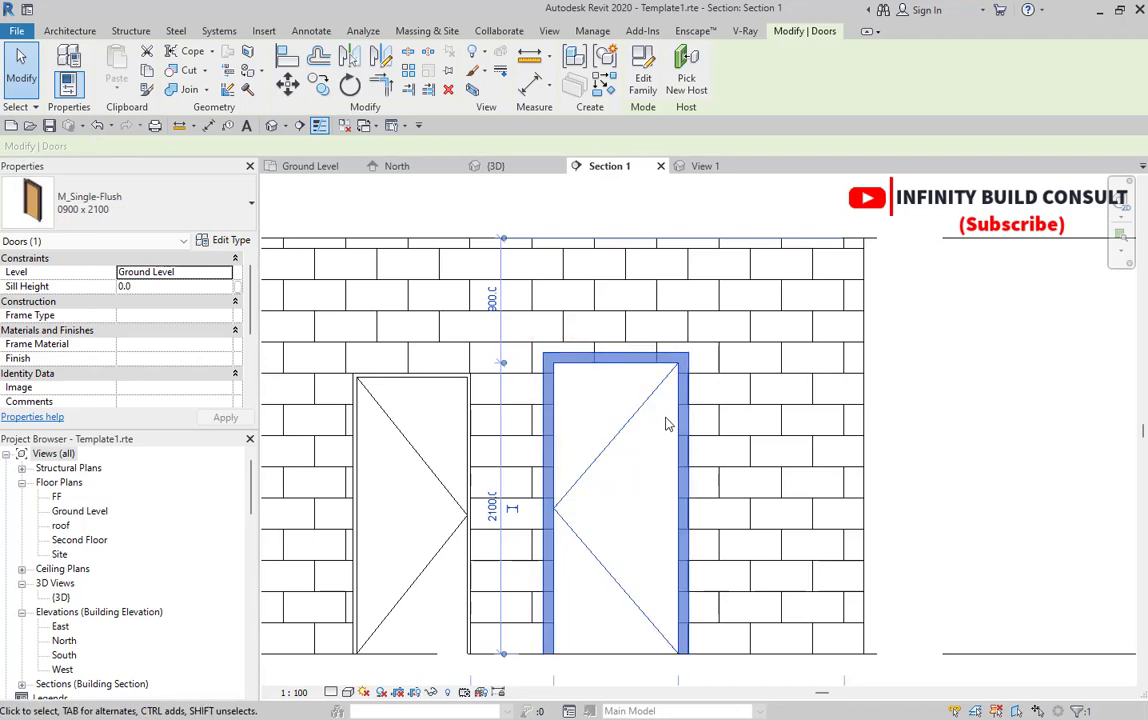
scroll(669, 418, down, 2)
click(782, 252)
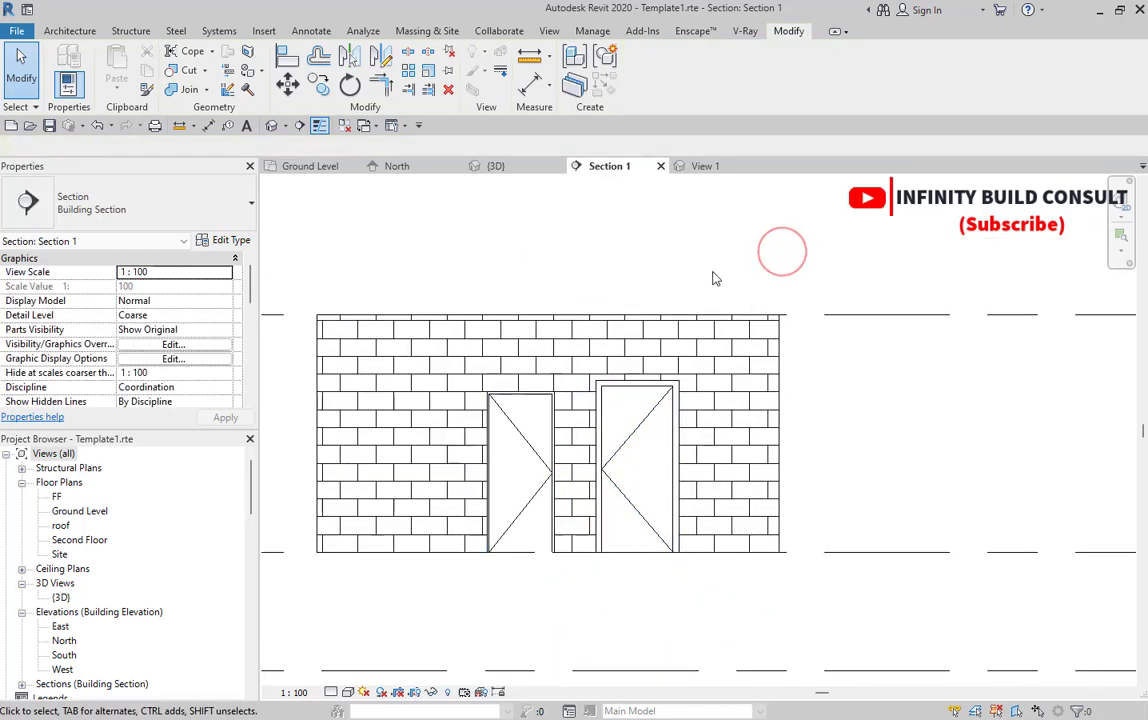
Examine the updated single-flush door and its new frame from inside the room in the 3D view
click(494, 166)
scroll(650, 383, up, 4)
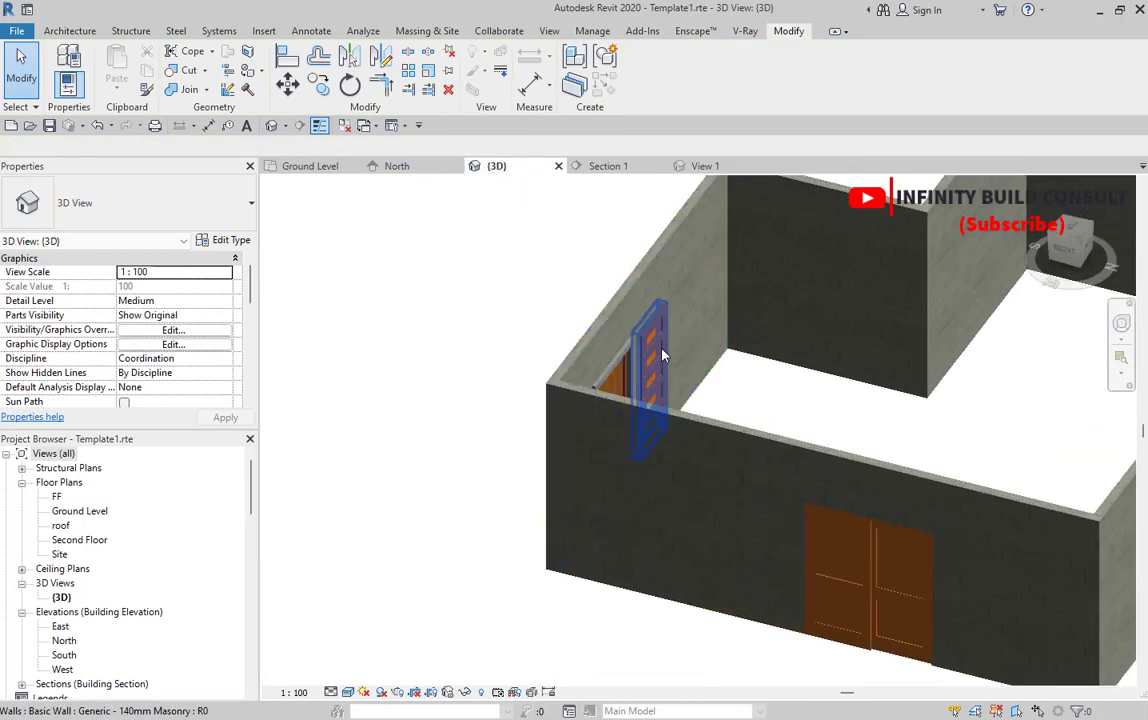
shift+middle_drag(650, 383, 395, 452)
scroll(704, 319, up, 2)
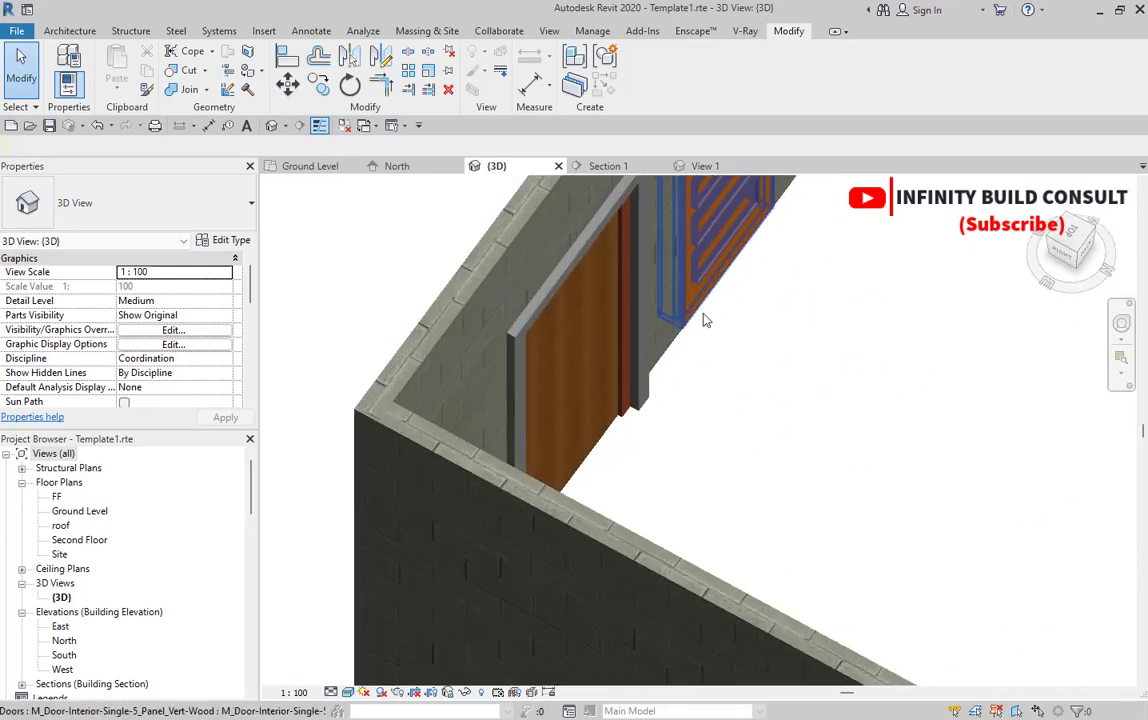
scroll(676, 493, down, 1)
scroll(675, 493, down, 2)
click(546, 360)
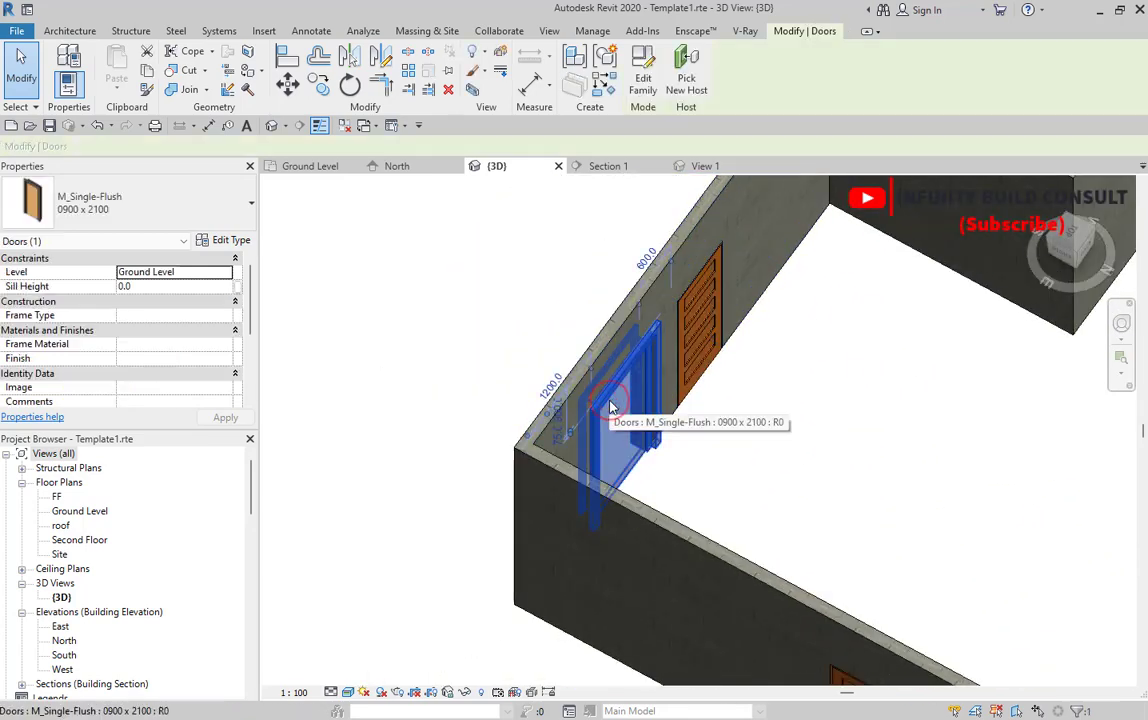
click(434, 342)
scroll(684, 364, up, 4)
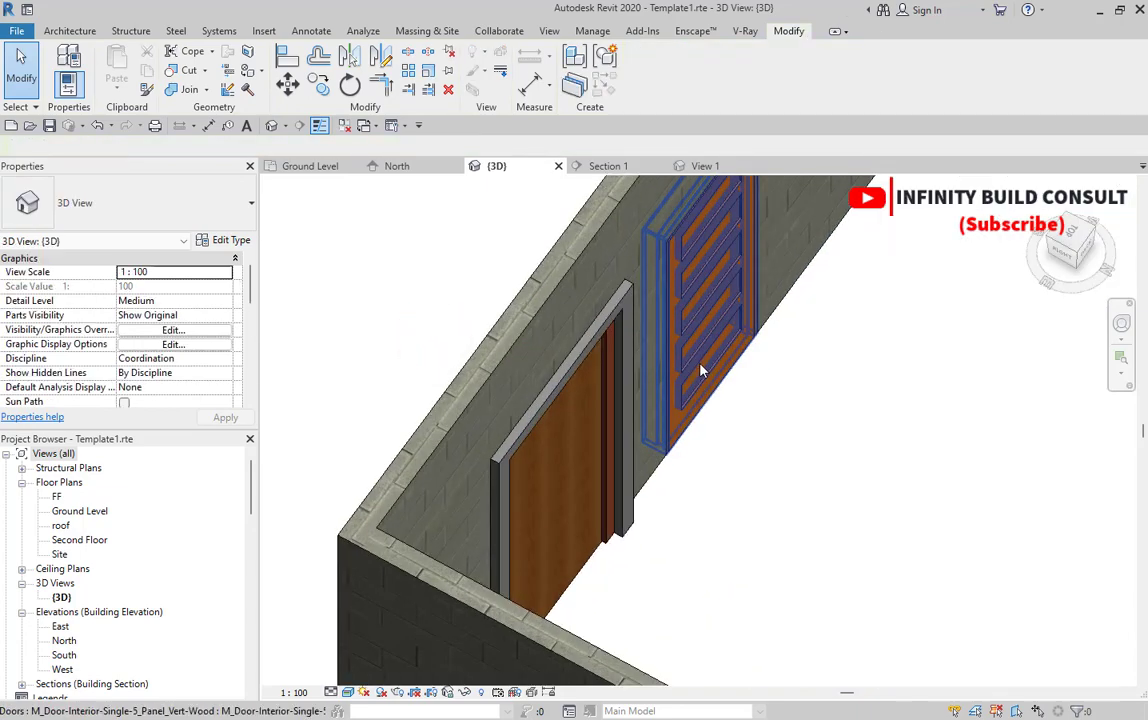
scroll(598, 353, down, 4)
click(418, 292)
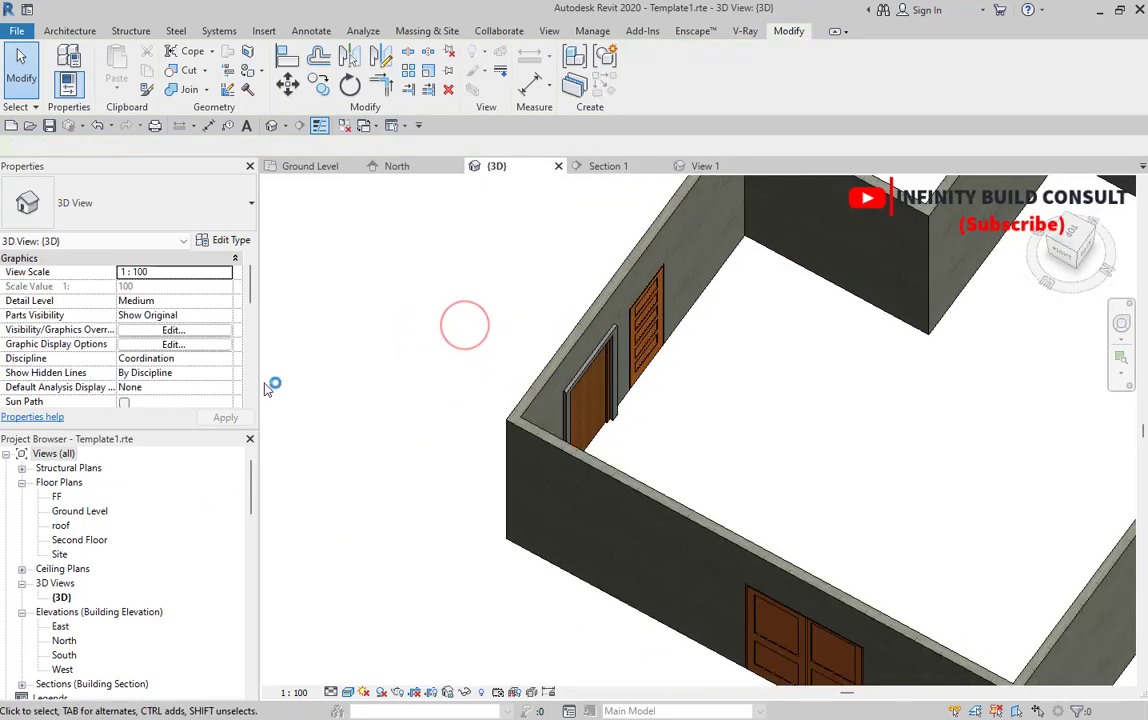
Flip the facing of the M_Single-Flush 0900 x 2100 door in the Ground Level plan so it swings outside the building
click(303, 165)
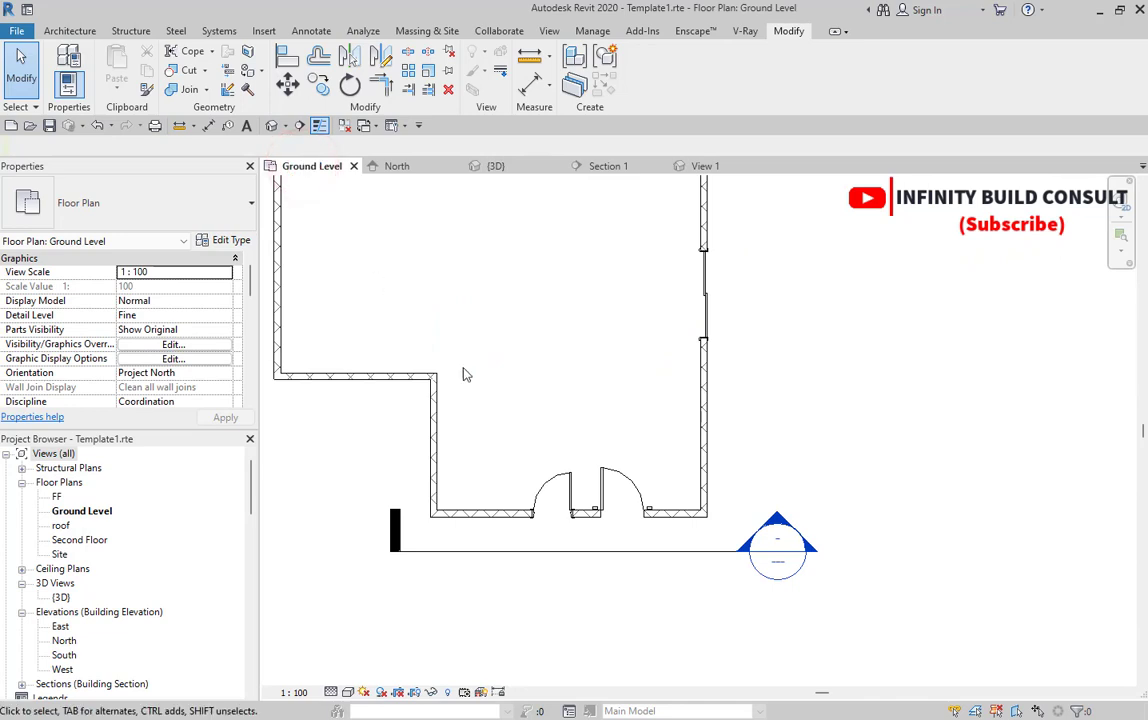
scroll(637, 490, up, 2)
scroll(637, 490, down, 1)
click(531, 478)
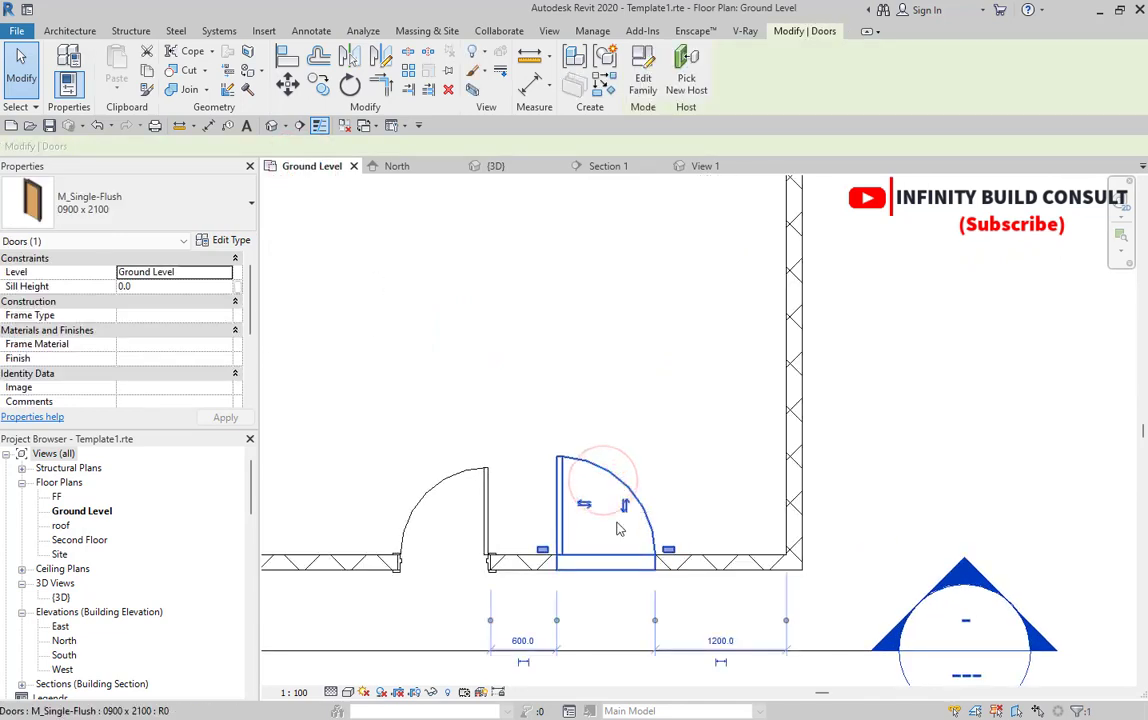
scroll(612, 525, up, 2)
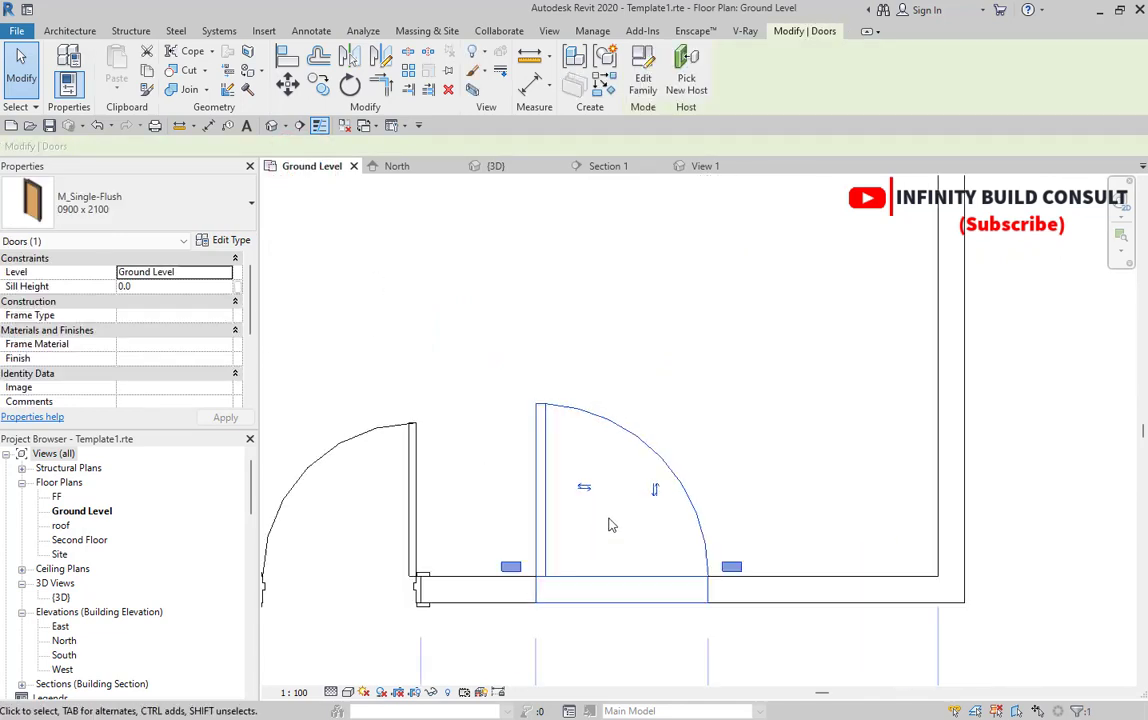
click(655, 490)
scroll(659, 420, down, 2)
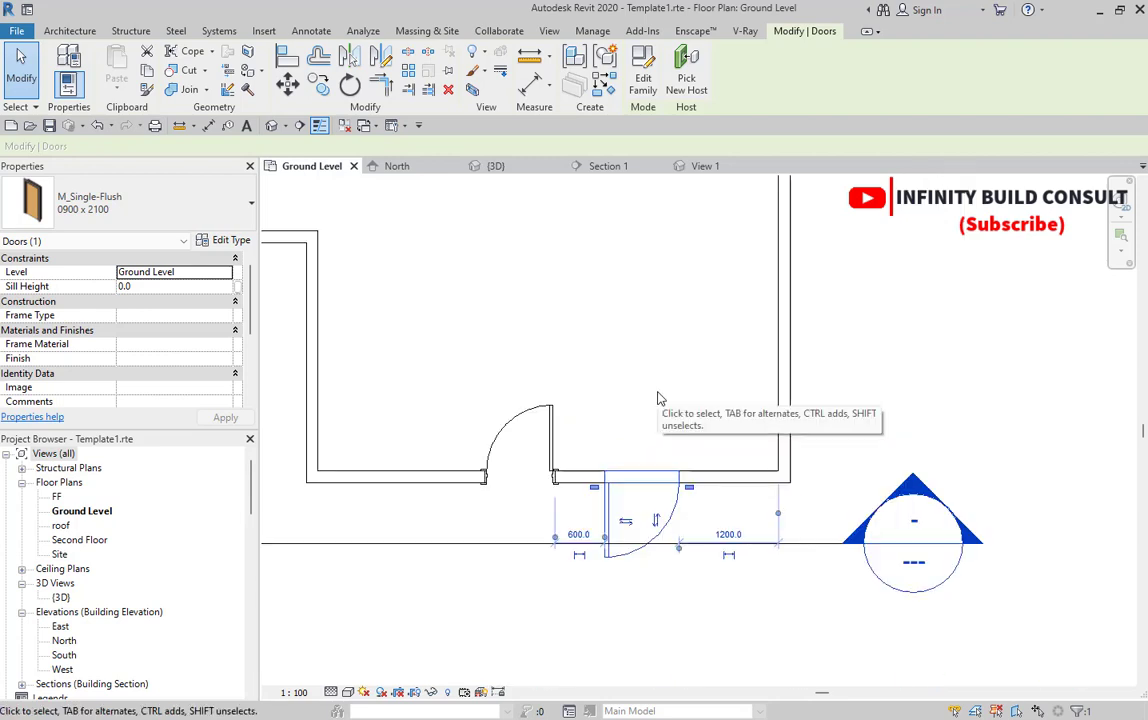
click(640, 390)
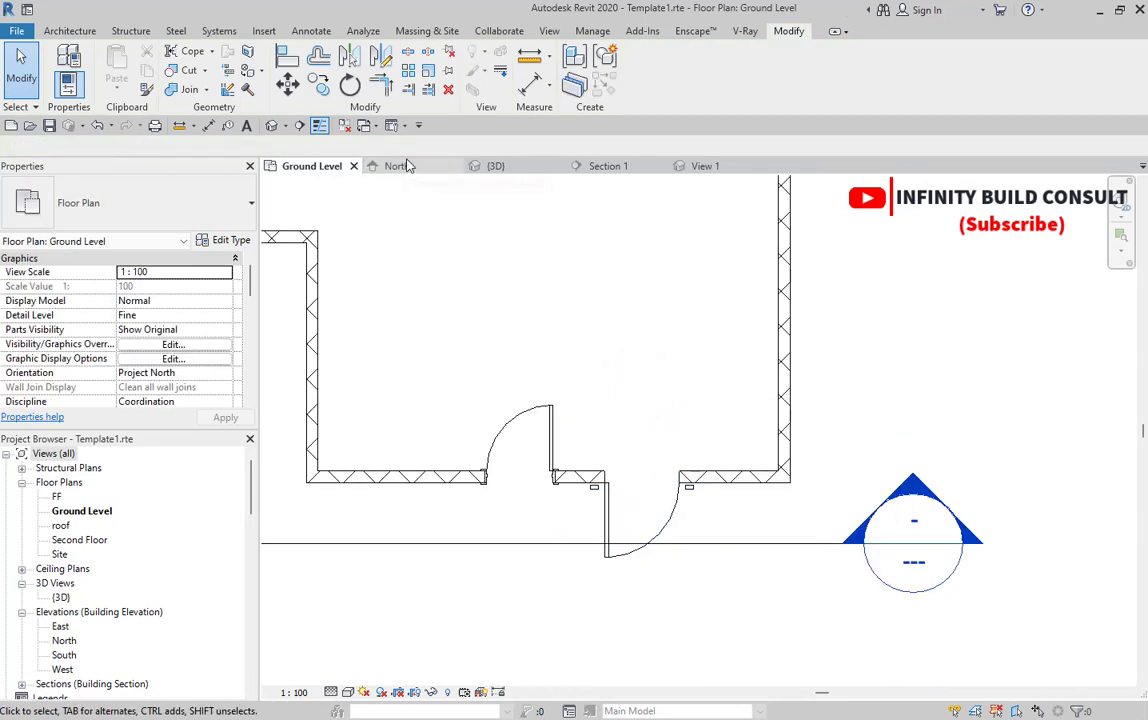
Examine the flipped single-flush door and its frame in 3D from the front and up close from the outside
click(271, 126)
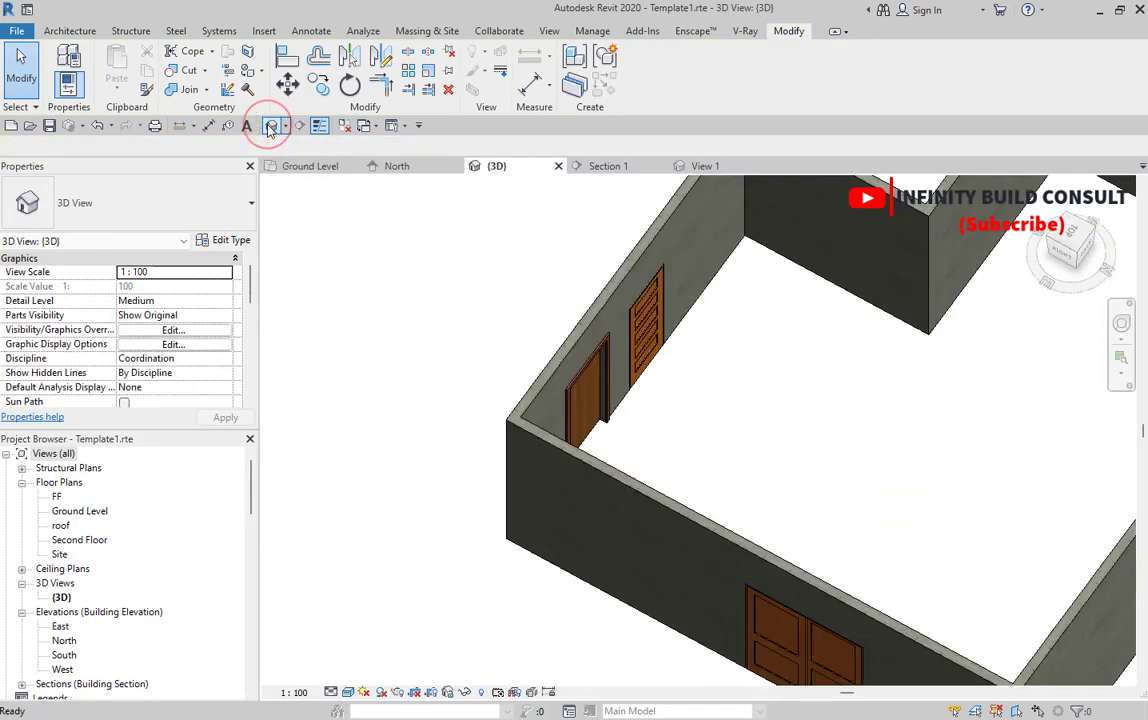
shift+middle_drag(380, 352, 468, 381)
scroll(541, 328, up, 3)
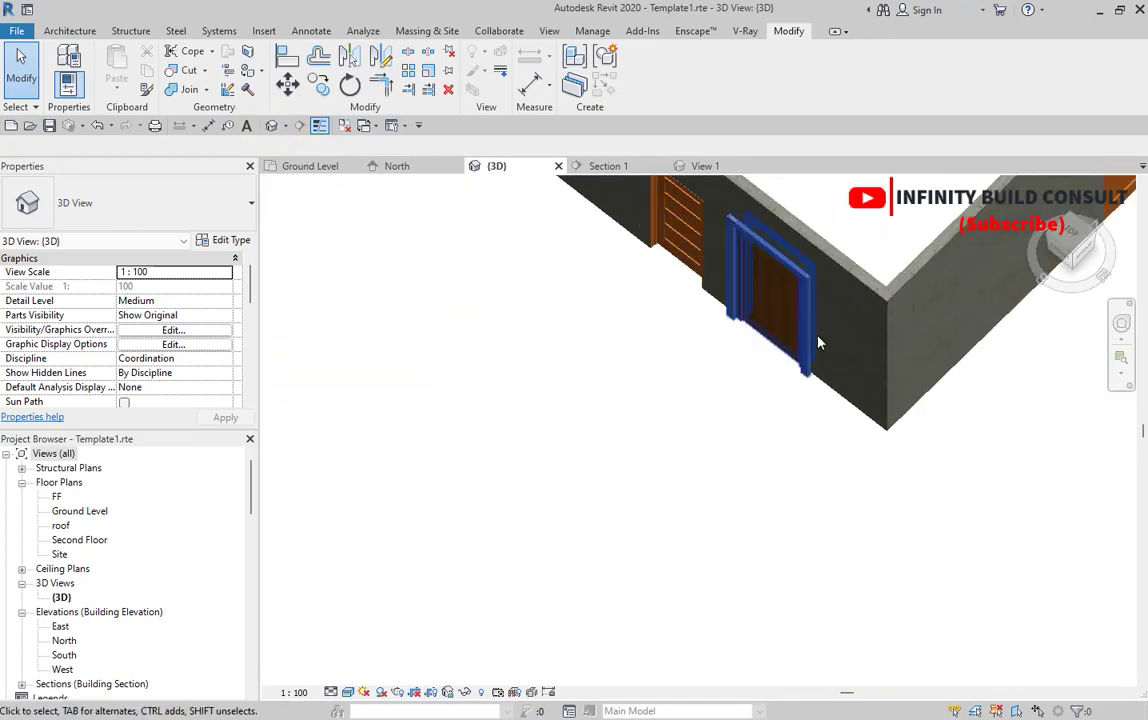
click(1066, 262)
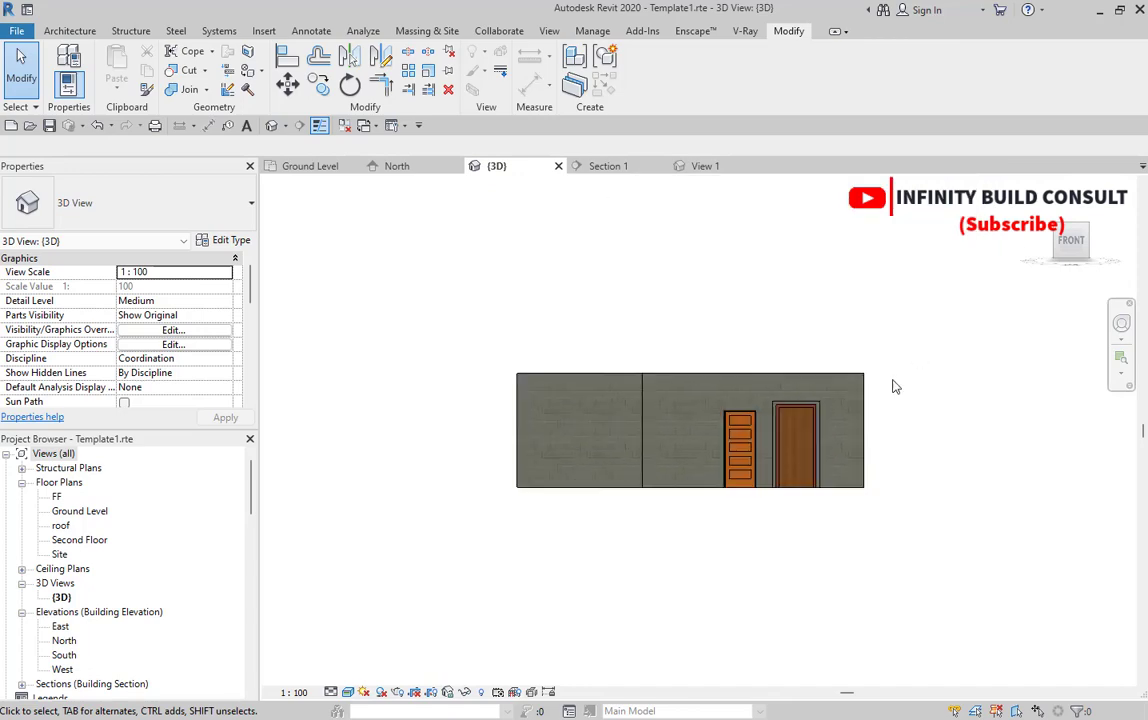
scroll(820, 398, up, 5)
scroll(830, 403, down, 3)
shift+middle_drag(879, 397, 630, 569)
scroll(630, 569, up, 5)
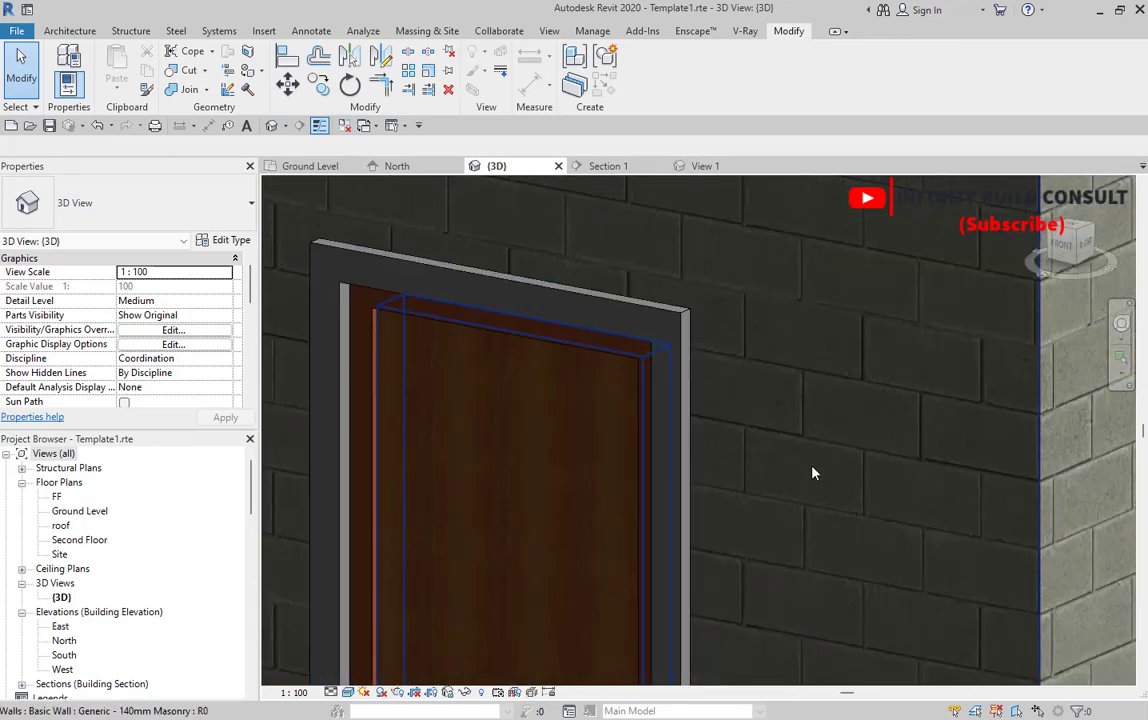
scroll(785, 348, down, 2)
scroll(785, 348, down, 4)
scroll(631, 563, down, 3)
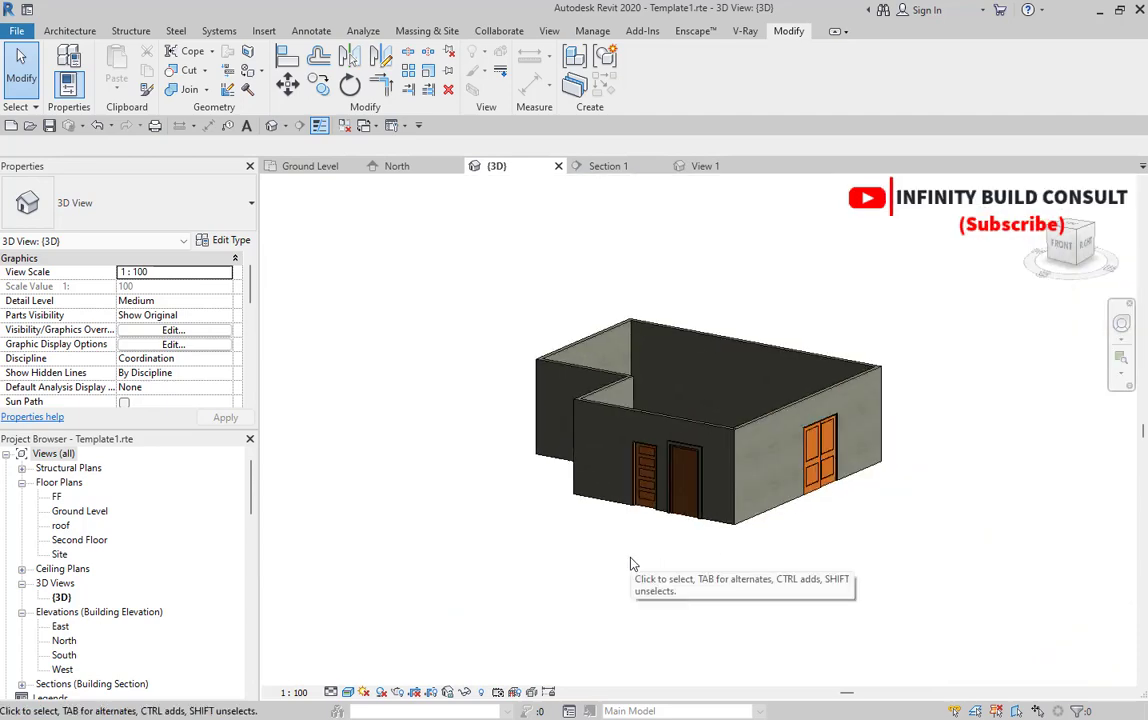
scroll(630, 564, up, 5)
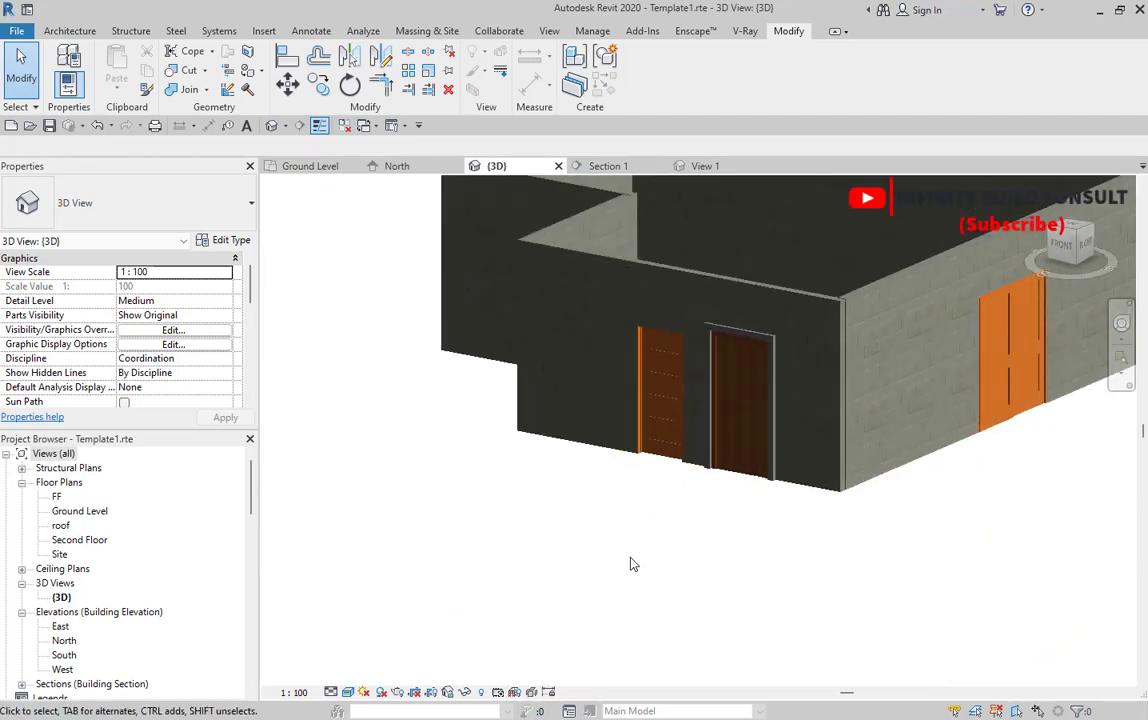
scroll(825, 410, down, 3)
scroll(691, 430, down, 3)
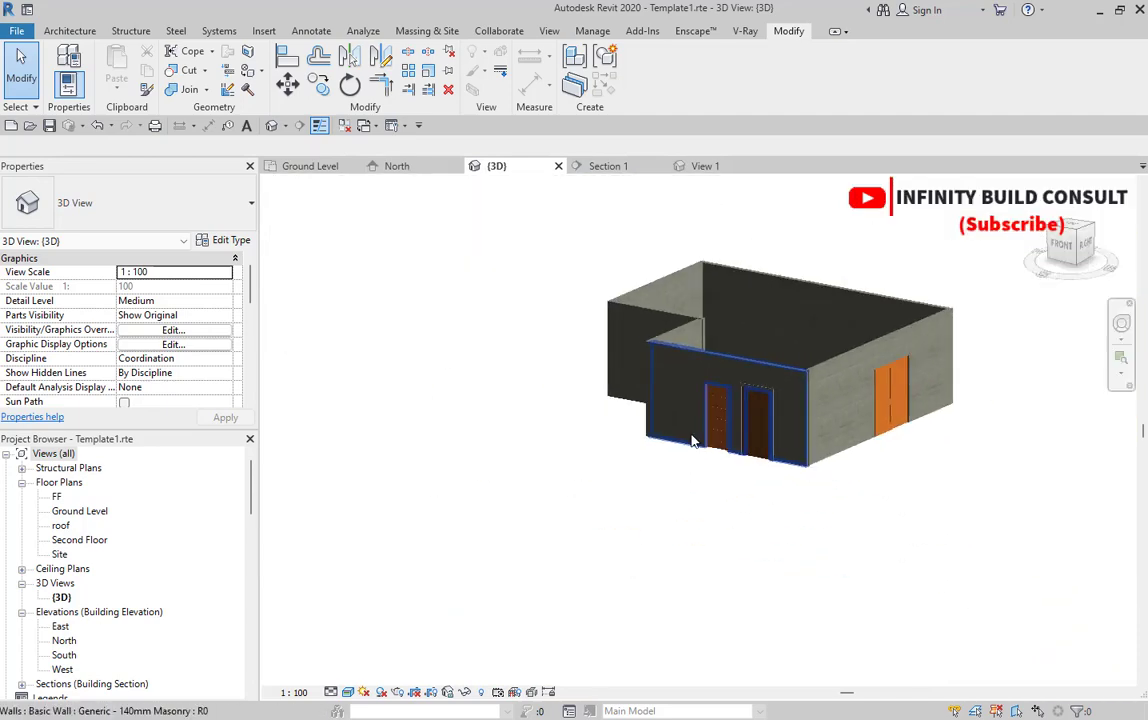
scroll(740, 430, up, 4)
scroll(650, 460, down, 2)
scroll(605, 505, down, 2)
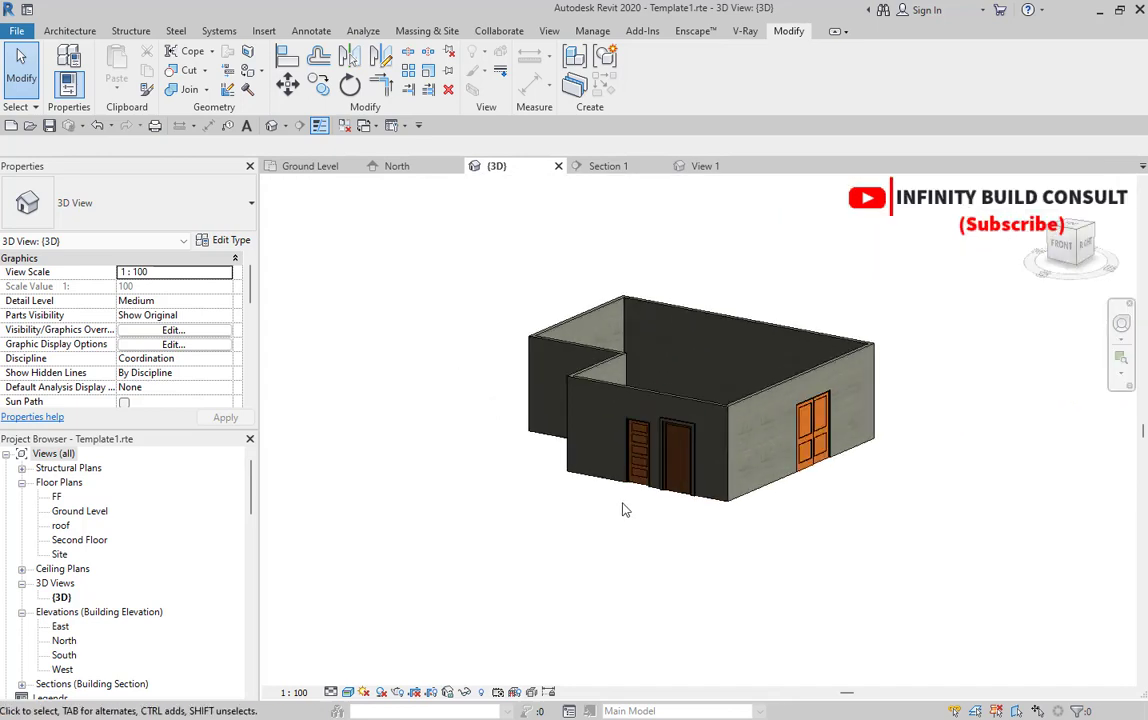
scroll(622, 510, down, 3)
scroll(700, 535, up, 3)
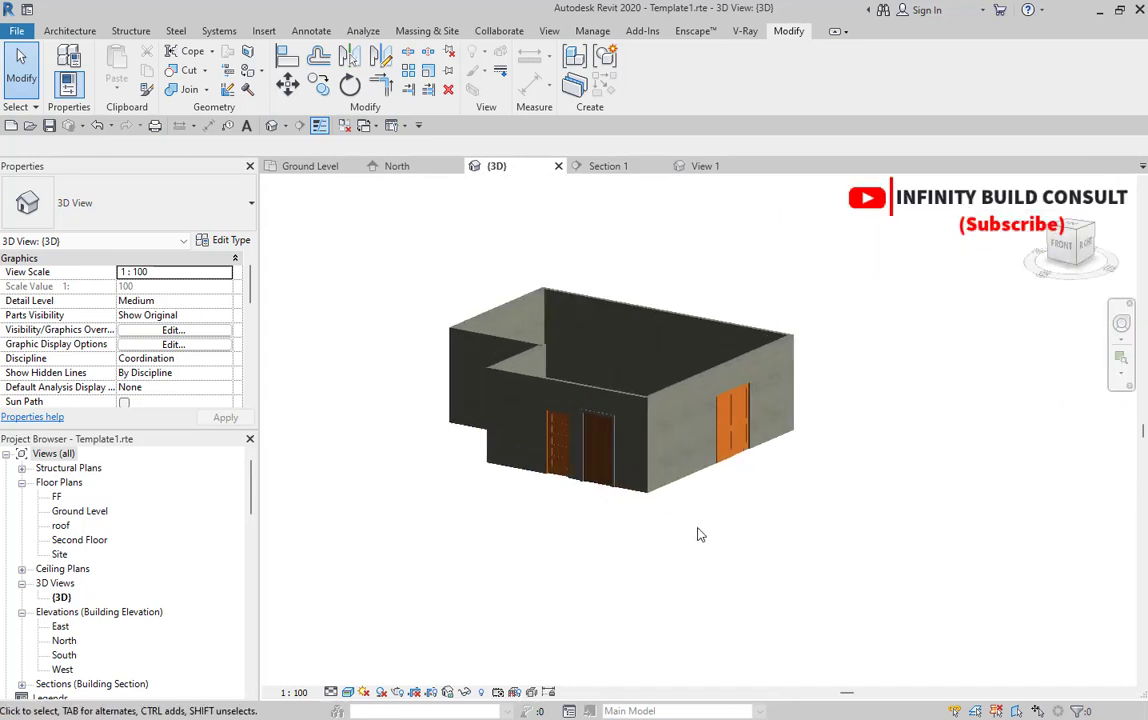
scroll(700, 535, down, 3)
scroll(700, 535, down, 1)
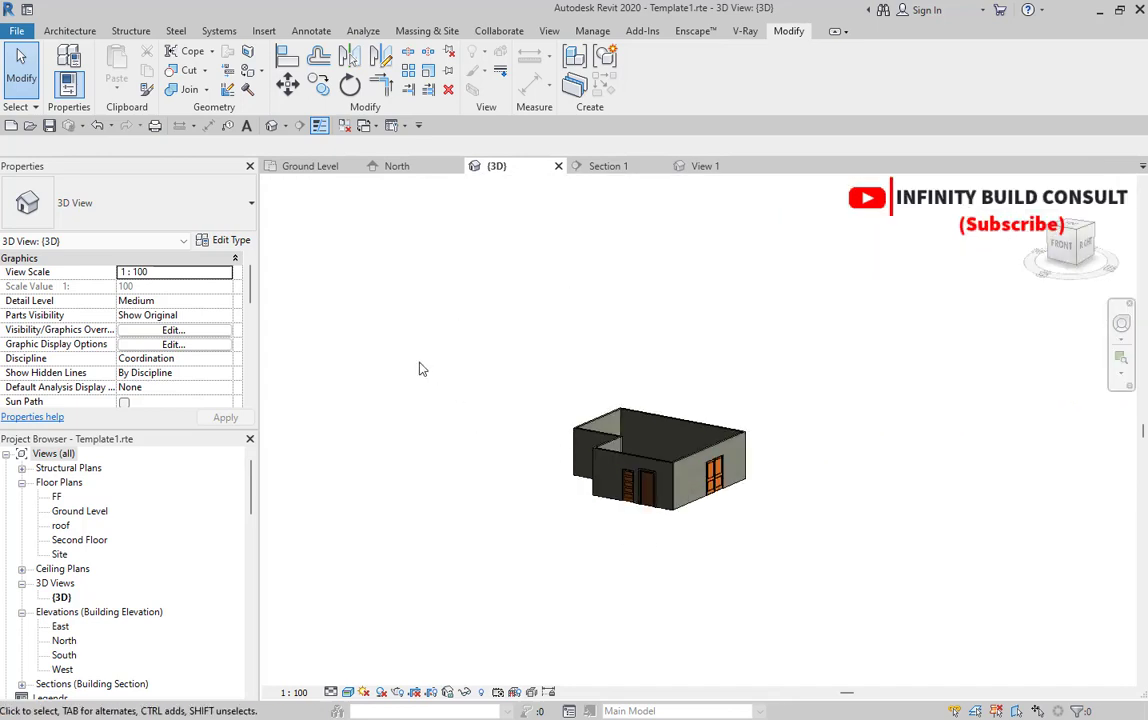
Start placing a door in the Ground Level plan with the M_Door-Interior-Single-Full Glass-Wood type
double_click(68, 511)
scroll(543, 448, down, 4)
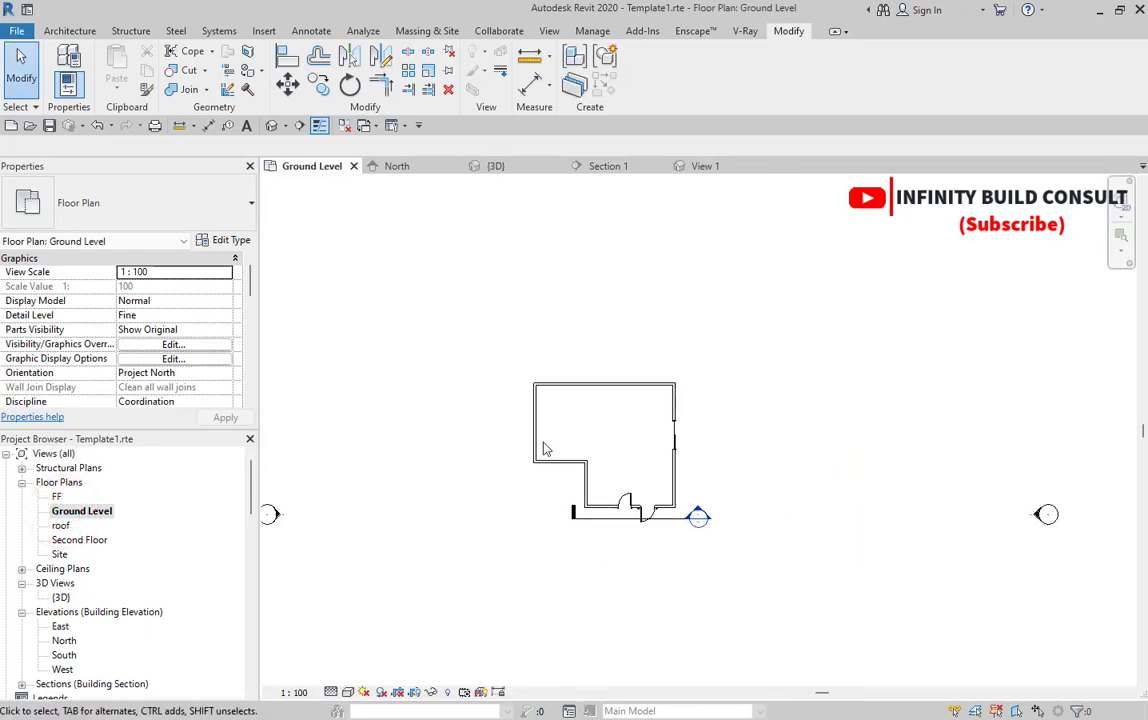
click(70, 31)
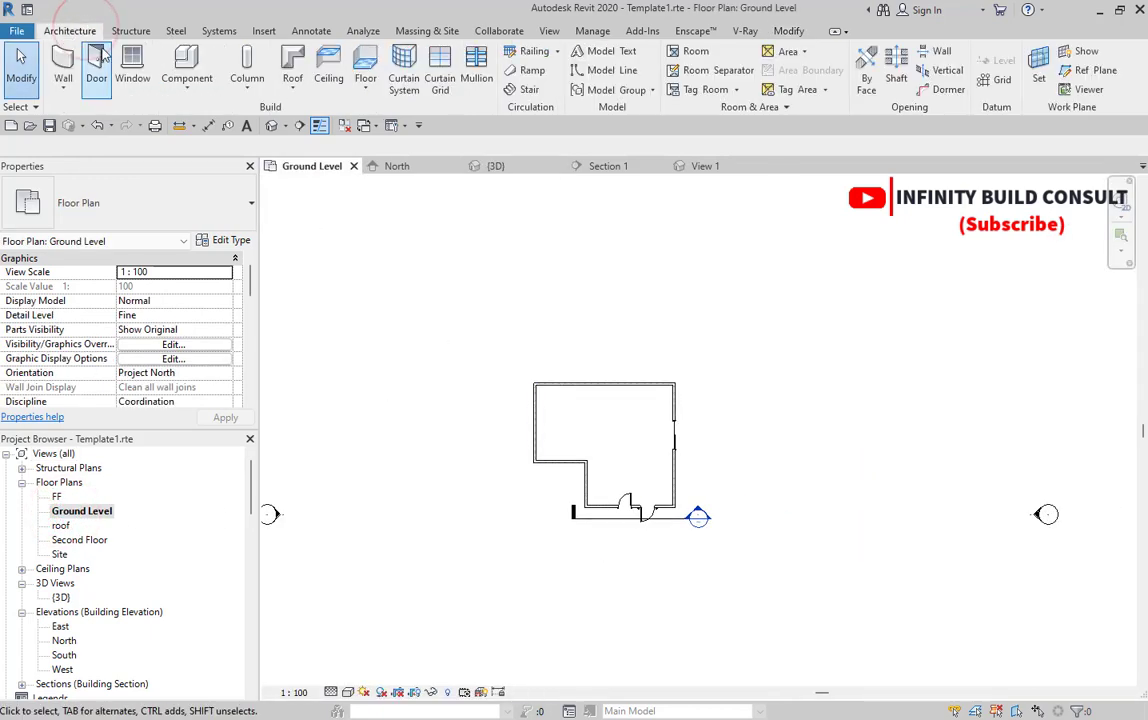
click(96, 68)
scroll(567, 402, up, 5)
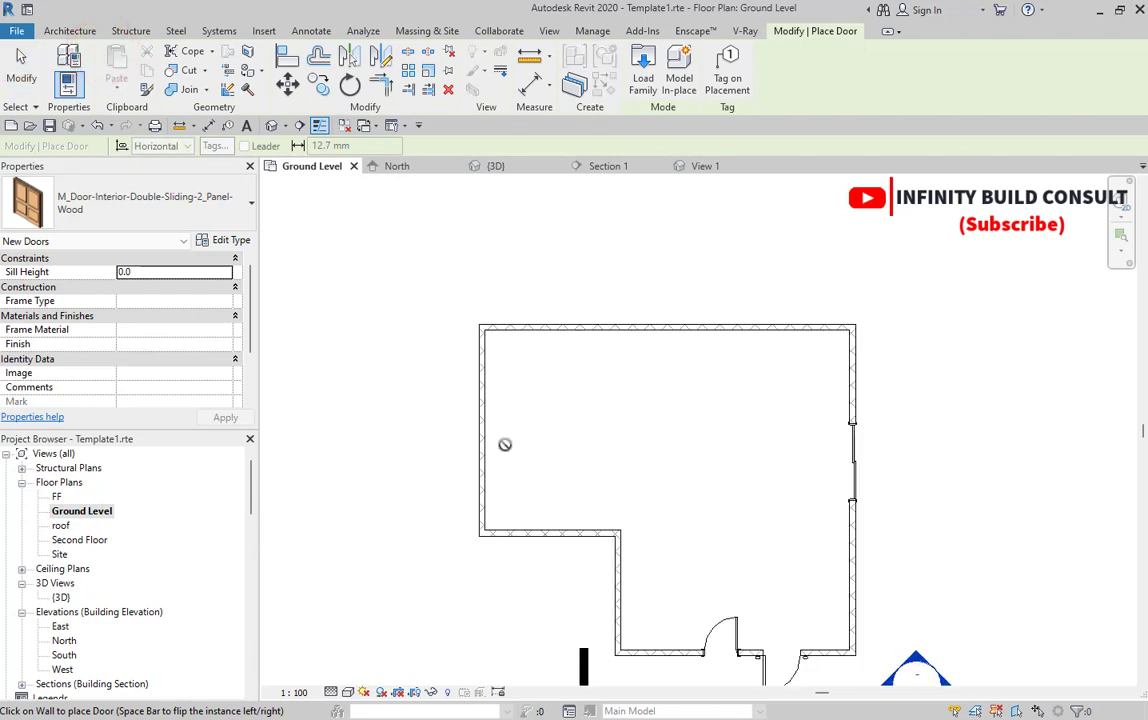
click(75, 190)
scroll(126, 340, down, 5)
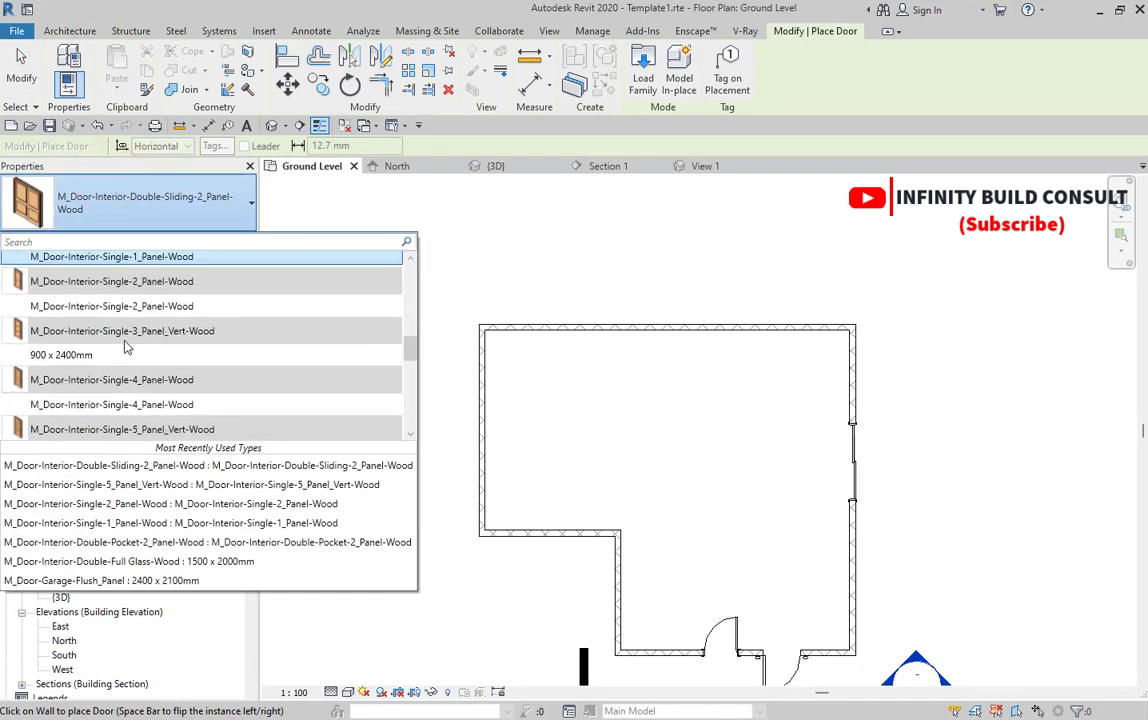
scroll(110, 360, down, 3)
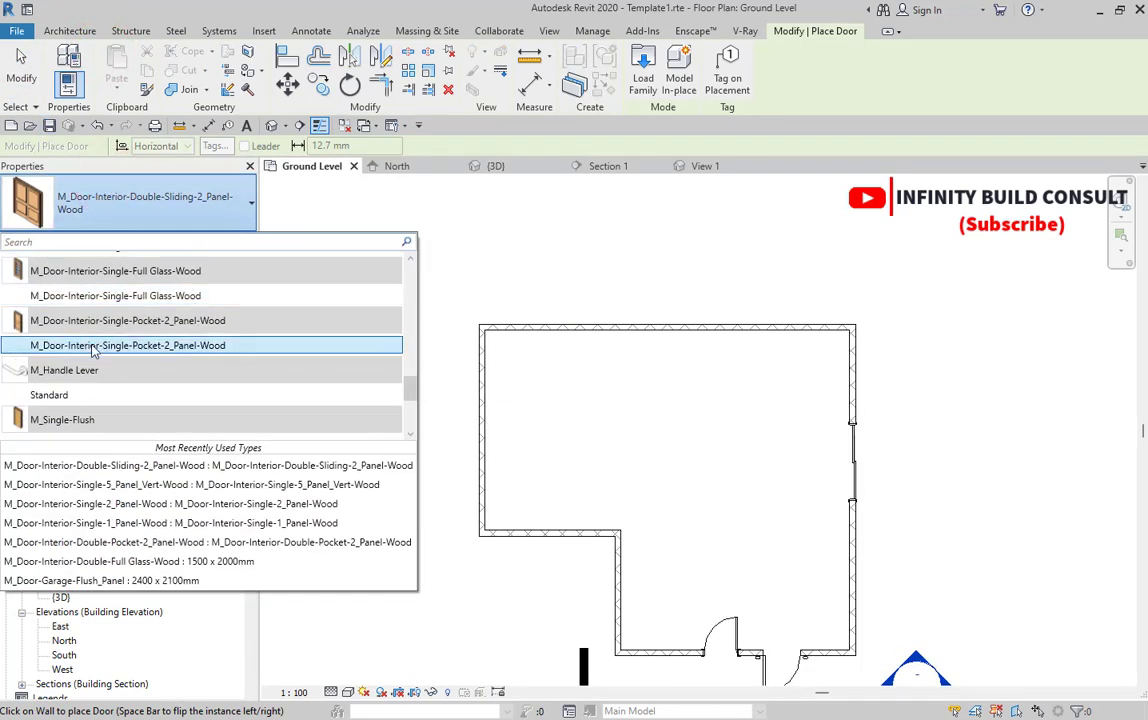
click(70, 295)
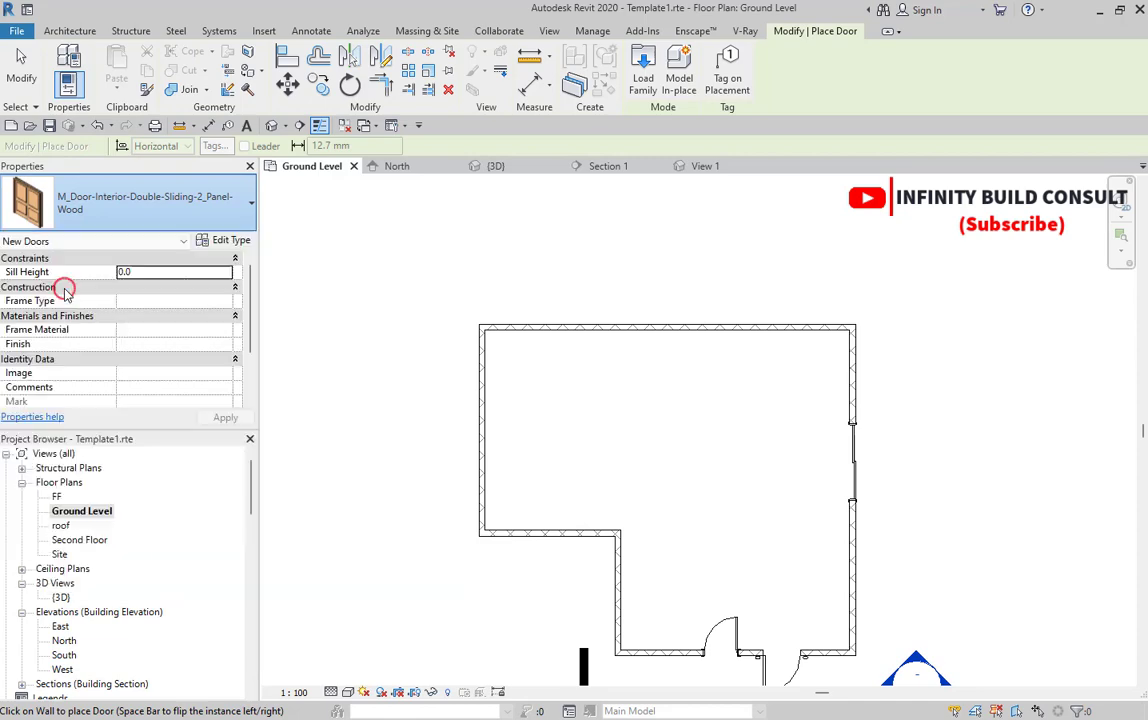
Review the materials and dimensions in the full glass door's type properties and close them without changes
click(224, 242)
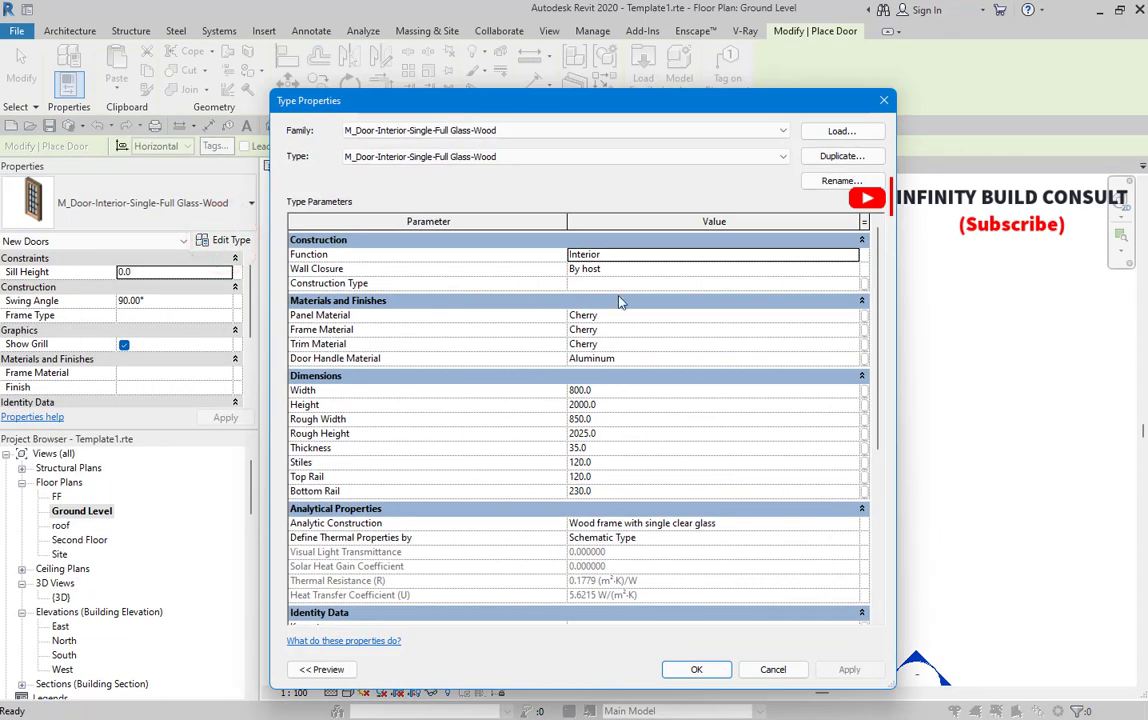
scroll(545, 425, down, 4)
scroll(438, 346, up, 3)
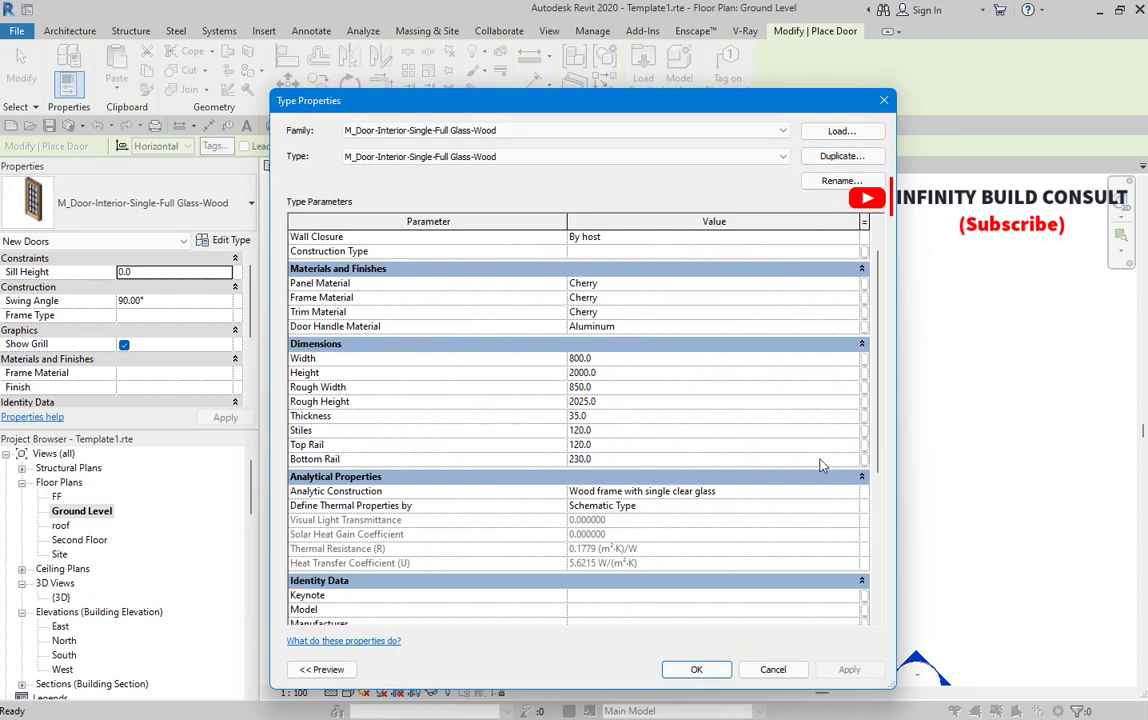
click(696, 669)
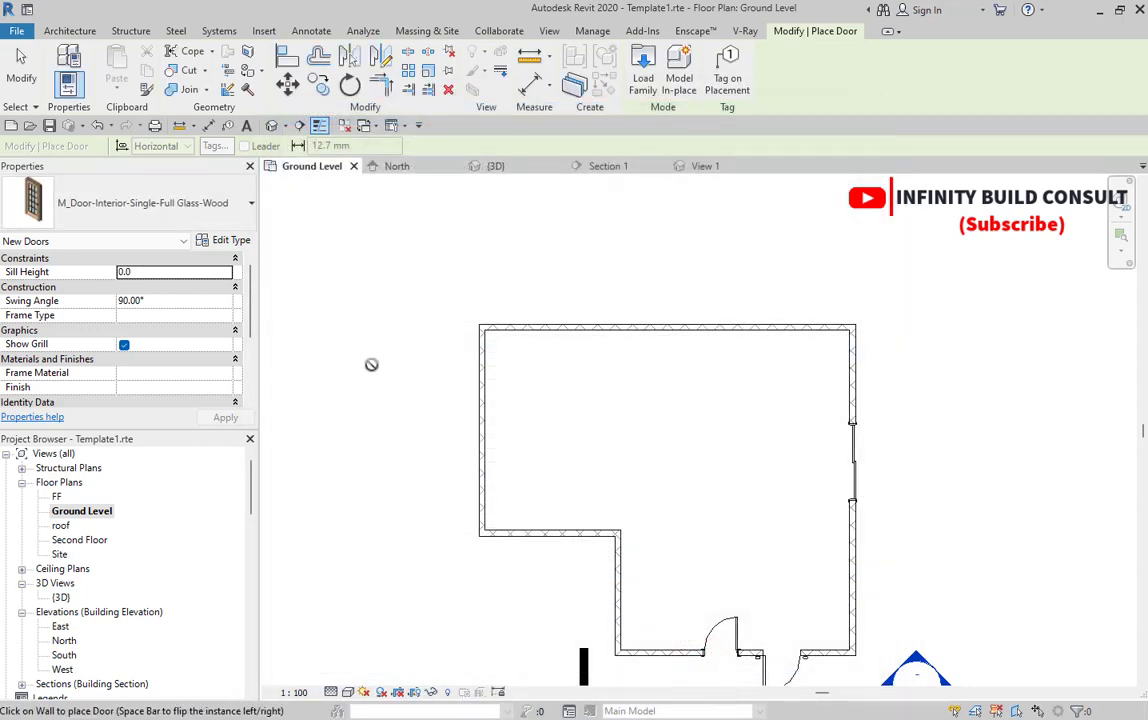
Place full glass doors midway along the west wall, midway along the north wall and near the north wall's east end
scroll(530, 487, up, 4)
scroll(499, 476, down, 2)
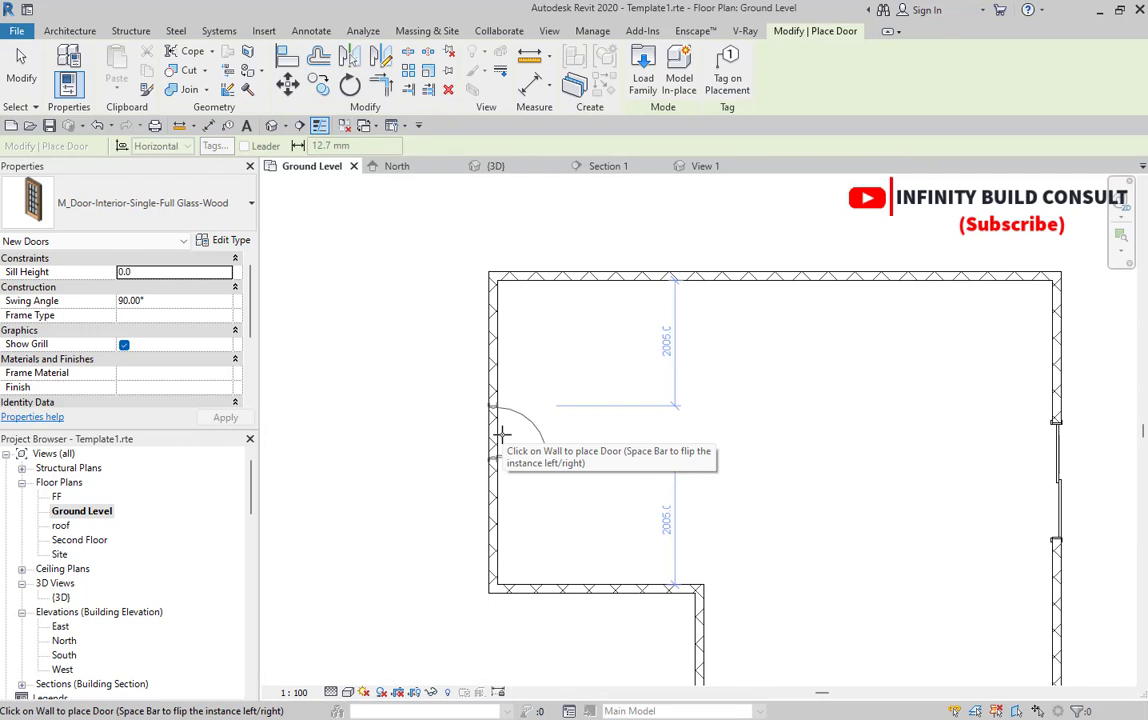
click(498, 432)
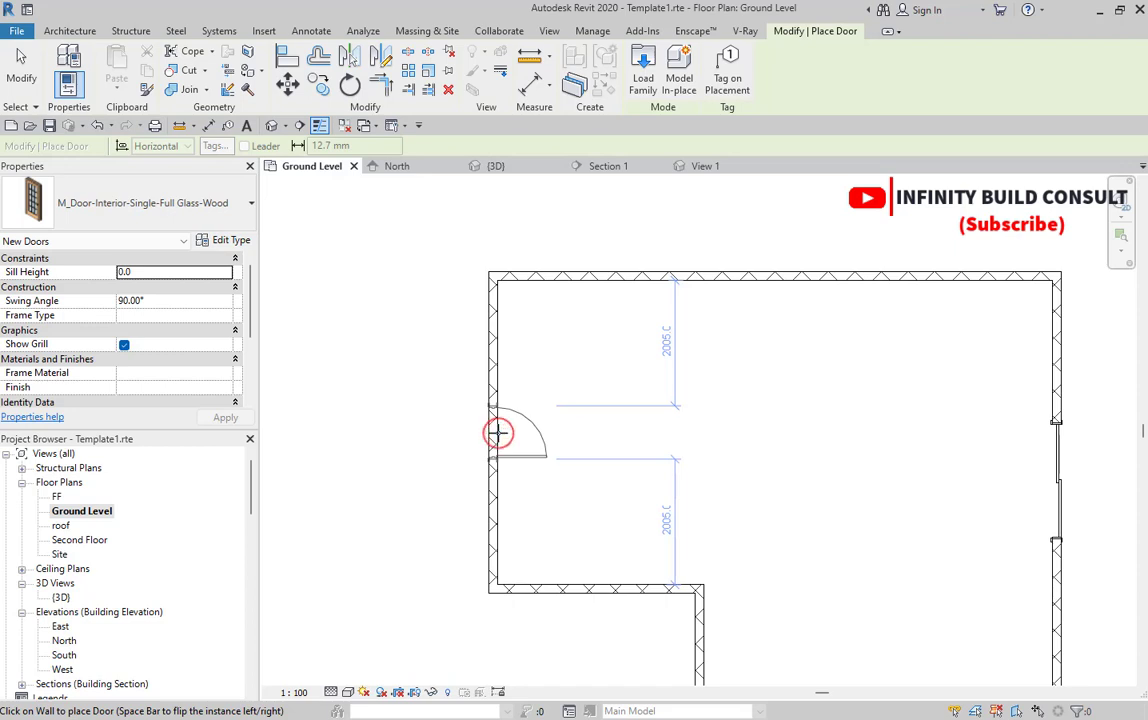
scroll(530, 437, down, 2)
scroll(663, 353, up, 2)
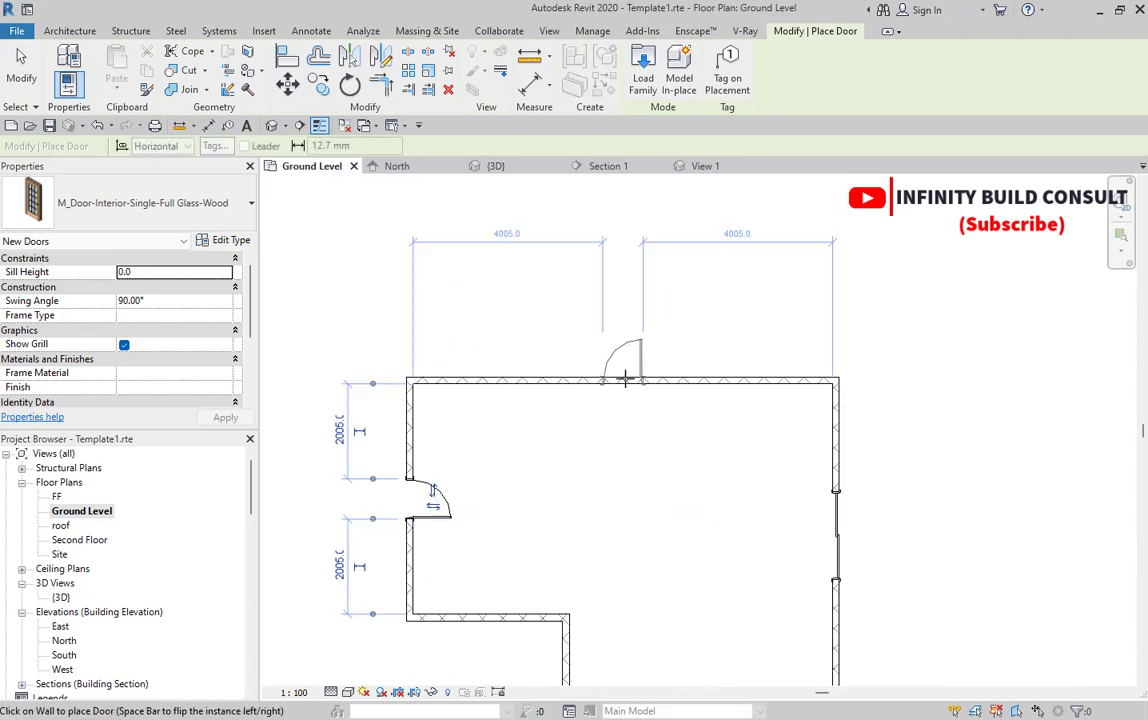
click(625, 378)
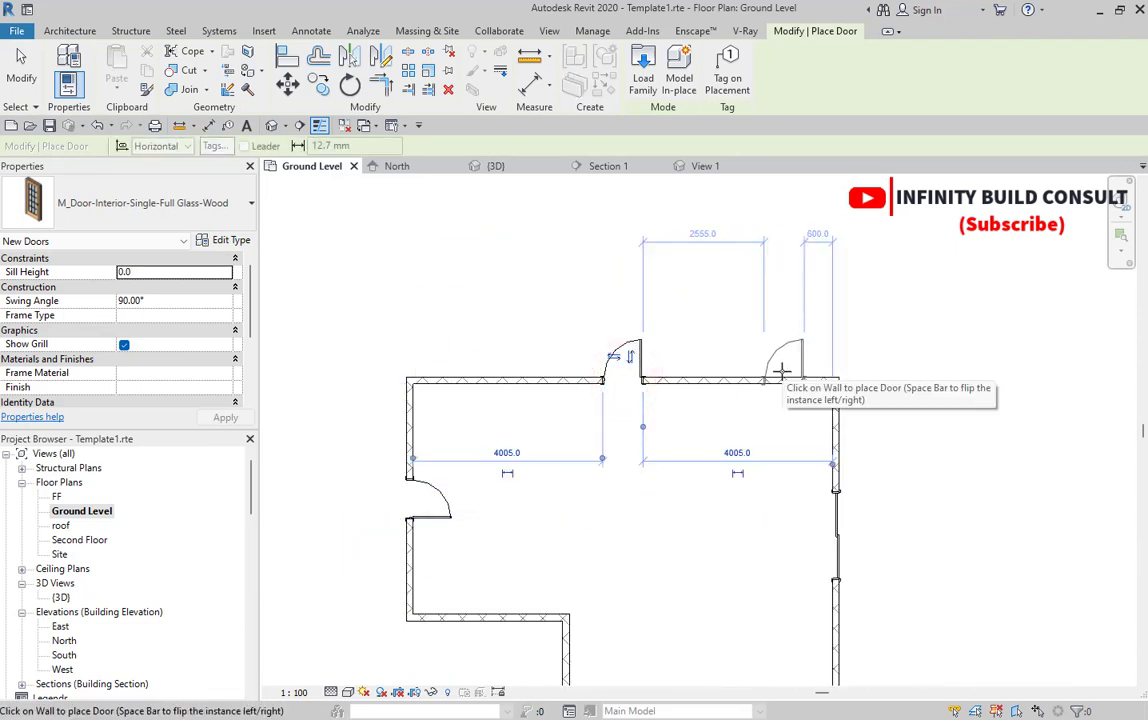
scroll(770, 362, down, 2)
key(Escape)
key(Escape)
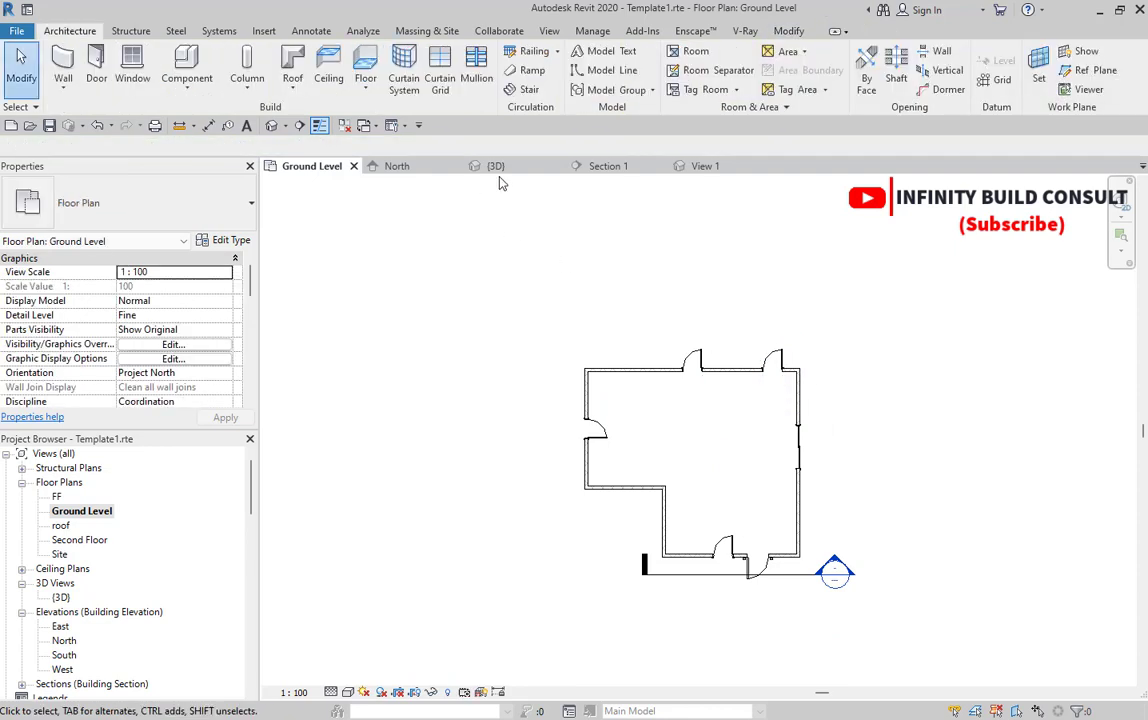
In the 3D view, move the west wall's glass door along the wall to about 2605 mm and 1405 mm from its ends
click(497, 166)
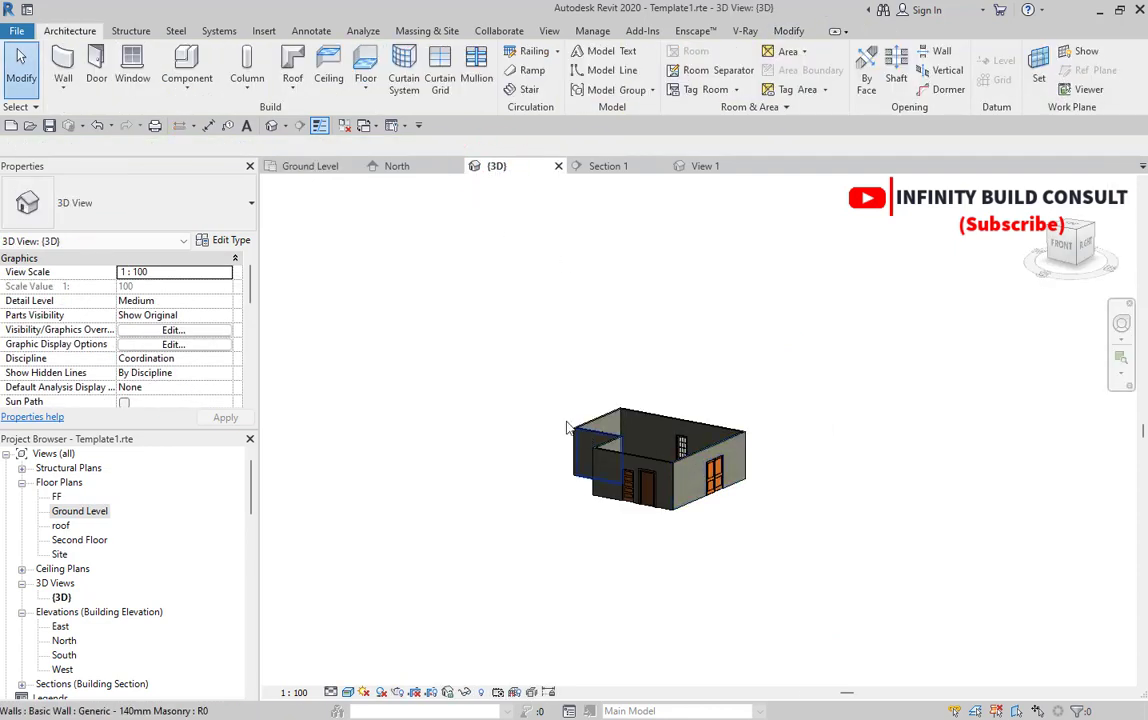
shift+middle_drag(513, 410, 758, 492)
scroll(543, 530, up, 3)
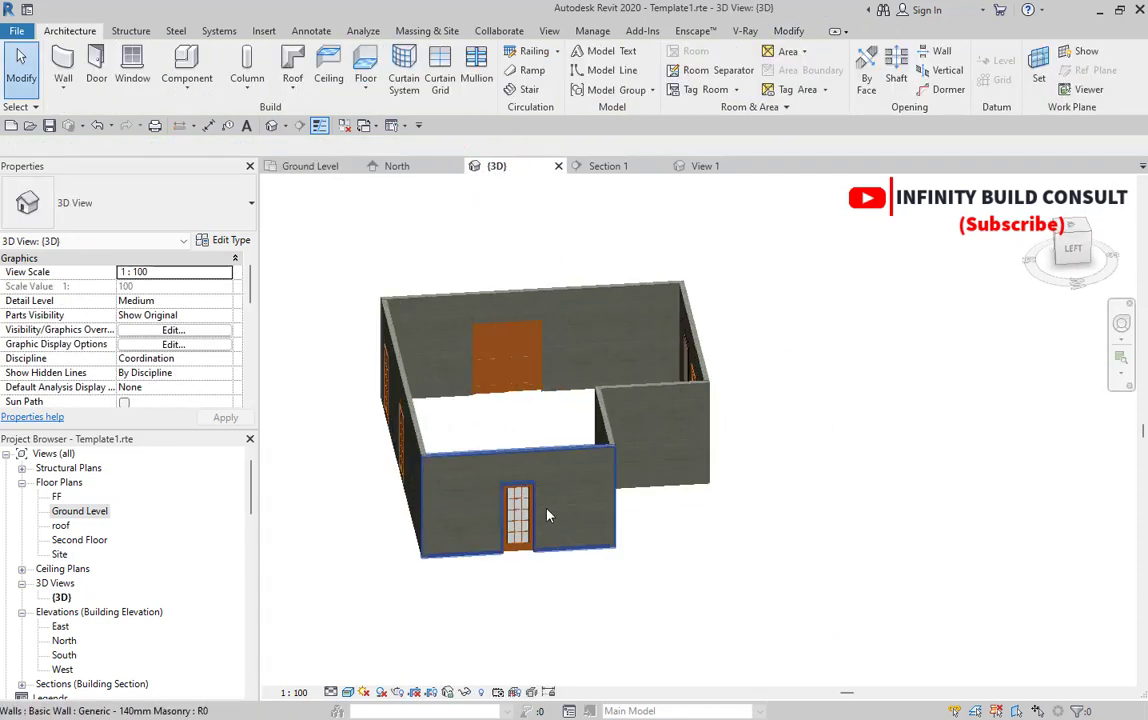
click(519, 507)
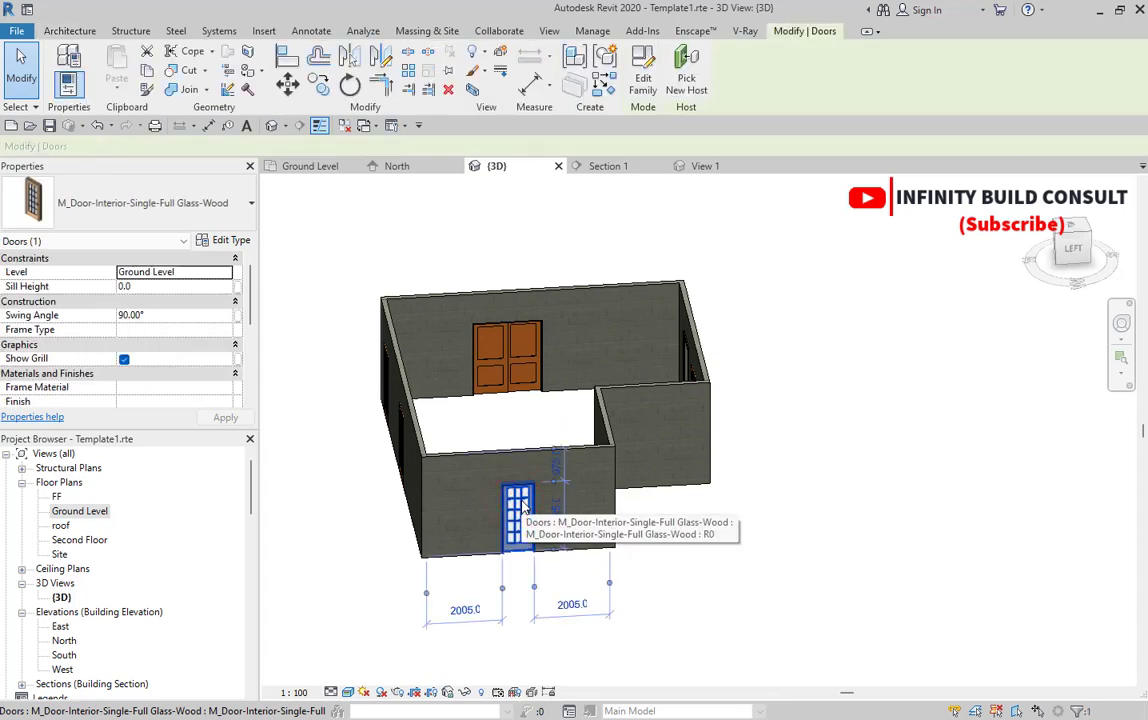
drag(519, 507, 525, 512)
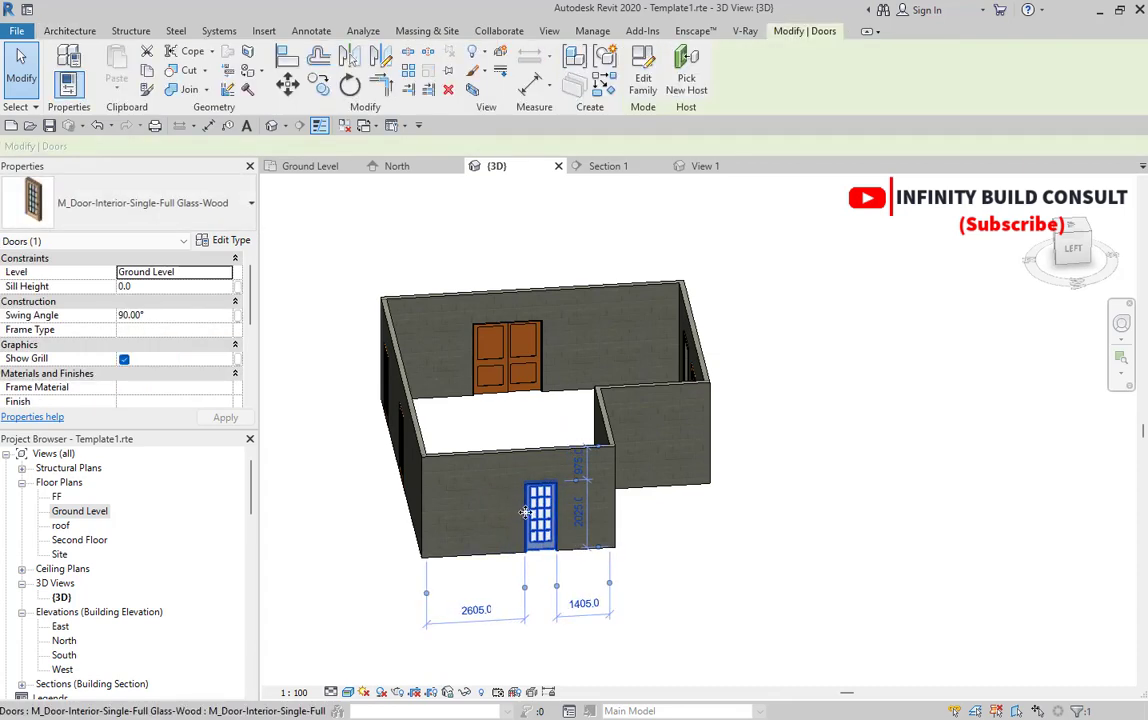
scroll(525, 512, up, 4)
scroll(505, 580, down, 5)
scroll(494, 581, up, 3)
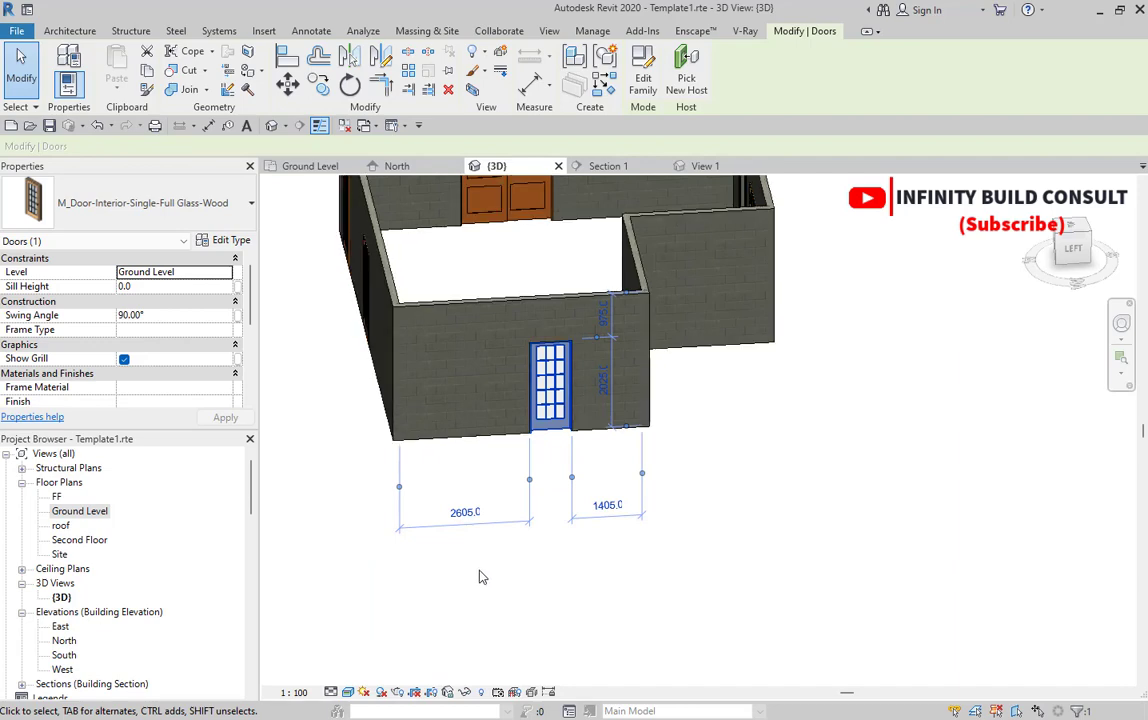
Nudge the glass door back along the west wall towards its middle and deselect it
scroll(481, 577, down, 2)
key(Left)
key(Left)
scroll(558, 542, down, 3)
click(679, 495)
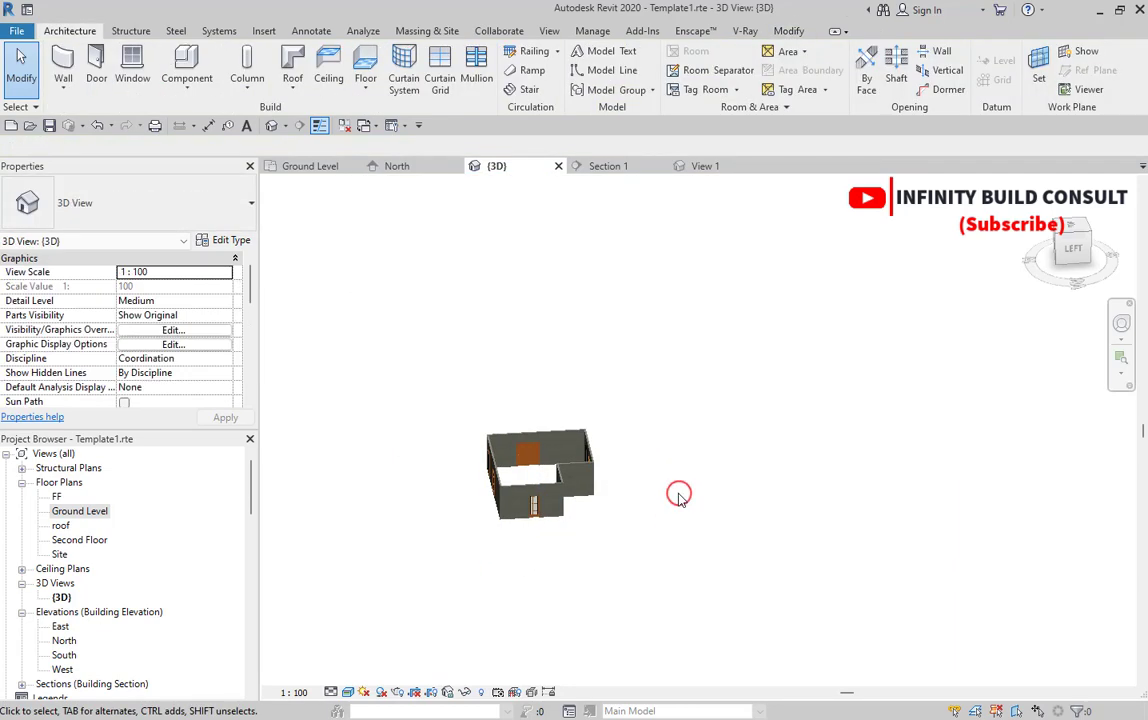